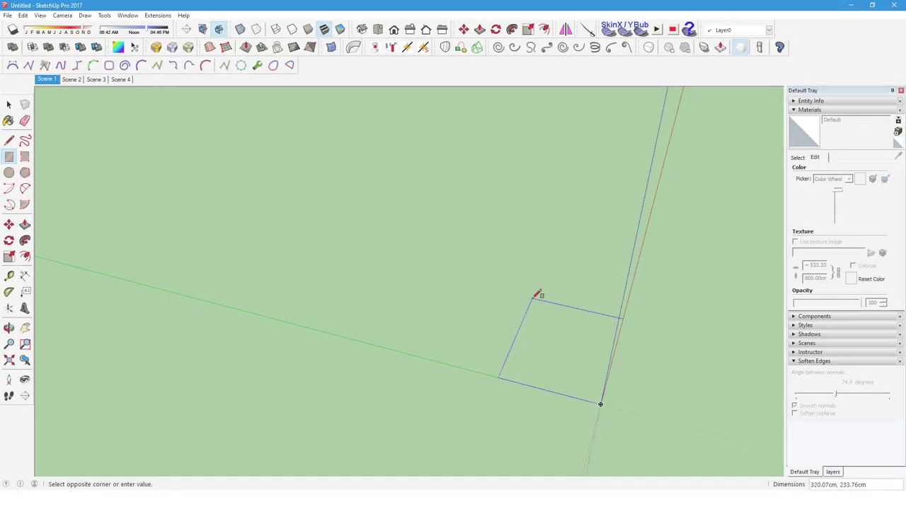
Commit the 500 × 800 rectangle and paint it with the 1.jpg arch photo texture.
{"action": "key", "text": "Return"}
{"action": "key", "text": "b"}
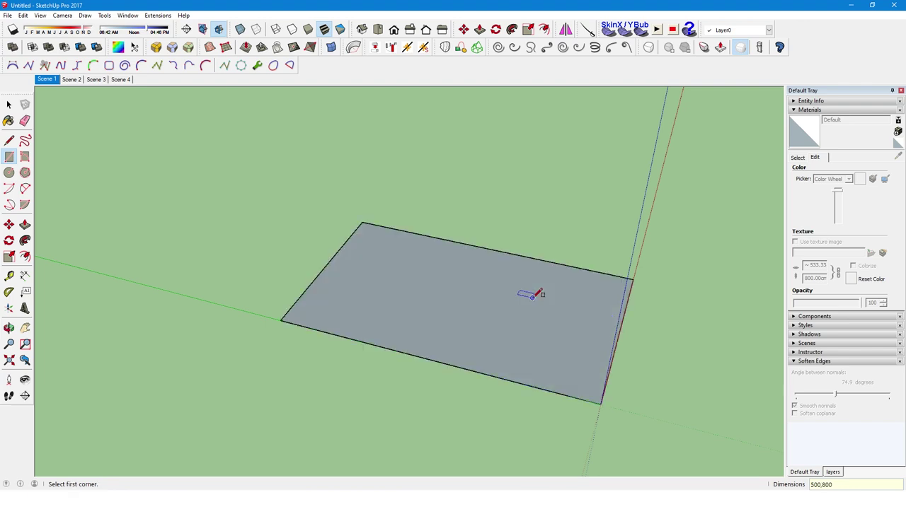
{"action": "left_click", "coordinate": [538, 249]}
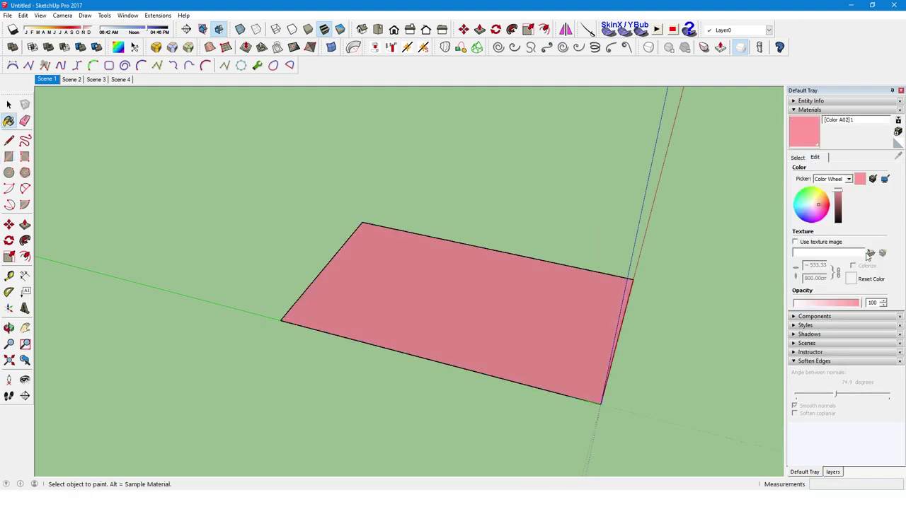
{"action": "left_click", "coordinate": [871, 253]}
{"action": "double_click", "coordinate": [408, 202]}
{"action": "mouse_move", "coordinate": [408, 202]}
{"action": "middle_mouse_down"}
{"action": "mouse_move", "coordinate": [388, 450]}
{"action": "mouse_move", "coordinate": [446, 280]}
{"action": "middle_mouse_up"}
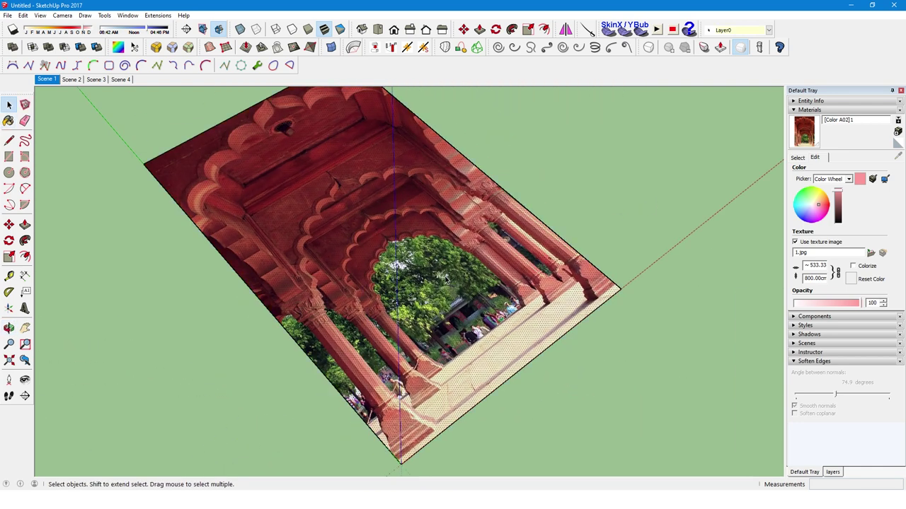
Rotate the photo face 90° about its bottom corner so it stands upright.
{"action": "key", "text": "q"}
{"action": "left_click", "coordinate": [409, 427]}
{"action": "left_click", "coordinate": [198, 189]}
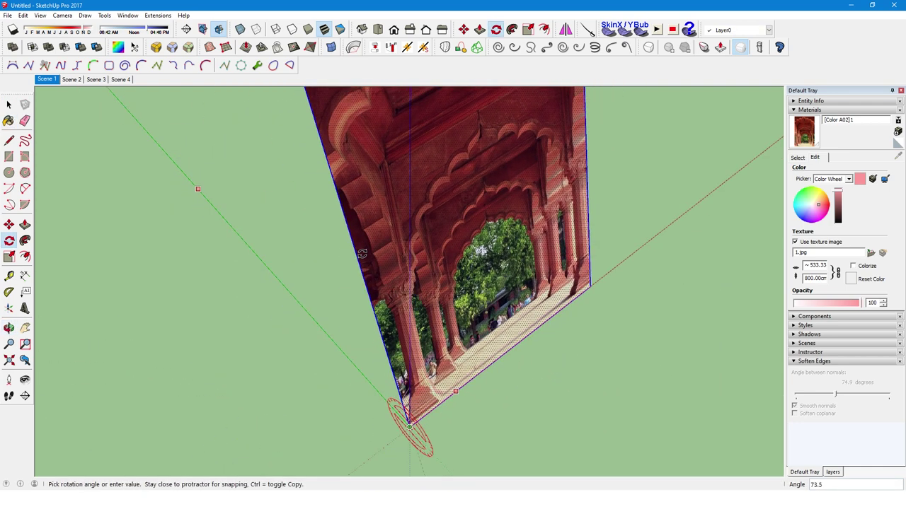
{"action": "mouse_move", "coordinate": [396, 311]}
{"action": "middle_mouse_down"}
{"action": "mouse_move", "coordinate": [434, 236]}
{"action": "mouse_move", "coordinate": [330, 297]}
{"action": "mouse_move", "coordinate": [340, 312]}
{"action": "mouse_move", "coordinate": [400, 288]}
{"action": "middle_mouse_up"}
{"action": "left_click", "coordinate": [433, 236]}
Widen the photo face to the right, then make it a group and lock it.
{"action": "key", "text": "m"}
{"action": "left_click_drag", "start_coordinate": [504, 404], "coordinate": [522, 418]}
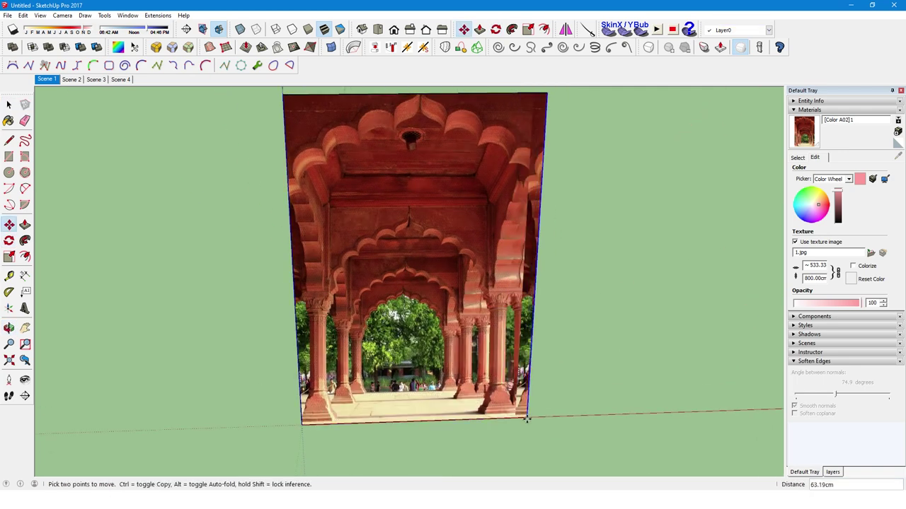
{"action": "key", "text": "space"}
{"action": "right_click", "coordinate": [480, 320]}
{"action": "left_click", "coordinate": [537, 122]}
{"action": "right_click", "coordinate": [412, 305]}
{"action": "left_click", "coordinate": [461, 94]}
Switch to Scene 4 and update it with the current front view of the photo.
{"action": "middle_click_drag", "start_coordinate": [461, 94], "coordinate": [293, 401]}
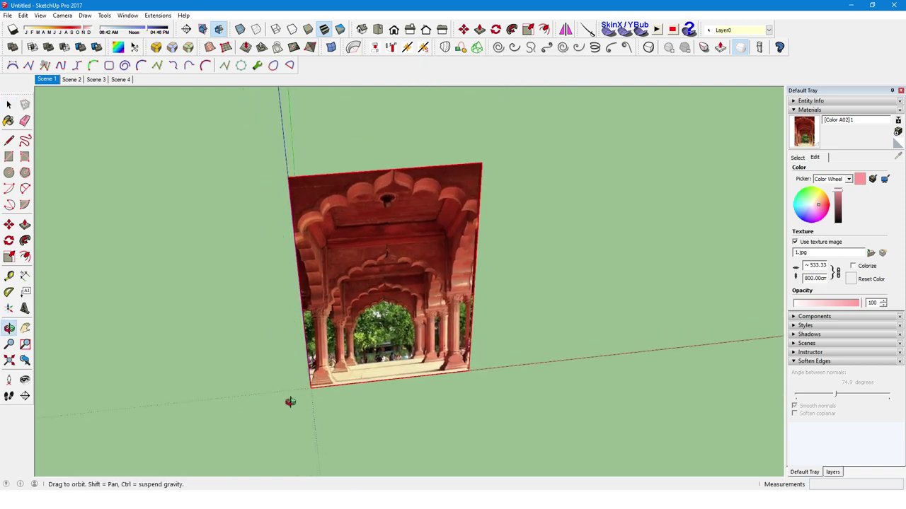
{"action": "scroll", "coordinate": [293, 400], "scroll_direction": "up", "scroll_amount": 2}
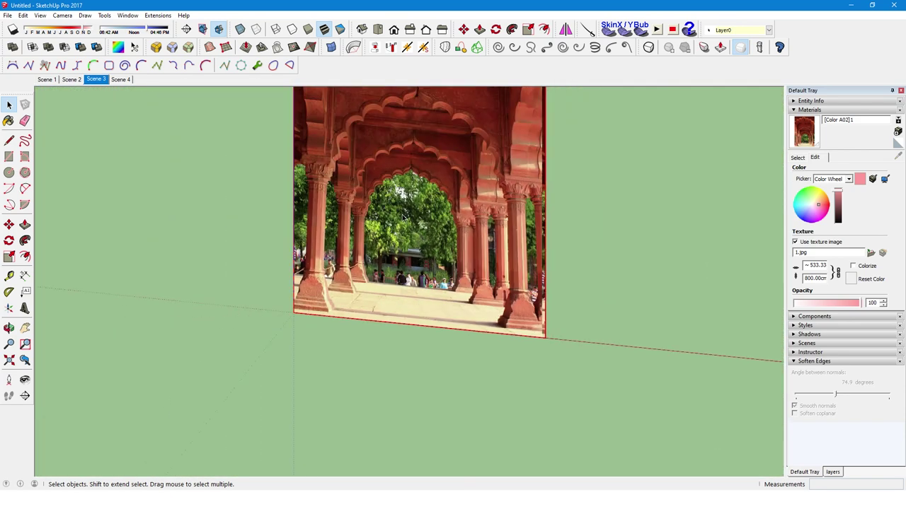
{"action": "right_click", "coordinate": [98, 83]}
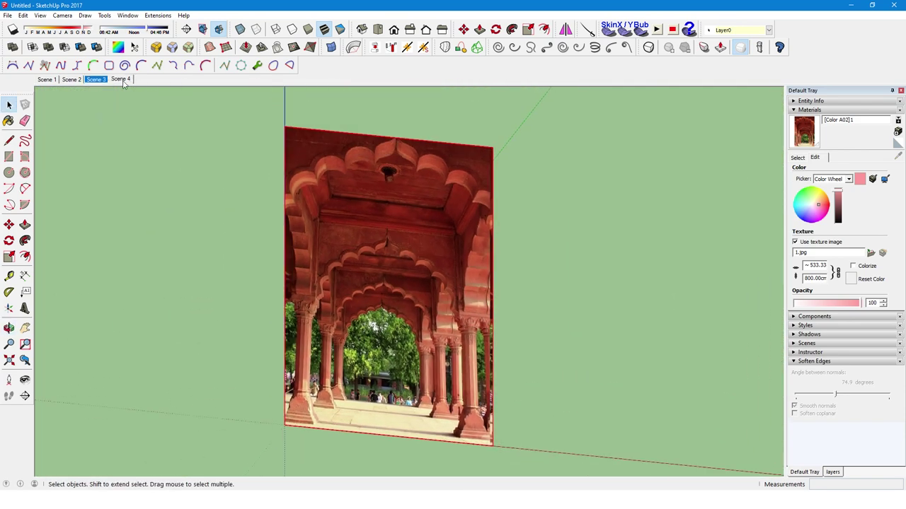
{"action": "left_click", "coordinate": [121, 80]}
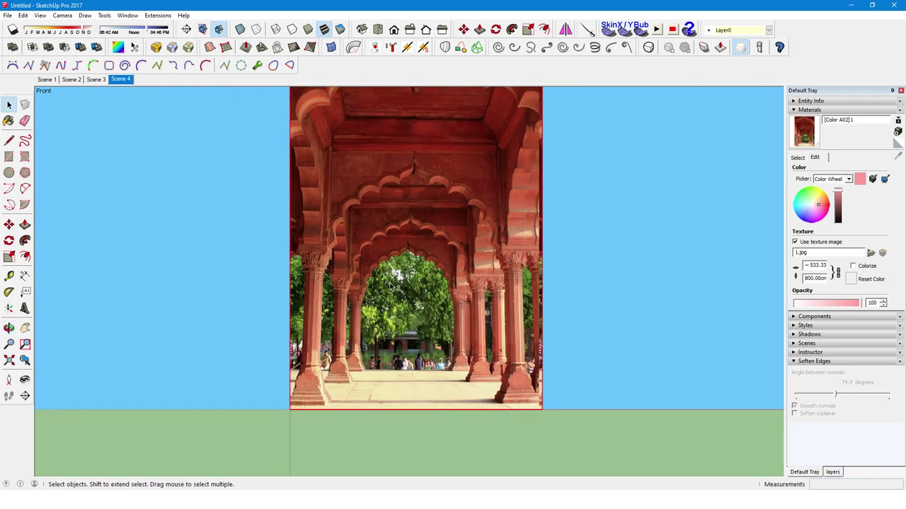
{"action": "right_click", "coordinate": [120, 80]}
{"action": "left_click", "coordinate": [145, 123]}
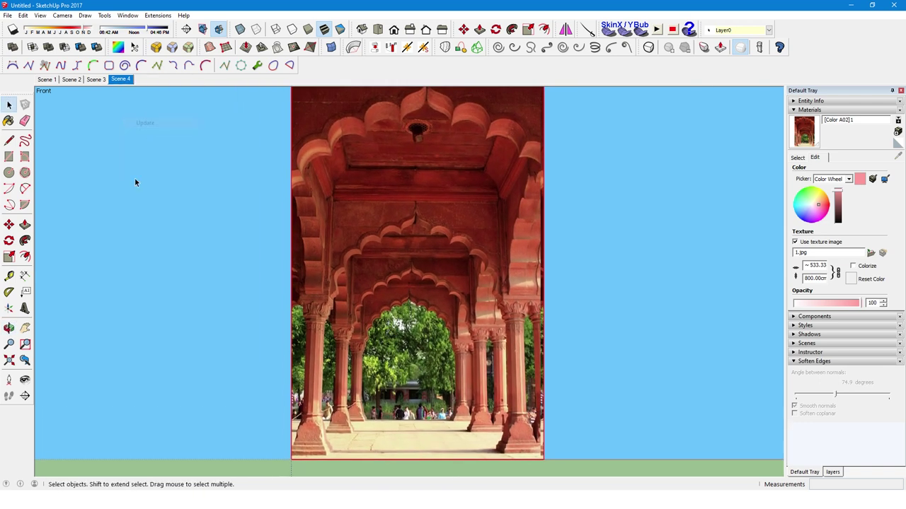
Zoom in and trace the column base's stepped edge with lines, starting with a 50 cm bottom line.
{"action": "left_click", "coordinate": [9, 140]}
{"action": "scroll", "coordinate": [468, 322], "scroll_direction": "up", "scroll_amount": 2}
{"action": "scroll", "coordinate": [468, 322], "scroll_direction": "up", "scroll_amount": 3}
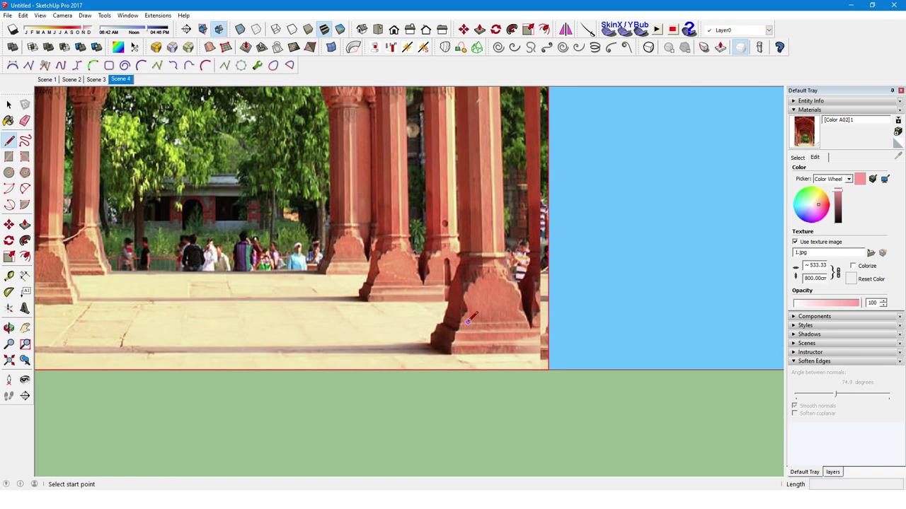
{"action": "scroll", "coordinate": [467, 322], "scroll_direction": "up", "scroll_amount": 2}
{"action": "scroll", "coordinate": [367, 354], "scroll_direction": "up", "scroll_amount": 2}
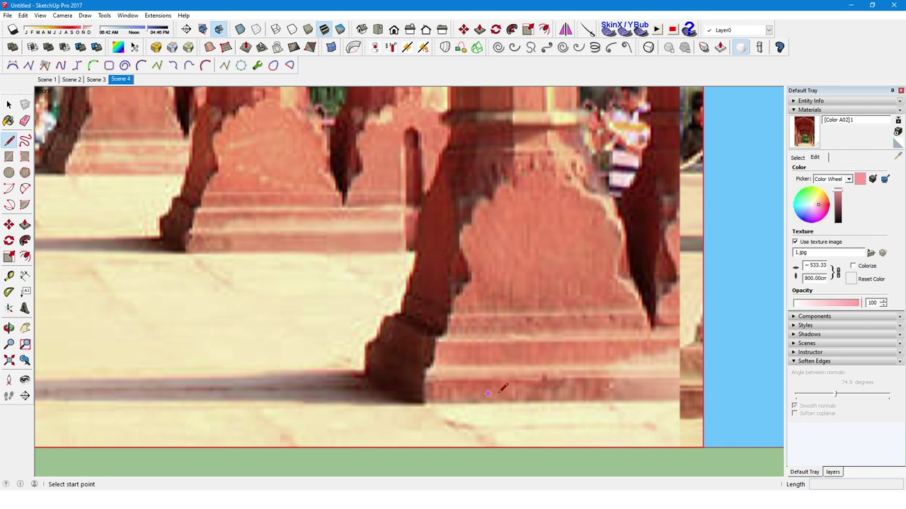
{"action": "left_click", "coordinate": [365, 374]}
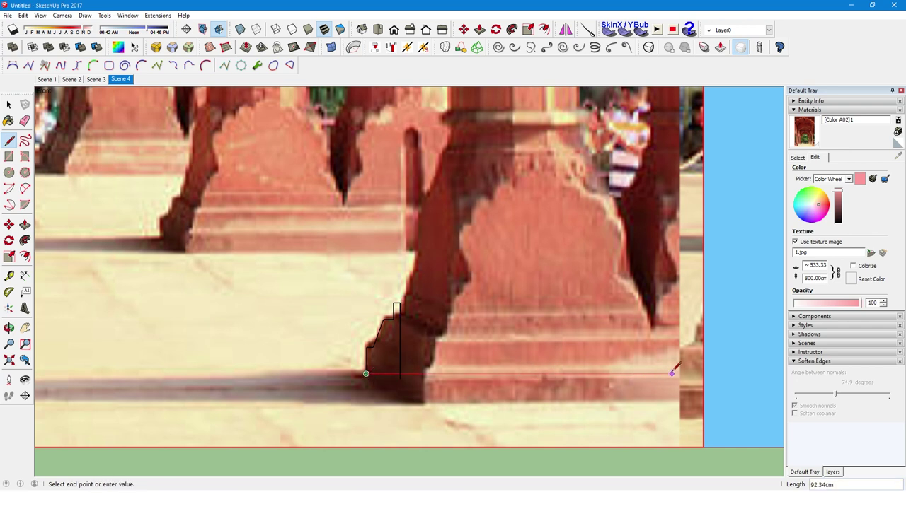
{"action": "key", "text": "Return"}
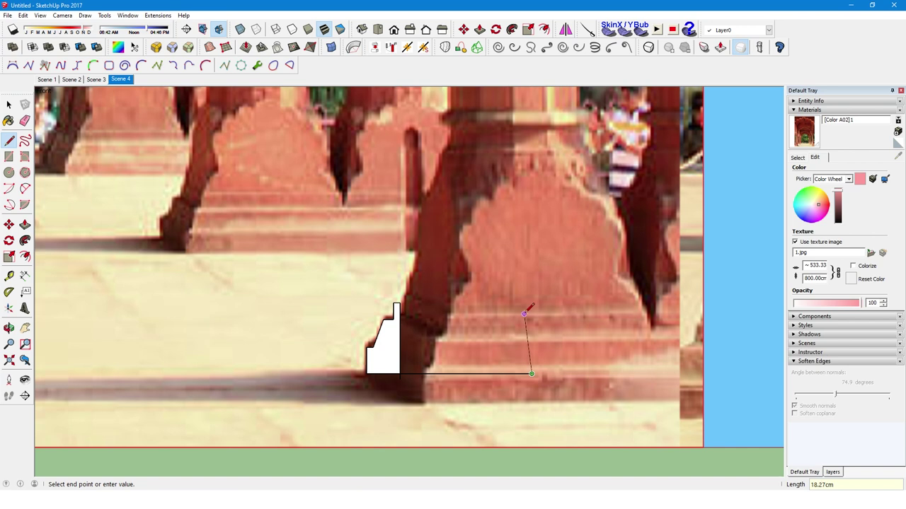
Close the traced outline into a face and select the profile.
{"action": "left_click", "coordinate": [399, 303]}
{"action": "key", "text": "e"}
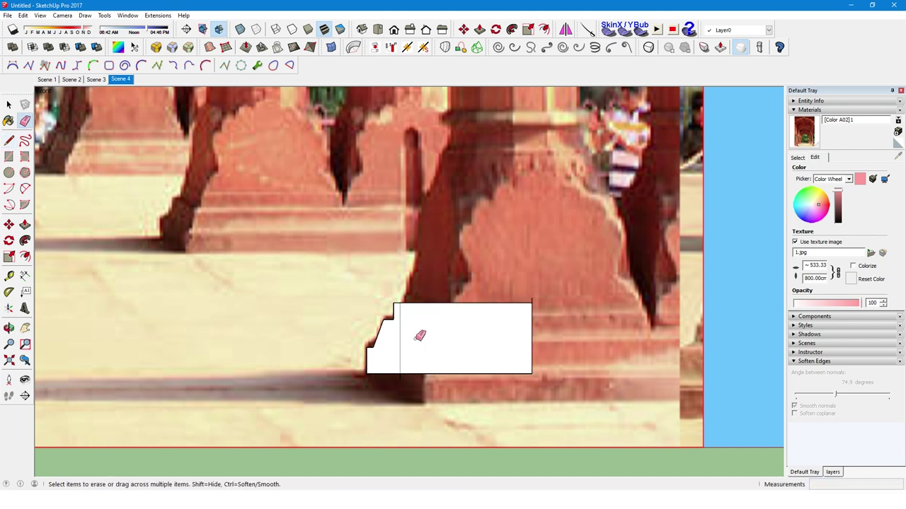
{"action": "scroll", "coordinate": [425, 332], "scroll_direction": "down", "scroll_amount": 2}
{"action": "scroll", "coordinate": [504, 310], "scroll_direction": "up", "scroll_amount": 1}
{"action": "key", "text": "space"}
{"action": "left_click", "coordinate": [475, 348]}
{"action": "scroll", "coordinate": [396, 337], "scroll_direction": "up", "scroll_amount": 2}
{"action": "scroll", "coordinate": [380, 347], "scroll_direction": "up", "scroll_amount": 1}
{"action": "scroll", "coordinate": [380, 348], "scroll_direction": "down", "scroll_amount": 2}
Move a copy of the profile face off to the right.
{"action": "key", "text": "m"}
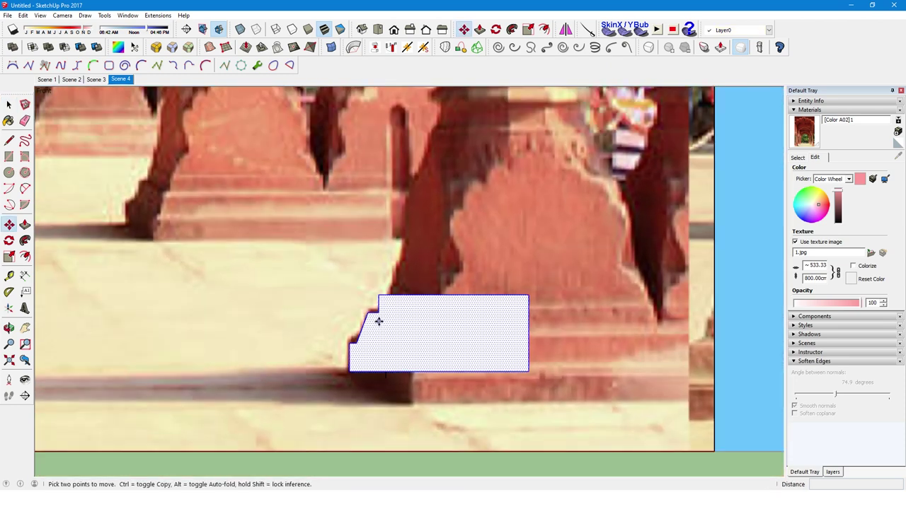
{"action": "scroll", "coordinate": [376, 318], "scroll_direction": "down", "scroll_amount": 1}
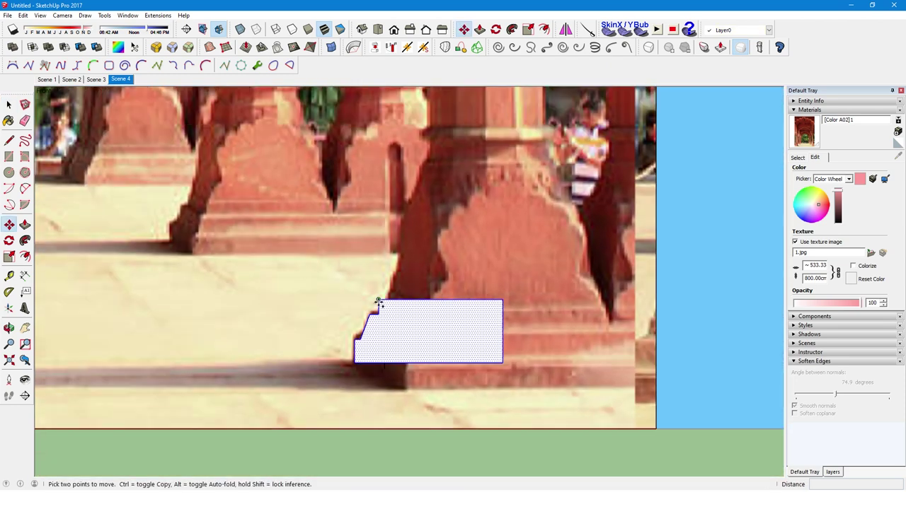
{"action": "key", "text": "l"}
{"action": "key", "text": "m"}
{"action": "left_click", "coordinate": [379, 303]}
{"action": "key", "text": "ctrl"}
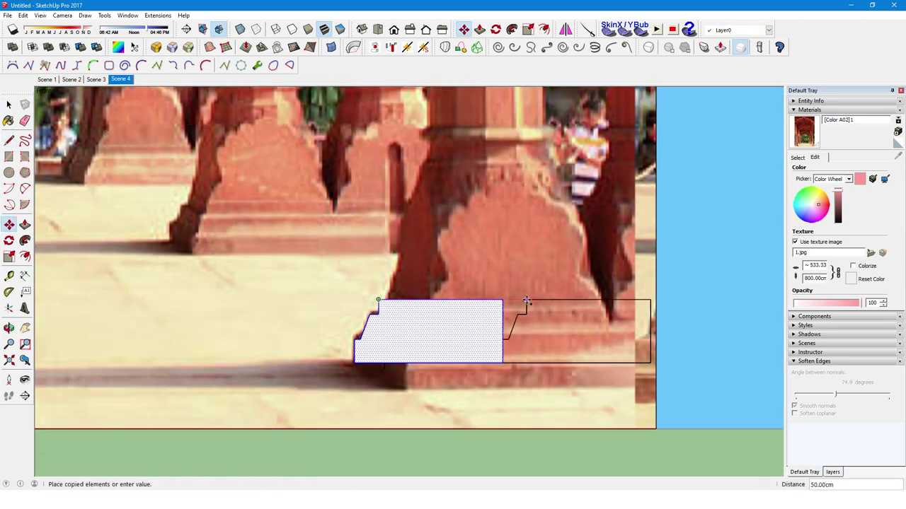
{"action": "left_click", "coordinate": [542, 303]}
Flip the copy along the red direction and butt it against the original half.
{"action": "key", "text": "space"}
{"action": "right_click", "coordinate": [546, 312]}
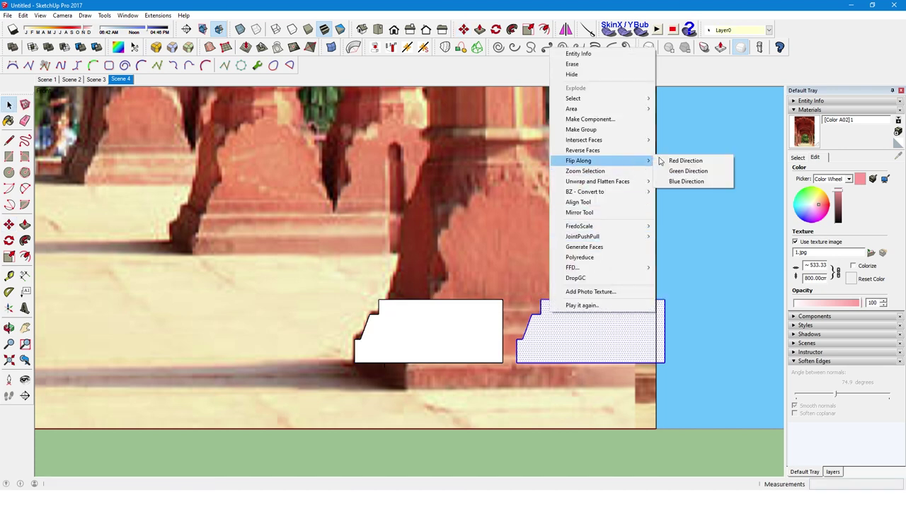
{"action": "left_click", "coordinate": [669, 161]}
{"action": "key", "text": "m"}
{"action": "left_click", "coordinate": [516, 322]}
{"action": "left_click", "coordinate": [503, 323]}
Erase the edge dividing the two halves and select the merged stepped face.
{"action": "key", "text": "e"}
{"action": "left_click", "coordinate": [503, 325]}
{"action": "key", "text": "space"}
{"action": "left_click", "coordinate": [462, 335]}
Push/Pull the stepped face into a 3D block.
{"action": "key", "text": "p"}
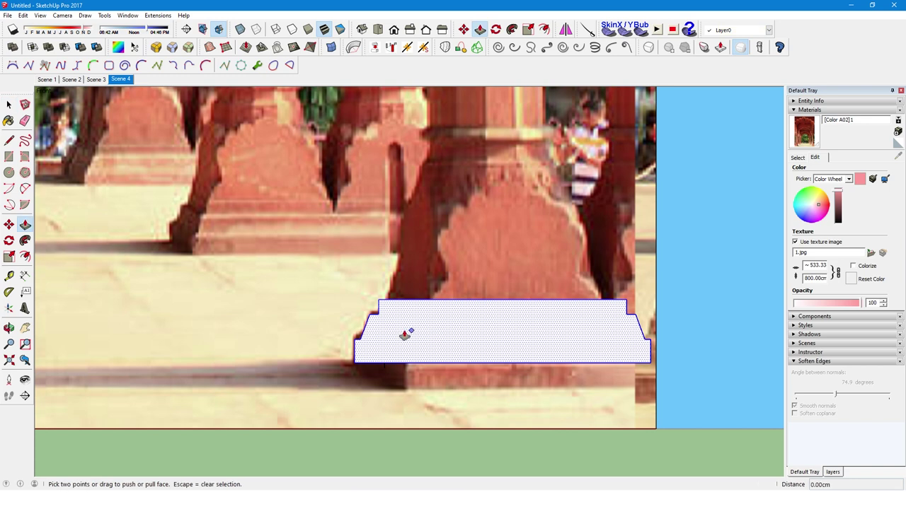
{"action": "middle_click_drag", "start_coordinate": [405, 335], "coordinate": [481, 330]}
{"action": "left_click_drag", "start_coordinate": [482, 330], "coordinate": [535, 370]}
{"action": "middle_click_drag", "start_coordinate": [536, 370], "coordinate": [496, 357]}
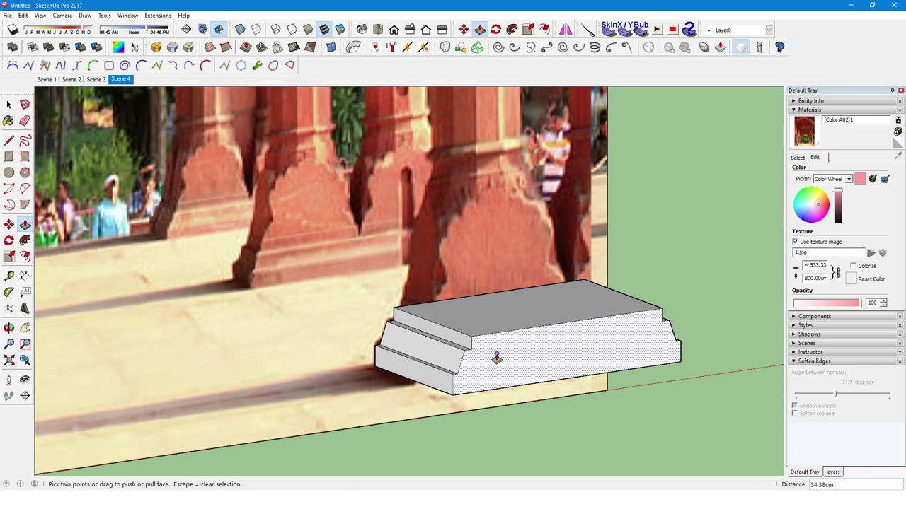
{"action": "scroll", "coordinate": [497, 357], "scroll_direction": "down", "scroll_amount": 1}
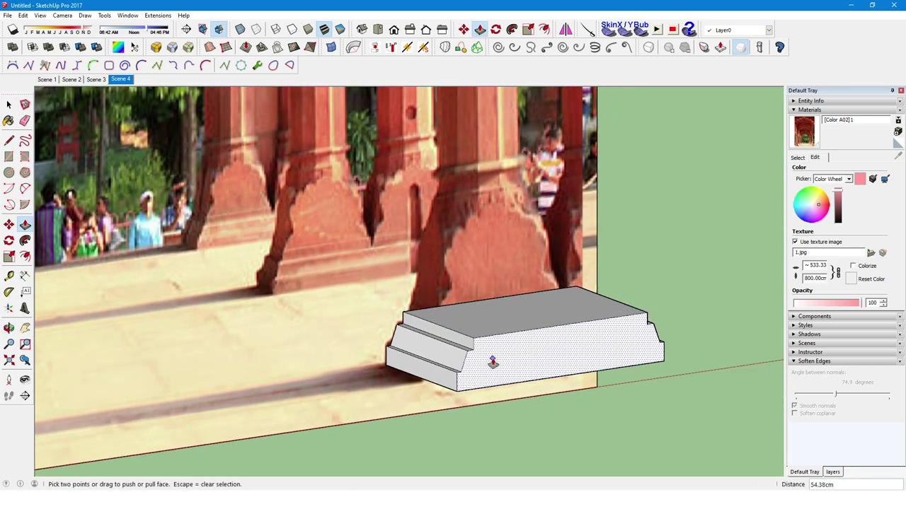
In Front view, delete the block and start a rectangle at the base's lower-left corner.
{"action": "key", "text": "f"}
{"action": "key", "text": "space"}
{"action": "key", "text": "Delete"}
{"action": "scroll", "coordinate": [436, 329], "scroll_direction": "up", "scroll_amount": 2}
{"action": "key", "text": "c"}
{"action": "key", "text": "r"}
{"action": "left_click", "coordinate": [314, 381]}
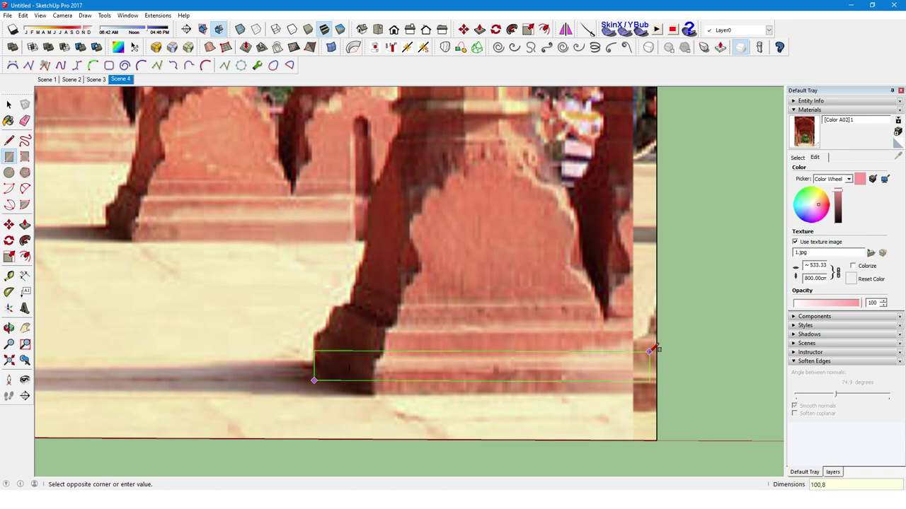
Finish the rectangle along the floor line and pull it into a 100-thick slab.
{"action": "left_click", "coordinate": [650, 351]}
{"action": "key", "text": "p"}
{"action": "middle_click_drag", "start_coordinate": [422, 369], "coordinate": [509, 445]}
{"action": "left_click", "coordinate": [449, 365]}
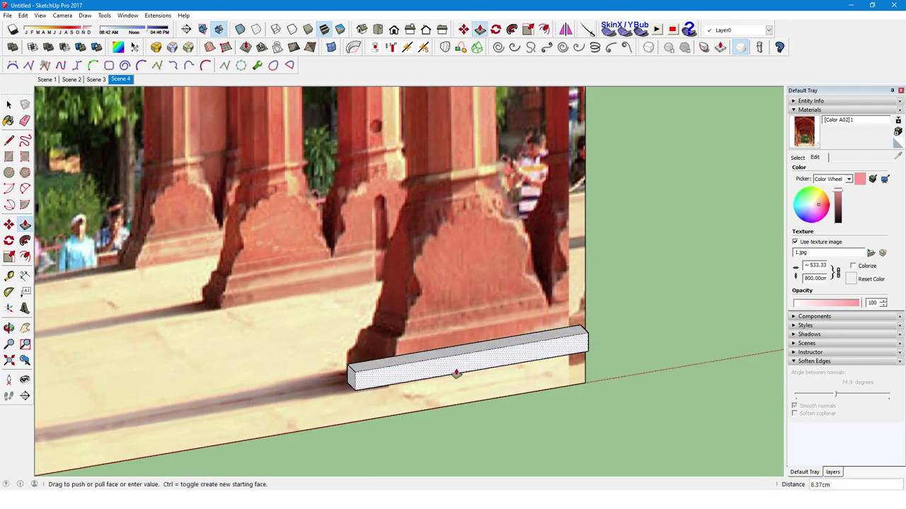
{"action": "key", "text": "Return"}
{"action": "mouse_move", "coordinate": [462, 380]}
{"action": "middle_mouse_down"}
{"action": "mouse_move", "coordinate": [453, 370]}
{"action": "mouse_move", "coordinate": [423, 385]}
{"action": "middle_mouse_up"}
Try insetting the slab top with Offset, then undo the inset rectangle.
{"action": "key", "text": "f"}
{"action": "left_click", "coordinate": [358, 389]}
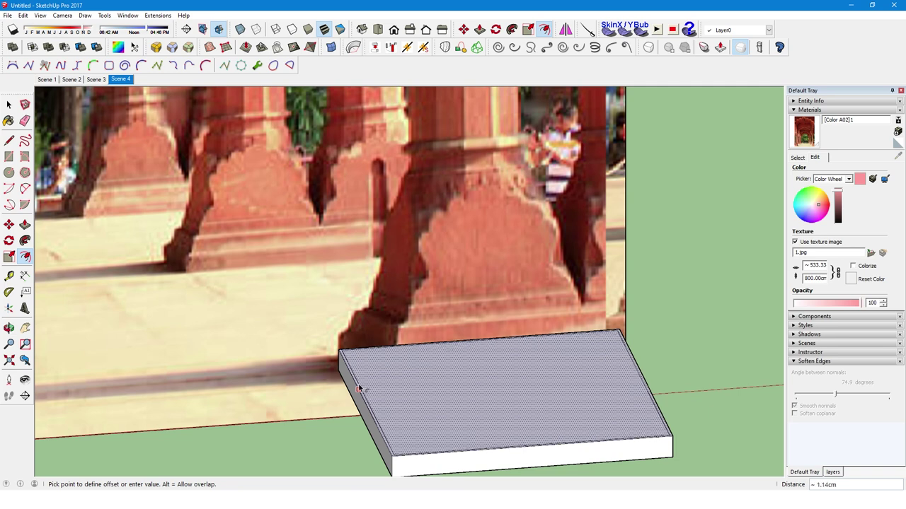
{"action": "key", "text": "Escape"}
{"action": "left_click", "coordinate": [439, 390]}
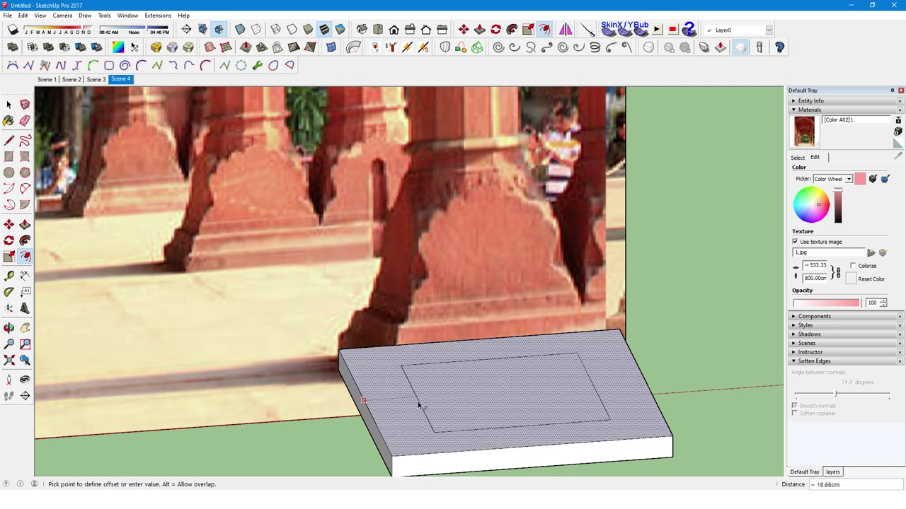
{"action": "key", "text": "Escape"}
{"action": "left_click", "coordinate": [417, 404]}
{"action": "left_click", "coordinate": [430, 407]}
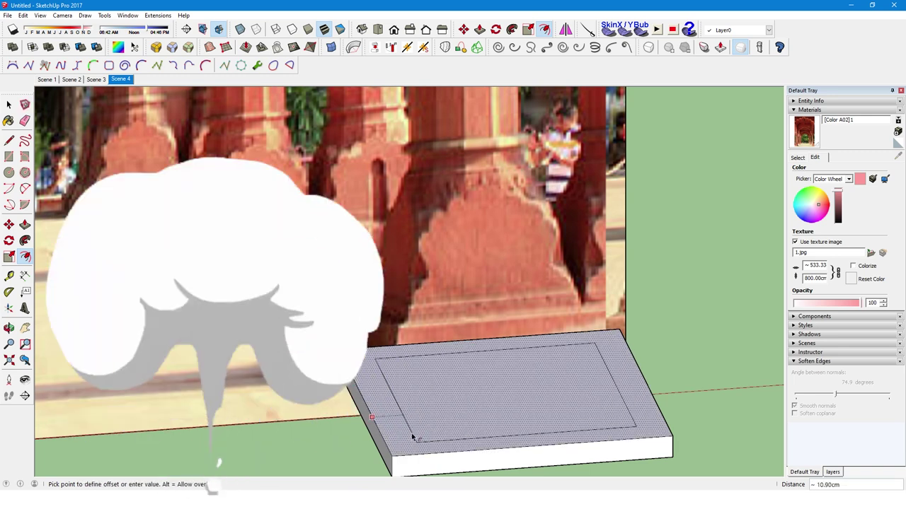
{"action": "key", "text": "ctrl+z"}
Raise the slab's top face 8 cm into an upper step and select its top face.
{"action": "middle_click_drag", "start_coordinate": [429, 400], "coordinate": [360, 373]}
{"action": "key", "text": "p"}
{"action": "left_click", "coordinate": [378, 394]}
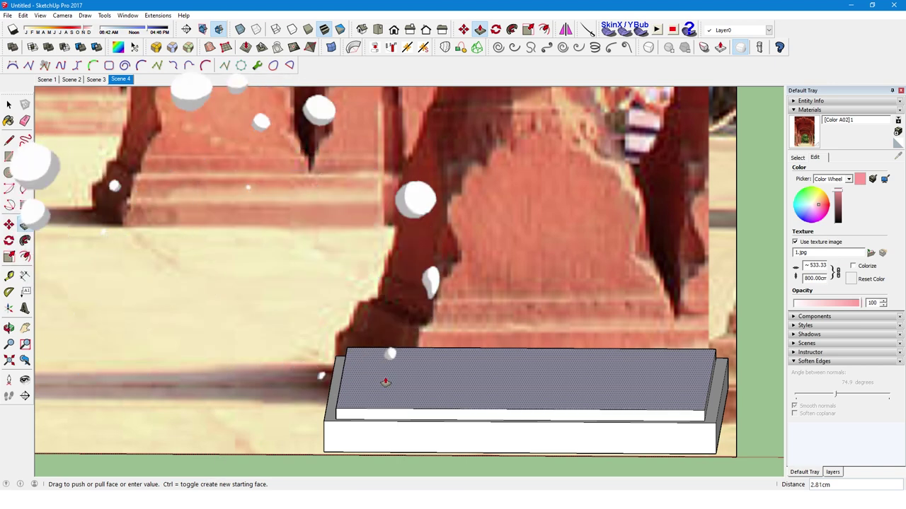
{"action": "type", "text": "8"}
{"action": "key", "text": "Return"}
{"action": "mouse_move", "coordinate": [384, 378]}
{"action": "middle_mouse_down"}
{"action": "mouse_move", "coordinate": [431, 366]}
{"action": "mouse_move", "coordinate": [440, 388]}
{"action": "middle_mouse_up"}
{"action": "key", "text": "space"}
{"action": "left_click", "coordinate": [440, 356]}
{"action": "key", "text": "s"}
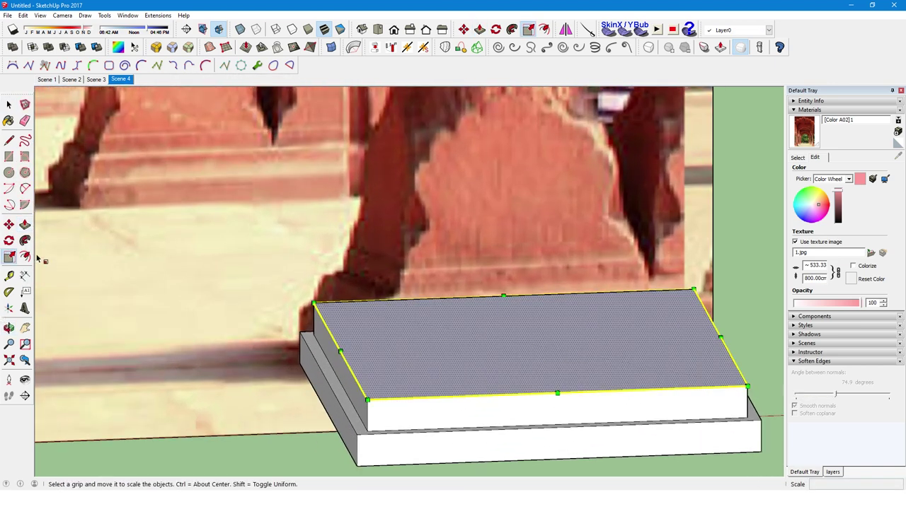
Scale the upper step's top face slightly inward from a corner, about 0.97, tapering its sides.
{"action": "key", "text": "f"}
{"action": "left_click", "coordinate": [464, 371]}
{"action": "key", "text": "Escape"}
{"action": "key", "text": "space"}
{"action": "left_click", "coordinate": [392, 373]}
{"action": "key", "text": "s"}
{"action": "left_click_drag", "start_coordinate": [366, 400], "coordinate": [404, 391]}
{"action": "middle_click_drag", "start_coordinate": [403, 390], "coordinate": [419, 406]}
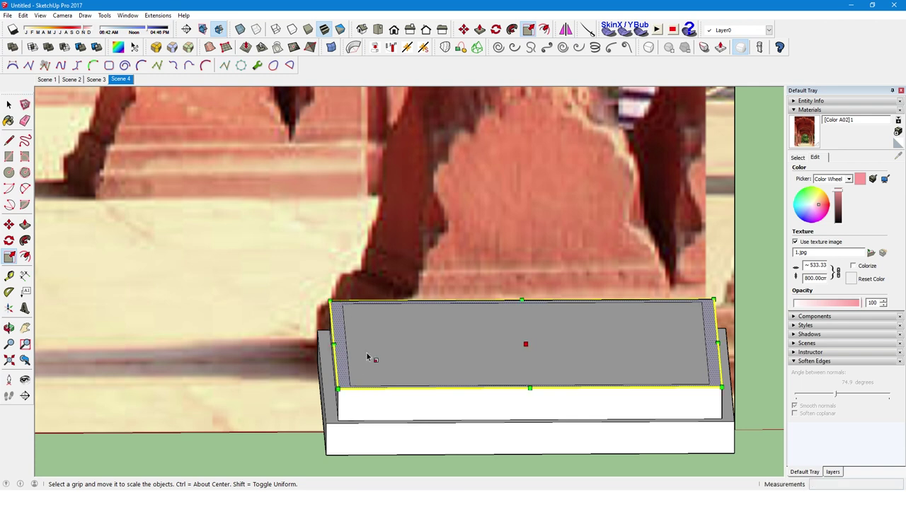
{"action": "key", "text": "space"}
{"action": "triple_click", "coordinate": [389, 356]}
Group the slab block and scale its top face to about 0.92 so the ends slope.
{"action": "right_click", "coordinate": [392, 358]}
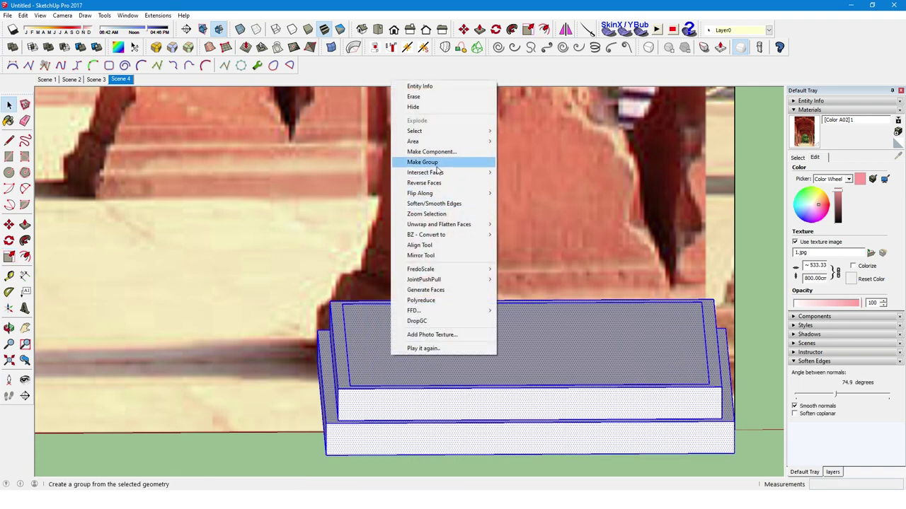
{"action": "left_click", "coordinate": [460, 348]}
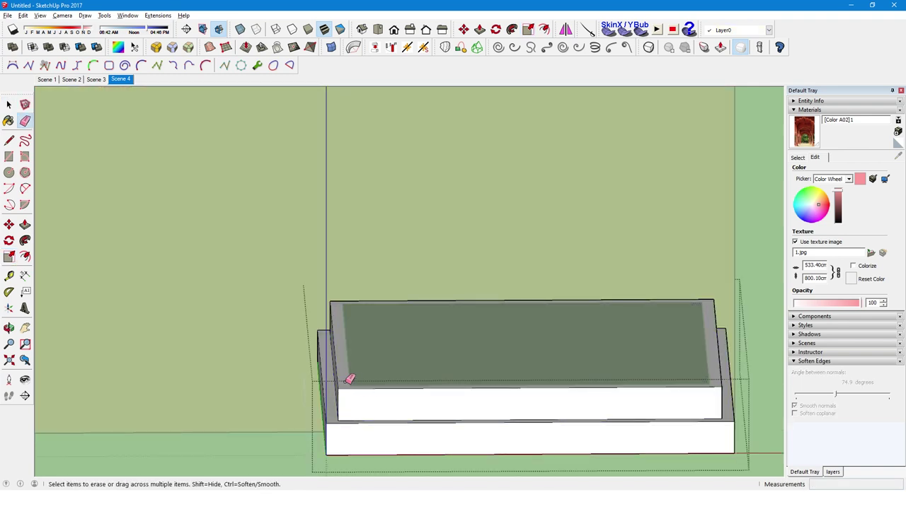
{"action": "left_click", "coordinate": [350, 363]}
{"action": "key", "text": "s"}
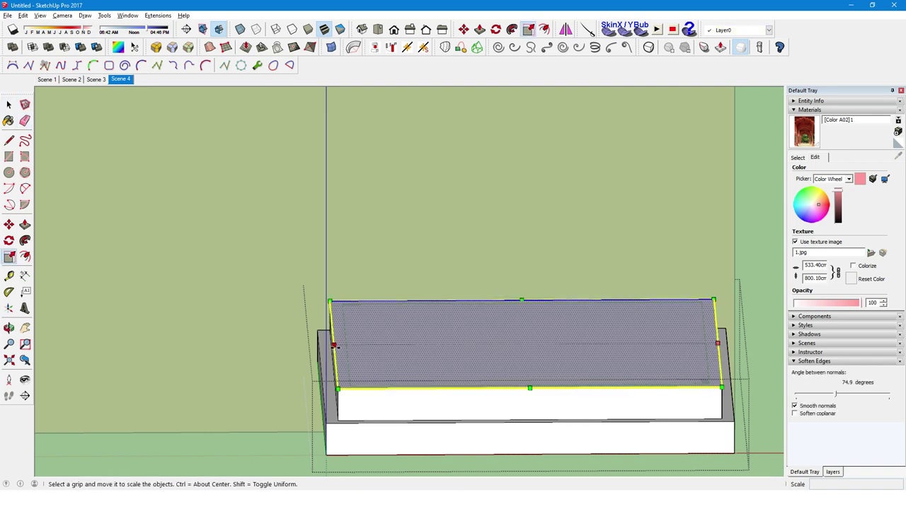
{"action": "left_click_drag", "start_coordinate": [334, 348], "coordinate": [432, 369]}
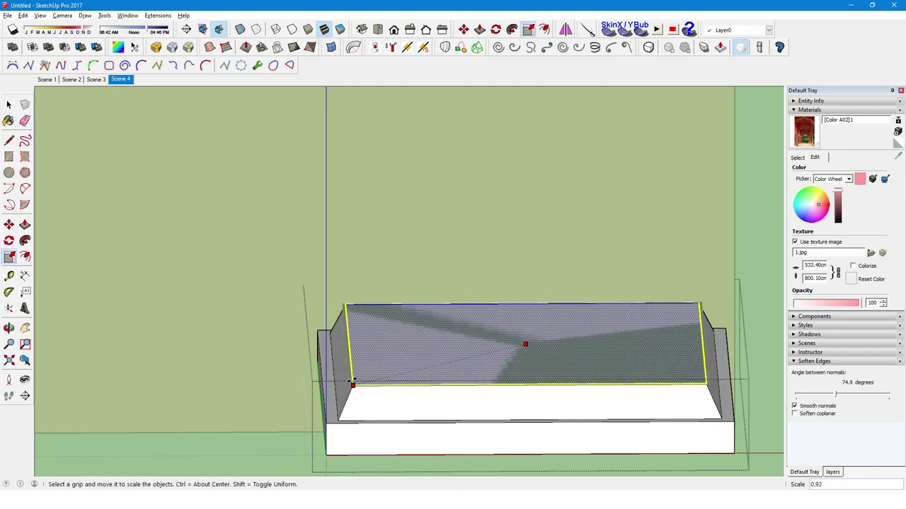
{"action": "key", "text": "space"}
{"action": "mouse_move", "coordinate": [478, 387]}
{"action": "middle_mouse_down"}
{"action": "mouse_move", "coordinate": [472, 347]}
{"action": "mouse_move", "coordinate": [479, 353]}
{"action": "middle_mouse_up"}
{"action": "double_click", "coordinate": [479, 353]}
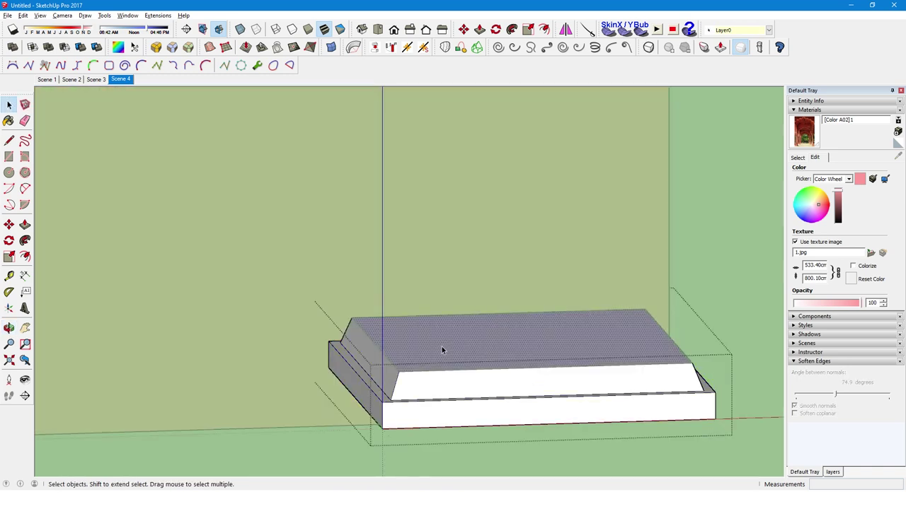
{"action": "left_click", "coordinate": [442, 346]}
Explode the slab block group back into loose geometry.
{"action": "key", "text": "Escape"}
{"action": "key", "text": "Escape"}
{"action": "left_click", "coordinate": [419, 349]}
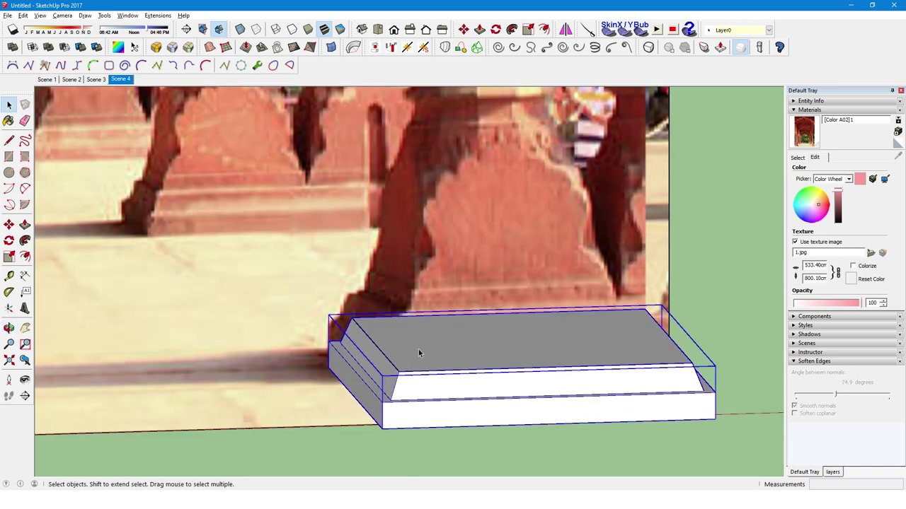
{"action": "double_click", "coordinate": [423, 374]}
{"action": "left_click", "coordinate": [423, 370]}
{"action": "left_click", "coordinate": [430, 358]}
{"action": "middle_click_drag", "start_coordinate": [431, 357], "coordinate": [437, 360]}
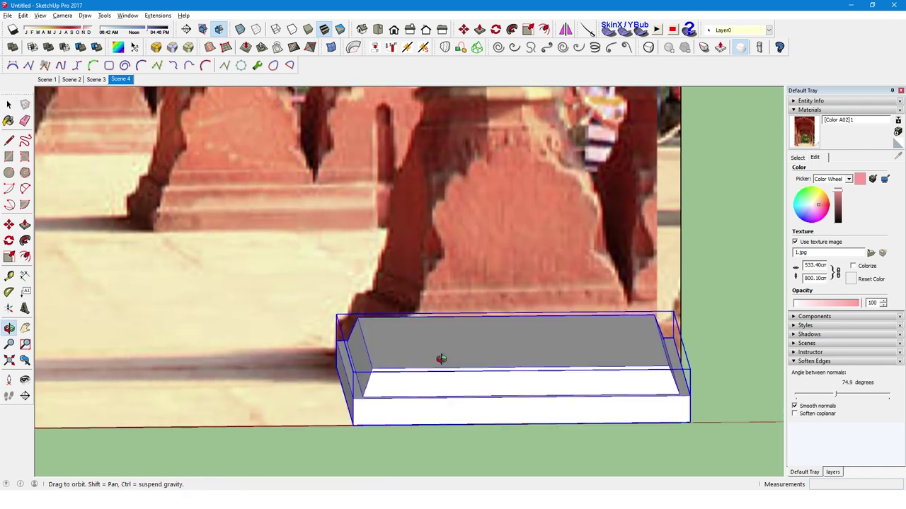
{"action": "right_click", "coordinate": [452, 355]}
{"action": "left_click", "coordinate": [507, 170]}
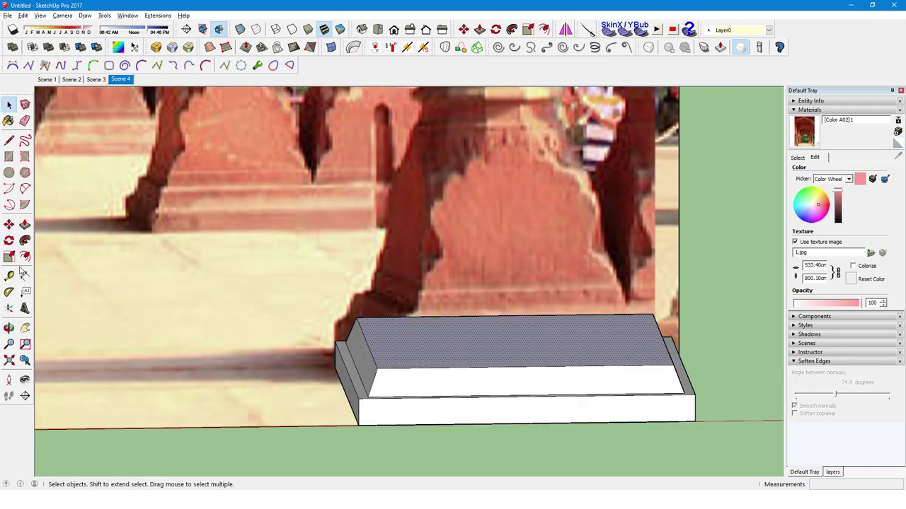
Offset the top face's edge inward by 4 cm.
{"action": "key", "text": "f"}
{"action": "left_click", "coordinate": [366, 343]}
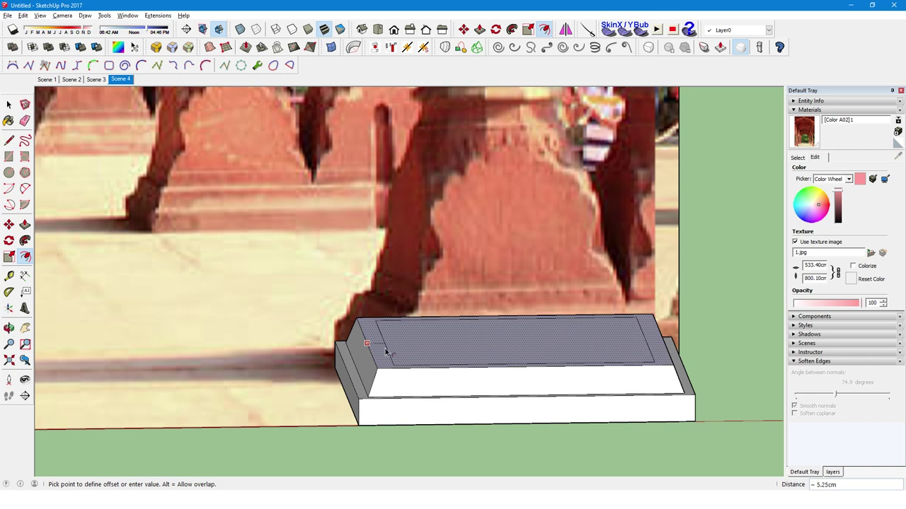
{"action": "type", "text": "4"}
{"action": "key", "text": "Return"}
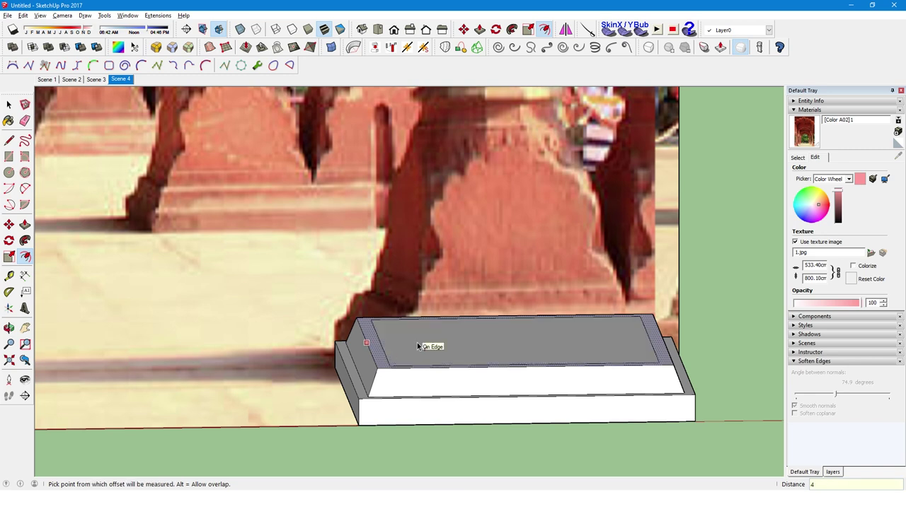
{"action": "scroll", "coordinate": [419, 346], "scroll_direction": "down", "scroll_amount": 1}
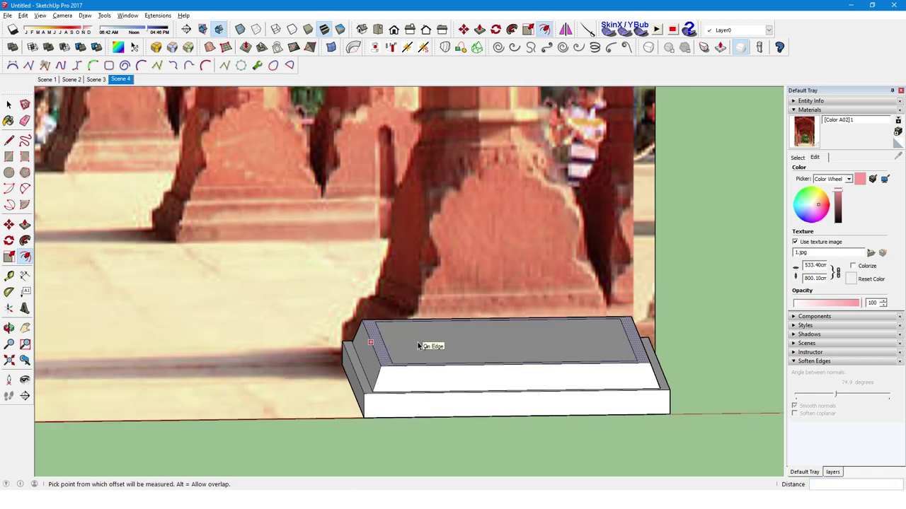
{"action": "scroll", "coordinate": [418, 346], "scroll_direction": "up", "scroll_amount": 1}
Raise the inner rectangle about 5 cm into a thin third step.
{"action": "key", "text": "p"}
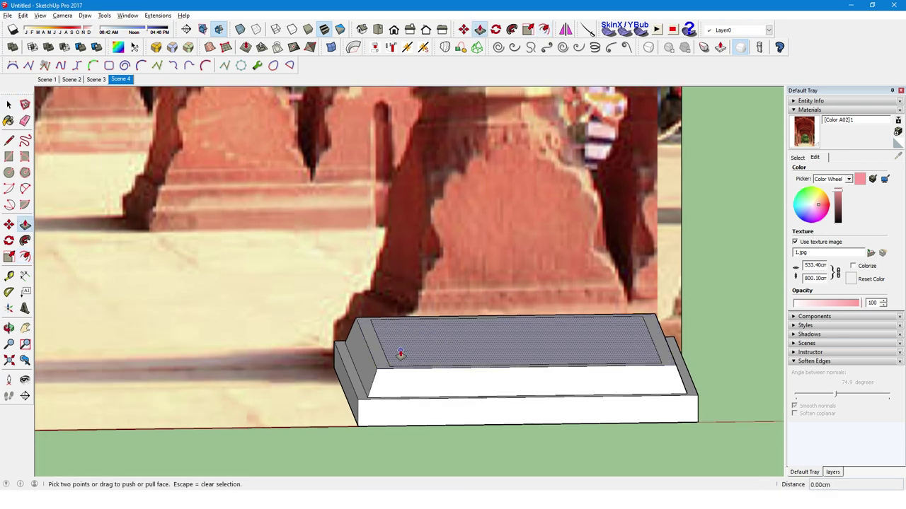
{"action": "left_click_drag", "start_coordinate": [403, 351], "coordinate": [405, 345]}
{"action": "middle_click_drag", "start_coordinate": [405, 344], "coordinate": [407, 284]}
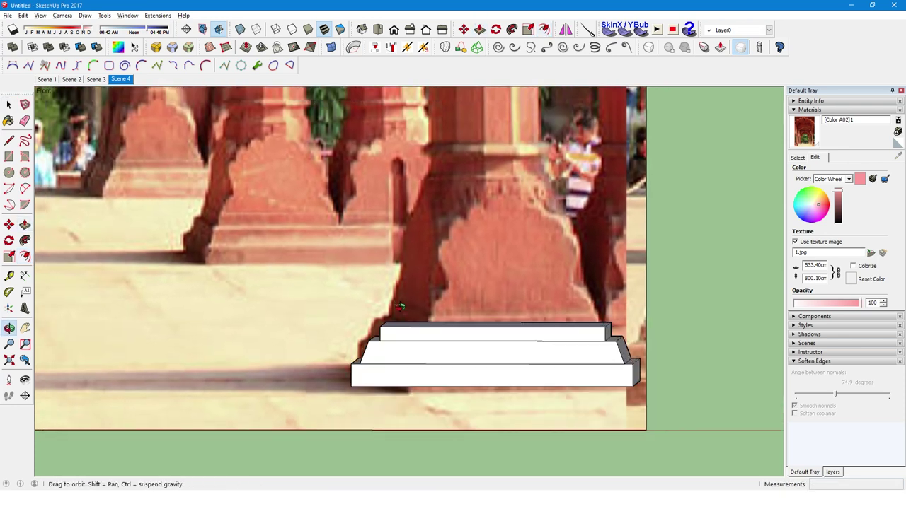
{"action": "key", "text": "shift+z"}
{"action": "scroll", "coordinate": [505, 449], "scroll_direction": "up", "scroll_amount": 3}
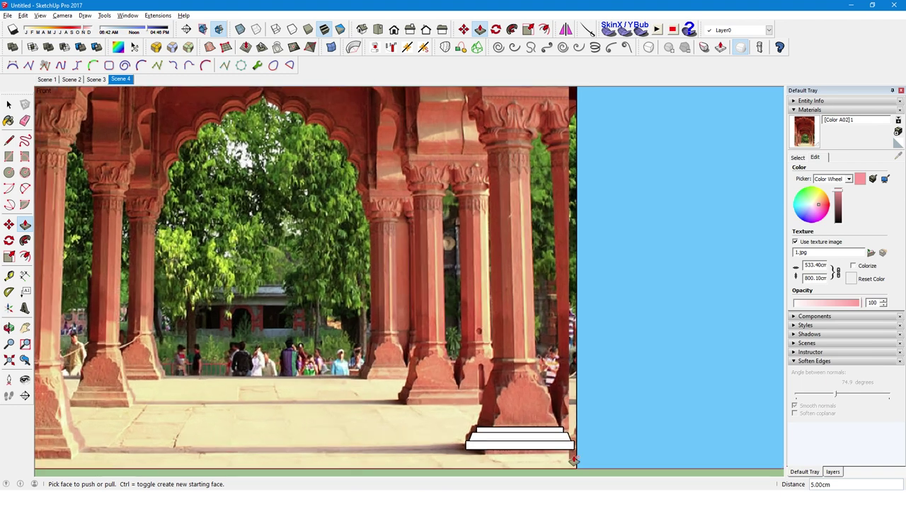
{"action": "scroll", "coordinate": [505, 449], "scroll_direction": "up", "scroll_amount": 2}
{"action": "key", "text": "space"}
{"action": "scroll", "coordinate": [476, 413], "scroll_direction": "up", "scroll_amount": 2}
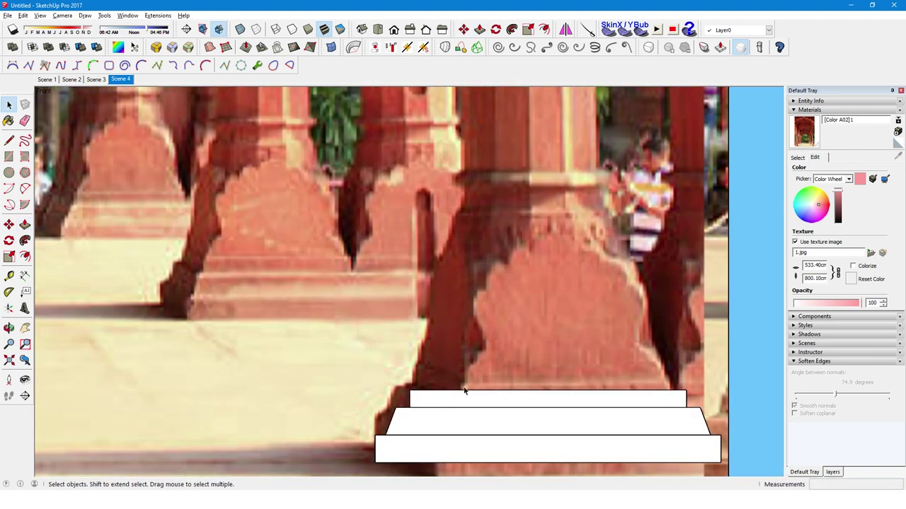
{"action": "middle_click_drag", "start_coordinate": [458, 409], "coordinate": [478, 415]}
{"action": "scroll", "coordinate": [487, 377], "scroll_direction": "down", "scroll_amount": 3}
{"action": "middle_click_drag", "start_coordinate": [488, 378], "coordinate": [507, 384]}
Draw both diagonals across the plinth top and group the stepped base geometry.
{"action": "left_click", "coordinate": [517, 381]}
{"action": "key", "text": "l"}
{"action": "left_click", "coordinate": [600, 352]}
{"action": "left_click", "coordinate": [443, 421]}
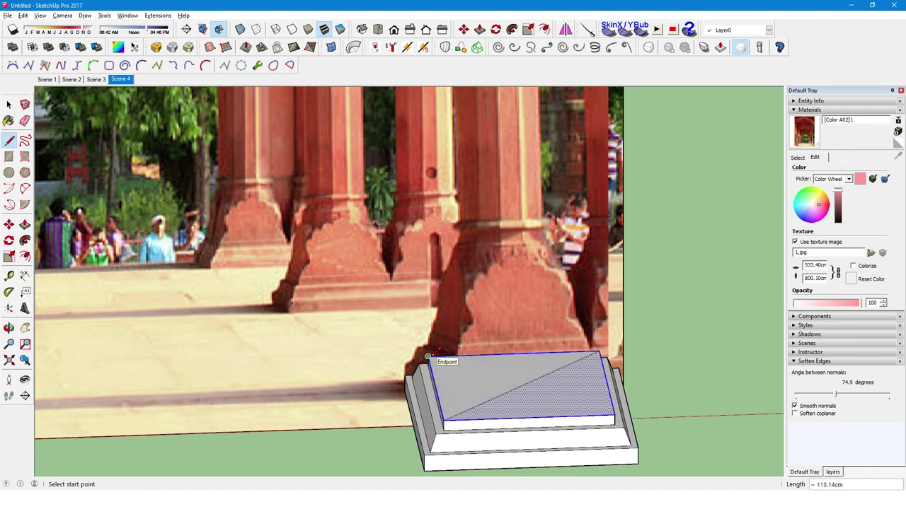
{"action": "left_click", "coordinate": [427, 357]}
{"action": "left_click", "coordinate": [614, 415]}
{"action": "key", "text": "space"}
{"action": "triple_click", "coordinate": [519, 403]}
{"action": "right_click", "coordinate": [517, 413]}
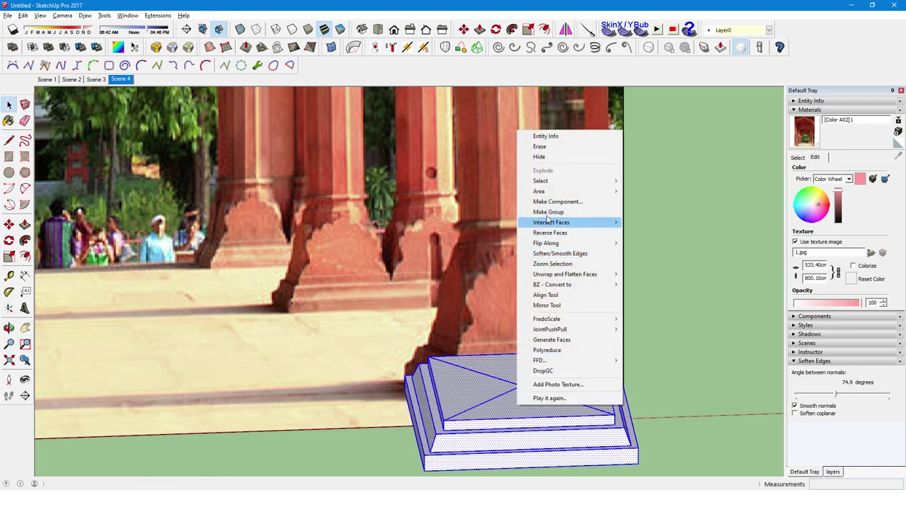
{"action": "left_click", "coordinate": [566, 222]}
Draw a 10-sided, 40 cm-radius polygon at the diagonals' crossing and pull it up into the shaft.
{"action": "left_click", "coordinate": [23, 176]}
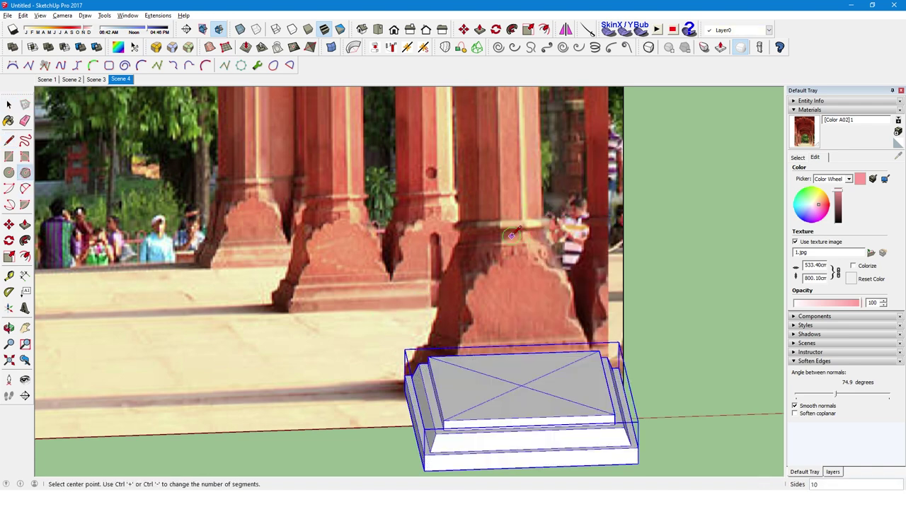
{"action": "left_click", "coordinate": [520, 386]}
{"action": "key", "text": "Escape"}
{"action": "left_click", "coordinate": [521, 386]}
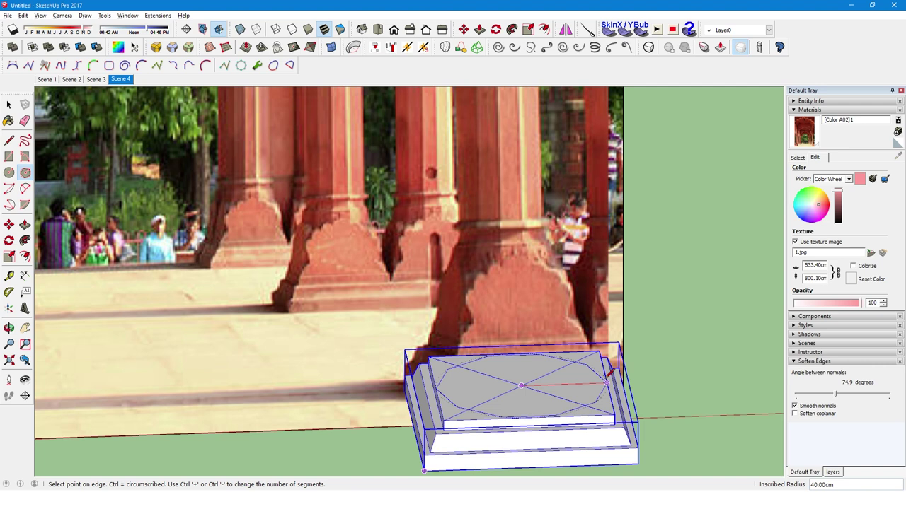
{"action": "left_click", "coordinate": [606, 383]}
{"action": "key", "text": "p"}
{"action": "mouse_move", "coordinate": [566, 385]}
{"action": "left_mouse_down"}
{"action": "mouse_move", "coordinate": [535, 358]}
{"action": "mouse_move", "coordinate": [508, 291]}
{"action": "left_mouse_up"}
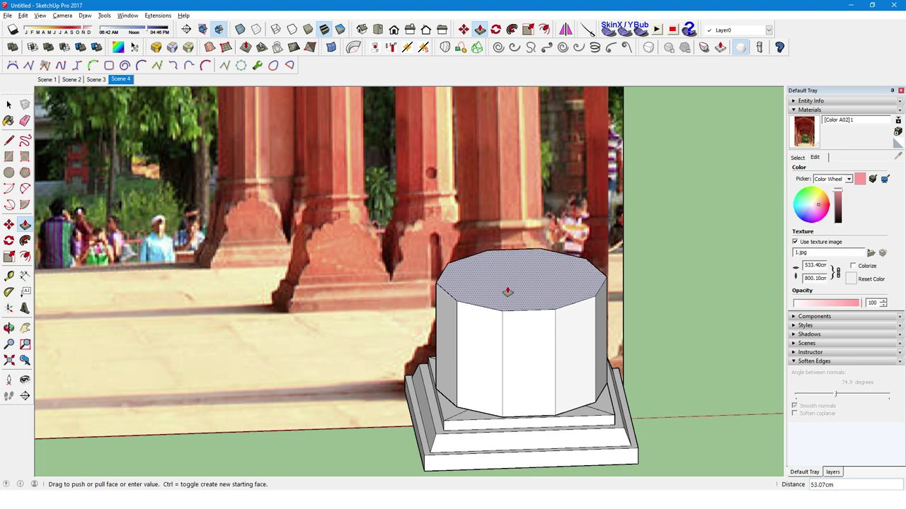
{"action": "key", "text": "Return"}
{"action": "key", "text": "space"}
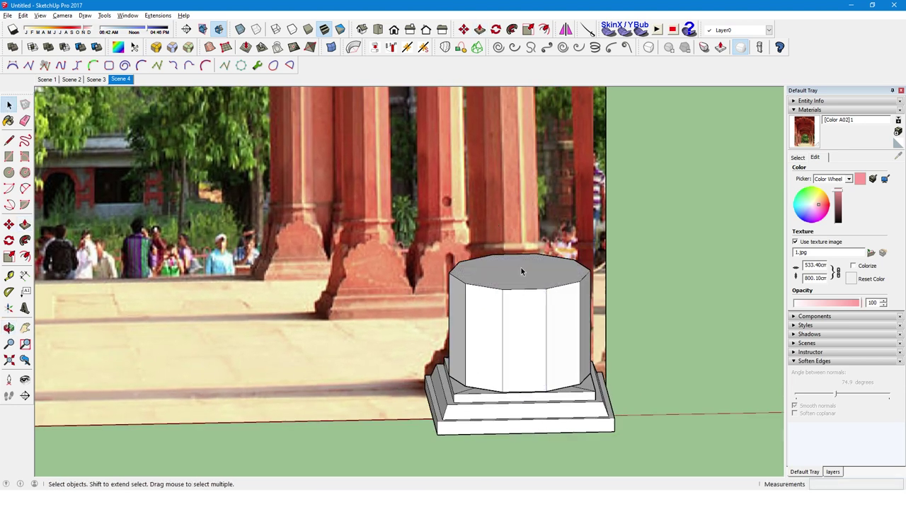
Zoom and orbit in close to the shaft's top face and select it.
{"action": "left_click", "coordinate": [520, 268]}
{"action": "key", "text": "s"}
{"action": "scroll", "coordinate": [481, 283], "scroll_direction": "up", "scroll_amount": 2}
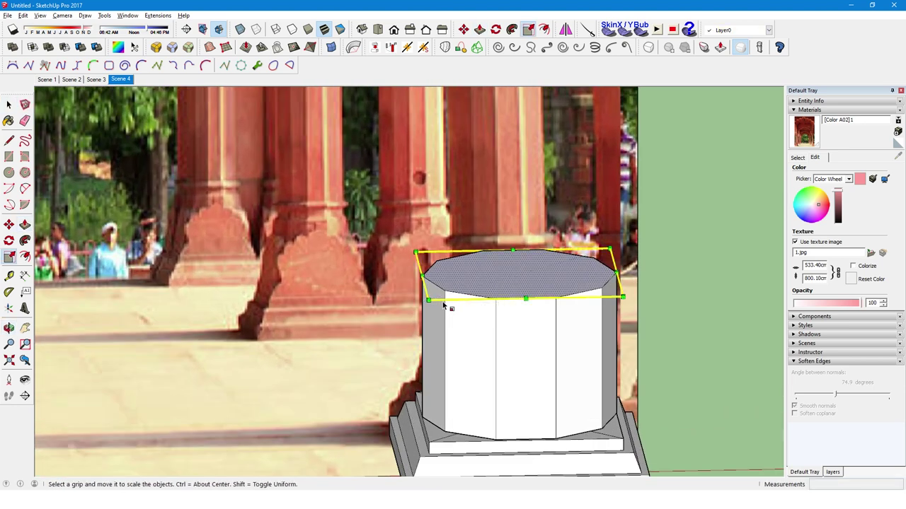
{"action": "middle_click_drag", "start_coordinate": [444, 305], "coordinate": [465, 281]}
{"action": "key", "text": "space"}
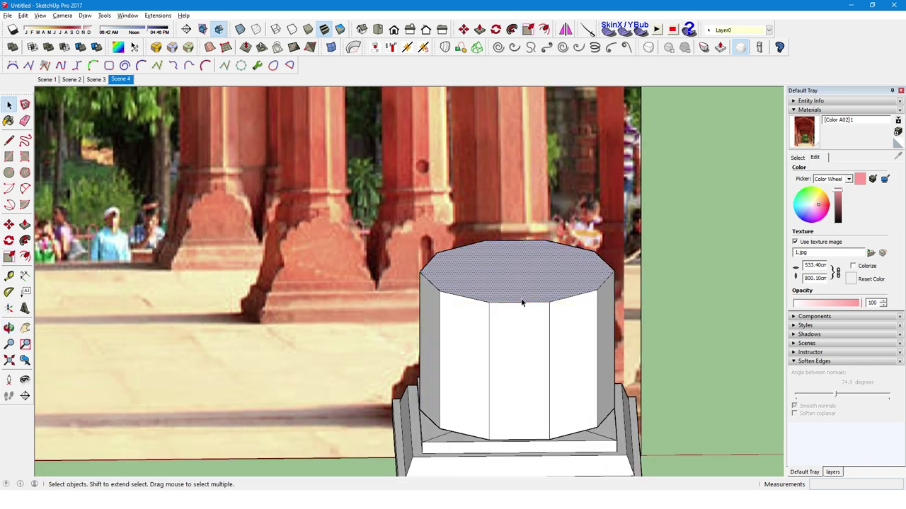
{"action": "right_click", "coordinate": [521, 302]}
{"action": "left_click", "coordinate": [545, 95]}
Offset an inner ring inward on the shaft's top face.
{"action": "double_click", "coordinate": [519, 273]}
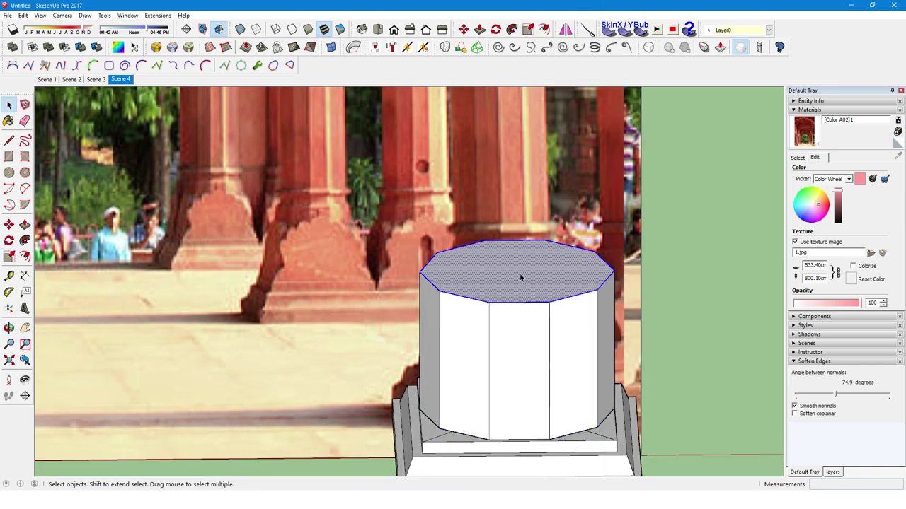
{"action": "key", "text": "s"}
{"action": "left_click", "coordinate": [25, 256]}
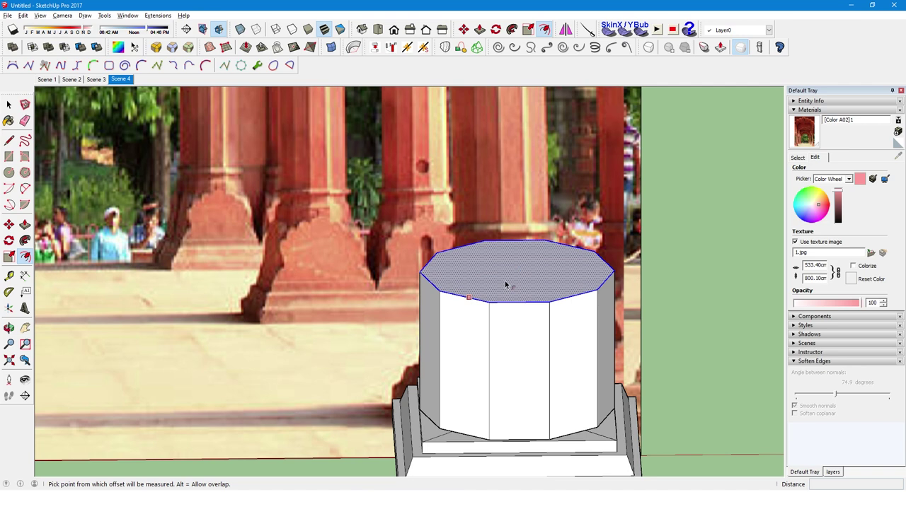
{"action": "left_click", "coordinate": [506, 286]}
{"action": "left_click", "coordinate": [514, 268]}
{"action": "left_click", "coordinate": [513, 278]}
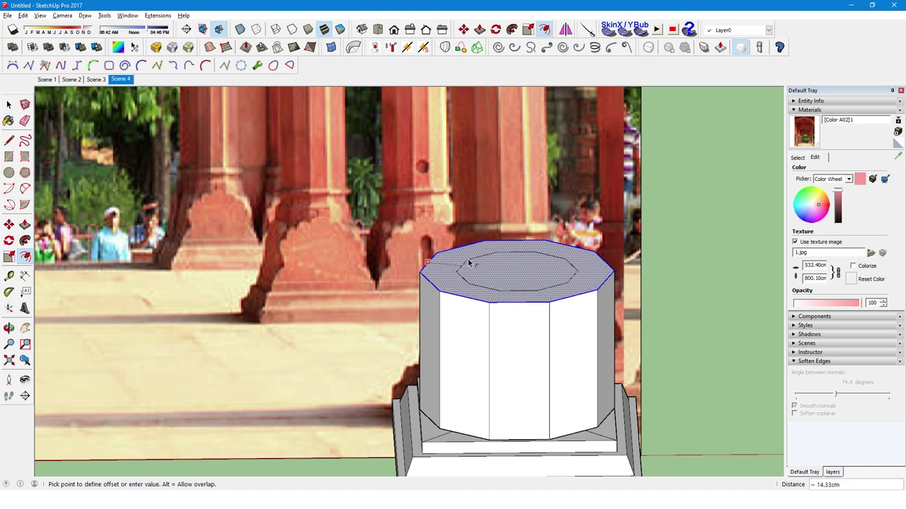
{"action": "key", "text": "Return"}
{"action": "key", "text": "space"}
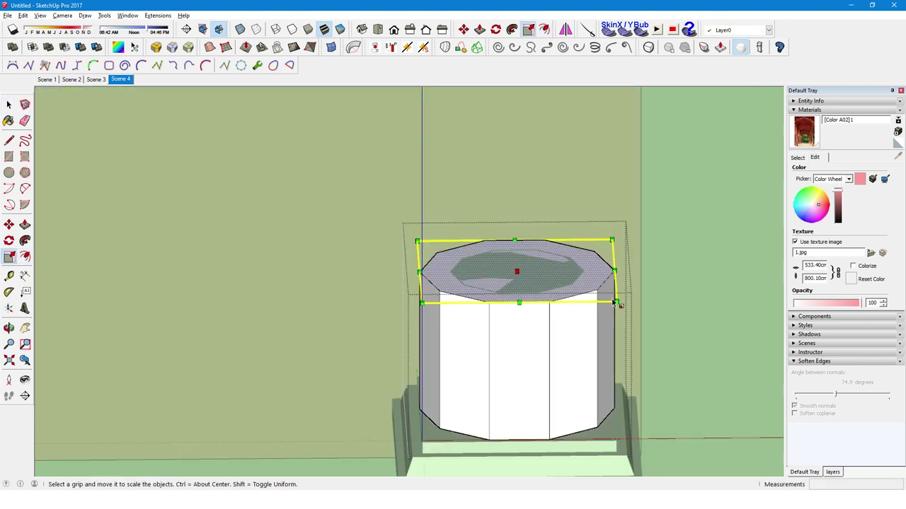
Scale the shaft's top face down to 0.68 and orbit to the low front photo view.
{"action": "left_click_drag", "start_coordinate": [613, 303], "coordinate": [590, 269]}
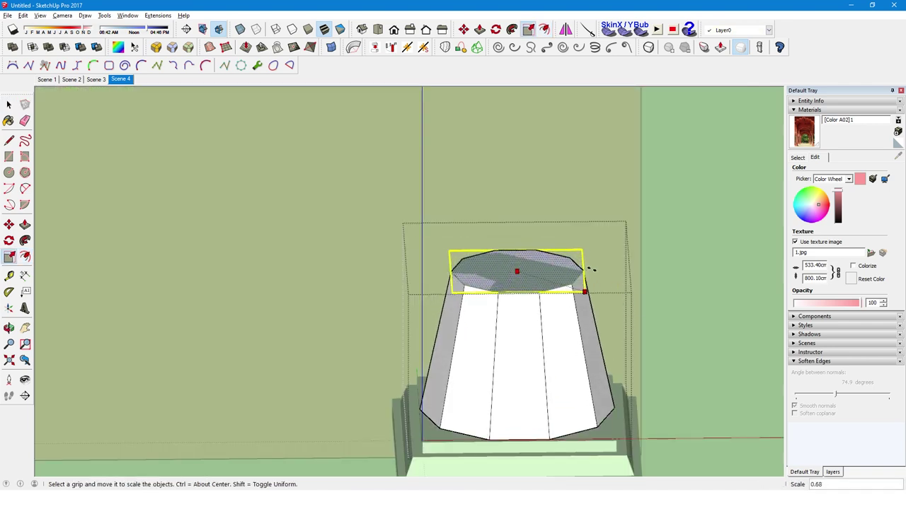
{"action": "left_click_drag", "start_coordinate": [591, 269], "coordinate": [582, 271]}
{"action": "key", "text": "space"}
{"action": "scroll", "coordinate": [505, 266], "scroll_direction": "down", "scroll_amount": 3}
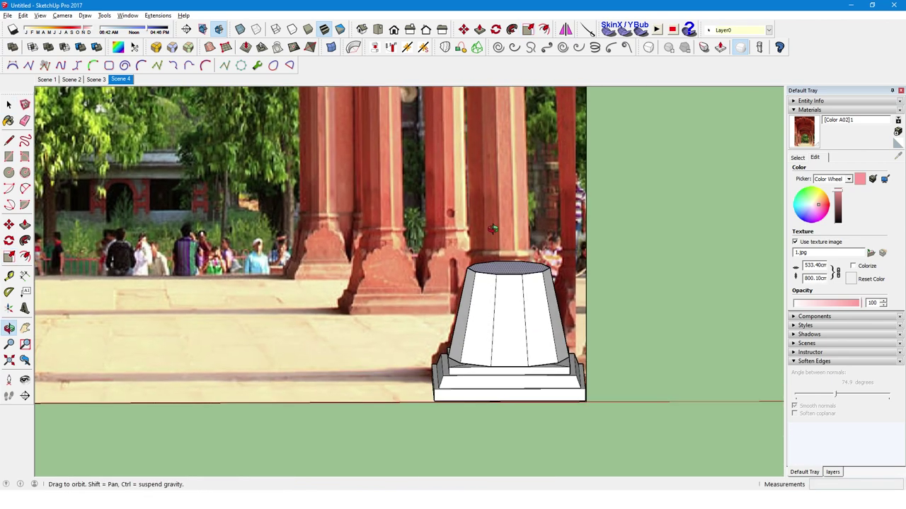
{"action": "middle_click_drag", "start_coordinate": [506, 266], "coordinate": [410, 230]}
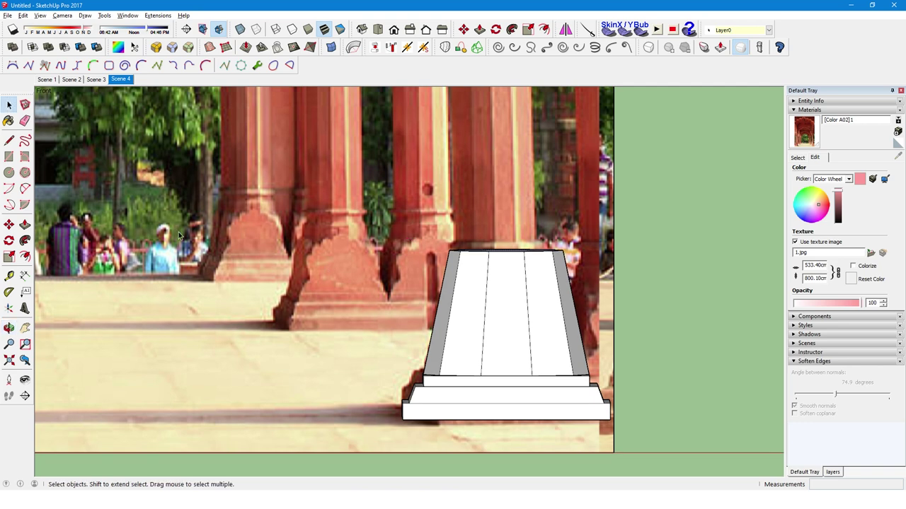
{"action": "left_click", "coordinate": [9, 173]}
{"action": "scroll", "coordinate": [356, 242], "scroll_direction": "up", "scroll_amount": 3}
Finish the circle tracing the bracket's top lobe and start a guide line from its centre.
{"action": "scroll", "coordinate": [438, 264], "scroll_direction": "up", "scroll_amount": 4}
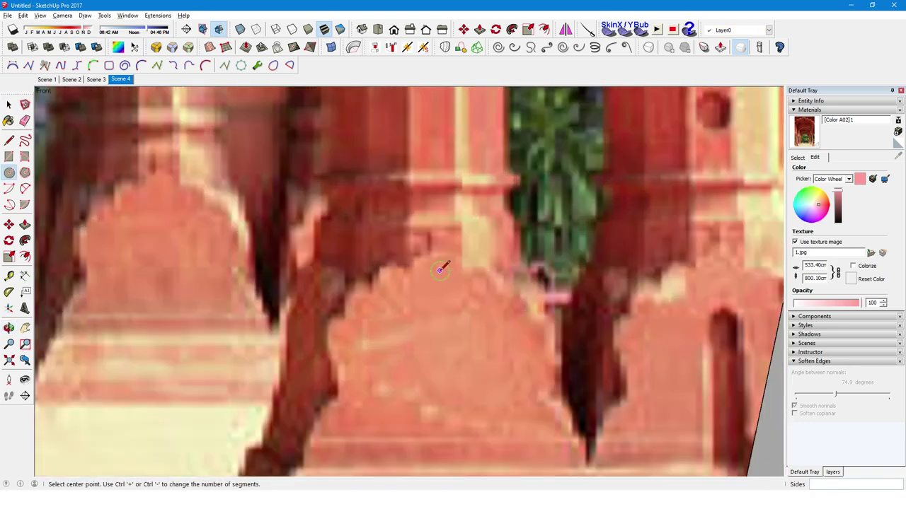
{"action": "left_click", "coordinate": [458, 256]}
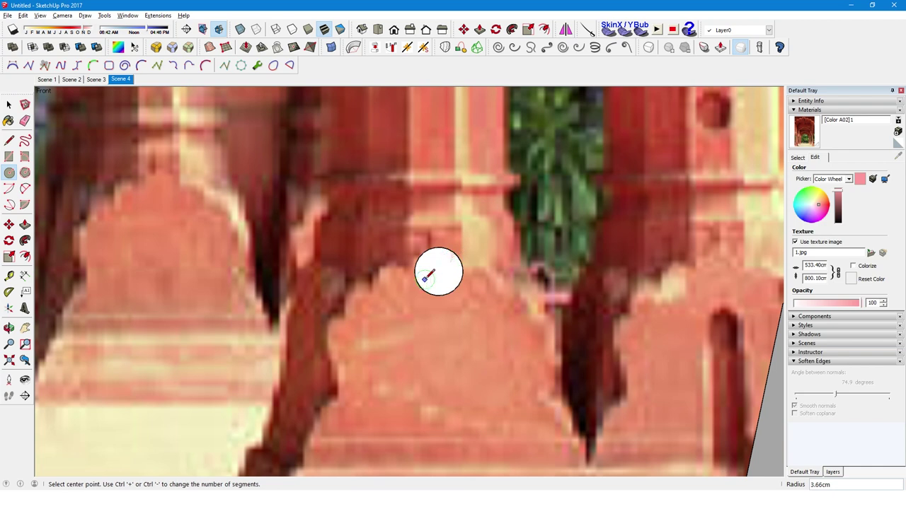
{"action": "key", "text": "space"}
{"action": "left_click", "coordinate": [429, 276]}
{"action": "key", "text": "q"}
{"action": "key", "text": "l"}
{"action": "left_click", "coordinate": [438, 271]}
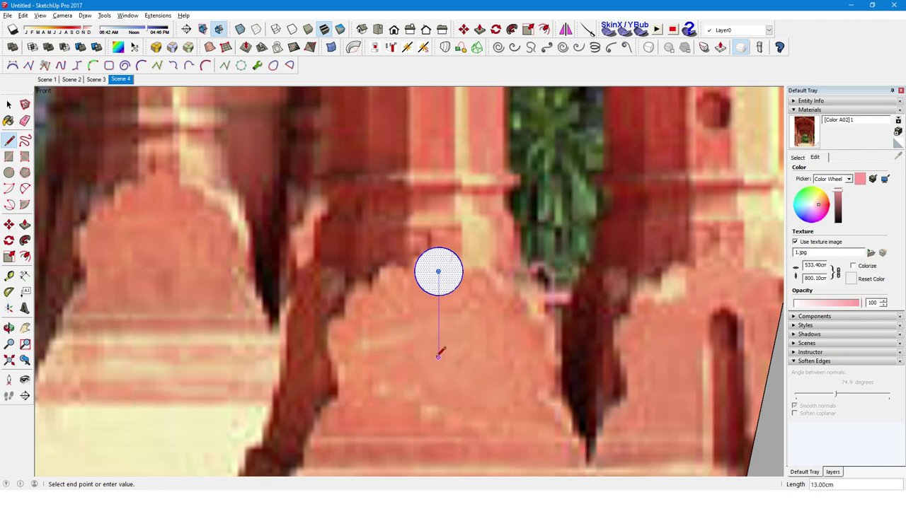
Rotate the circle 30° about its centre, undoing and cancelling the extra rotated copies.
{"action": "key", "text": "q"}
{"action": "left_click", "coordinate": [440, 247]}
{"action": "key", "text": "ctrl"}
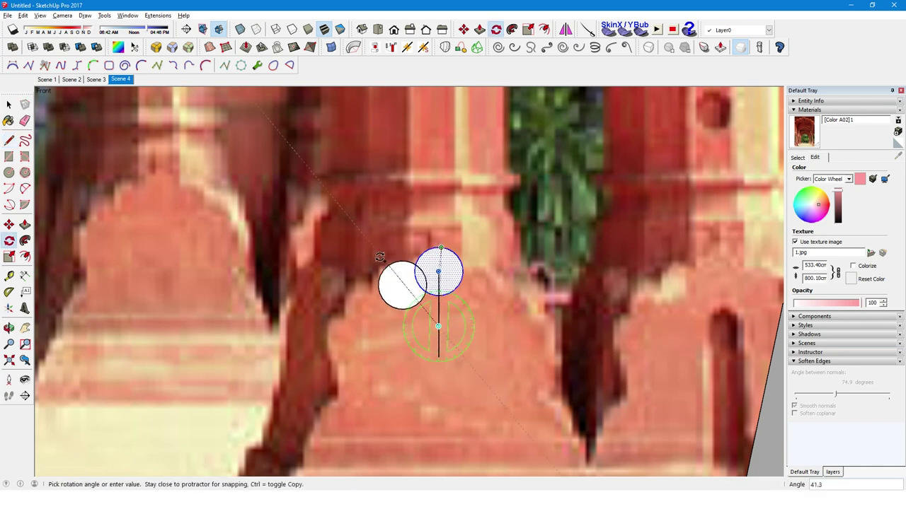
{"action": "left_click", "coordinate": [385, 262]}
{"action": "type", "text": "*2"}
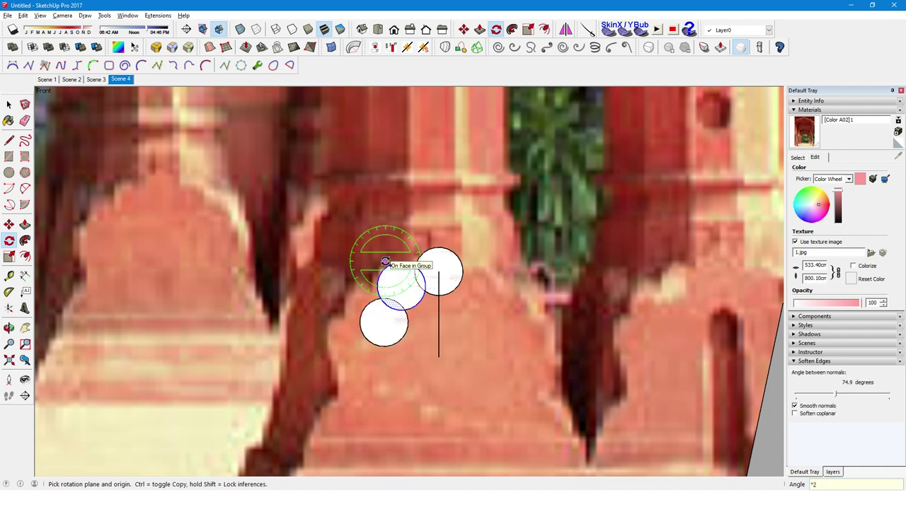
{"action": "key", "text": "ctrl+z"}
{"action": "key", "text": "space"}
{"action": "key", "text": "q"}
{"action": "left_click_drag", "start_coordinate": [438, 357], "coordinate": [438, 269]}
{"action": "left_click", "coordinate": [437, 271]}
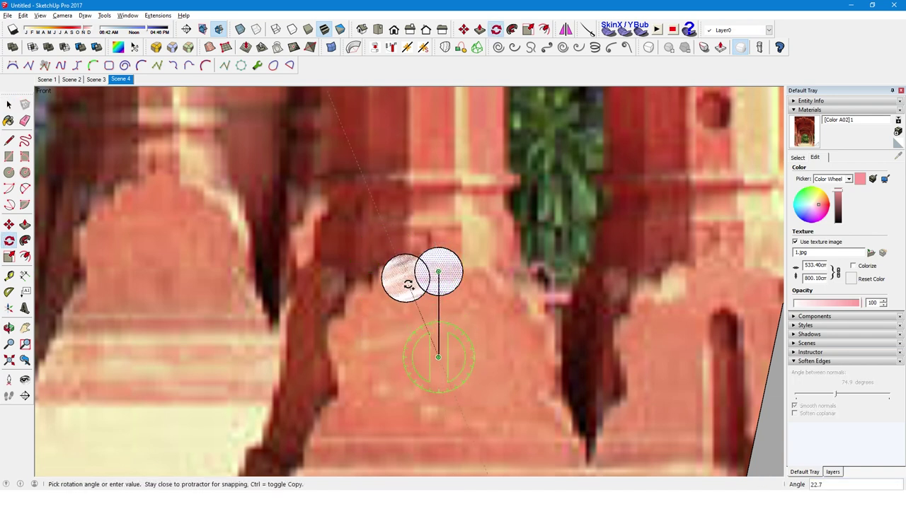
{"action": "left_click", "coordinate": [401, 280]}
{"action": "left_click_drag", "start_coordinate": [438, 326], "coordinate": [401, 280]}
{"action": "key", "text": "Escape"}
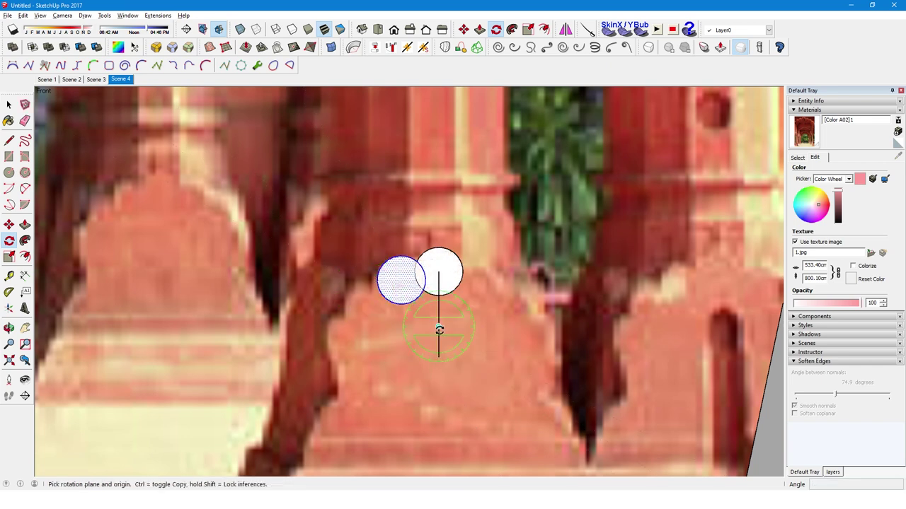
{"action": "left_click", "coordinate": [389, 259]}
{"action": "key", "text": "Escape"}
Copy the circle twice down-left along the photo's lobed bracket edge.
{"action": "key", "text": "e"}
{"action": "key", "text": "space"}
{"action": "left_click", "coordinate": [403, 282]}
{"action": "key", "text": "m"}
{"action": "left_click", "coordinate": [416, 261]}
{"action": "key", "text": "ctrl"}
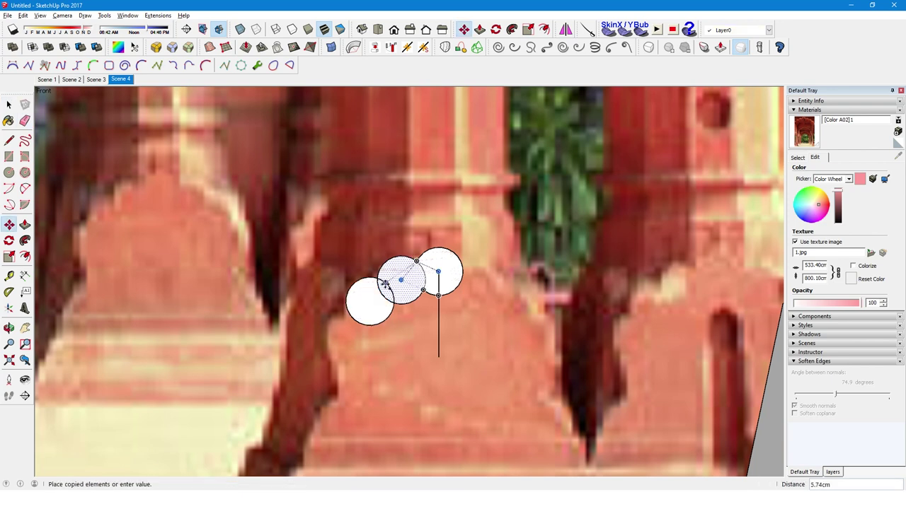
{"action": "left_click", "coordinate": [387, 284]}
{"action": "left_click", "coordinate": [389, 281]}
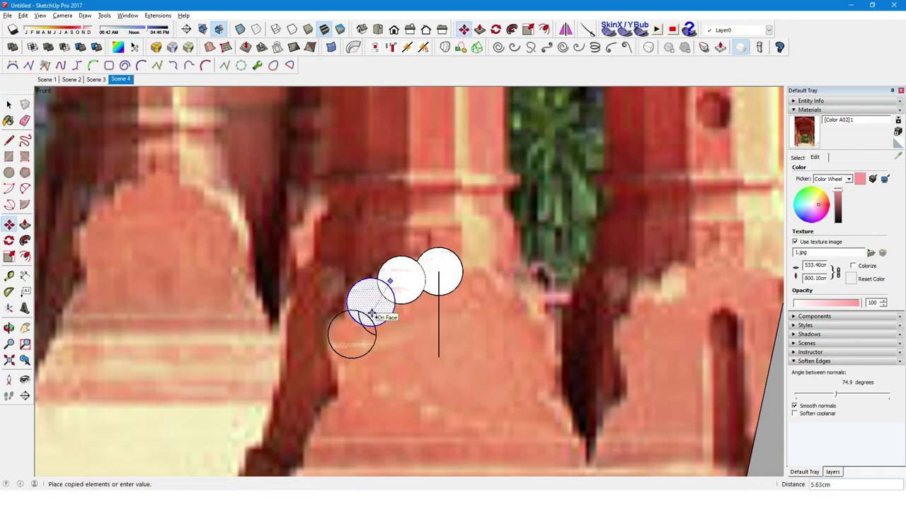
{"action": "left_click", "coordinate": [370, 315]}
{"action": "scroll", "coordinate": [361, 340], "scroll_direction": "up", "scroll_amount": 2}
Draw two 2-point arcs curving down from the lowest circle to the base.
{"action": "key", "text": "a"}
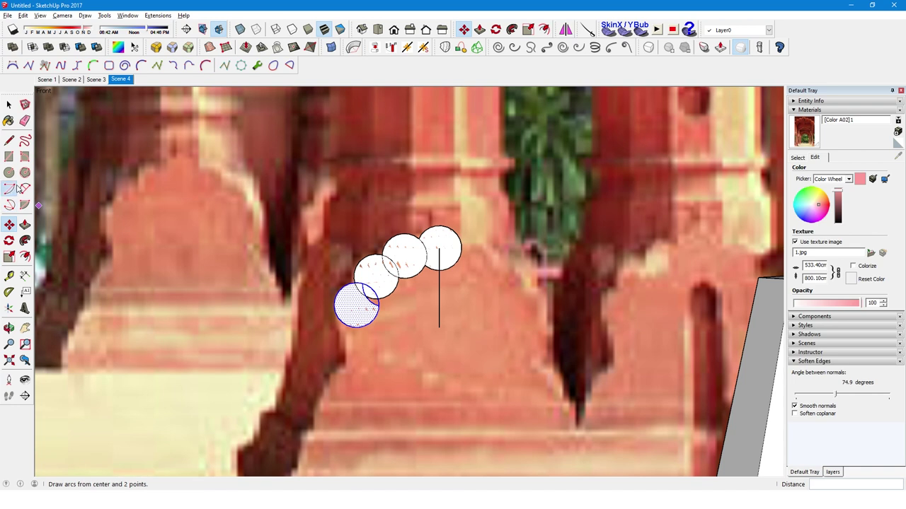
{"action": "scroll", "coordinate": [359, 354], "scroll_direction": "up", "scroll_amount": 1}
{"action": "scroll", "coordinate": [359, 326], "scroll_direction": "up", "scroll_amount": 1}
{"action": "scroll", "coordinate": [357, 276], "scroll_direction": "down", "scroll_amount": 2}
{"action": "scroll", "coordinate": [351, 290], "scroll_direction": "up", "scroll_amount": 2}
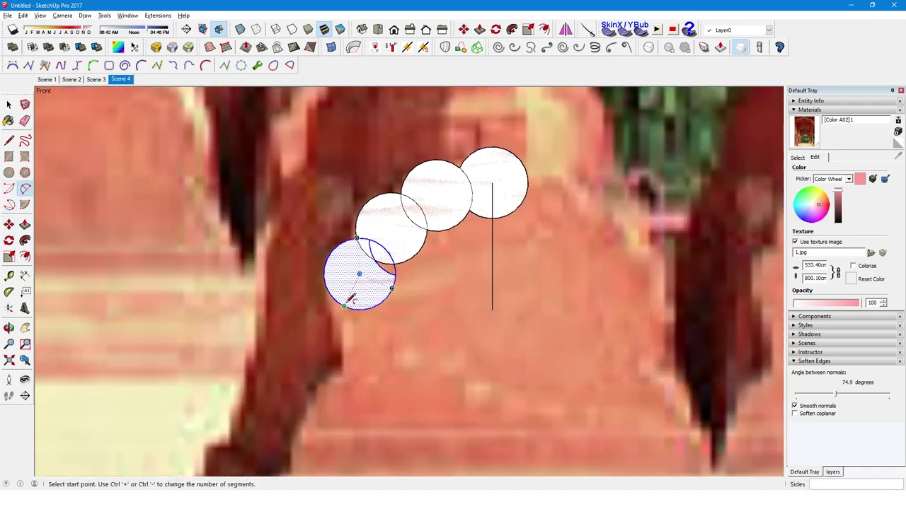
{"action": "left_click", "coordinate": [346, 327]}
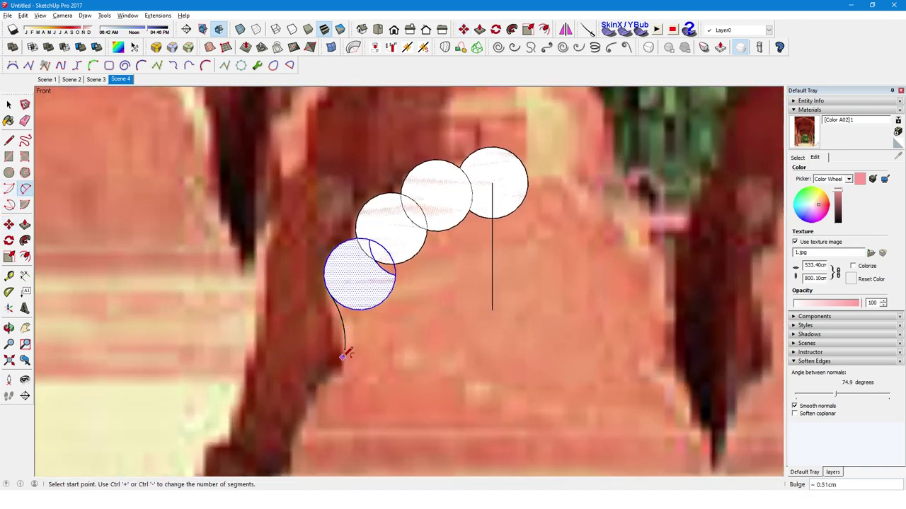
{"action": "left_click", "coordinate": [312, 424]}
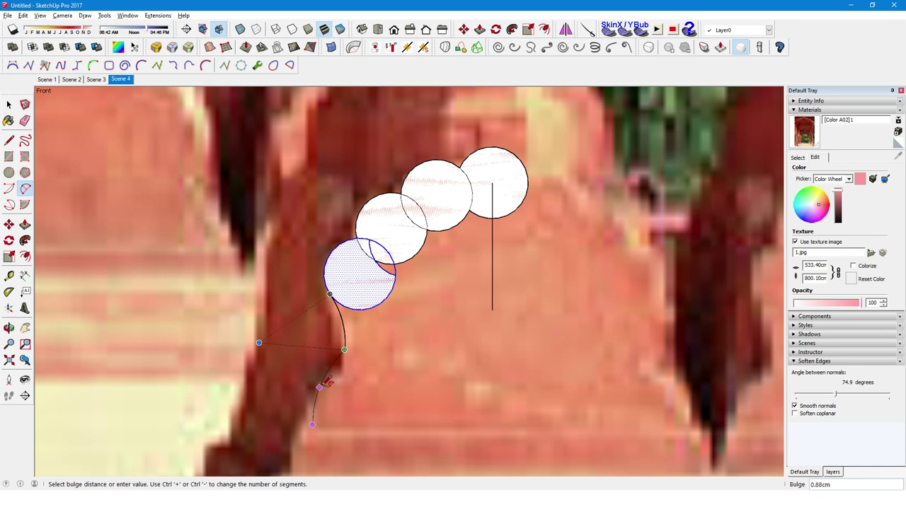
{"action": "key", "text": "Escape"}
{"action": "left_click", "coordinate": [343, 374]}
{"action": "left_click", "coordinate": [319, 387]}
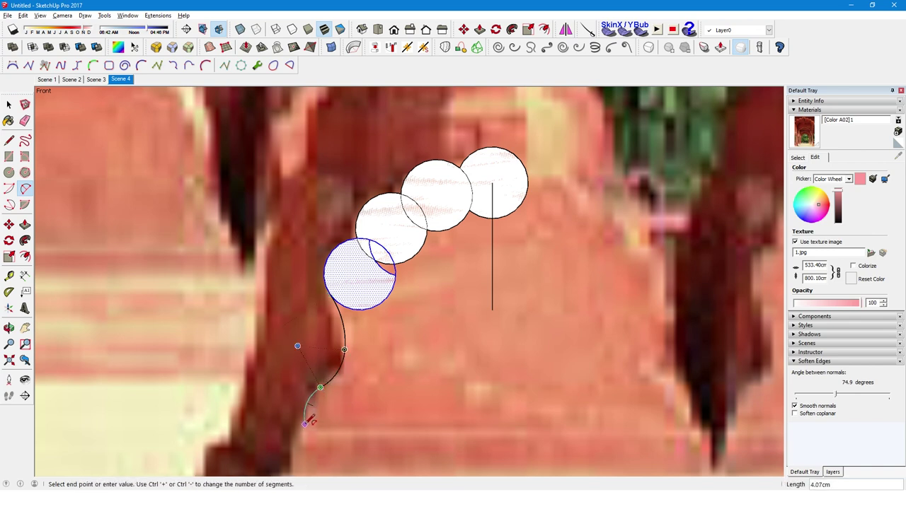
{"action": "left_click", "coordinate": [303, 426]}
{"action": "left_click", "coordinate": [307, 407]}
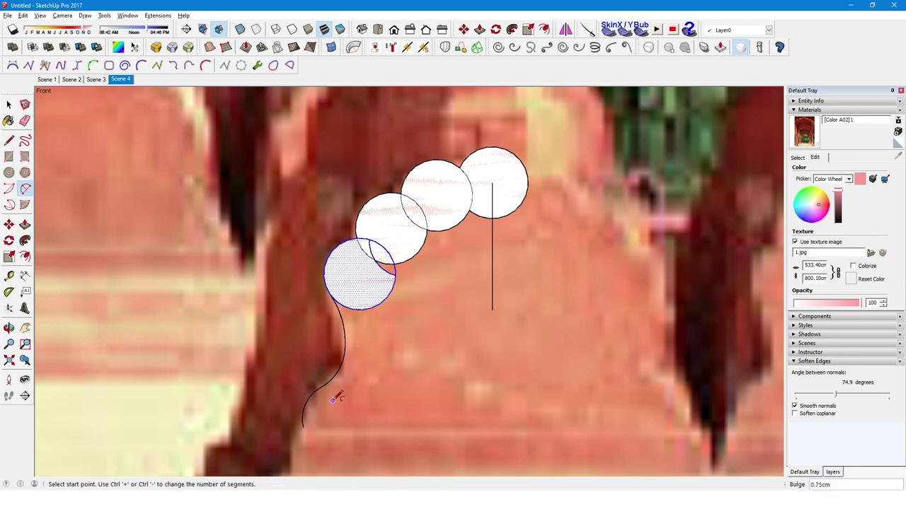
Draw the base line across to the vertical line and erase the overlapping inner circle edges.
{"action": "key", "text": "l"}
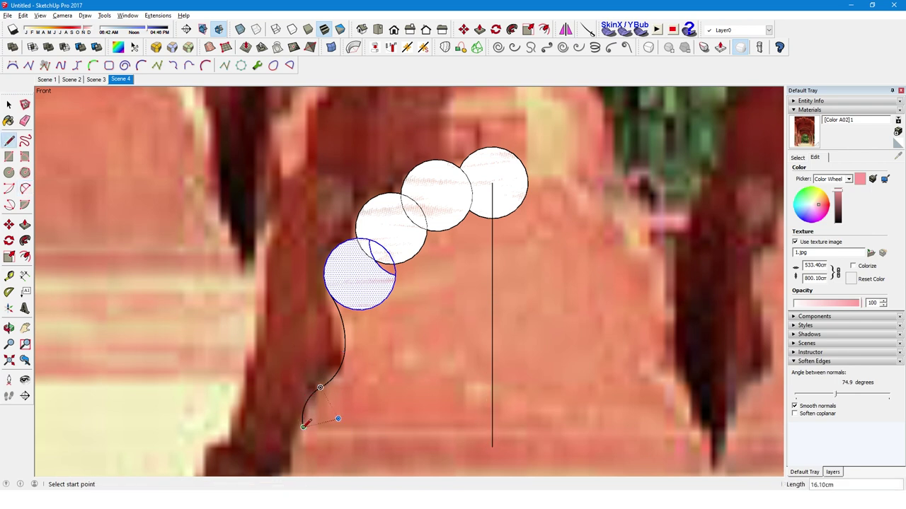
{"action": "left_click", "coordinate": [492, 427]}
{"action": "key", "text": "e"}
{"action": "left_click", "coordinate": [380, 297]}
{"action": "left_click", "coordinate": [399, 265]}
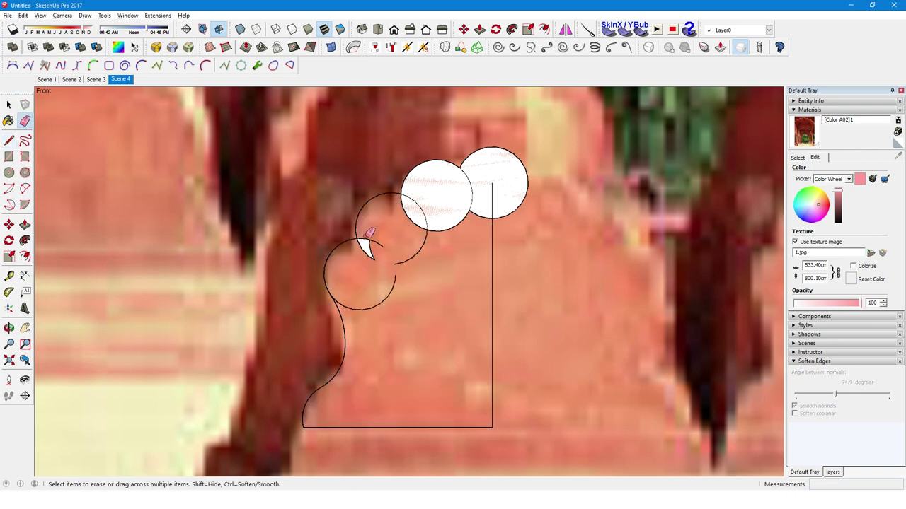
{"action": "left_click_drag", "start_coordinate": [431, 225], "coordinate": [421, 249]}
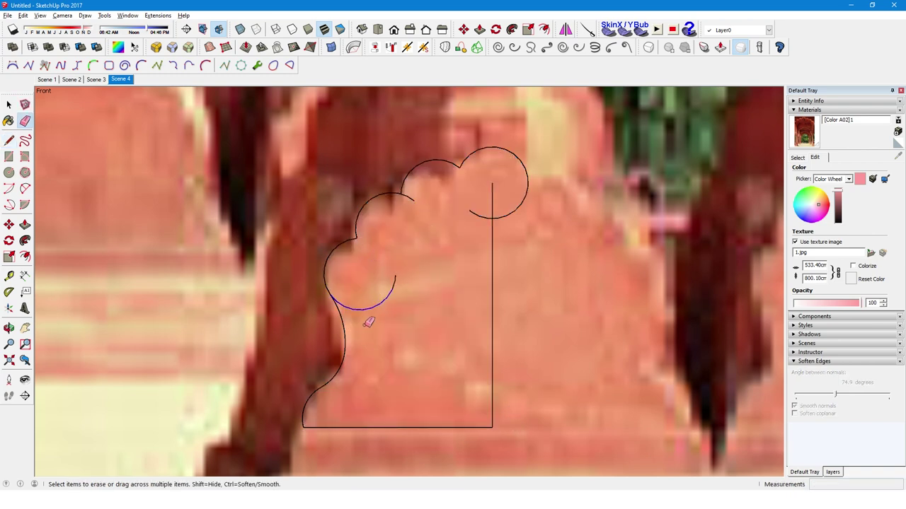
Extend the centre line up to the top circle and erase the half-circle beyond it.
{"action": "key", "text": "l"}
{"action": "left_click", "coordinate": [492, 184]}
{"action": "left_click", "coordinate": [492, 131]}
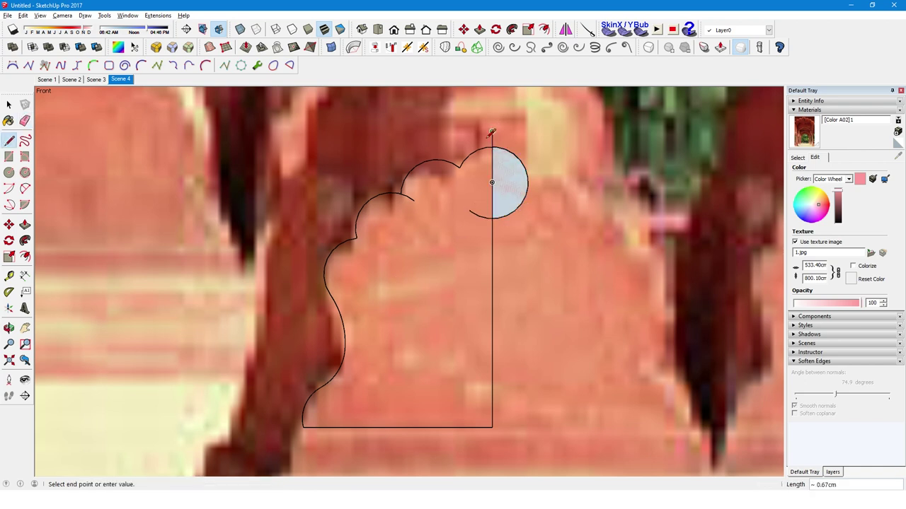
{"action": "key", "text": "e"}
{"action": "scroll", "coordinate": [464, 170], "scroll_direction": "up", "scroll_amount": 3}
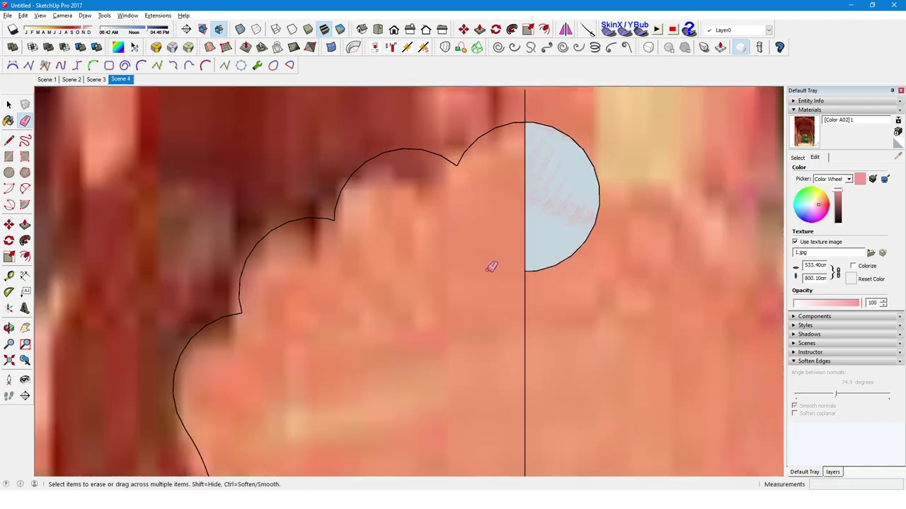
{"action": "left_click_drag", "start_coordinate": [532, 283], "coordinate": [585, 234]}
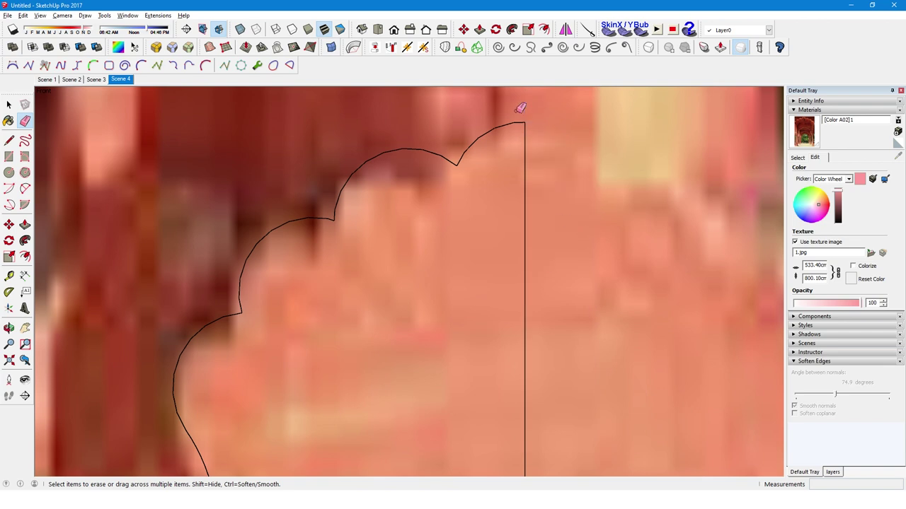
{"action": "scroll", "coordinate": [520, 108], "scroll_direction": "down", "scroll_amount": 2}
{"action": "key", "text": "space"}
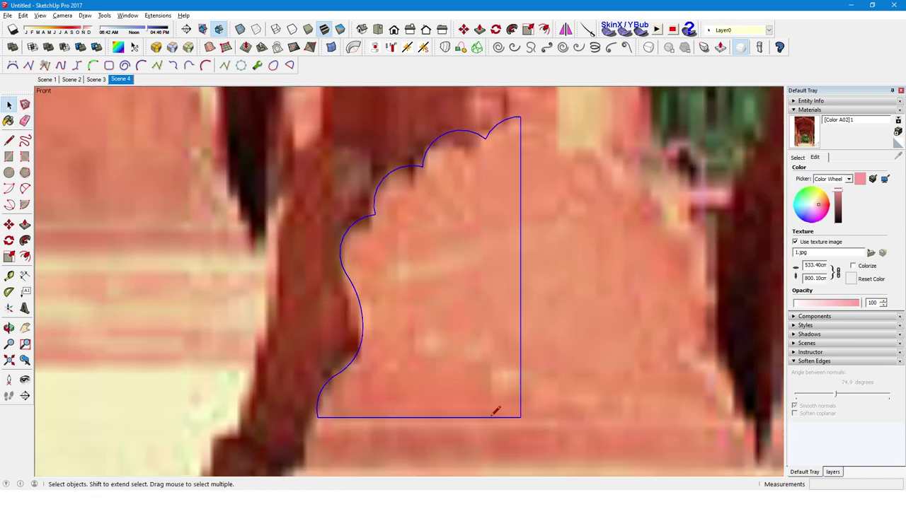
Fill the half-profile with a face, copy it to the right and flip it along red.
{"action": "key", "text": "l"}
{"action": "left_click", "coordinate": [481, 417]}
{"action": "key", "text": "space"}
{"action": "scroll", "coordinate": [404, 244], "scroll_direction": "down", "scroll_amount": 2}
{"action": "scroll", "coordinate": [404, 245], "scroll_direction": "down", "scroll_amount": 1}
{"action": "key", "text": "m"}
{"action": "key", "text": "ctrl"}
{"action": "left_click", "coordinate": [404, 245]}
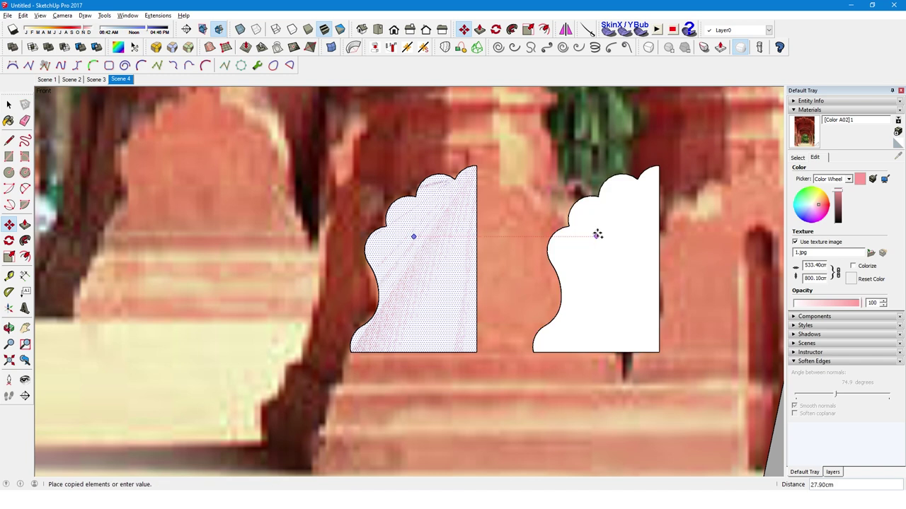
{"action": "left_click", "coordinate": [558, 238]}
{"action": "key", "text": "space"}
{"action": "right_click", "coordinate": [573, 247]}
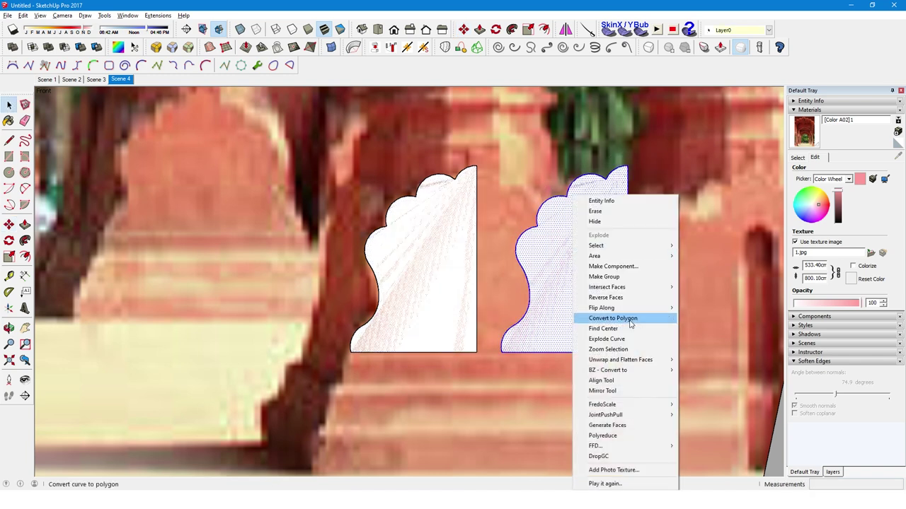
{"action": "left_click", "coordinate": [714, 305]}
Slide the mirrored half flush, erase the seam line, and group the full bracket face.
{"action": "key", "text": "m"}
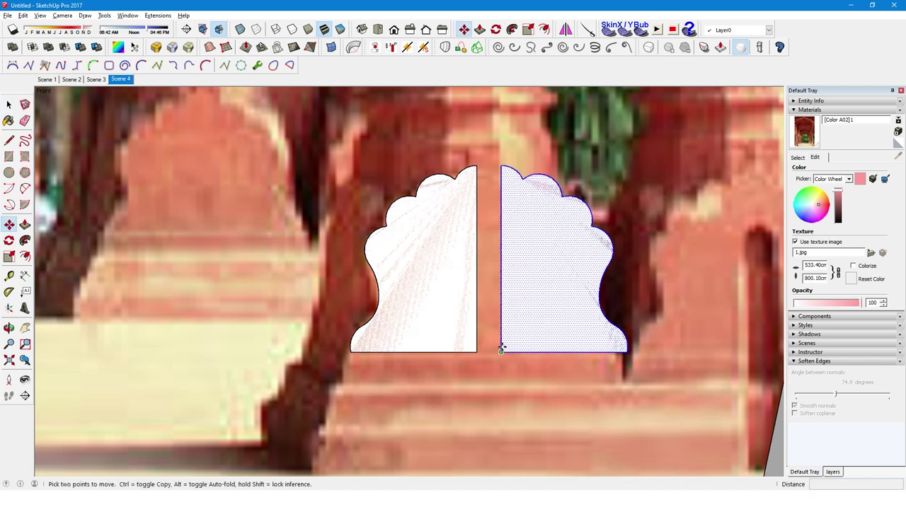
{"action": "left_click_drag", "start_coordinate": [501, 349], "coordinate": [476, 352]}
{"action": "key", "text": "e"}
{"action": "left_click", "coordinate": [475, 276]}
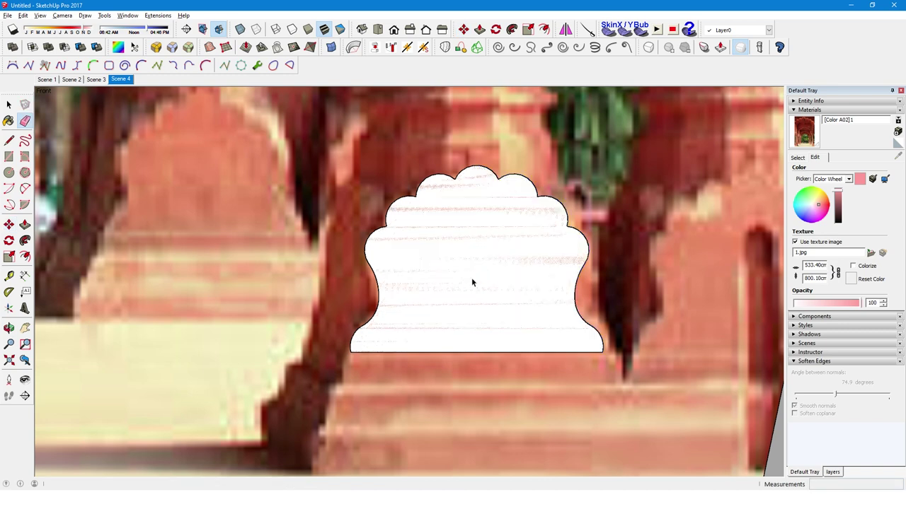
{"action": "key", "text": "space"}
{"action": "scroll", "coordinate": [417, 269], "scroll_direction": "down", "scroll_amount": 1}
{"action": "left_click", "coordinate": [416, 269]}
{"action": "right_click", "coordinate": [439, 266]}
{"action": "left_click", "coordinate": [465, 287]}
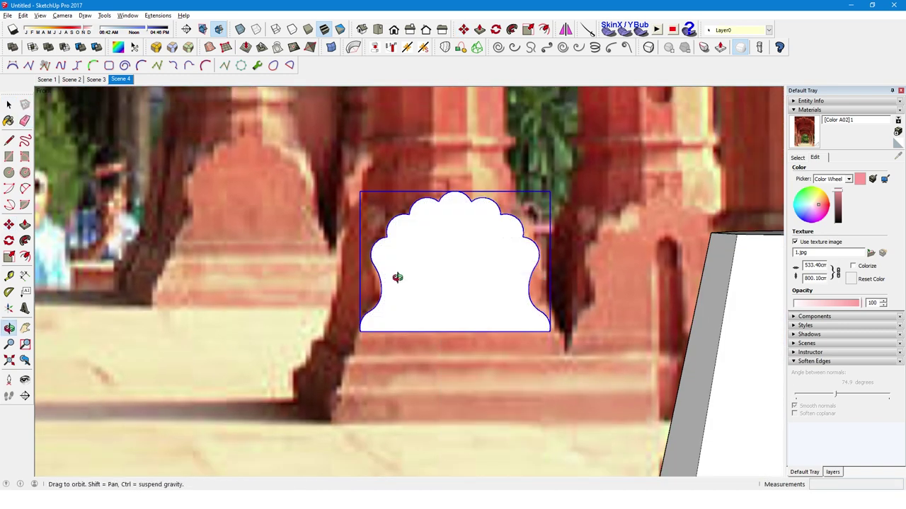
Rotate the bracket group 90° about its bottom midpoint to stand it upright.
{"action": "middle_click_drag", "start_coordinate": [398, 277], "coordinate": [344, 280]}
{"action": "key", "text": "q"}
{"action": "left_click", "coordinate": [421, 279]}
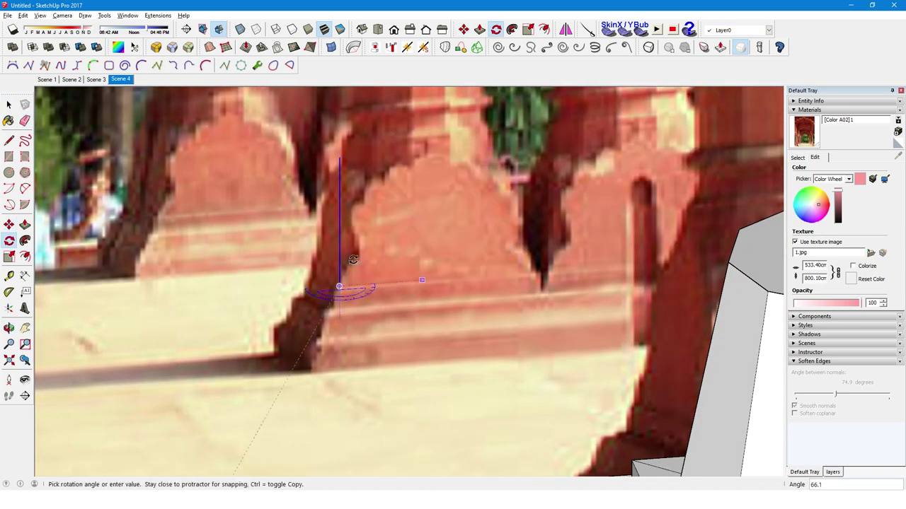
{"action": "left_click", "coordinate": [327, 255]}
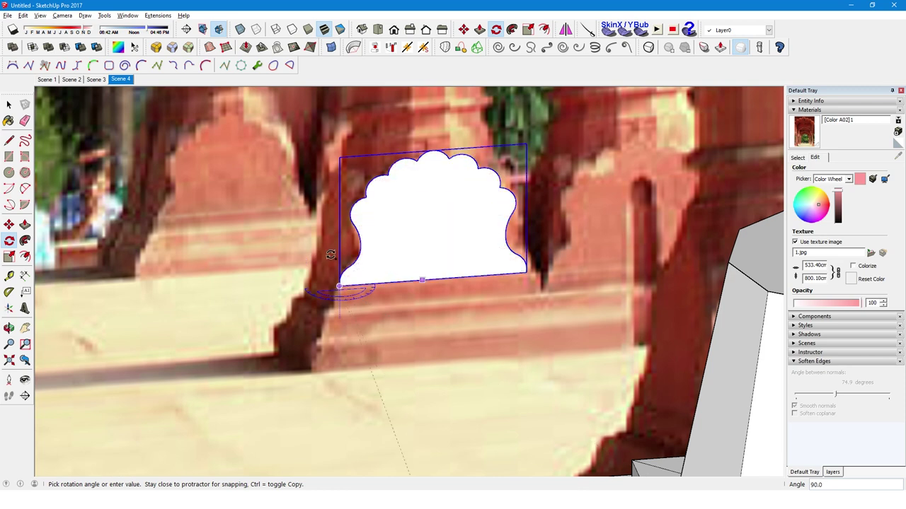
Place a sideways rotated copy of the bracket at its left edge.
{"action": "middle_click_drag", "start_coordinate": [362, 329], "coordinate": [354, 320]}
{"action": "left_click_drag", "start_coordinate": [355, 322], "coordinate": [348, 179]}
{"action": "left_click", "coordinate": [356, 183]}
{"action": "mouse_move", "coordinate": [356, 183]}
{"action": "middle_mouse_down"}
{"action": "mouse_move", "coordinate": [370, 210]}
{"action": "mouse_move", "coordinate": [350, 225]}
{"action": "mouse_move", "coordinate": [408, 268]}
{"action": "middle_mouse_up"}
{"action": "left_click", "coordinate": [354, 191]}
{"action": "left_click", "coordinate": [351, 227]}
{"action": "key", "text": "m"}
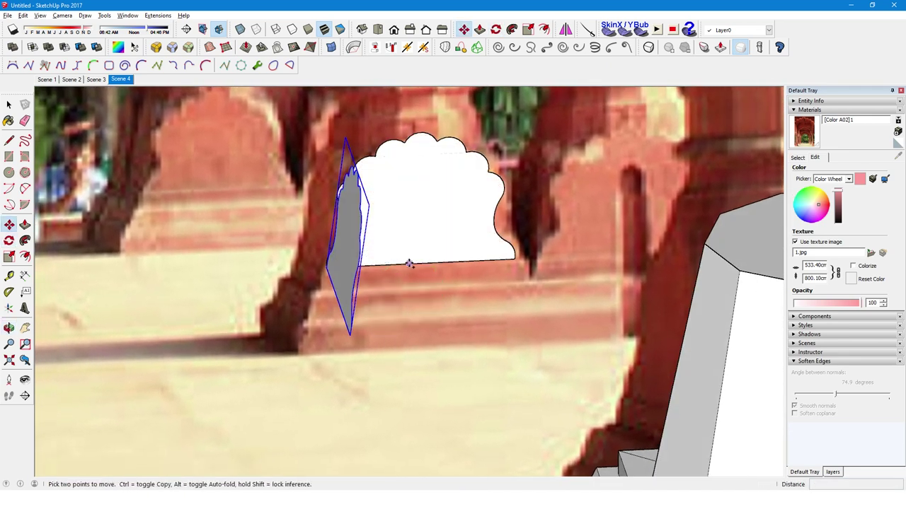
{"action": "left_click", "coordinate": [420, 263]}
Place a copy at the bracket's right end and review the side piece's mirroring options.
{"action": "left_click", "coordinate": [543, 258]}
{"action": "right_click", "coordinate": [474, 246]}
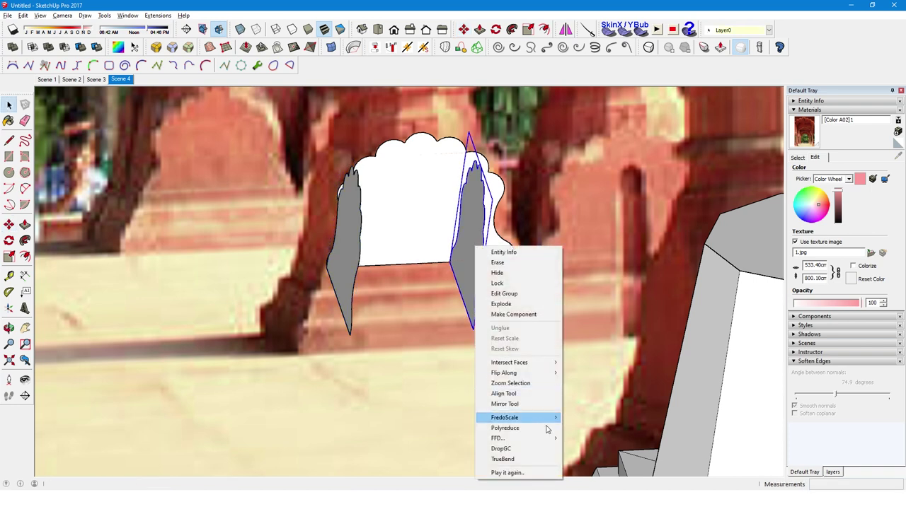
{"action": "left_click", "coordinate": [570, 374]}
{"action": "right_click", "coordinate": [463, 251]}
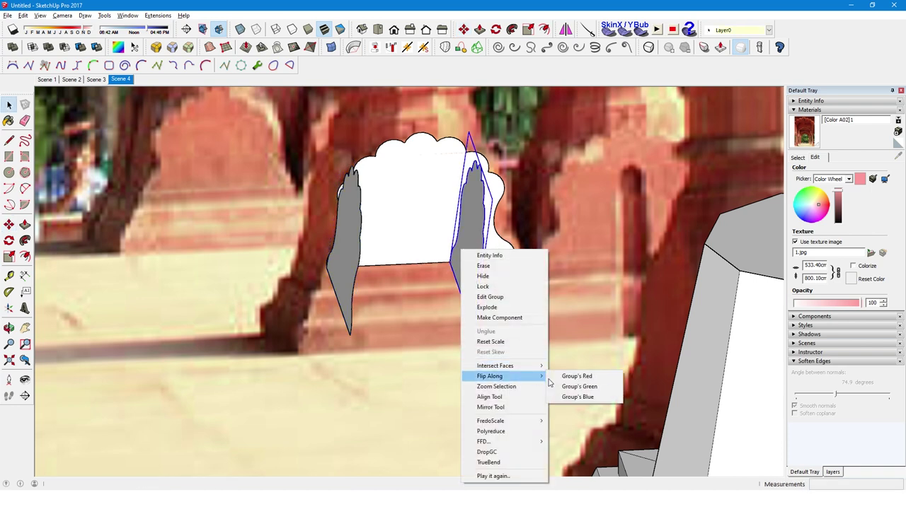
{"action": "left_click", "coordinate": [572, 385]}
{"action": "right_click", "coordinate": [474, 278]}
{"action": "left_click", "coordinate": [509, 194]}
{"action": "mouse_move", "coordinate": [510, 194]}
{"action": "middle_mouse_down"}
{"action": "mouse_move", "coordinate": [491, 179]}
{"action": "mouse_move", "coordinate": [477, 206]}
{"action": "middle_mouse_up"}
{"action": "right_click", "coordinate": [476, 206]}
{"action": "left_click", "coordinate": [127, 15]}
{"action": "left_click", "coordinate": [150, 5]}
{"action": "middle_click_drag", "start_coordinate": [396, 212], "coordinate": [424, 209]}
Move the right leaf further right and tilt it about its base.
{"action": "key", "text": "m"}
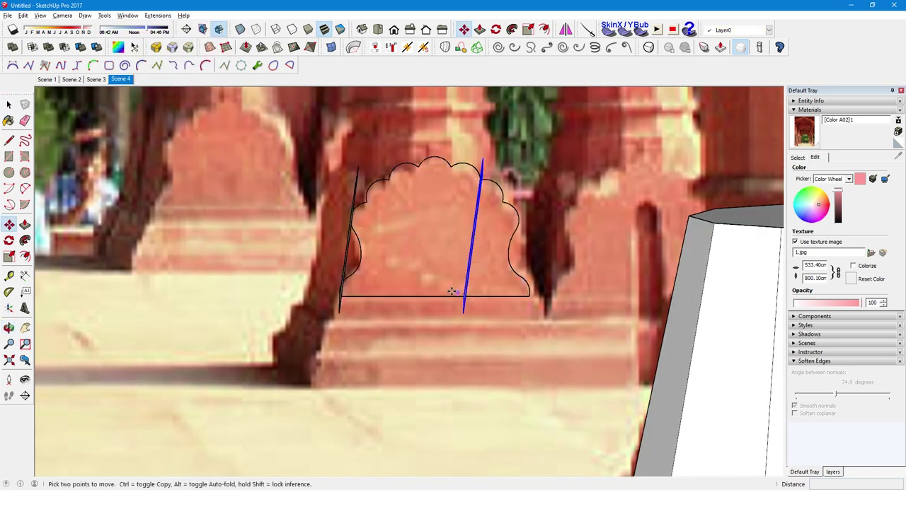
{"action": "middle_click_drag", "start_coordinate": [463, 305], "coordinate": [430, 270]}
{"action": "left_click", "coordinate": [430, 270]}
{"action": "left_click", "coordinate": [497, 270]}
{"action": "key", "text": "q"}
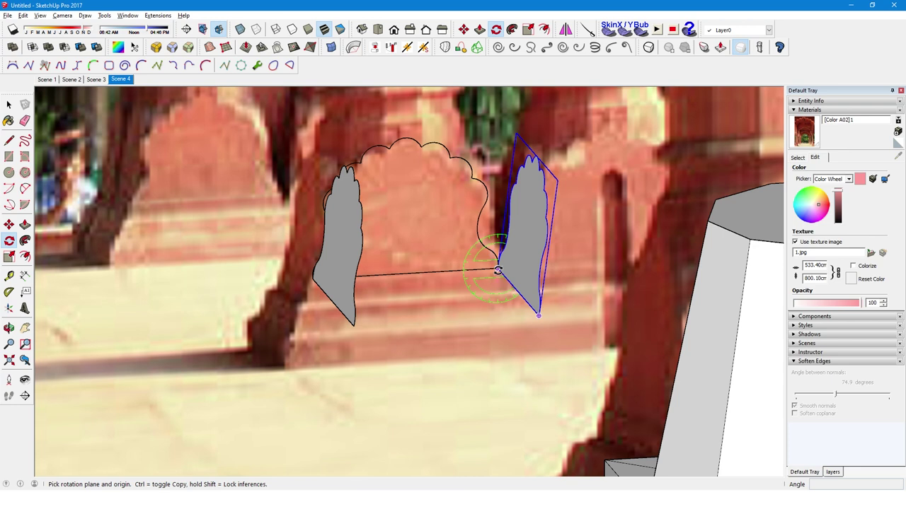
{"action": "left_click", "coordinate": [534, 157]}
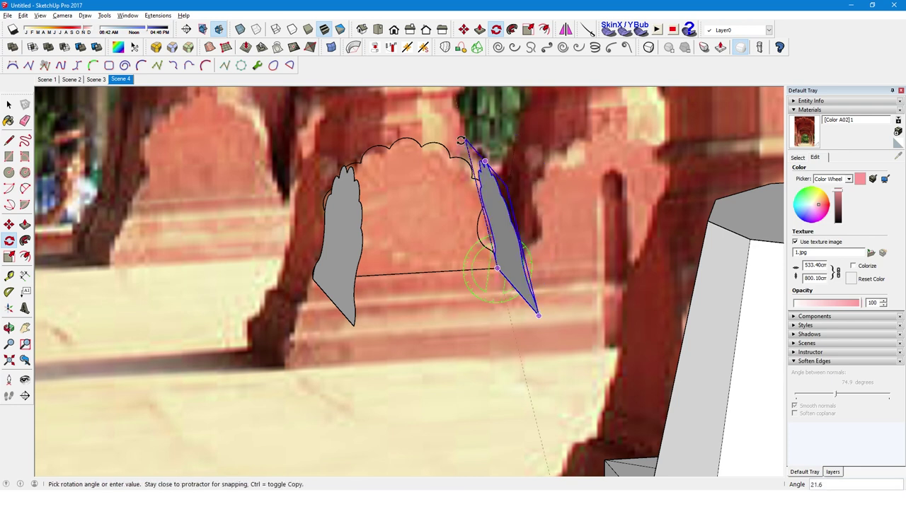
{"action": "left_click", "coordinate": [487, 190]}
Rotate a copy of the scalloped face about its bottom corner and angle it beside the front face.
{"action": "middle_click_drag", "start_coordinate": [487, 190], "coordinate": [430, 206]}
{"action": "key", "text": "space"}
{"action": "left_click", "coordinate": [360, 177]}
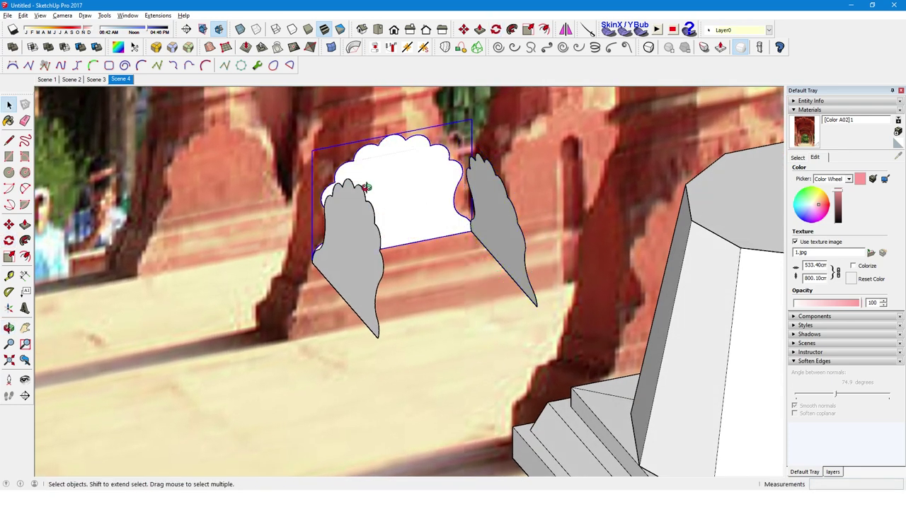
{"action": "key", "text": "q"}
{"action": "middle_click_drag", "start_coordinate": [361, 177], "coordinate": [300, 300]}
{"action": "left_click", "coordinate": [310, 287]}
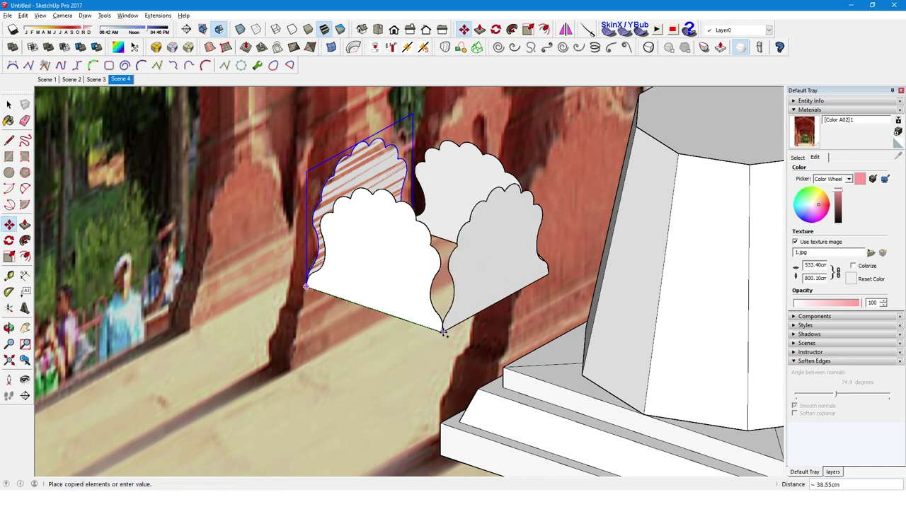
{"action": "left_click", "coordinate": [443, 331]}
{"action": "left_click", "coordinate": [442, 330]}
{"action": "left_click", "coordinate": [493, 187]}
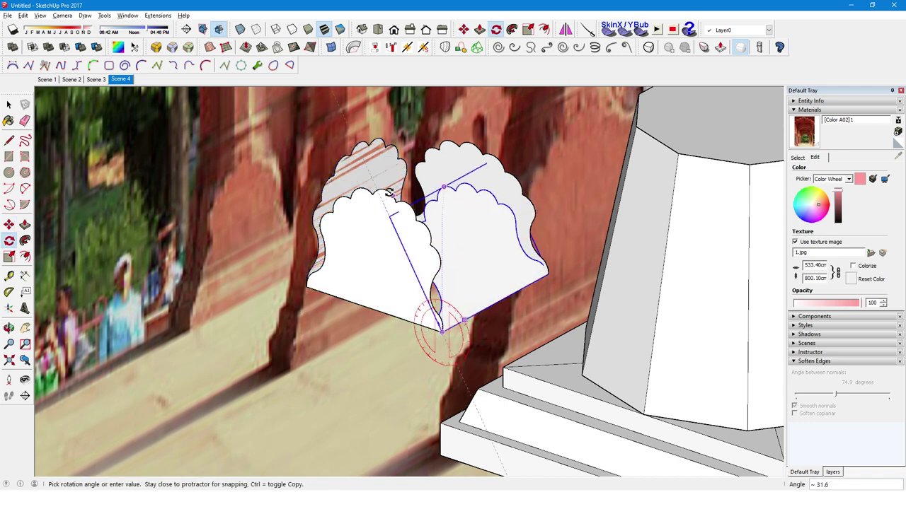
{"action": "left_click", "coordinate": [387, 188]}
{"action": "key", "text": "space"}
{"action": "middle_click_drag", "start_coordinate": [387, 187], "coordinate": [424, 226]}
{"action": "scroll", "coordinate": [438, 228], "scroll_direction": "down", "scroll_amount": 3}
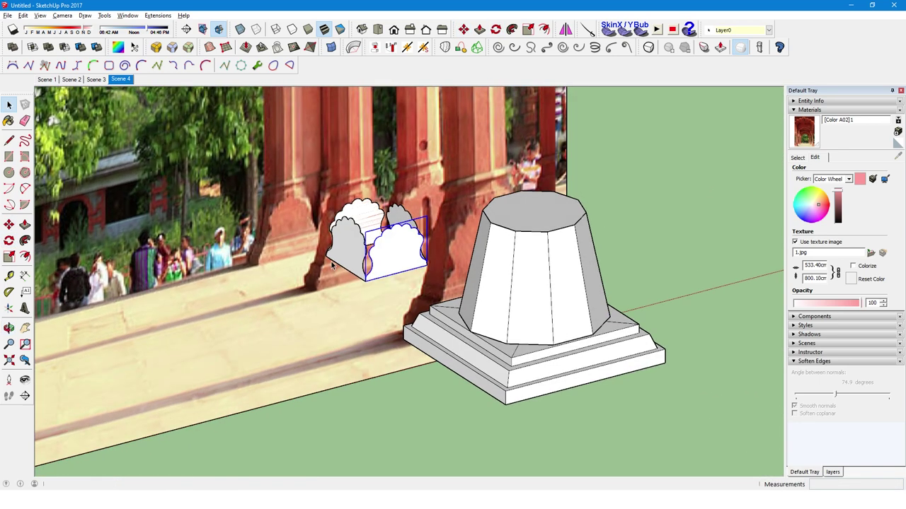
Turn the scalloped piece into a component.
{"action": "scroll", "coordinate": [438, 228], "scroll_direction": "up", "scroll_amount": 3}
{"action": "right_click", "coordinate": [404, 203]}
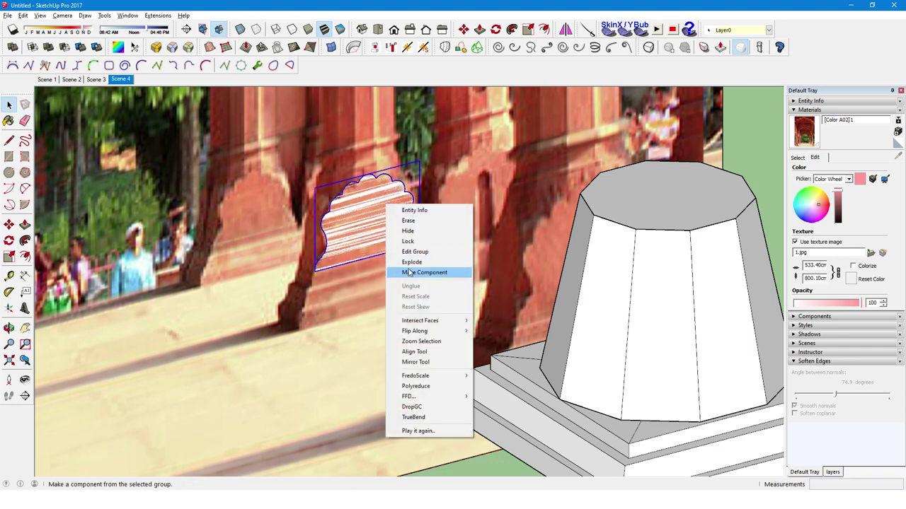
{"action": "right_click", "coordinate": [369, 195]}
{"action": "left_click", "coordinate": [434, 267]}
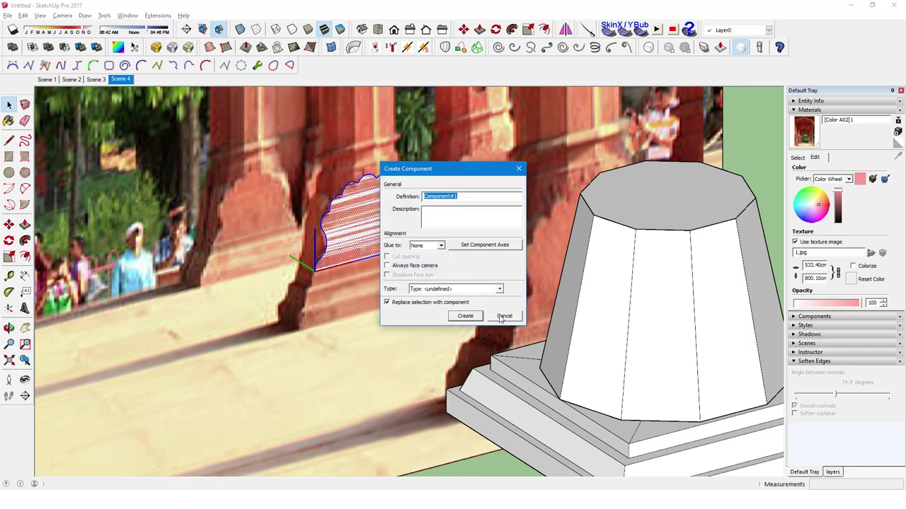
{"action": "left_click", "coordinate": [471, 320]}
{"action": "middle_click_drag", "start_coordinate": [471, 321], "coordinate": [360, 253]}
{"action": "scroll", "coordinate": [359, 253], "scroll_direction": "up", "scroll_amount": 2}
Copy the component to the left and swing it 90° about the shared corner.
{"action": "key", "text": "m"}
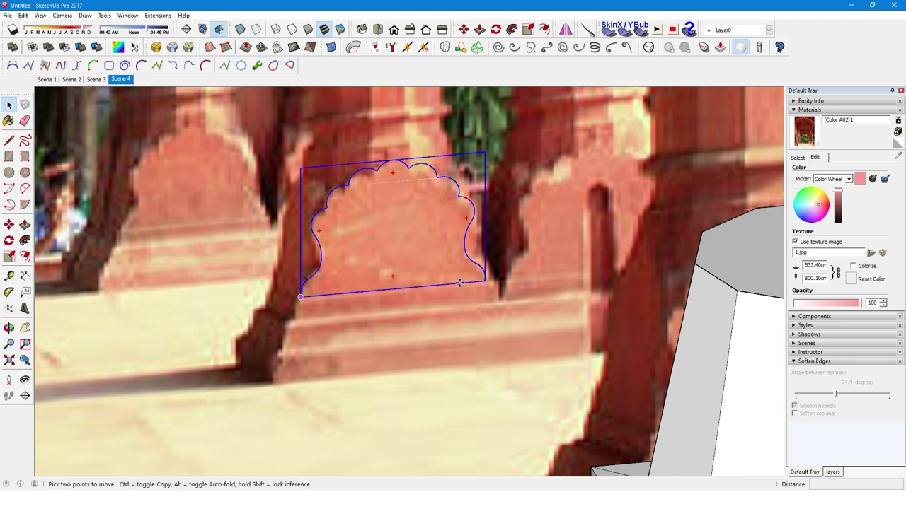
{"action": "left_click", "coordinate": [479, 280]}
{"action": "key", "text": "ctrl"}
{"action": "left_click", "coordinate": [327, 293]}
{"action": "key", "text": "q"}
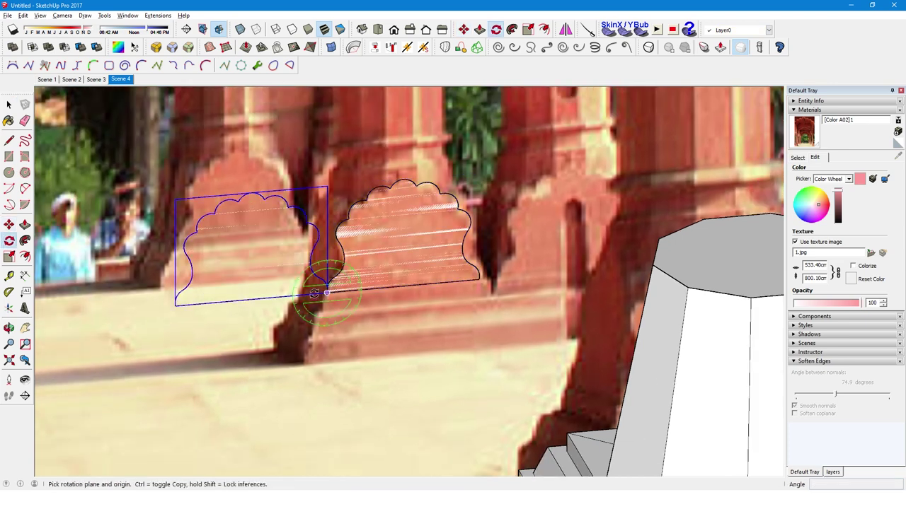
{"action": "left_click", "coordinate": [255, 293]}
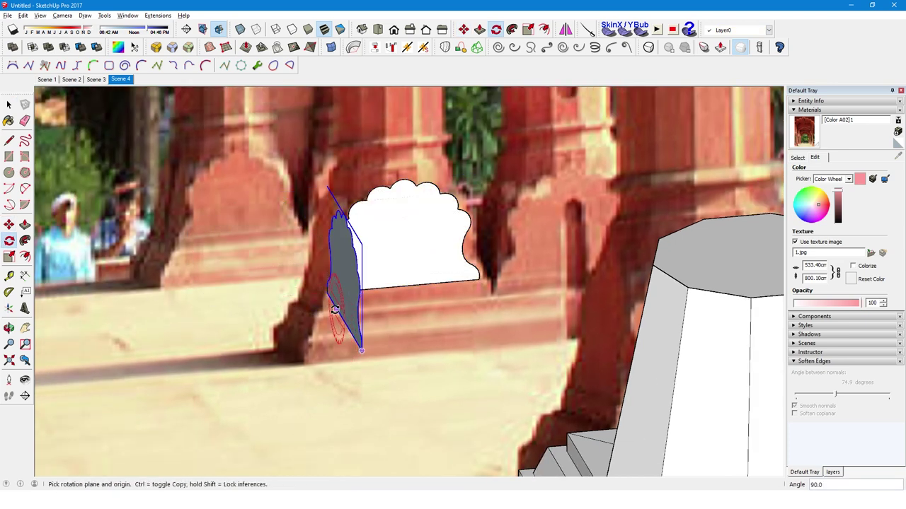
{"action": "left_click", "coordinate": [505, 329]}
{"action": "mouse_move", "coordinate": [506, 329]}
{"action": "middle_mouse_down"}
{"action": "mouse_move", "coordinate": [501, 311]}
{"action": "mouse_move", "coordinate": [287, 281]}
{"action": "middle_mouse_up"}
Rotate the front scalloped copy about its base so it stands edge-on.
{"action": "left_click", "coordinate": [336, 309]}
{"action": "key", "text": "q"}
{"action": "left_click", "coordinate": [316, 323]}
{"action": "left_click", "coordinate": [304, 373]}
{"action": "left_click", "coordinate": [304, 323]}
{"action": "mouse_move", "coordinate": [304, 323]}
{"action": "middle_mouse_down"}
{"action": "mouse_move", "coordinate": [305, 242]}
{"action": "mouse_move", "coordinate": [315, 240]}
{"action": "middle_mouse_up"}
Give the right leaf a slight tilt.
{"action": "left_click", "coordinate": [539, 179]}
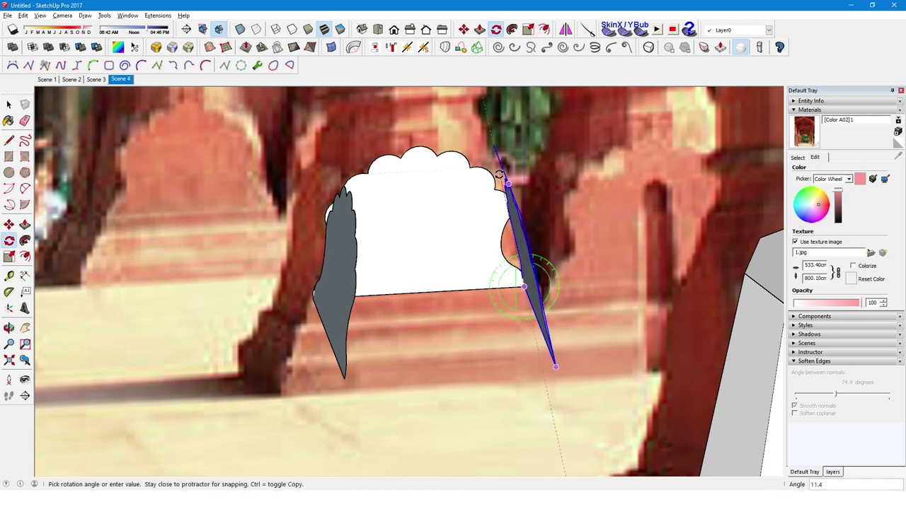
{"action": "left_click", "coordinate": [514, 202]}
{"action": "middle_click_drag", "start_coordinate": [513, 202], "coordinate": [463, 301]}
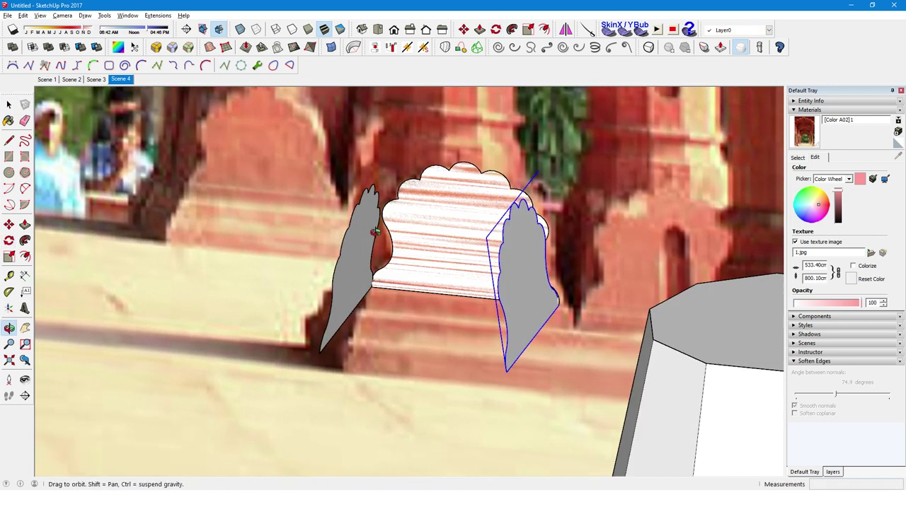
{"action": "scroll", "coordinate": [521, 304], "scroll_direction": "up", "scroll_amount": 2}
{"action": "key", "text": "space"}
{"action": "mouse_move", "coordinate": [521, 305]}
{"action": "middle_mouse_down"}
{"action": "mouse_move", "coordinate": [343, 195]}
{"action": "mouse_move", "coordinate": [462, 208]}
{"action": "middle_mouse_up"}
Copy the back leaf to the right, tilt it slightly, and select the back-left leaf.
{"action": "key", "text": "m"}
{"action": "left_click", "coordinate": [222, 336], "text": "ctrl"}
{"action": "left_click", "coordinate": [366, 383]}
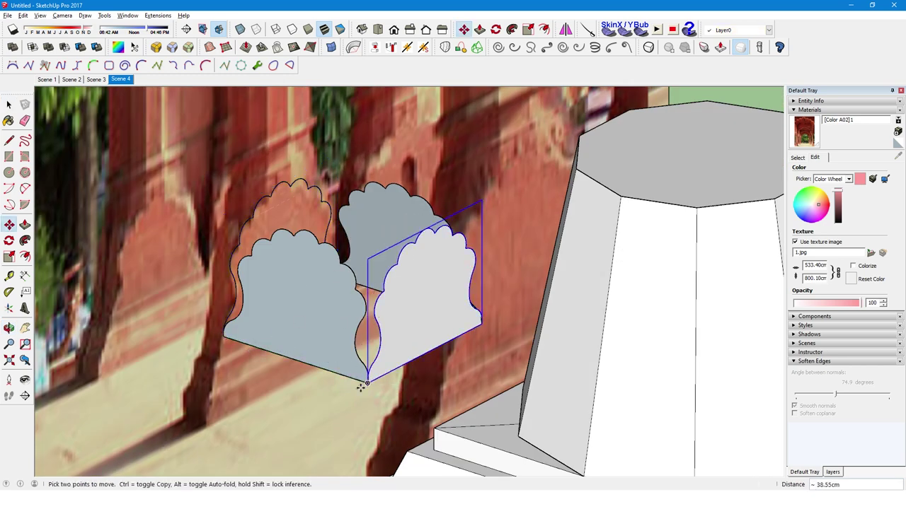
{"action": "key", "text": "q"}
{"action": "left_click", "coordinate": [366, 382]}
{"action": "left_click", "coordinate": [332, 256]}
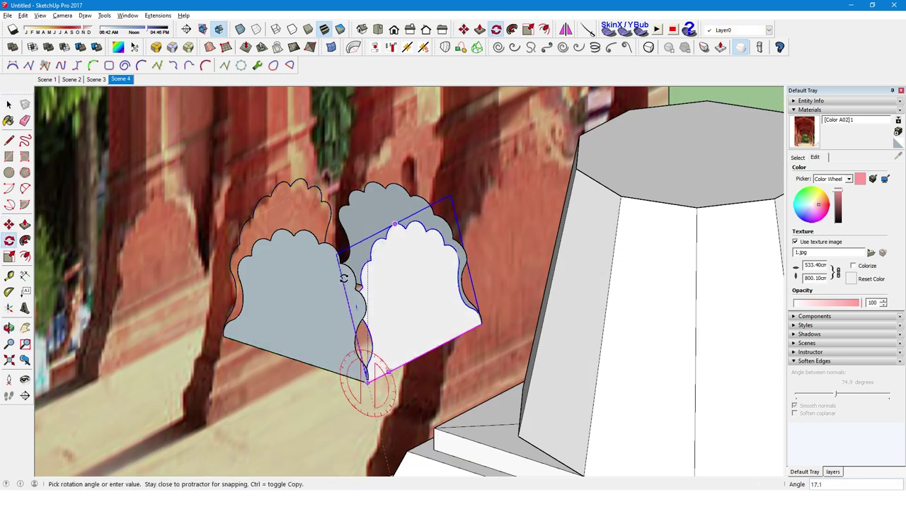
{"action": "left_click", "coordinate": [322, 259]}
{"action": "key", "text": "space"}
{"action": "left_click", "coordinate": [280, 217]}
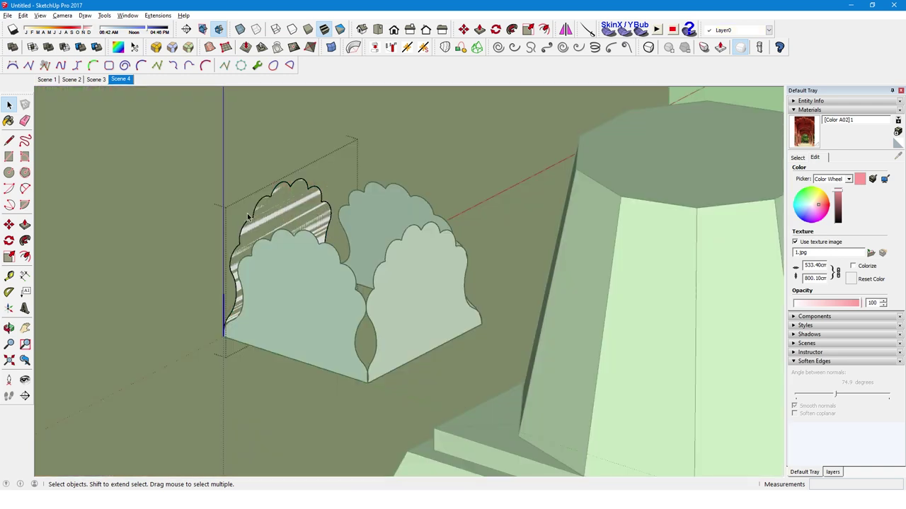
Show back edges and scale the scalloped panels up around the column.
{"action": "right_click", "coordinate": [377, 187]}
{"action": "left_click", "coordinate": [396, 309]}
{"action": "key", "text": "m"}
{"action": "scroll", "coordinate": [347, 303], "scroll_direction": "down", "scroll_amount": 5}
{"action": "key", "text": "s"}
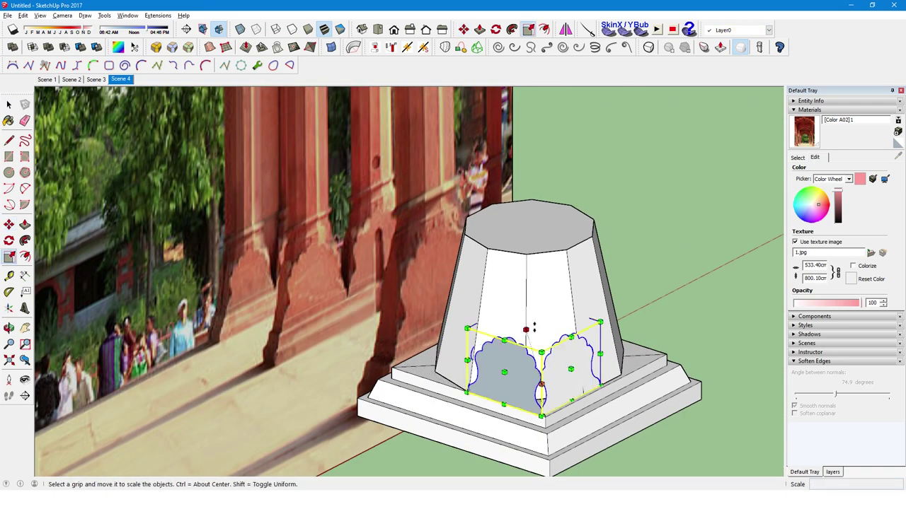
{"action": "scroll", "coordinate": [365, 366], "scroll_direction": "up", "scroll_amount": 4}
{"action": "key", "text": "k"}
{"action": "mouse_move", "coordinate": [429, 360]}
{"action": "left_mouse_down"}
{"action": "mouse_move", "coordinate": [486, 318]}
{"action": "mouse_move", "coordinate": [614, 370]}
{"action": "left_mouse_up"}
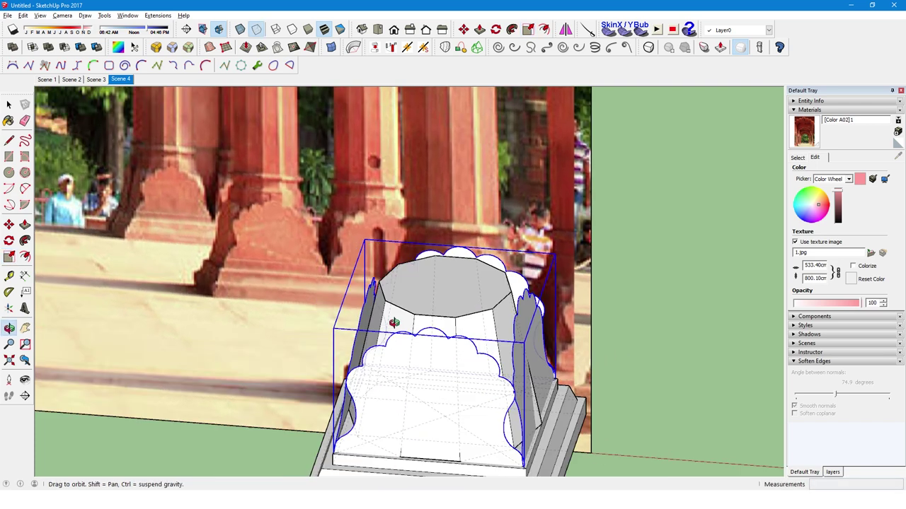
Inspect the enlarged panels and open the scalloped group for editing.
{"action": "middle_click_drag", "start_coordinate": [304, 327], "coordinate": [372, 318]}
{"action": "scroll", "coordinate": [576, 441], "scroll_direction": "up", "scroll_amount": 2}
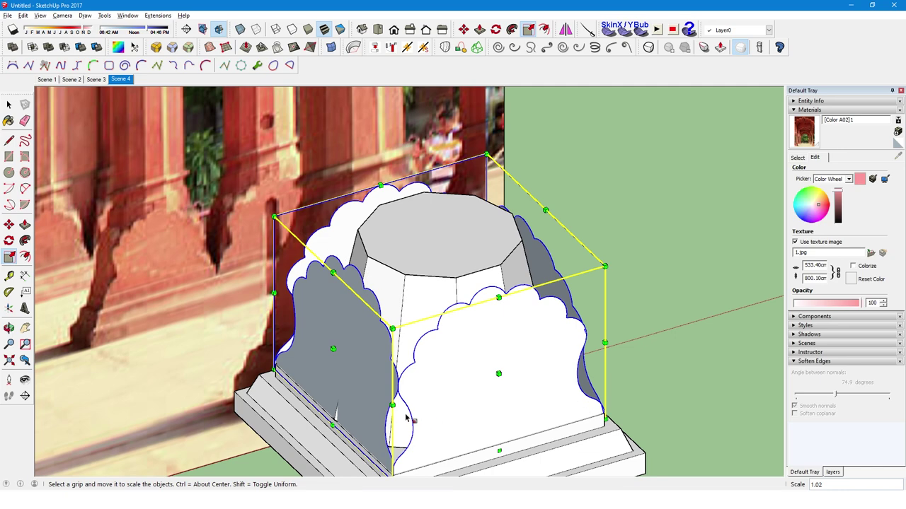
{"action": "middle_click_drag", "start_coordinate": [425, 420], "coordinate": [436, 382], "text": "shift"}
{"action": "key", "text": "m"}
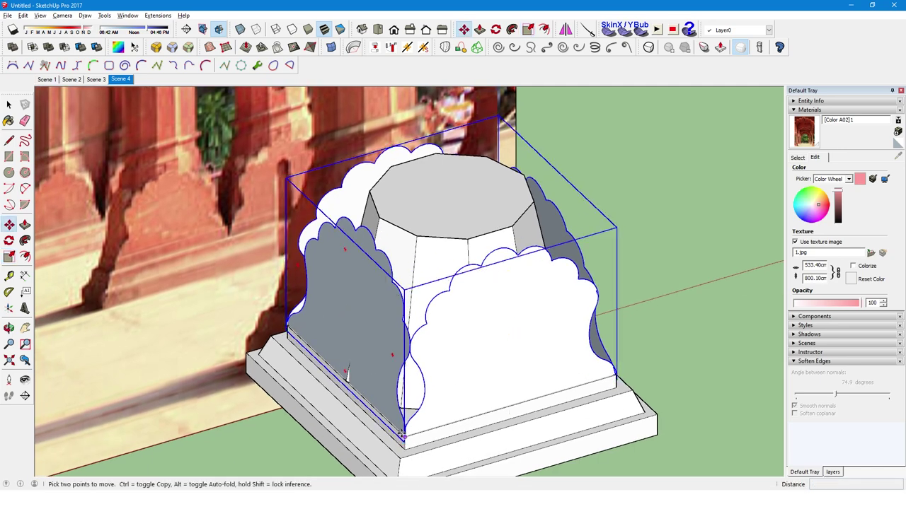
{"action": "middle_click_drag", "start_coordinate": [403, 443], "coordinate": [532, 309]}
{"action": "key", "text": "space"}
{"action": "double_click", "coordinate": [531, 310]}
Push/Pull the scalloped leaves to give them thickness.
{"action": "key", "text": "p"}
{"action": "key", "text": "space"}
{"action": "key", "text": "p"}
{"action": "left_click_drag", "start_coordinate": [512, 299], "coordinate": [476, 251]}
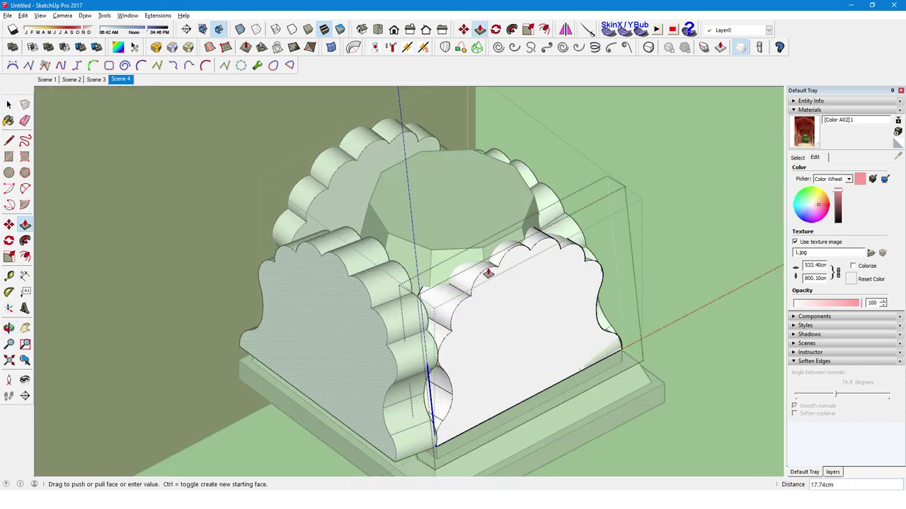
{"action": "left_click", "coordinate": [471, 242]}
{"action": "key", "text": "space"}
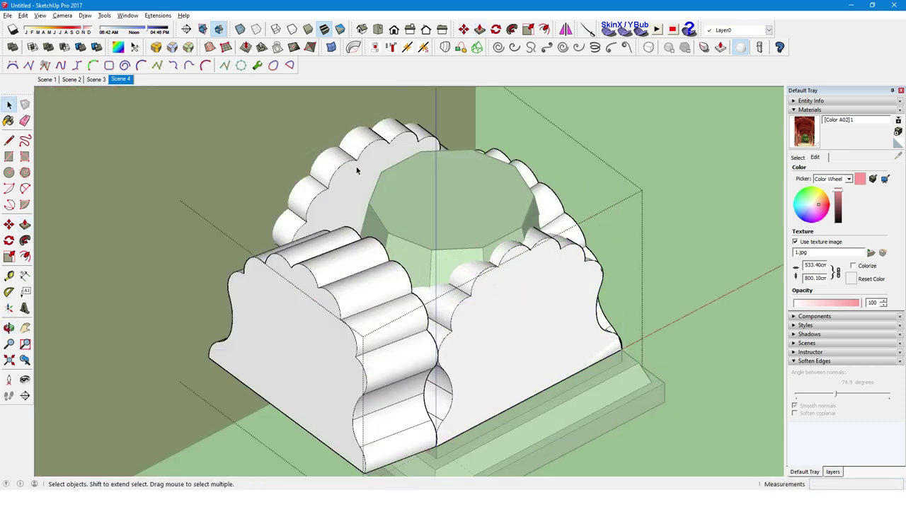
Soften the scalloped component's edges and flip it along the green axis.
{"action": "right_click", "coordinate": [380, 242]}
{"action": "left_click", "coordinate": [460, 351]}
{"action": "right_click", "coordinate": [361, 297]}
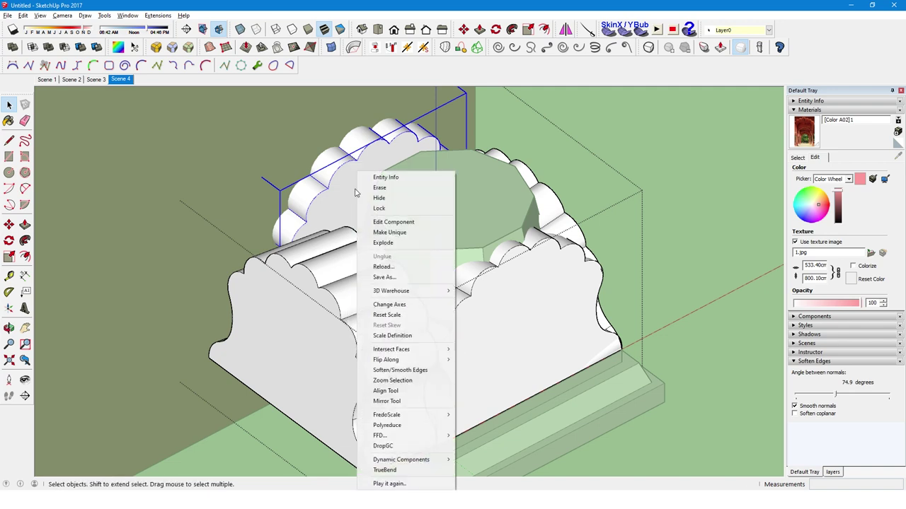
{"action": "left_click", "coordinate": [493, 370]}
{"action": "mouse_move", "coordinate": [493, 370]}
{"action": "middle_mouse_down"}
{"action": "mouse_move", "coordinate": [442, 214]}
{"action": "mouse_move", "coordinate": [374, 320]}
{"action": "mouse_move", "coordinate": [388, 272]}
{"action": "middle_mouse_up"}
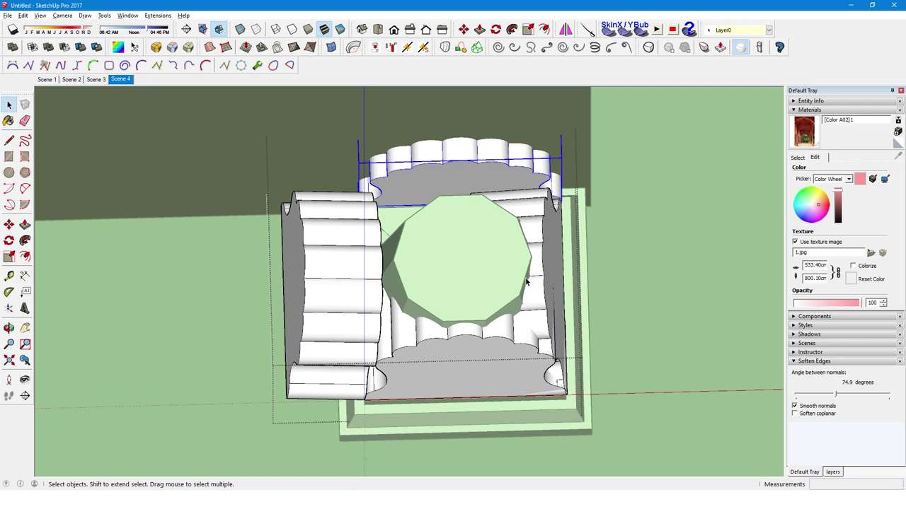
{"action": "middle_click_drag", "start_coordinate": [717, 358], "coordinate": [471, 276]}
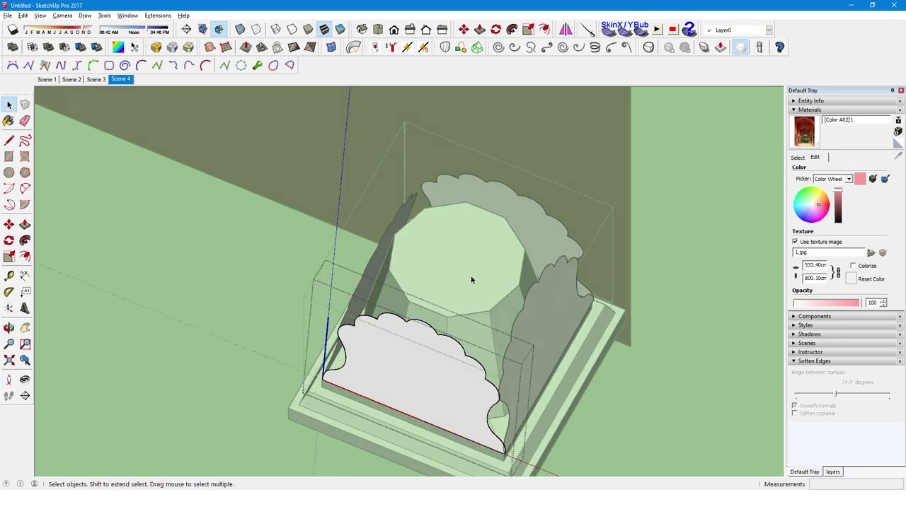
Make the front scalloped piece unique and thicken its face.
{"action": "right_click", "coordinate": [400, 359]}
{"action": "left_click", "coordinate": [461, 210]}
{"action": "key", "text": "p"}
{"action": "left_click", "coordinate": [432, 344]}
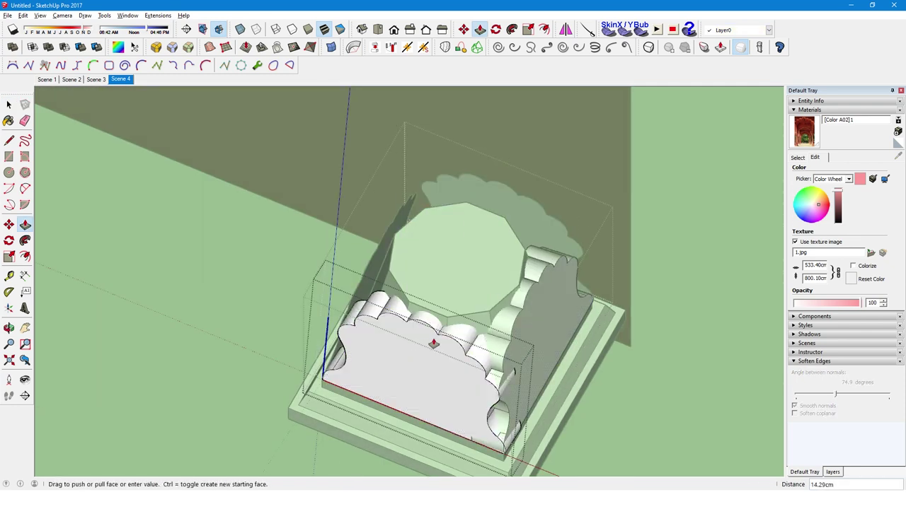
{"action": "left_click", "coordinate": [518, 290]}
{"action": "mouse_move", "coordinate": [518, 291]}
{"action": "middle_mouse_down"}
{"action": "mouse_move", "coordinate": [396, 273]}
{"action": "mouse_move", "coordinate": [477, 318]}
{"action": "mouse_move", "coordinate": [423, 342]}
{"action": "mouse_move", "coordinate": [394, 289]}
{"action": "mouse_move", "coordinate": [277, 373]}
{"action": "middle_mouse_up"}
{"action": "key", "text": "space"}
Narrow the face to 0.92, then about 0.96, and extrude it about 22.73 cm.
{"action": "key", "text": "s"}
{"action": "mouse_move", "coordinate": [280, 359]}
{"action": "left_mouse_down"}
{"action": "mouse_move", "coordinate": [295, 352]}
{"action": "mouse_move", "coordinate": [283, 354]}
{"action": "left_mouse_up"}
{"action": "mouse_move", "coordinate": [283, 354]}
{"action": "middle_mouse_down"}
{"action": "mouse_move", "coordinate": [563, 327]}
{"action": "mouse_move", "coordinate": [563, 289]}
{"action": "middle_mouse_up"}
{"action": "left_click_drag", "start_coordinate": [563, 289], "coordinate": [565, 291]}
{"action": "key", "text": "space"}
{"action": "mouse_move", "coordinate": [565, 291]}
{"action": "middle_mouse_down"}
{"action": "mouse_move", "coordinate": [446, 169]}
{"action": "mouse_move", "coordinate": [445, 185]}
{"action": "middle_mouse_up"}
{"action": "key", "text": "p"}
{"action": "mouse_move", "coordinate": [445, 184]}
{"action": "left_mouse_down"}
{"action": "mouse_move", "coordinate": [474, 216]}
{"action": "mouse_move", "coordinate": [479, 289]}
{"action": "left_mouse_up"}
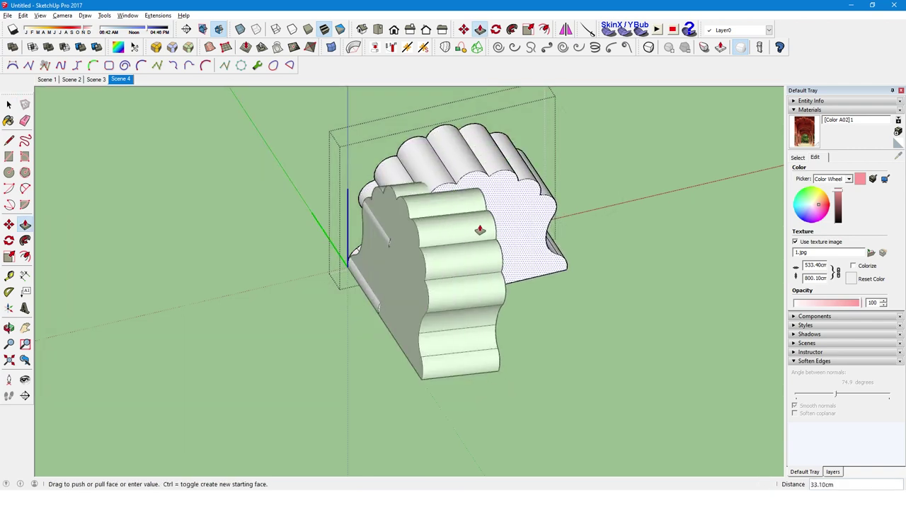
{"action": "key", "text": "space"}
{"action": "middle_click_drag", "start_coordinate": [479, 289], "coordinate": [493, 247]}
Rescale the scalloped block to fit the capital.
{"action": "key", "text": "s"}
{"action": "left_click_drag", "start_coordinate": [572, 244], "coordinate": [555, 248]}
{"action": "key", "text": "space"}
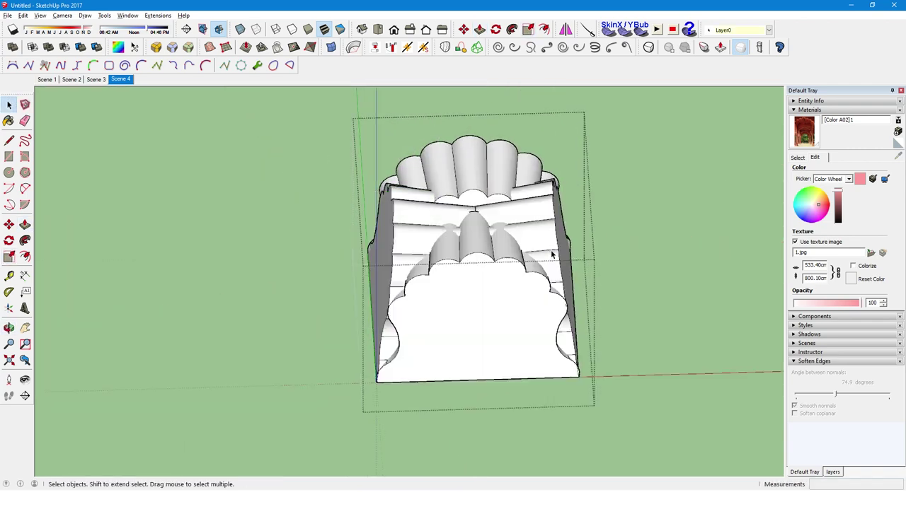
{"action": "middle_click_drag", "start_coordinate": [554, 215], "coordinate": [580, 228]}
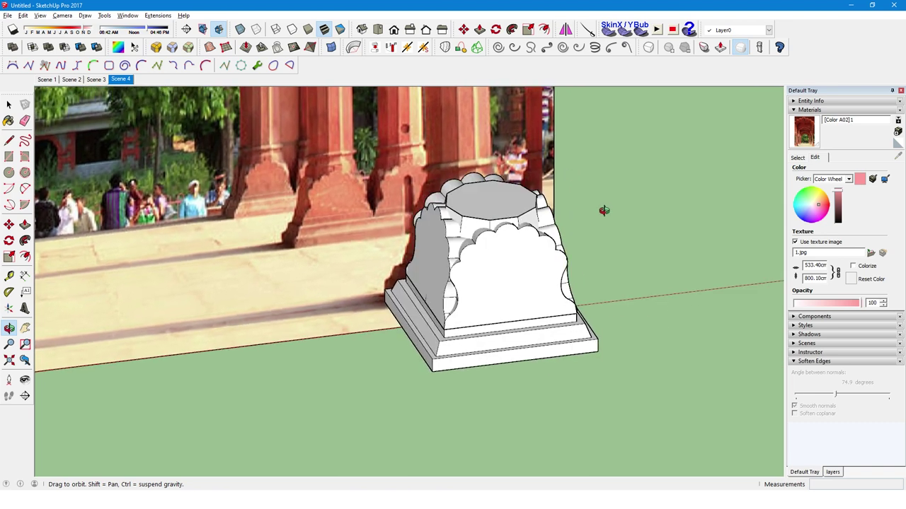
{"action": "middle_click_drag", "start_coordinate": [474, 167], "coordinate": [476, 273]}
Save the model as 'Column'.
{"action": "left_click", "coordinate": [7, 15]}
{"action": "left_click", "coordinate": [25, 47]}
{"action": "type", "text": "Colum"}
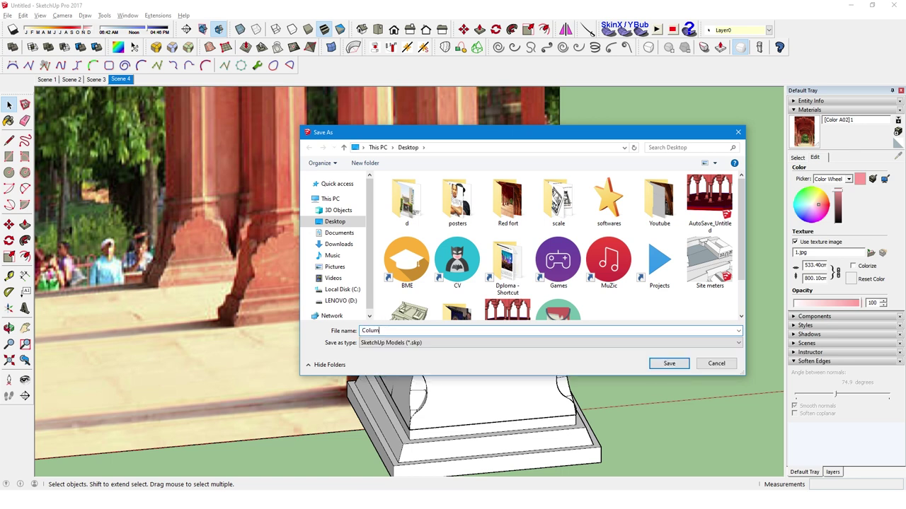
{"action": "type", "text": "n"}
{"action": "key", "text": "Return"}
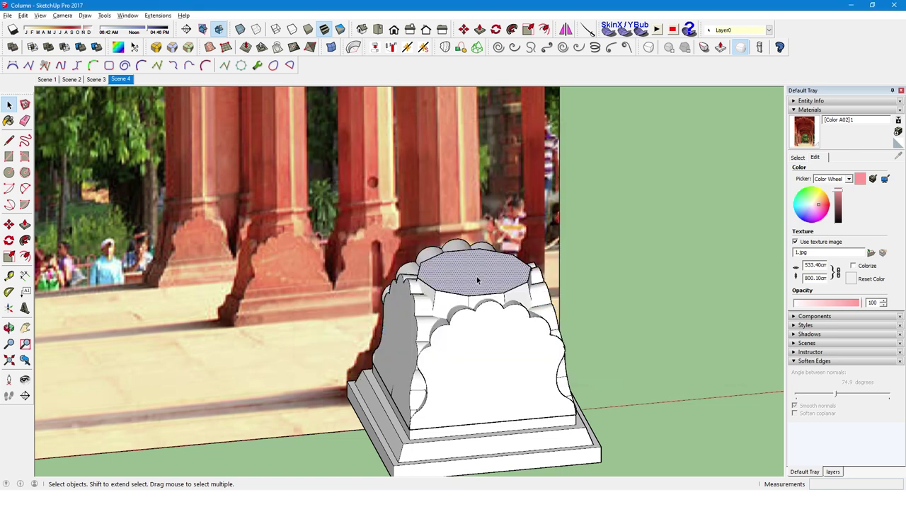
Push/Pull the capital block's flat top face.
{"action": "key", "text": "p"}
{"action": "scroll", "coordinate": [467, 279], "scroll_direction": "down", "scroll_amount": 2}
{"action": "left_click", "coordinate": [461, 268]}
{"action": "left_click", "coordinate": [464, 266]}
{"action": "scroll", "coordinate": [467, 267], "scroll_direction": "up", "scroll_amount": 2}
Select the capital's top face and start a Push/Pull on it, then cancel.
{"action": "key", "text": "space"}
{"action": "scroll", "coordinate": [485, 276], "scroll_direction": "up", "scroll_amount": 2}
{"action": "left_click", "coordinate": [485, 270]}
{"action": "key", "text": "p"}
{"action": "left_click", "coordinate": [470, 276]}
{"action": "key", "text": "Escape"}
{"action": "key", "text": "space"}
{"action": "scroll", "coordinate": [470, 287], "scroll_direction": "up", "scroll_amount": 1}
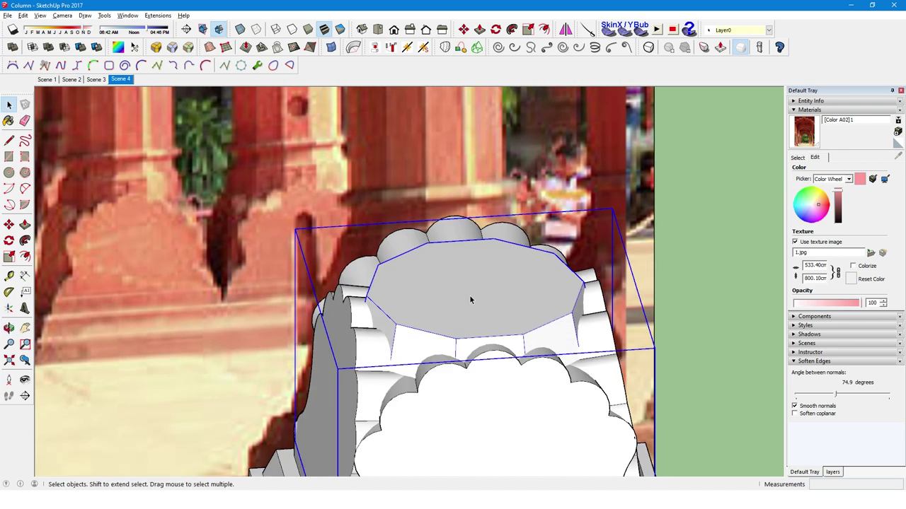
Inside the column group, select the top face and try pulling it upward, then cancel.
{"action": "double_click", "coordinate": [470, 294]}
{"action": "left_click", "coordinate": [469, 295]}
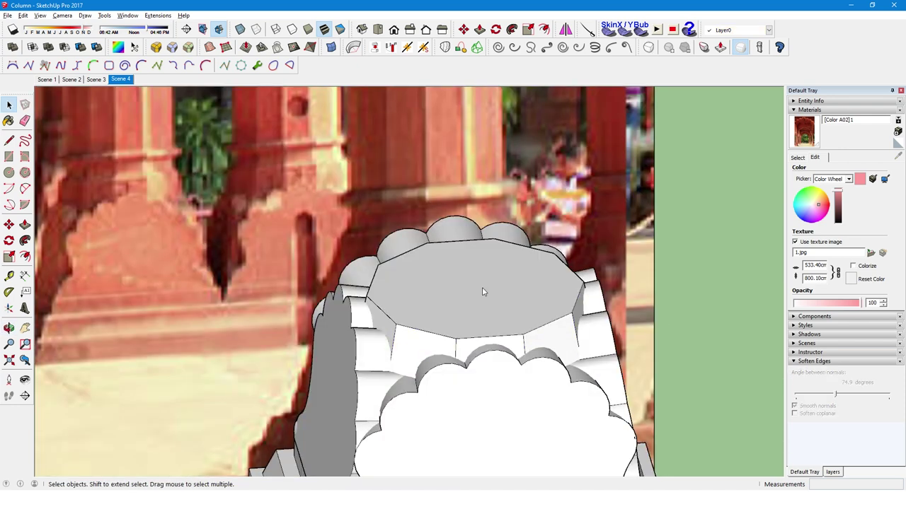
{"action": "left_click", "coordinate": [482, 286]}
{"action": "left_click", "coordinate": [438, 334]}
{"action": "middle_click_drag", "start_coordinate": [438, 334], "coordinate": [427, 194]}
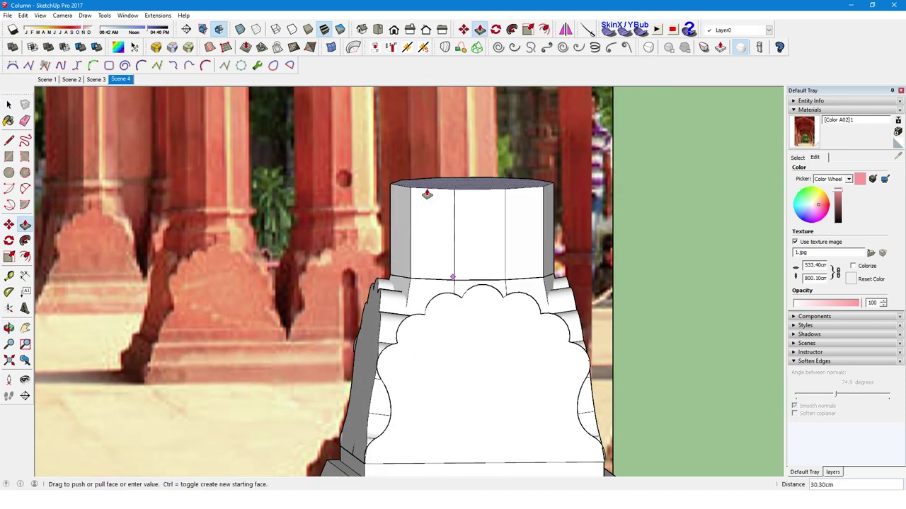
{"action": "key", "text": "Escape"}
{"action": "key", "text": "space"}
{"action": "key", "text": "m"}
{"action": "key", "text": "space"}
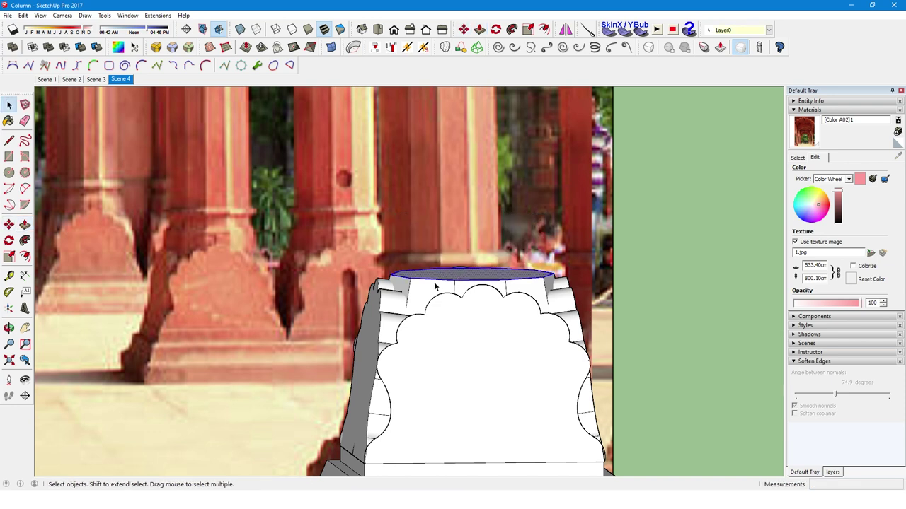
Move the column group's top face up 10 cm and close the group.
{"action": "double_click", "coordinate": [446, 280]}
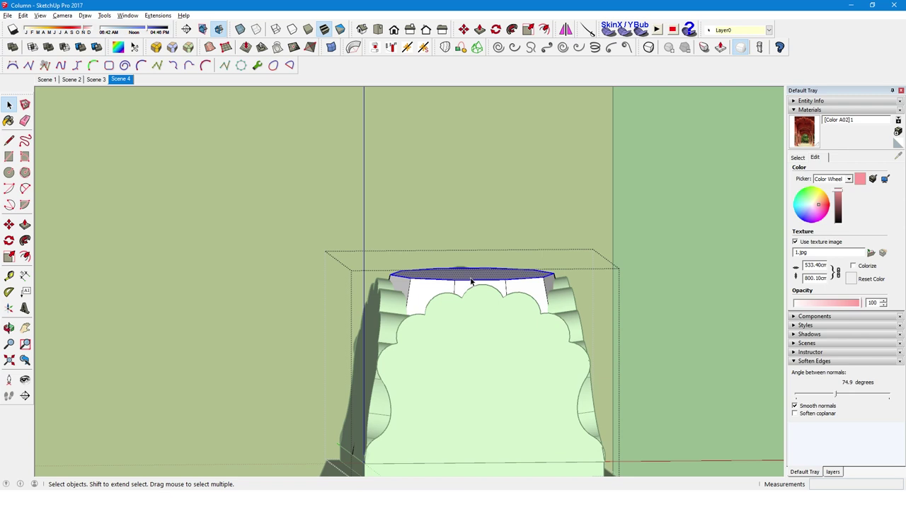
{"action": "key", "text": "m"}
{"action": "left_click", "coordinate": [470, 281]}
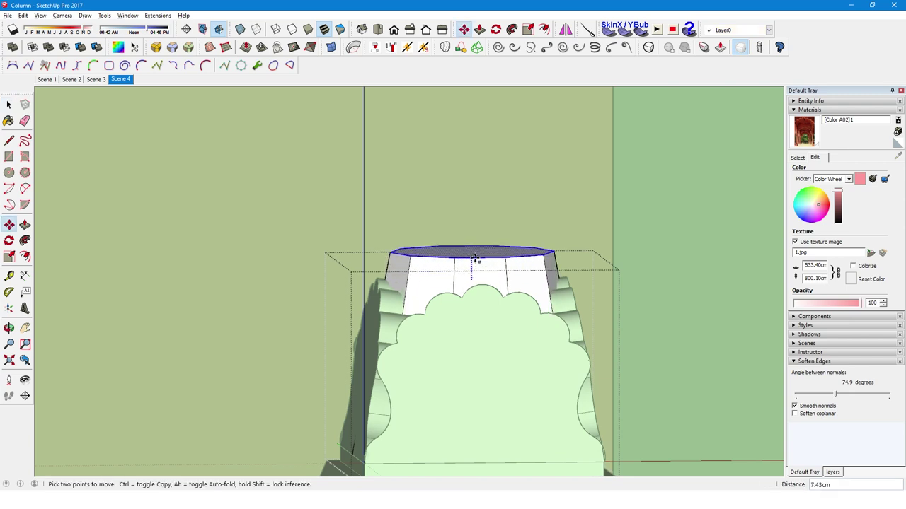
{"action": "key", "text": "Return"}
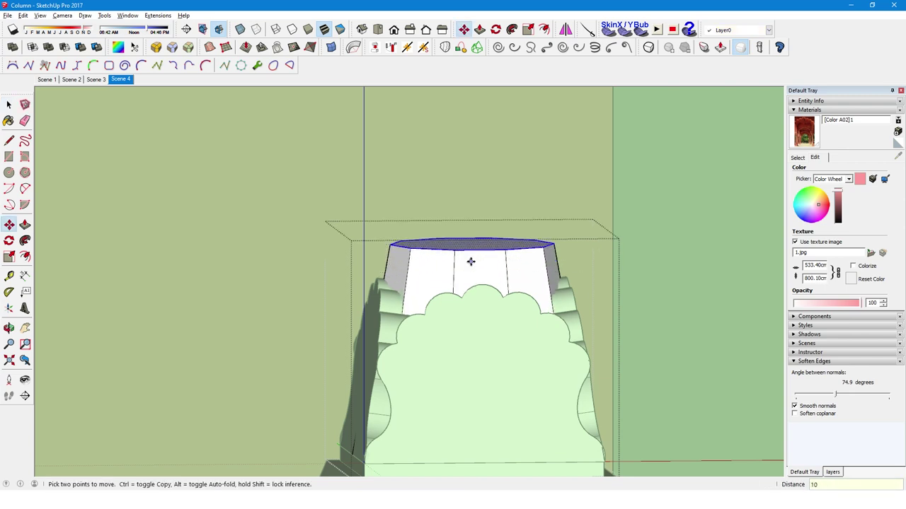
{"action": "key", "text": "space"}
{"action": "key", "text": "Escape"}
Reopen the column group and cycle through Push/Pull, Scale and Offset for the top face.
{"action": "double_click", "coordinate": [470, 263]}
{"action": "key", "text": "p"}
{"action": "key", "text": "s"}
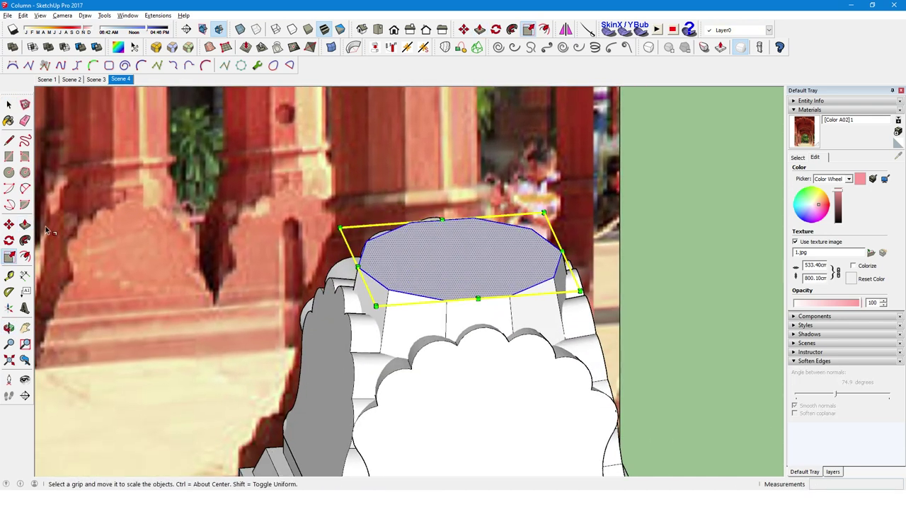
{"action": "key", "text": "f"}
{"action": "key", "text": "space"}
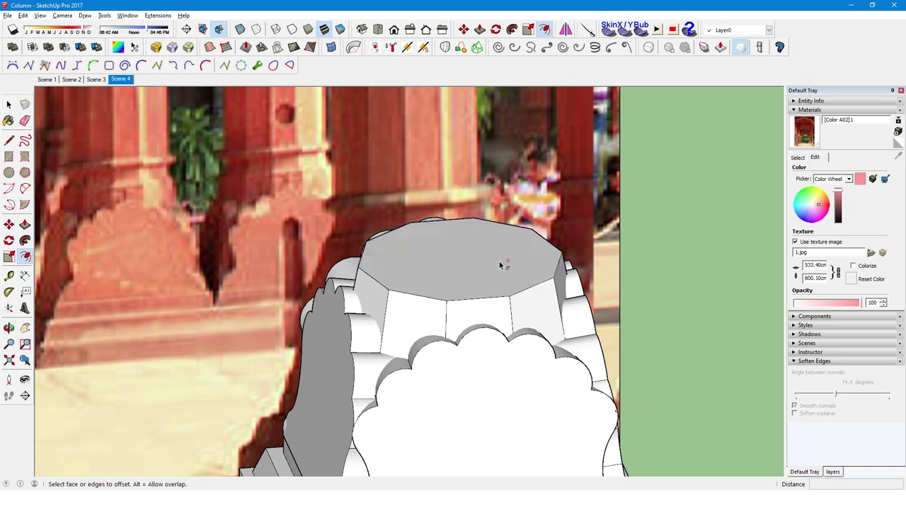
Offset the capital's top face outline inward to leave a narrow ledge.
{"action": "left_click", "coordinate": [468, 265]}
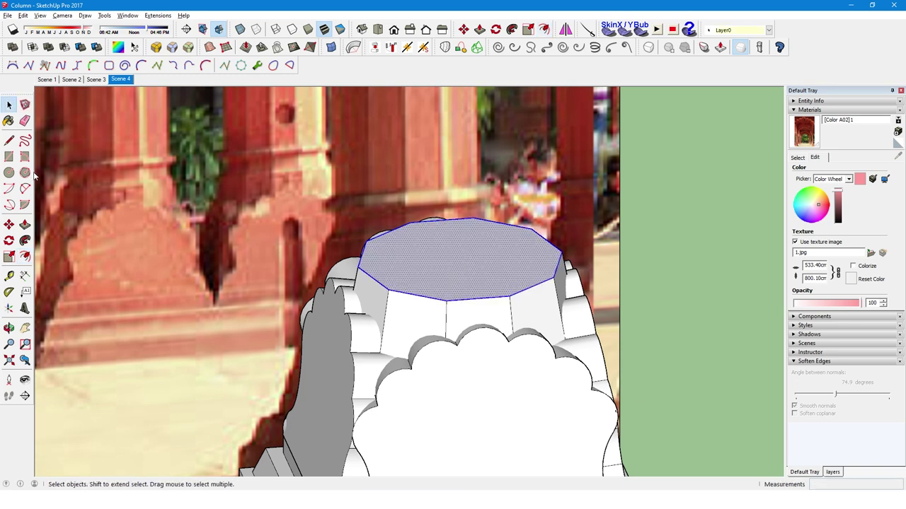
{"action": "left_click", "coordinate": [25, 257]}
{"action": "left_click", "coordinate": [428, 249]}
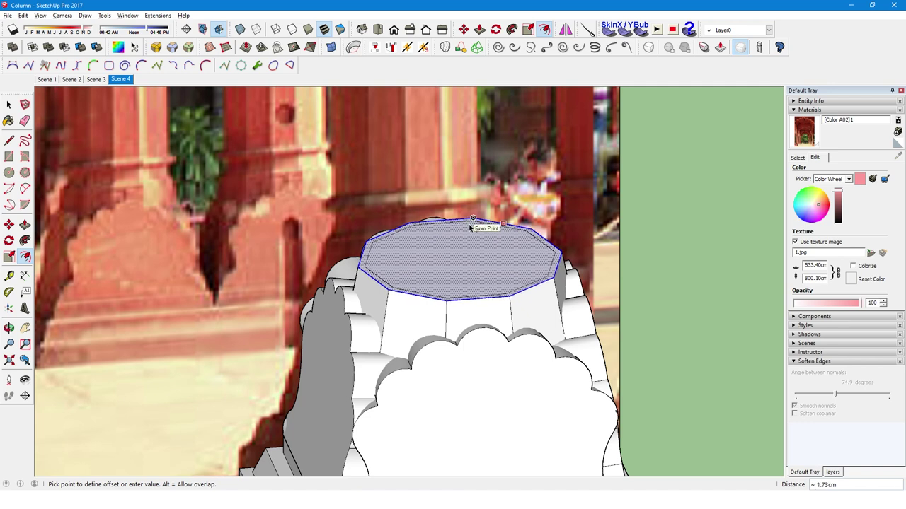
{"action": "left_click", "coordinate": [469, 227]}
{"action": "key", "text": "space"}
Lift the inner octagon face slightly upward with Move.
{"action": "left_click", "coordinate": [467, 233]}
{"action": "middle_click_drag", "start_coordinate": [467, 234], "coordinate": [445, 258]}
{"action": "key", "text": "m"}
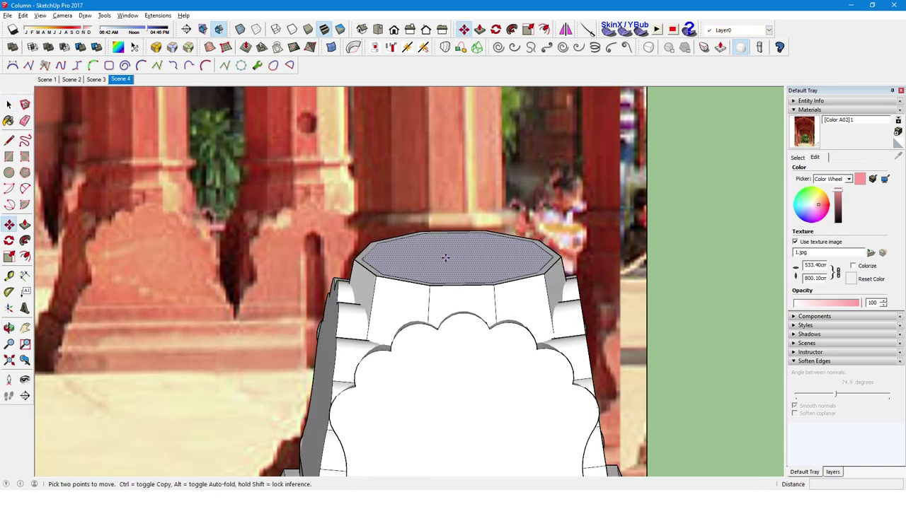
{"action": "left_click_drag", "start_coordinate": [446, 258], "coordinate": [449, 252]}
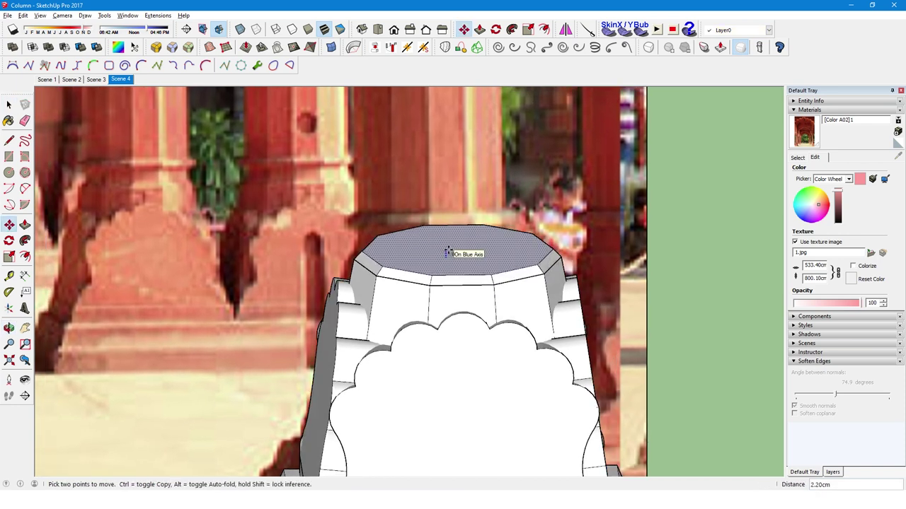
{"action": "key", "text": "Return"}
Try extruding the inner top face with Push/Pull, cancelling both attempts.
{"action": "key", "text": "p"}
{"action": "left_click", "coordinate": [447, 252]}
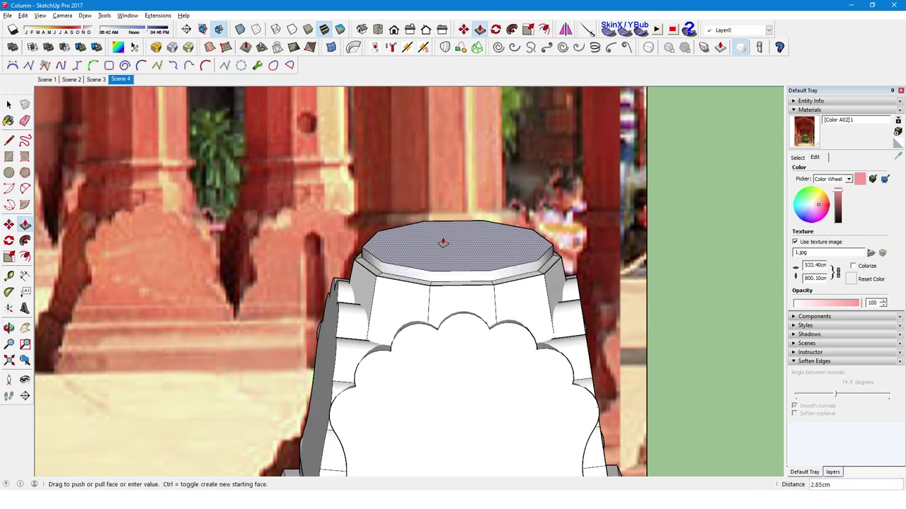
{"action": "key", "text": "space"}
{"action": "left_click", "coordinate": [447, 254]}
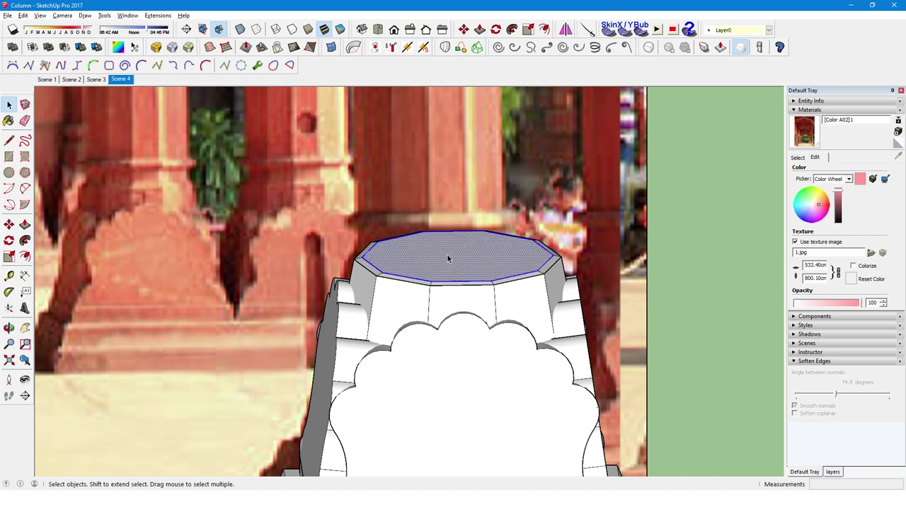
{"action": "key", "text": "p"}
{"action": "left_click", "coordinate": [447, 260]}
{"action": "key", "text": "Escape"}
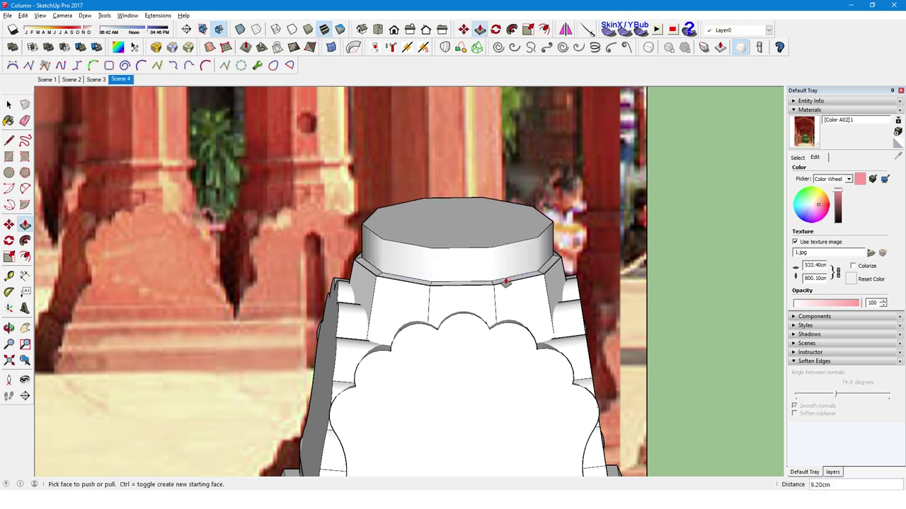
{"action": "key", "text": "space"}
Reselect the top face and soften its coplanar edges.
{"action": "left_click", "coordinate": [481, 262]}
{"action": "left_click", "coordinate": [674, 341]}
{"action": "left_click", "coordinate": [471, 248]}
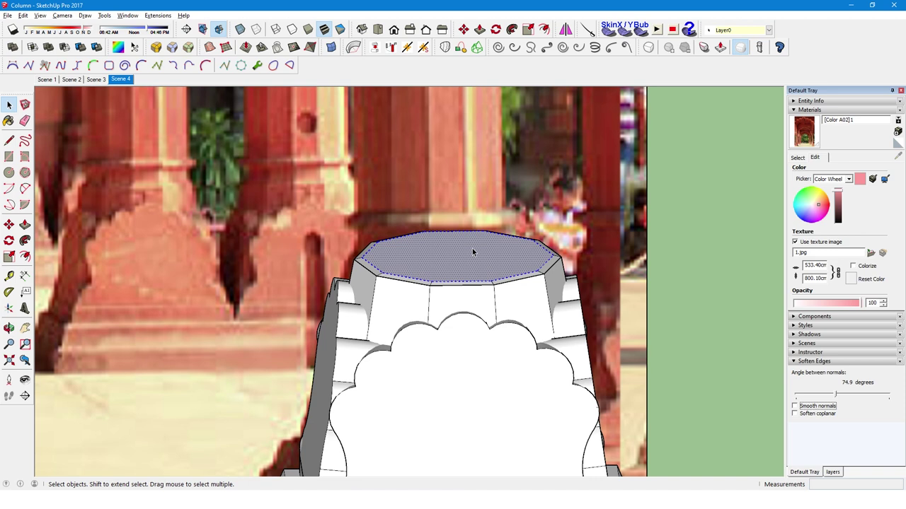
{"action": "key", "text": "p"}
{"action": "left_click", "coordinate": [477, 256]}
{"action": "key", "text": "Escape"}
{"action": "key", "text": "space"}
{"action": "left_click", "coordinate": [458, 251]}
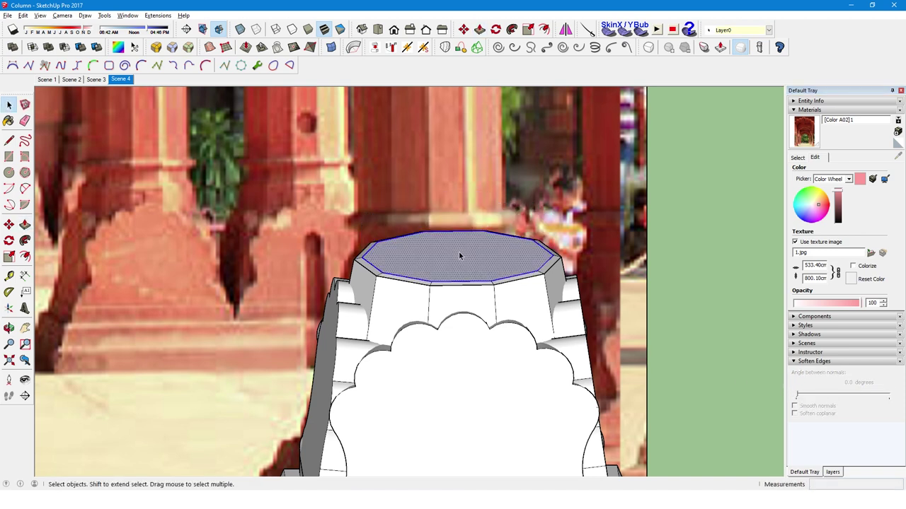
{"action": "left_click", "coordinate": [453, 258]}
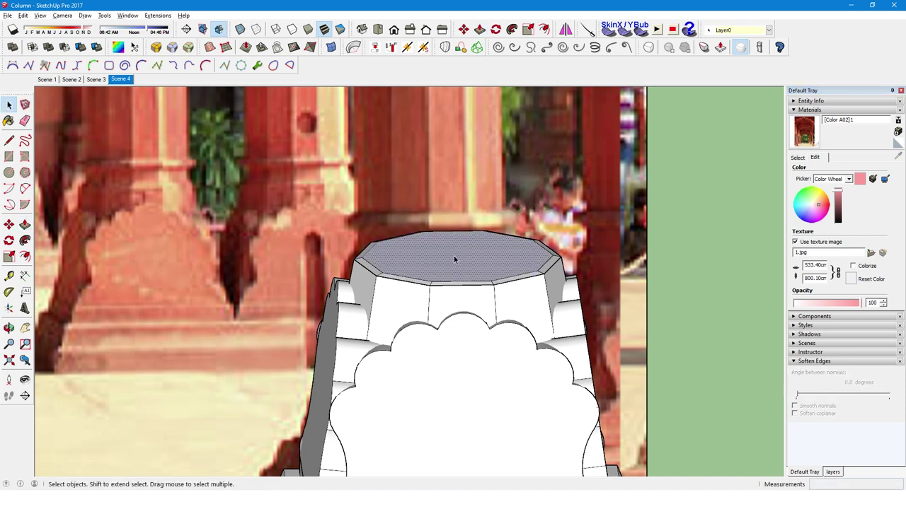
{"action": "mouse_move", "coordinate": [455, 254]}
{"action": "middle_mouse_down"}
{"action": "mouse_move", "coordinate": [443, 269]}
{"action": "mouse_move", "coordinate": [462, 280]}
{"action": "middle_mouse_up"}
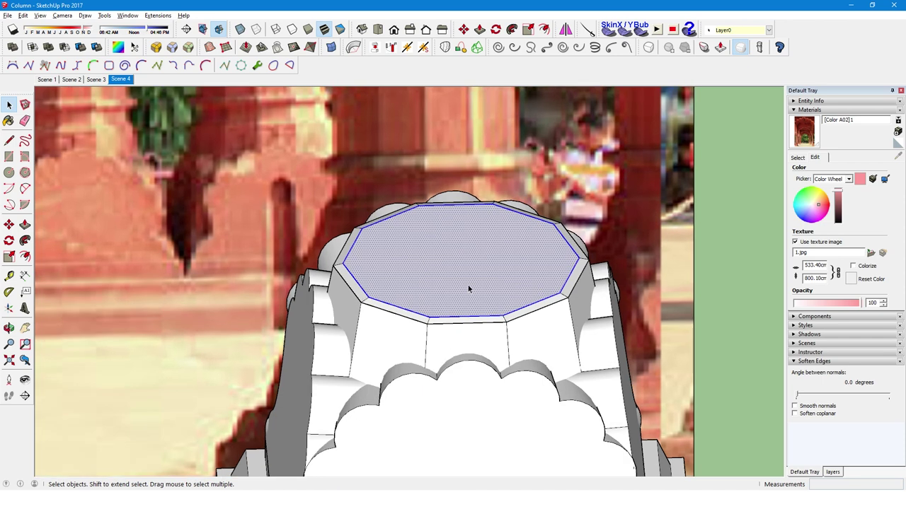
{"action": "left_click", "coordinate": [805, 416]}
Pull the inner face up into a prism, then push it back down to ledge level.
{"action": "left_click", "coordinate": [481, 287]}
{"action": "key", "text": "p"}
{"action": "left_click_drag", "start_coordinate": [473, 278], "coordinate": [471, 236]}
{"action": "key", "text": "space"}
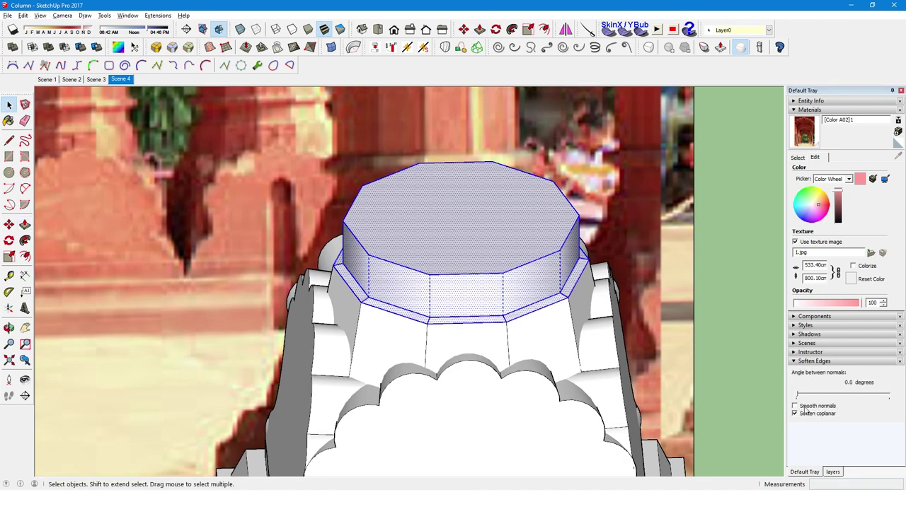
{"action": "left_click", "coordinate": [474, 238]}
{"action": "mouse_move", "coordinate": [475, 232]}
{"action": "middle_mouse_down"}
{"action": "mouse_move", "coordinate": [493, 176]}
{"action": "mouse_move", "coordinate": [478, 197]}
{"action": "middle_mouse_up"}
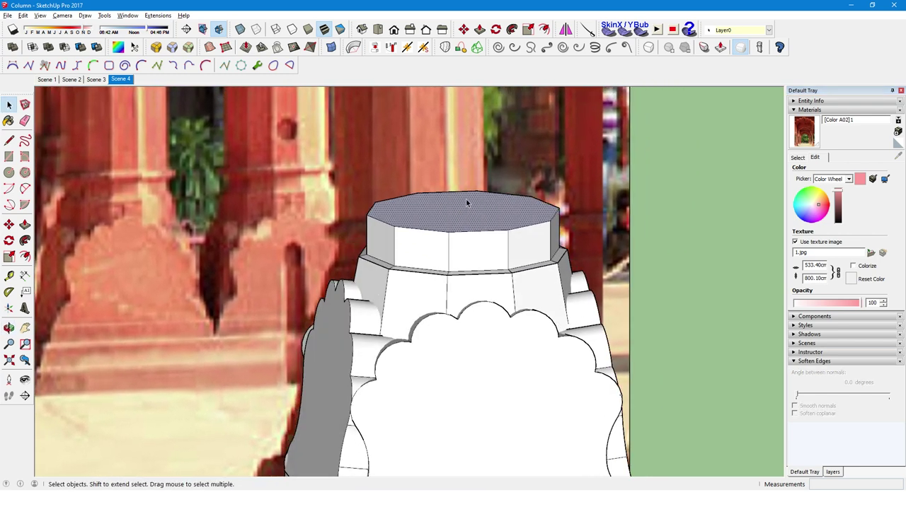
{"action": "left_click_drag", "start_coordinate": [455, 221], "coordinate": [470, 255]}
{"action": "key", "text": "space"}
Push/Pull the inner octagon face up into a new 10 cm slab.
{"action": "left_click", "coordinate": [486, 253]}
{"action": "left_click", "coordinate": [734, 381]}
{"action": "left_click", "coordinate": [472, 238]}
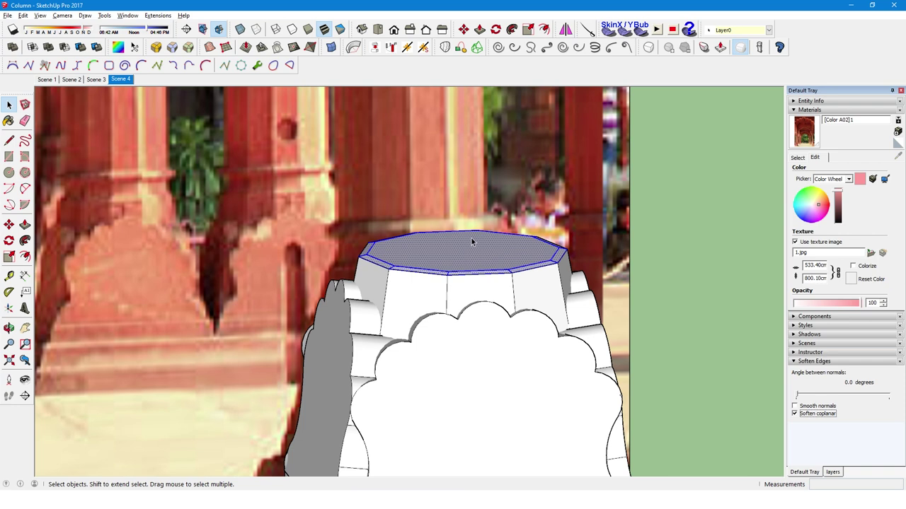
{"action": "key", "text": "p"}
{"action": "left_click_drag", "start_coordinate": [468, 255], "coordinate": [485, 223]}
{"action": "key", "text": "Return"}
{"action": "key", "text": "space"}
Add a thin 2 cm layer on top of the slab with Push/Pull.
{"action": "double_click", "coordinate": [471, 228]}
{"action": "left_click", "coordinate": [794, 413]}
{"action": "left_click", "coordinate": [409, 216]}
{"action": "middle_click_drag", "start_coordinate": [409, 215], "coordinate": [500, 297]}
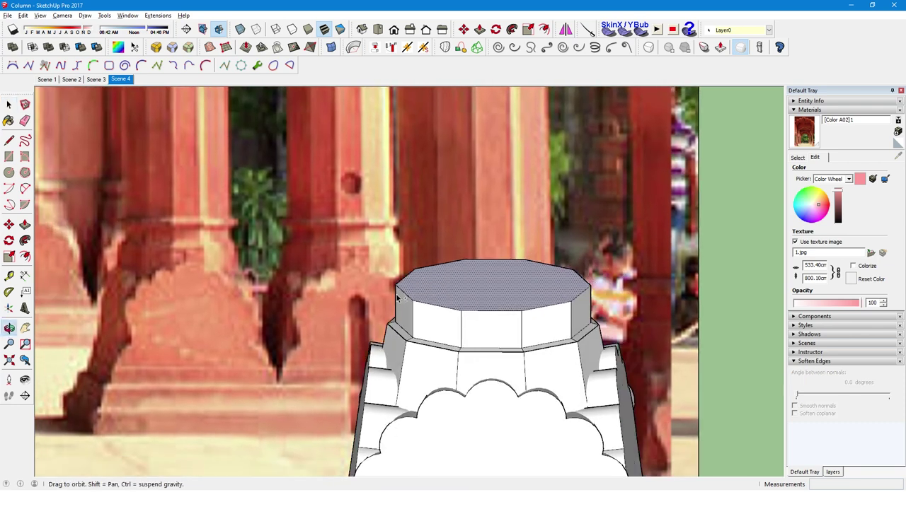
{"action": "key", "text": "p"}
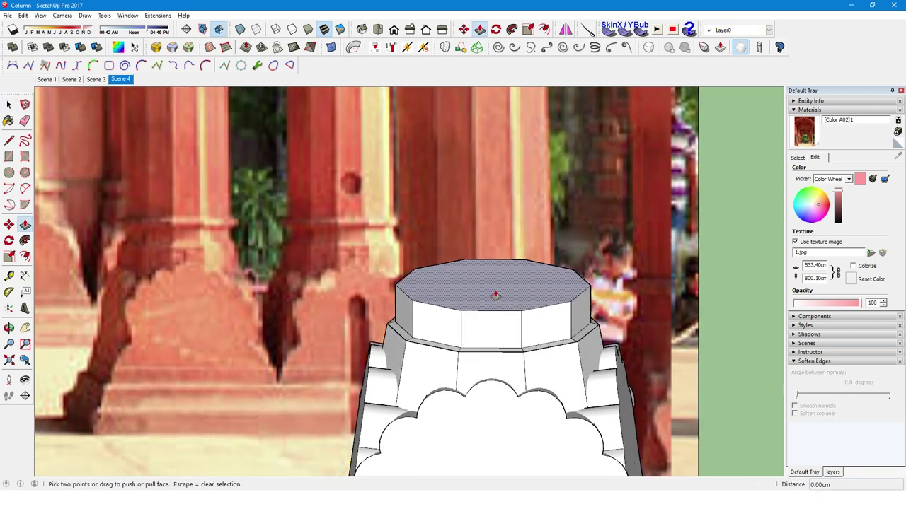
{"action": "left_click_drag", "start_coordinate": [495, 296], "coordinate": [501, 281]}
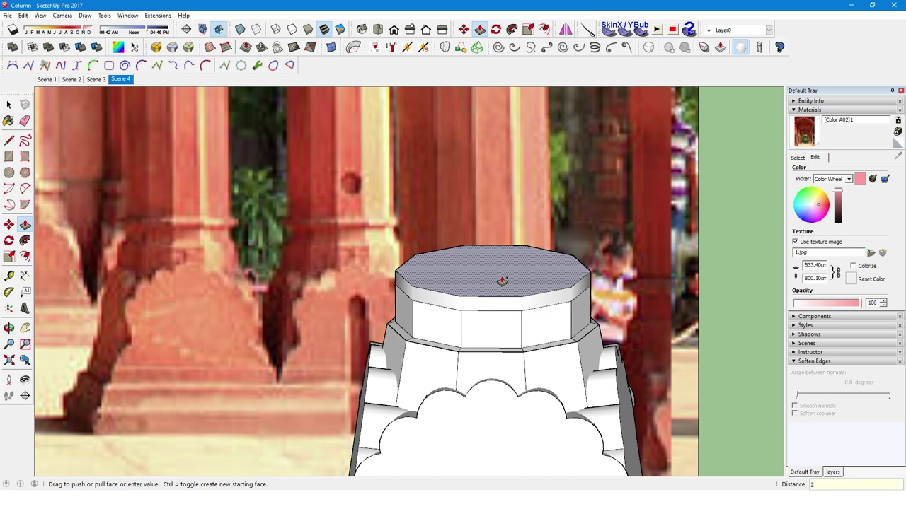
{"action": "key", "text": "Return"}
{"action": "middle_click_drag", "start_coordinate": [502, 281], "coordinate": [490, 293]}
{"action": "key", "text": "space"}
Select all connected upper column geometry and make it a group.
{"action": "scroll", "coordinate": [510, 283], "scroll_direction": "up", "scroll_amount": 2}
{"action": "double_click", "coordinate": [549, 296]}
{"action": "triple_click", "coordinate": [517, 285]}
{"action": "right_click", "coordinate": [517, 285]}
{"action": "left_click", "coordinate": [476, 276]}
{"action": "triple_click", "coordinate": [475, 276]}
{"action": "right_click", "coordinate": [475, 276]}
{"action": "left_click", "coordinate": [527, 296]}
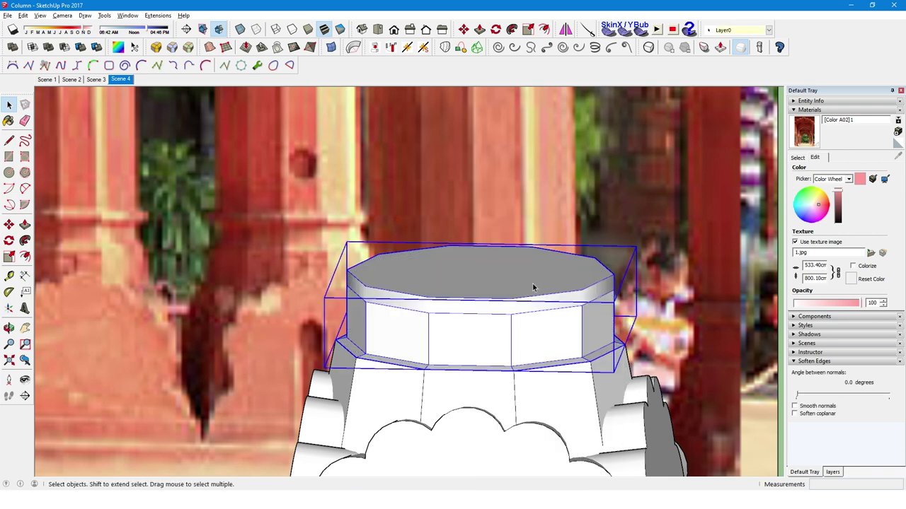
{"action": "scroll", "coordinate": [532, 286], "scroll_direction": "up", "scroll_amount": 3}
Briefly try the Circle and Rotate tools, then return to the photo-matched front view.
{"action": "left_click", "coordinate": [10, 174]}
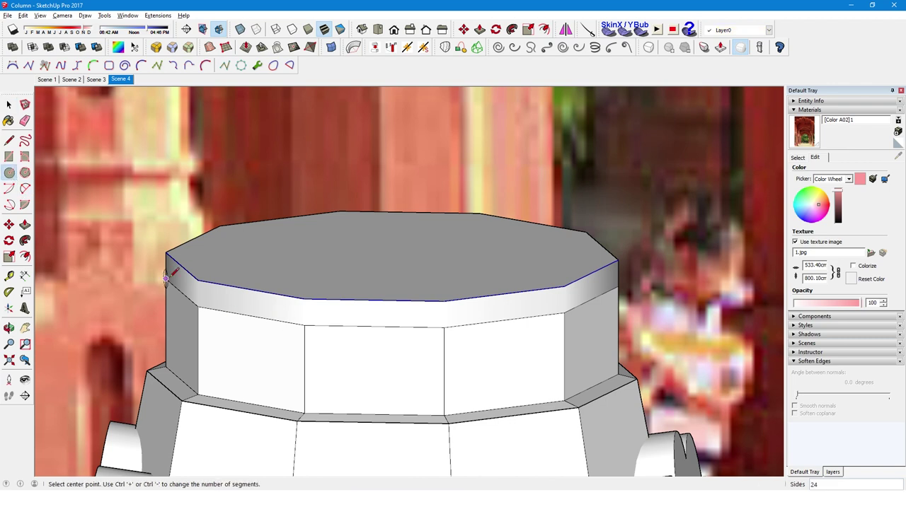
{"action": "middle_click_drag", "start_coordinate": [474, 313], "coordinate": [460, 281]}
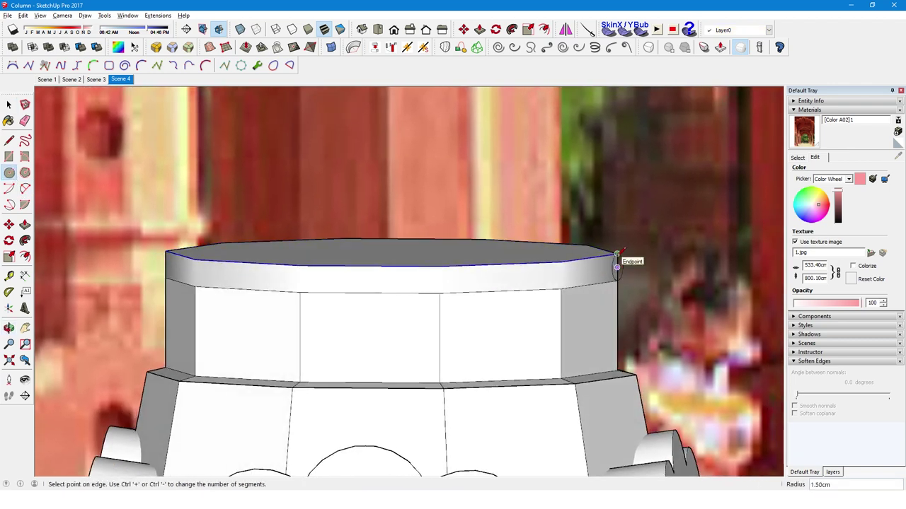
{"action": "middle_click_drag", "start_coordinate": [616, 254], "coordinate": [608, 317]}
{"action": "key", "text": "space"}
{"action": "key", "text": "q"}
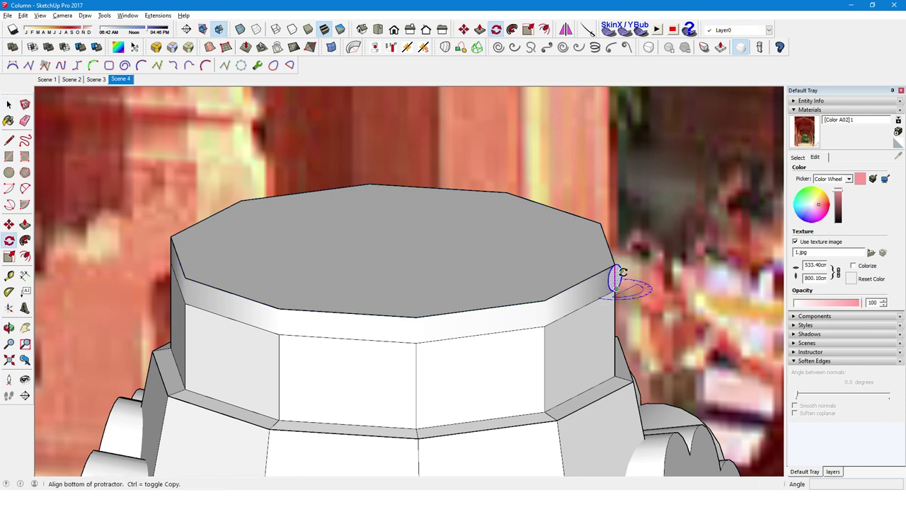
{"action": "left_click", "coordinate": [622, 273]}
{"action": "key", "text": "space"}
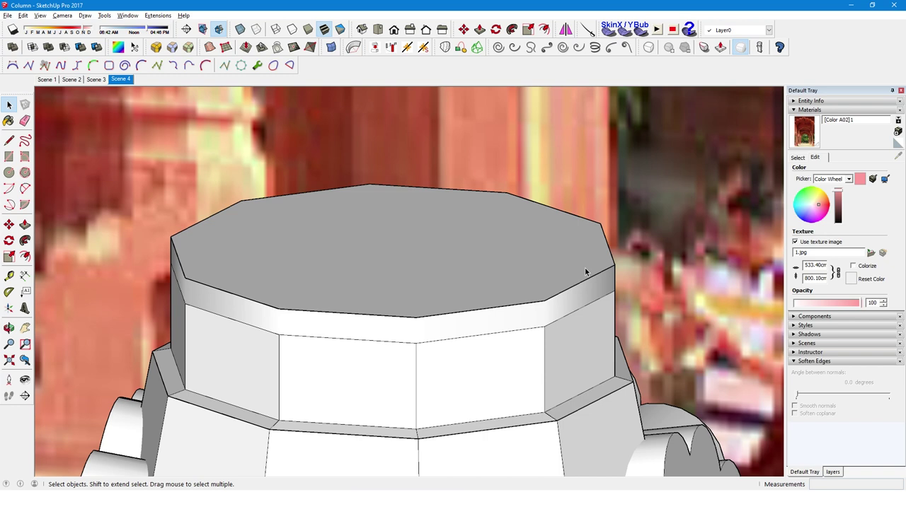
{"action": "middle_click_drag", "start_coordinate": [586, 271], "coordinate": [437, 190]}
{"action": "key", "text": "a"}
{"action": "left_click", "coordinate": [120, 79]}
Zoom in on the photo and trace the capital's top line and first curve.
{"action": "scroll", "coordinate": [568, 441], "scroll_direction": "up", "scroll_amount": 3}
{"action": "scroll", "coordinate": [460, 319], "scroll_direction": "up", "scroll_amount": 3}
{"action": "key", "text": "l"}
{"action": "scroll", "coordinate": [358, 208], "scroll_direction": "up", "scroll_amount": 2}
{"action": "scroll", "coordinate": [358, 209], "scroll_direction": "up", "scroll_amount": 1}
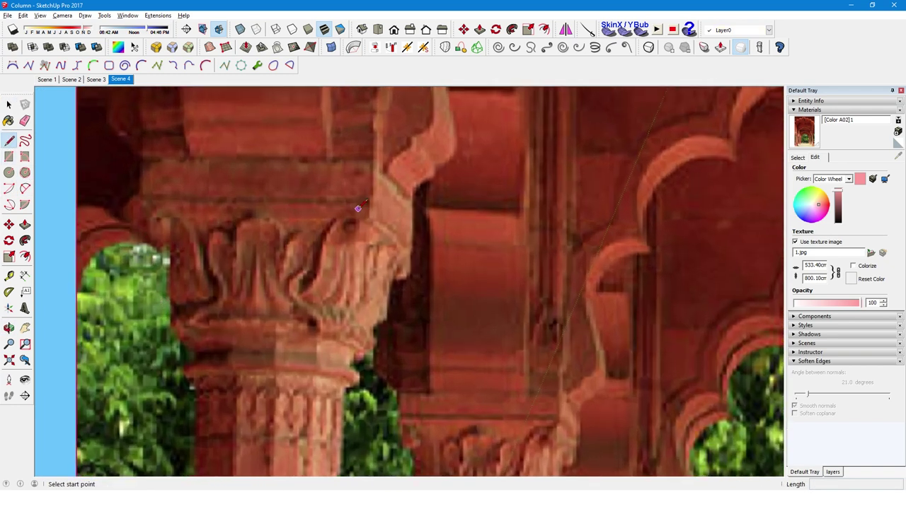
{"action": "scroll", "coordinate": [357, 209], "scroll_direction": "up", "scroll_amount": 1}
{"action": "left_click", "coordinate": [372, 205]}
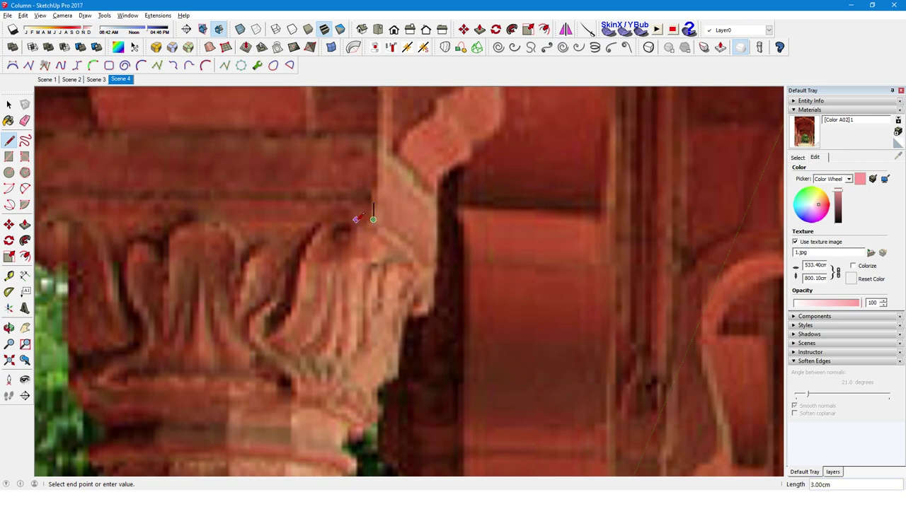
{"action": "scroll", "coordinate": [355, 219], "scroll_direction": "up", "scroll_amount": 1}
{"action": "key", "text": "a"}
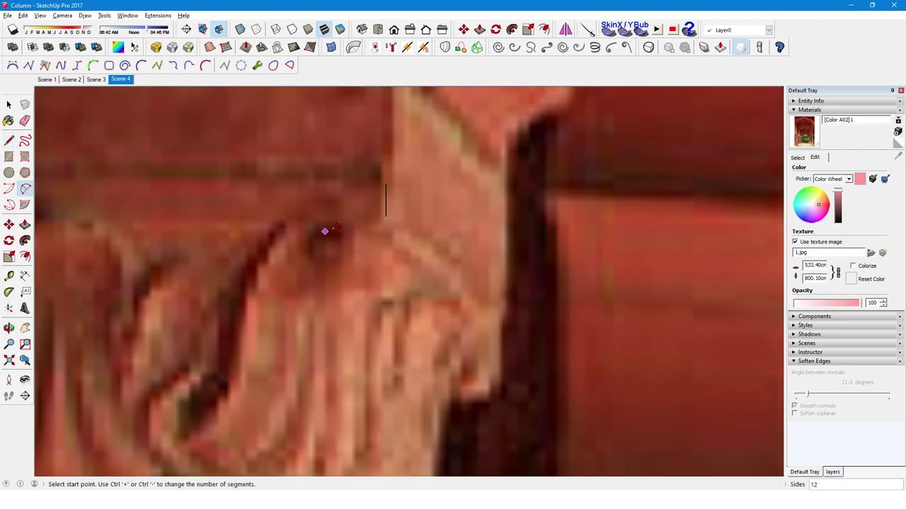
{"action": "left_click", "coordinate": [351, 249]}
{"action": "left_click", "coordinate": [361, 240]}
Extend the outline with a straight line from the first arc's end.
{"action": "key", "text": "l"}
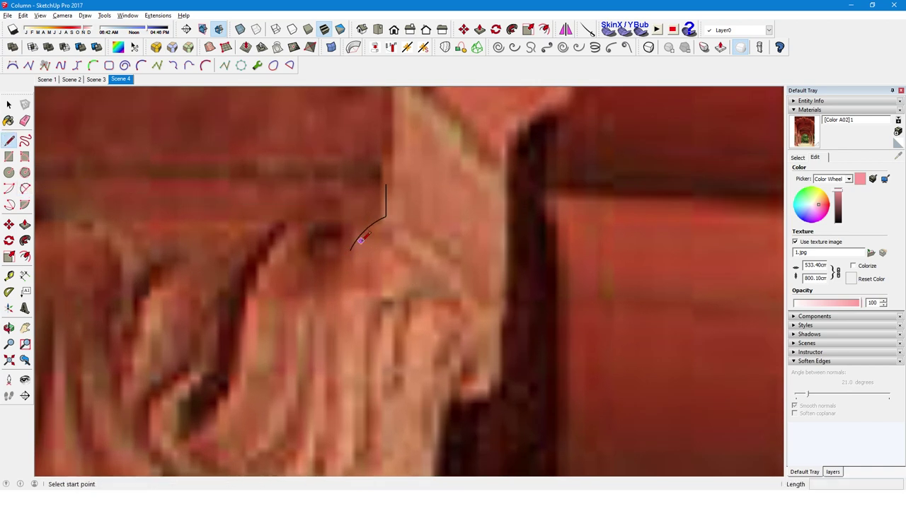
{"action": "left_click", "coordinate": [350, 249]}
{"action": "scroll", "coordinate": [361, 255], "scroll_direction": "down", "scroll_amount": 2}
{"action": "scroll", "coordinate": [369, 259], "scroll_direction": "down", "scroll_amount": 1}
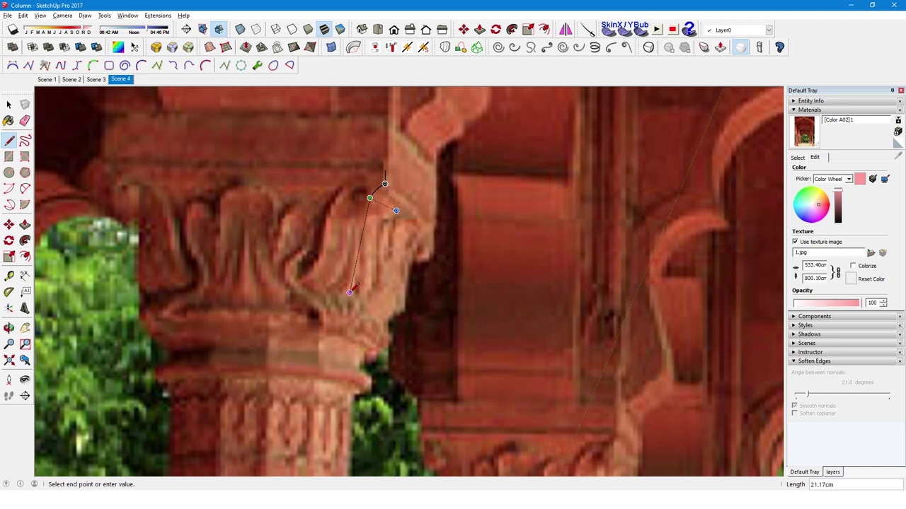
{"action": "scroll", "coordinate": [333, 310], "scroll_direction": "up", "scroll_amount": 2}
Add the second arc, base line and vertical edge, closing the outline into a face.
{"action": "left_click", "coordinate": [24, 189]}
{"action": "left_click", "coordinate": [319, 334]}
{"action": "left_click", "coordinate": [344, 316]}
{"action": "key", "text": "l"}
{"action": "left_click", "coordinate": [318, 335]}
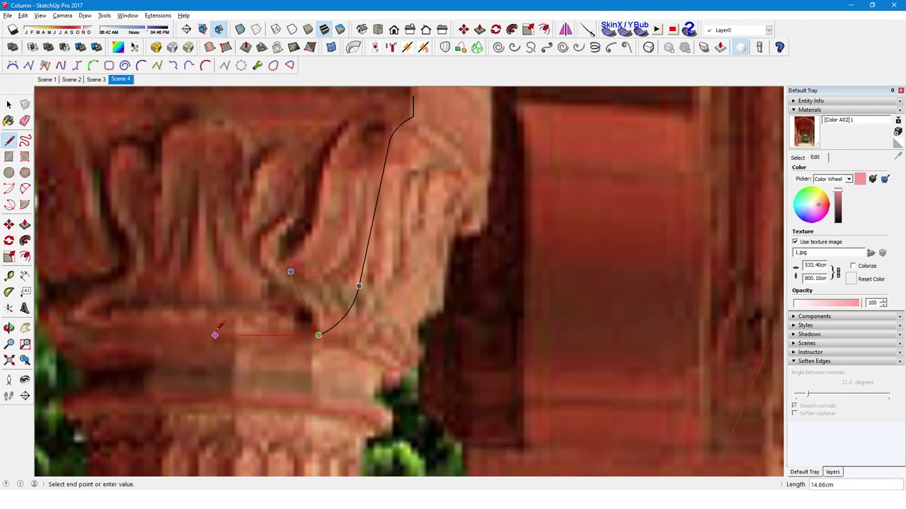
{"action": "left_click", "coordinate": [215, 335]}
{"action": "scroll", "coordinate": [215, 335], "scroll_direction": "down", "scroll_amount": 2}
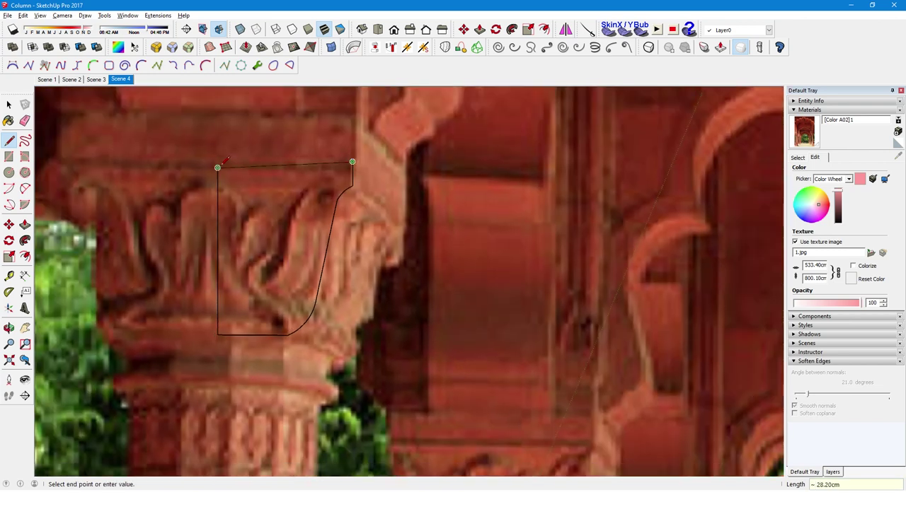
{"action": "left_click", "coordinate": [217, 162]}
{"action": "key", "text": "space"}
{"action": "left_click", "coordinate": [280, 228]}
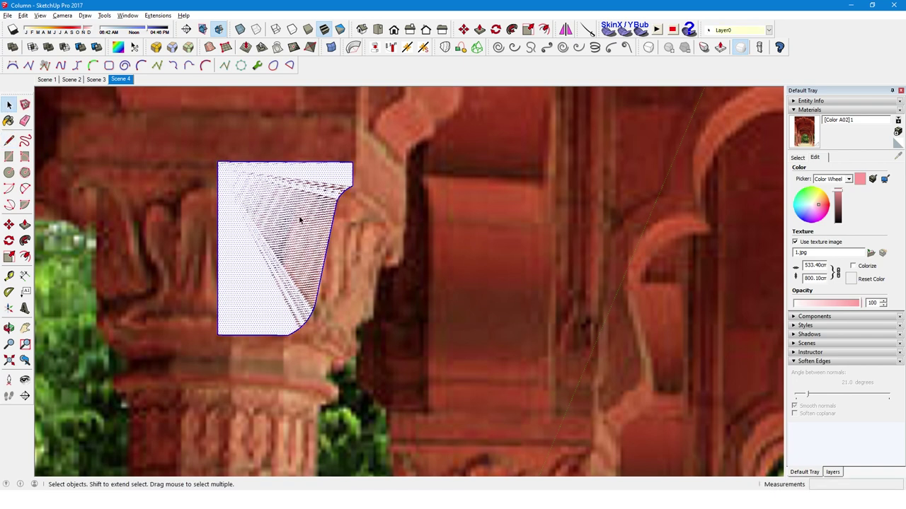
Copy the traced face to the left and flip the copy along red.
{"action": "key", "text": "m"}
{"action": "left_click", "coordinate": [319, 162]}
{"action": "key", "text": "ctrl"}
{"action": "left_click", "coordinate": [155, 162]}
{"action": "right_click", "coordinate": [125, 182]}
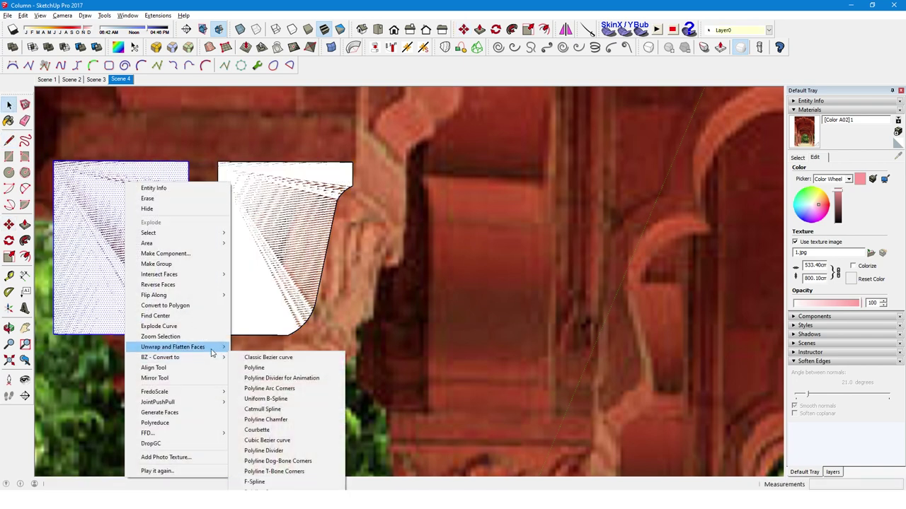
{"action": "left_click", "coordinate": [262, 296]}
Snap the mirrored half against the original to form one symmetric flared profile.
{"action": "key", "text": "m"}
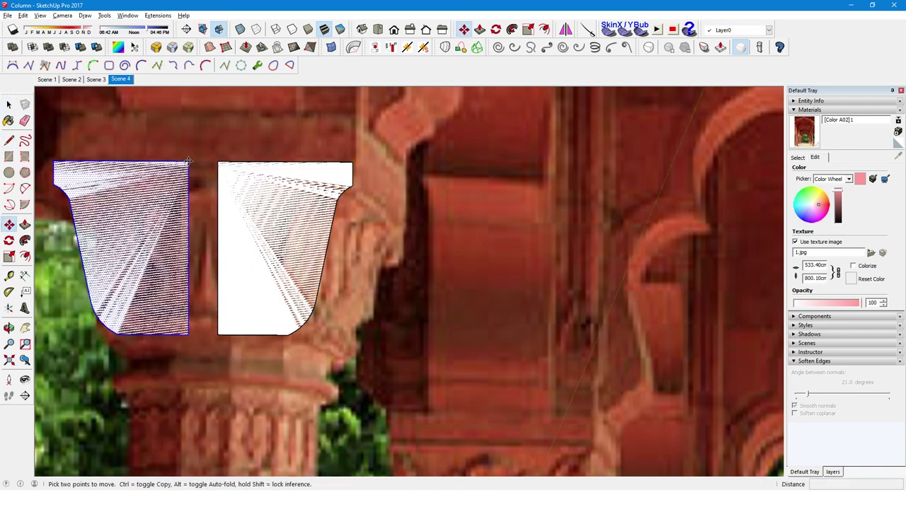
{"action": "left_click_drag", "start_coordinate": [189, 161], "coordinate": [218, 162]}
{"action": "key", "text": "space"}
{"action": "scroll", "coordinate": [240, 232], "scroll_direction": "down", "scroll_amount": 2}
{"action": "scroll", "coordinate": [258, 266], "scroll_direction": "down", "scroll_amount": 2}
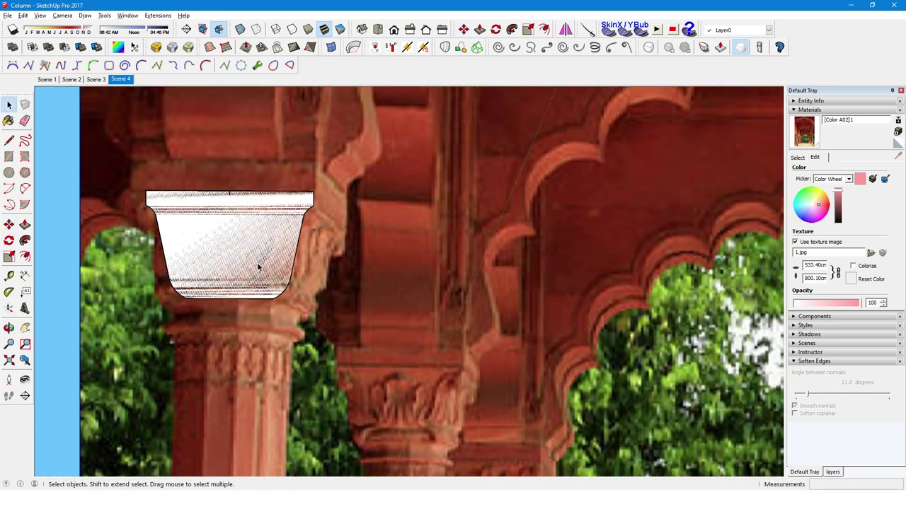
{"action": "middle_click_drag", "start_coordinate": [248, 237], "coordinate": [228, 249]}
Push/Pull the capital profile into a 100 cm deep block.
{"action": "key", "text": "p"}
{"action": "left_click_drag", "start_coordinate": [228, 249], "coordinate": [239, 292]}
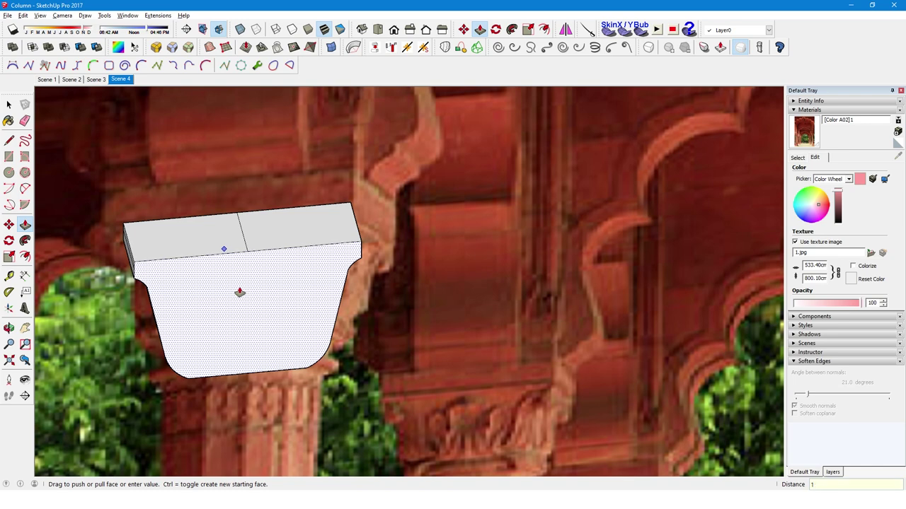
{"action": "type", "text": "00"}
{"action": "key", "text": "Return"}
{"action": "scroll", "coordinate": [245, 277], "scroll_direction": "down", "scroll_amount": 3}
{"action": "scroll", "coordinate": [256, 289], "scroll_direction": "down", "scroll_amount": 3}
{"action": "scroll", "coordinate": [267, 301], "scroll_direction": "down", "scroll_amount": 2}
{"action": "mouse_move", "coordinate": [267, 301]}
{"action": "middle_mouse_down"}
{"action": "mouse_move", "coordinate": [259, 276]}
{"action": "mouse_move", "coordinate": [269, 264]}
{"action": "middle_mouse_up"}
{"action": "scroll", "coordinate": [243, 262], "scroll_direction": "up", "scroll_amount": 3}
Move the capital block over next to the modelled column.
{"action": "key", "text": "space"}
{"action": "left_click", "coordinate": [257, 224]}
{"action": "key", "text": "m"}
{"action": "left_click", "coordinate": [252, 242]}
{"action": "scroll", "coordinate": [469, 219], "scroll_direction": "down", "scroll_amount": 3}
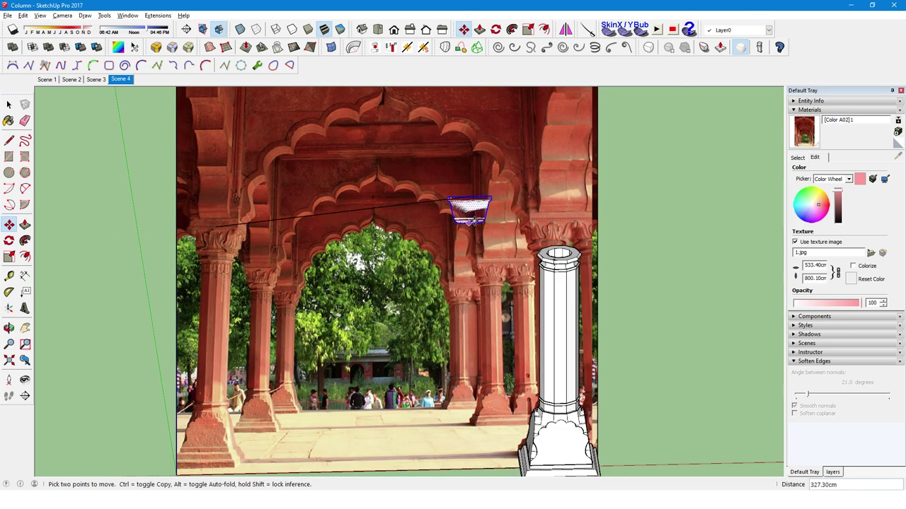
{"action": "scroll", "coordinate": [505, 225], "scroll_direction": "up", "scroll_amount": 3}
{"action": "left_click", "coordinate": [497, 248]}
Make the whole column one group and pick up the capital at its bottom point.
{"action": "key", "text": "space"}
{"action": "triple_click", "coordinate": [566, 275]}
{"action": "right_click", "coordinate": [570, 277]}
{"action": "left_click", "coordinate": [607, 276]}
{"action": "scroll", "coordinate": [509, 239], "scroll_direction": "up", "scroll_amount": 3}
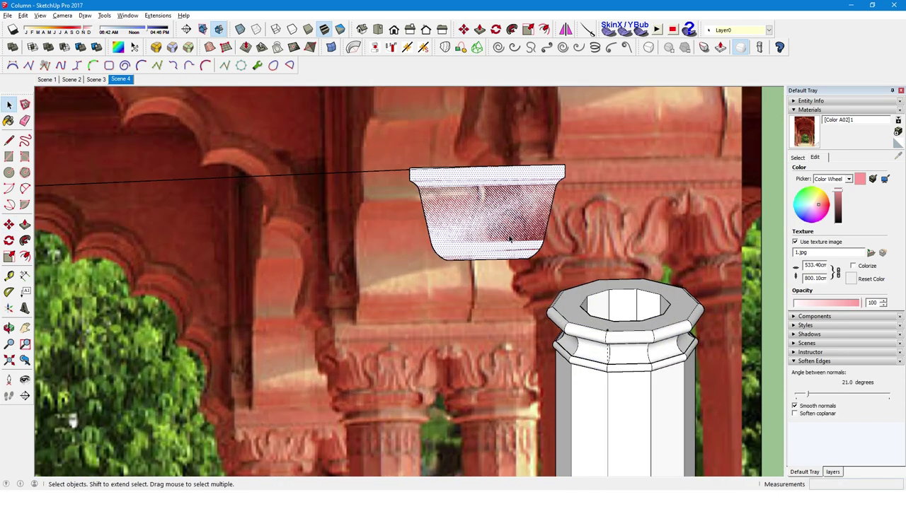
{"action": "scroll", "coordinate": [520, 261], "scroll_direction": "up", "scroll_amount": 4}
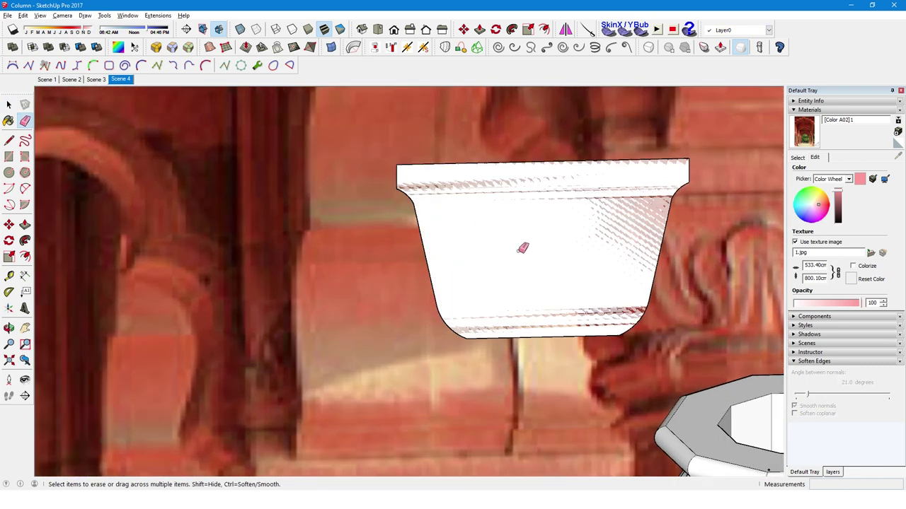
{"action": "key", "text": "m"}
{"action": "left_click", "coordinate": [542, 330]}
Drop the capital on the column top and scale it 1.5 times about its centre.
{"action": "scroll", "coordinate": [542, 330], "scroll_direction": "down", "scroll_amount": 3}
{"action": "scroll", "coordinate": [641, 362], "scroll_direction": "up", "scroll_amount": 2}
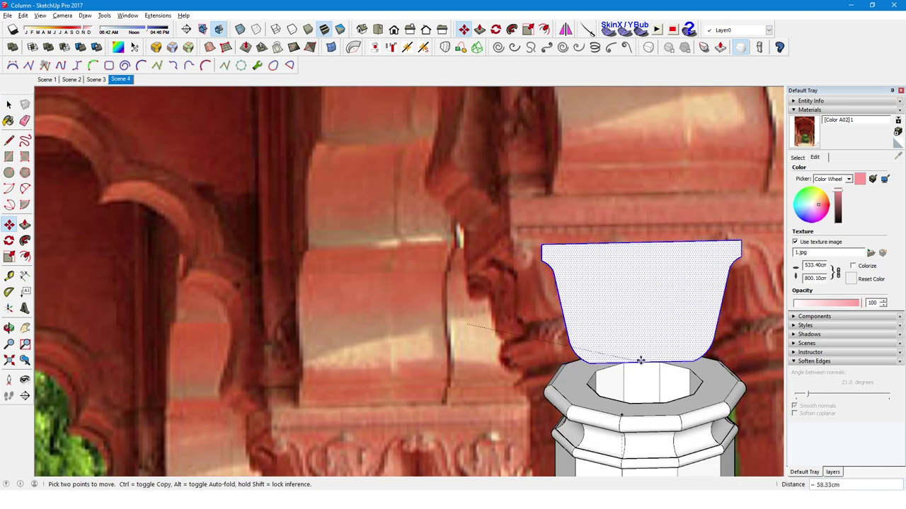
{"action": "left_click", "coordinate": [609, 346]}
{"action": "key", "text": "s"}
{"action": "left_click_drag", "start_coordinate": [535, 241], "coordinate": [496, 213]}
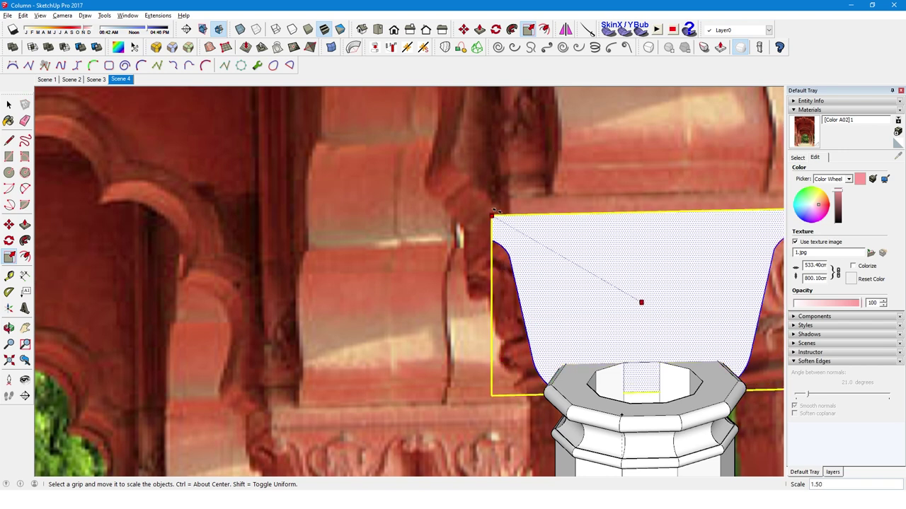
Reposition the scaled capital so it seats back on the column top.
{"action": "key", "text": "m"}
{"action": "left_click", "coordinate": [612, 307]}
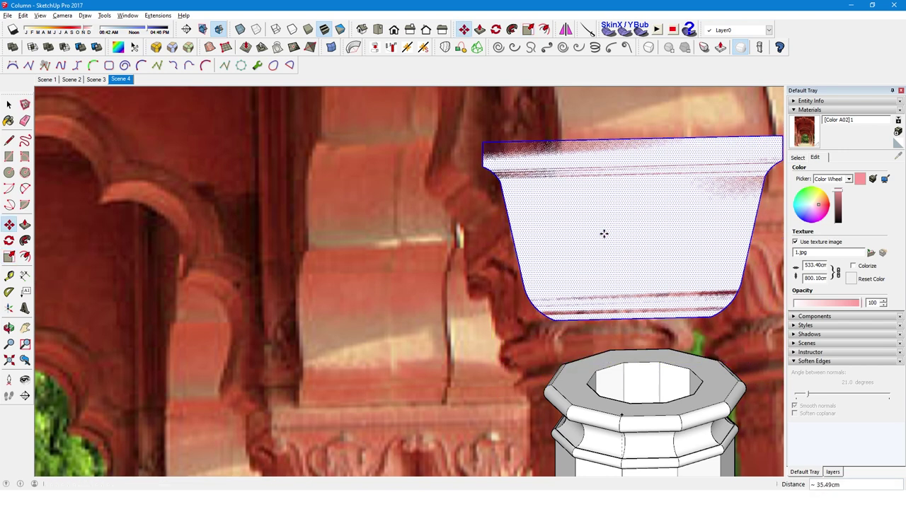
{"action": "left_click", "coordinate": [628, 319]}
{"action": "left_click", "coordinate": [632, 317]}
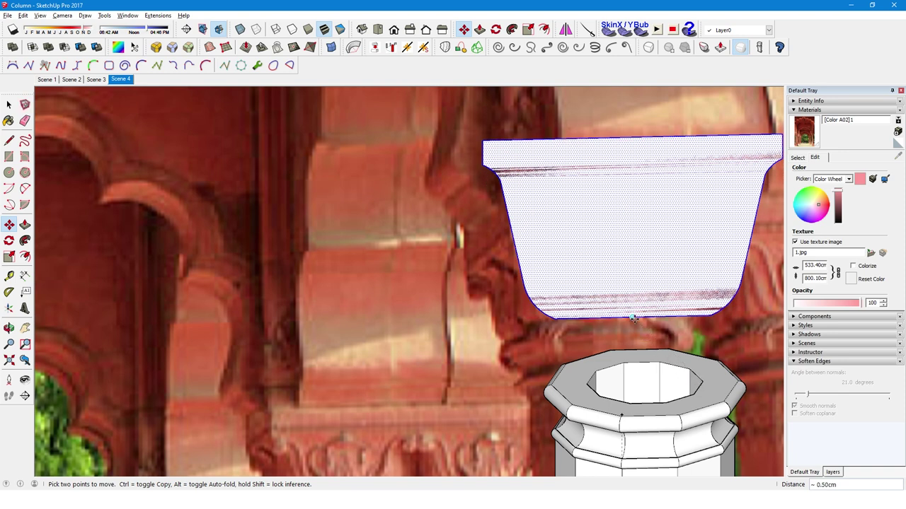
{"action": "mouse_move", "coordinate": [705, 385]}
{"action": "middle_mouse_down"}
{"action": "mouse_move", "coordinate": [535, 292]}
{"action": "mouse_move", "coordinate": [602, 242]}
{"action": "mouse_move", "coordinate": [633, 259]}
{"action": "mouse_move", "coordinate": [644, 303]}
{"action": "middle_mouse_up"}
Enlarge the capital slightly about its centre and set it at its final height.
{"action": "key", "text": "s"}
{"action": "left_click_drag", "start_coordinate": [752, 228], "coordinate": [758, 223], "text": "ctrl"}
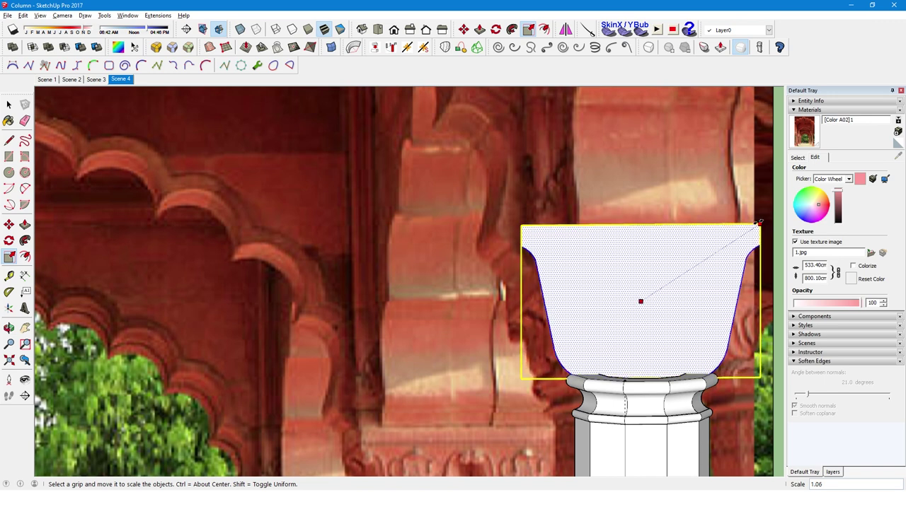
{"action": "left_click_drag", "start_coordinate": [758, 223], "coordinate": [758, 224], "text": "ctrl"}
{"action": "key", "text": "m"}
{"action": "left_click", "coordinate": [651, 344]}
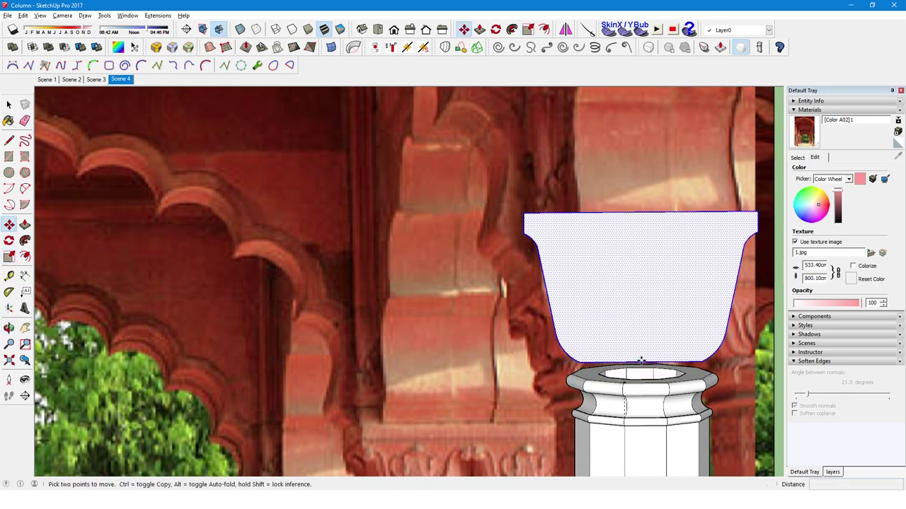
{"action": "left_click", "coordinate": [625, 350]}
{"action": "middle_click_drag", "start_coordinate": [625, 350], "coordinate": [611, 233]}
{"action": "key", "text": "q"}
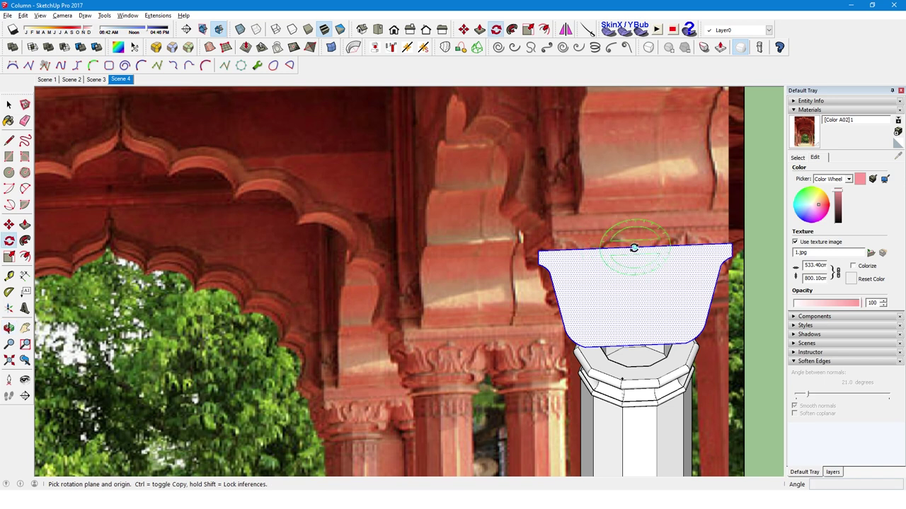
{"action": "key", "text": "space"}
{"action": "right_click", "coordinate": [632, 287]}
Make the profile a component and rotate a 90° copy of it crosswise.
{"action": "left_click", "coordinate": [673, 264]}
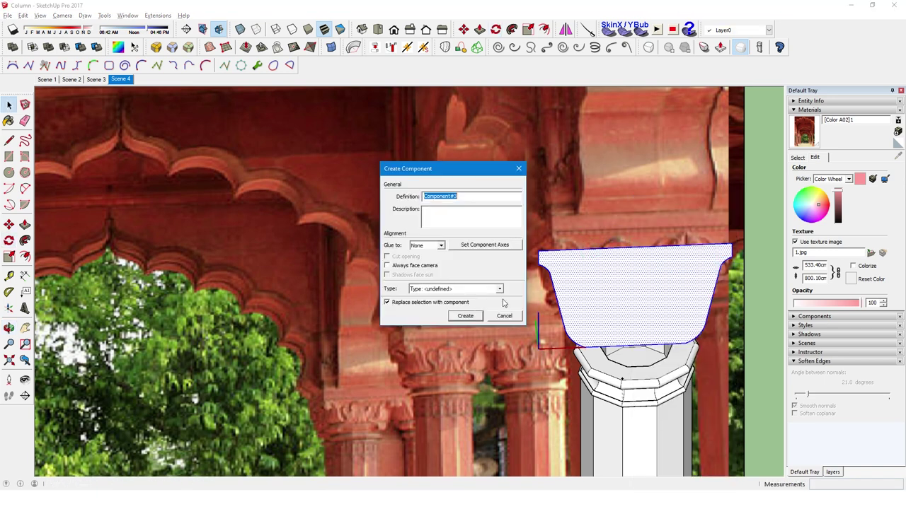
{"action": "left_click", "coordinate": [464, 322]}
{"action": "key", "text": "q"}
{"action": "left_click_drag", "start_coordinate": [645, 318], "coordinate": [631, 352]}
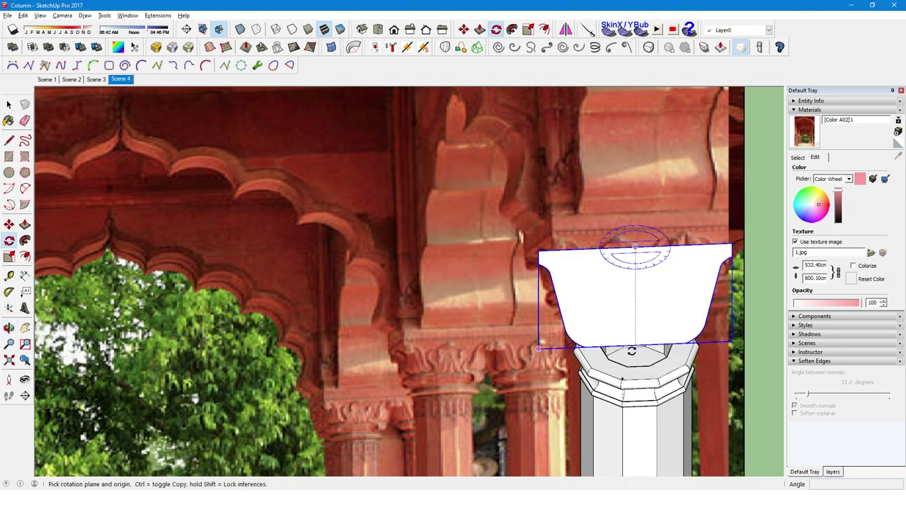
{"action": "left_click", "coordinate": [675, 252]}
{"action": "middle_click_drag", "start_coordinate": [641, 277], "coordinate": [688, 231]}
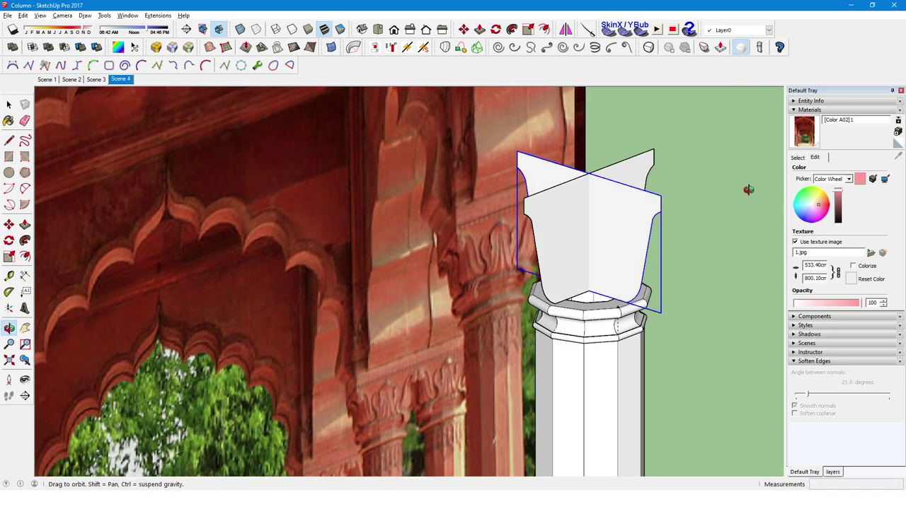
Push/Pull both crossing profile faces into slabs of matching thickness.
{"action": "key", "text": "space"}
{"action": "key", "text": "p"}
{"action": "mouse_move", "coordinate": [609, 289]}
{"action": "left_mouse_down"}
{"action": "mouse_move", "coordinate": [646, 347]}
{"action": "mouse_move", "coordinate": [626, 317]}
{"action": "left_mouse_up"}
{"action": "scroll", "coordinate": [627, 317], "scroll_direction": "up", "scroll_amount": 3}
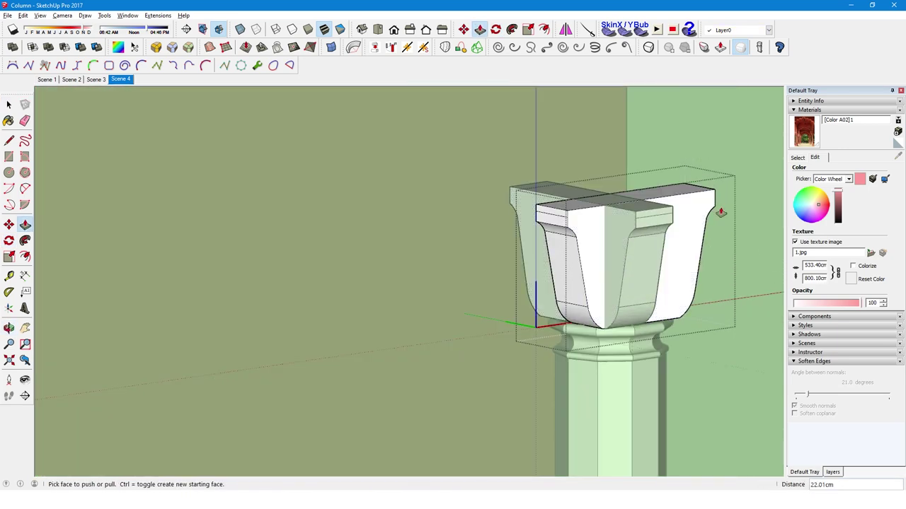
{"action": "scroll", "coordinate": [575, 276], "scroll_direction": "up", "scroll_amount": 3}
{"action": "mouse_move", "coordinate": [568, 299]}
{"action": "left_mouse_down"}
{"action": "mouse_move", "coordinate": [660, 351]}
{"action": "mouse_move", "coordinate": [660, 339]}
{"action": "mouse_move", "coordinate": [606, 307]}
{"action": "mouse_move", "coordinate": [501, 270]}
{"action": "left_mouse_up"}
{"action": "scroll", "coordinate": [607, 307], "scroll_direction": "up", "scroll_amount": 3}
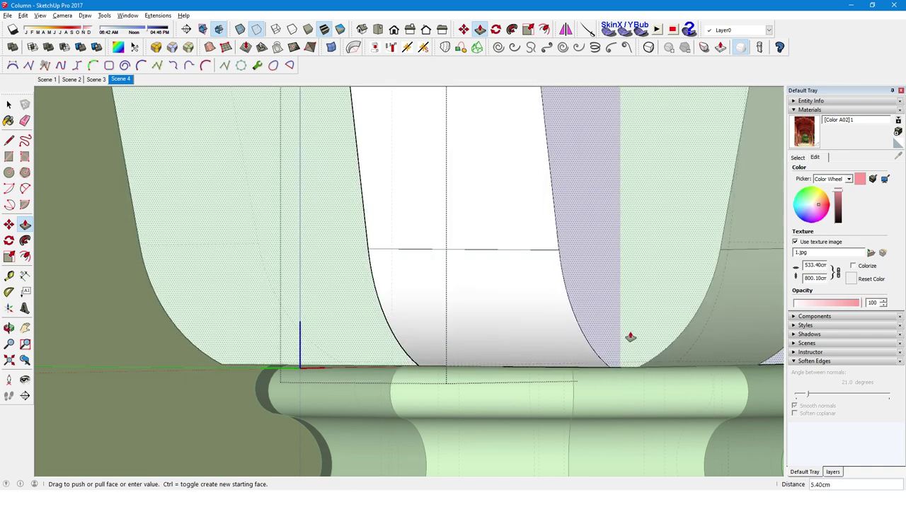
{"action": "scroll", "coordinate": [495, 297], "scroll_direction": "down", "scroll_amount": 3}
{"action": "middle_click_drag", "start_coordinate": [472, 347], "coordinate": [492, 268]}
{"action": "key", "text": "space"}
{"action": "right_click", "coordinate": [457, 229]}
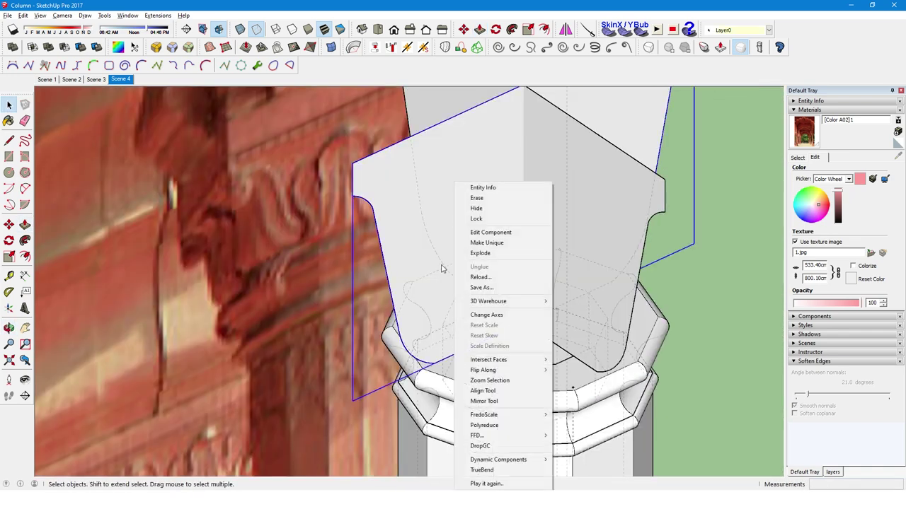
Open the capital component for editing and adjust the depth of a profile face.
{"action": "key", "text": "Escape"}
{"action": "middle_click_drag", "start_coordinate": [400, 251], "coordinate": [437, 262]}
{"action": "double_click", "coordinate": [469, 256]}
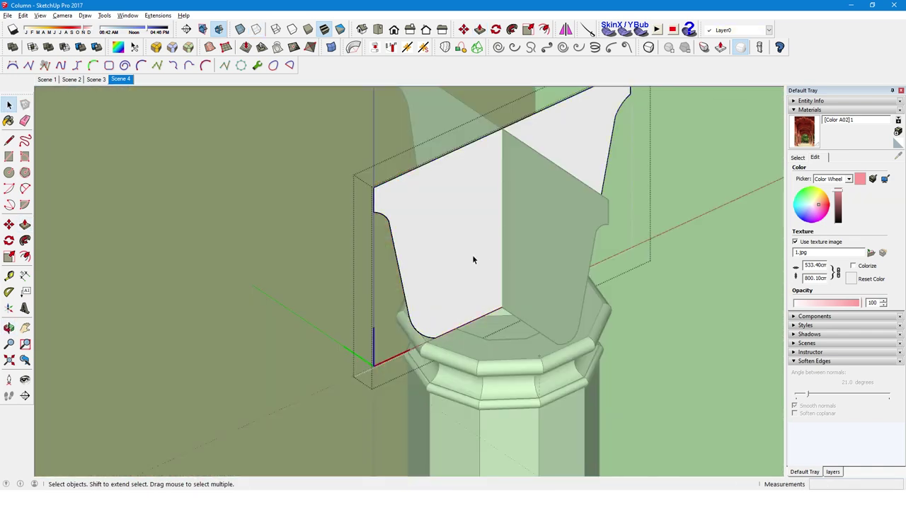
{"action": "key", "text": "p"}
{"action": "left_click_drag", "start_coordinate": [494, 301], "coordinate": [580, 354]}
{"action": "mouse_move", "coordinate": [580, 354]}
{"action": "middle_mouse_down"}
{"action": "mouse_move", "coordinate": [555, 250]}
{"action": "mouse_move", "coordinate": [495, 275]}
{"action": "middle_mouse_up"}
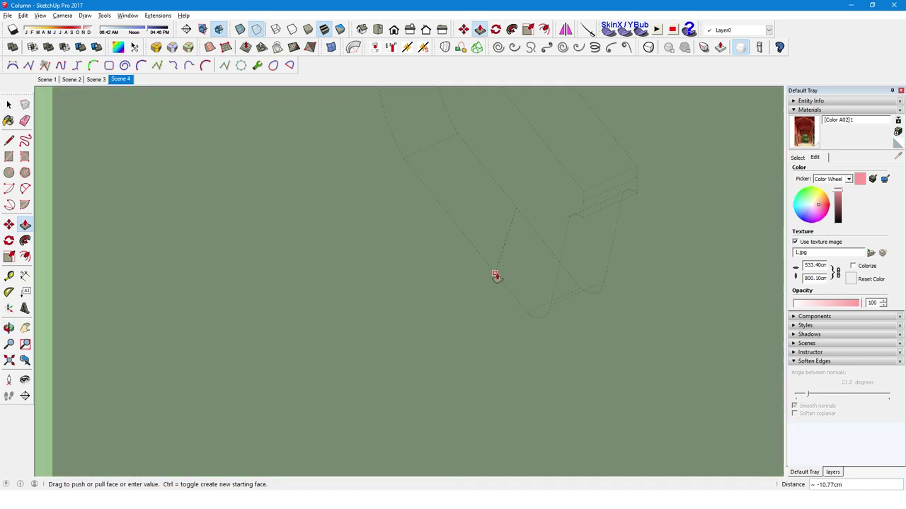
{"action": "right_click", "coordinate": [419, 288]}
{"action": "key", "text": "Escape"}
{"action": "scroll", "coordinate": [432, 279], "scroll_direction": "down", "scroll_amount": 5}
{"action": "mouse_move", "coordinate": [564, 297]}
{"action": "middle_mouse_down"}
{"action": "mouse_move", "coordinate": [364, 278]}
{"action": "mouse_move", "coordinate": [465, 267]}
{"action": "mouse_move", "coordinate": [356, 365]}
{"action": "mouse_move", "coordinate": [449, 326]}
{"action": "middle_mouse_up"}
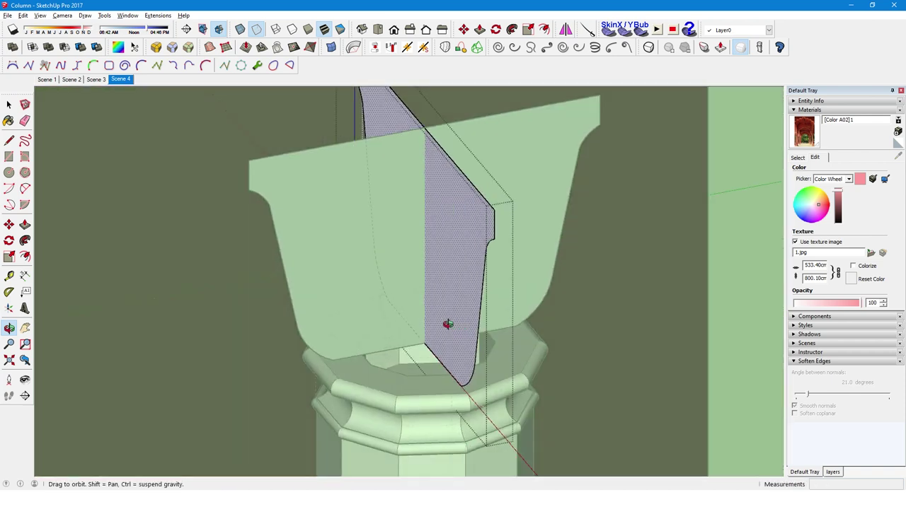
Pull the block's side and front faces out about 22.75 cm to the capital outline.
{"action": "left_click", "coordinate": [447, 337]}
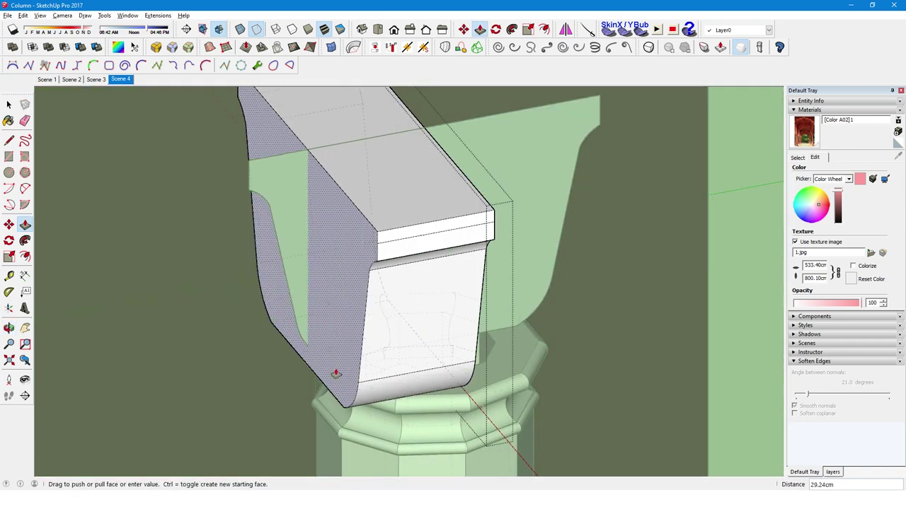
{"action": "left_click", "coordinate": [336, 364]}
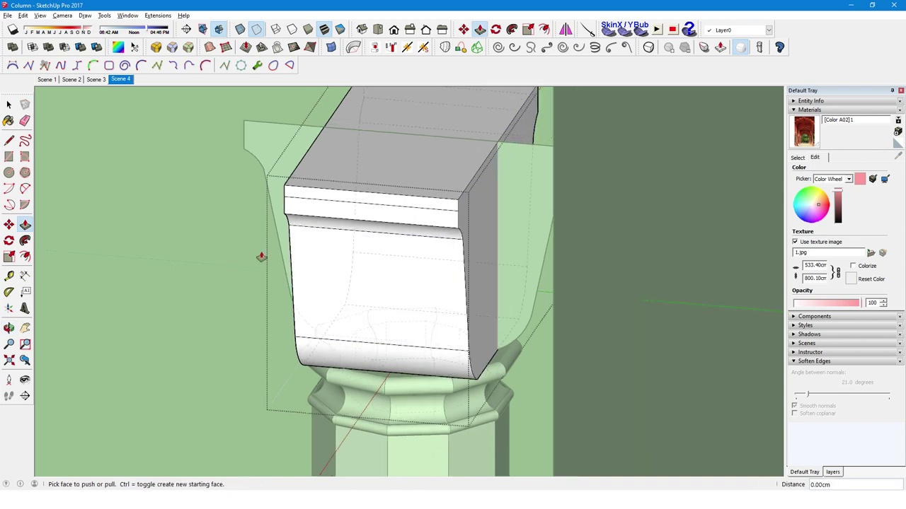
{"action": "key", "text": "space"}
{"action": "left_click", "coordinate": [335, 248]}
{"action": "left_click", "coordinate": [340, 259]}
{"action": "mouse_move", "coordinate": [344, 273]}
{"action": "middle_mouse_down"}
{"action": "mouse_move", "coordinate": [474, 164]}
{"action": "mouse_move", "coordinate": [387, 287]}
{"action": "middle_mouse_up"}
{"action": "left_click_drag", "start_coordinate": [387, 287], "coordinate": [474, 347]}
{"action": "middle_click_drag", "start_coordinate": [474, 346], "coordinate": [434, 274]}
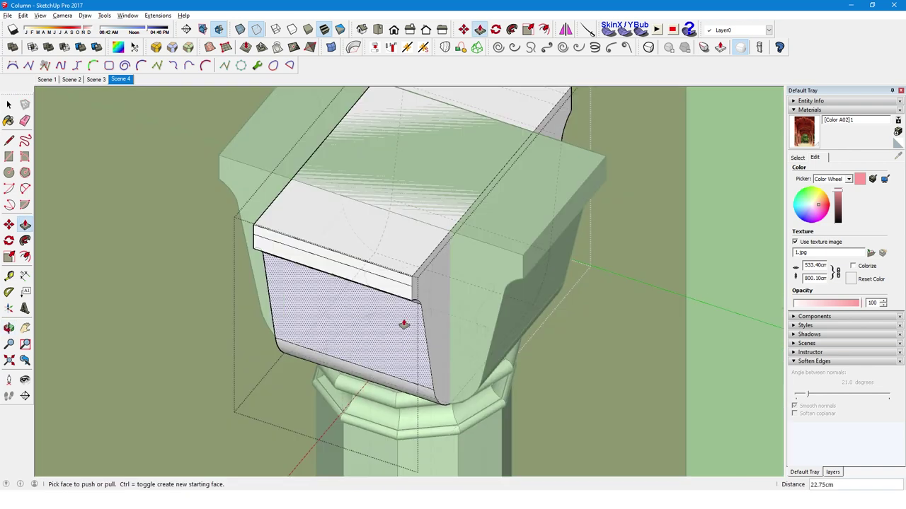
{"action": "key", "text": "c"}
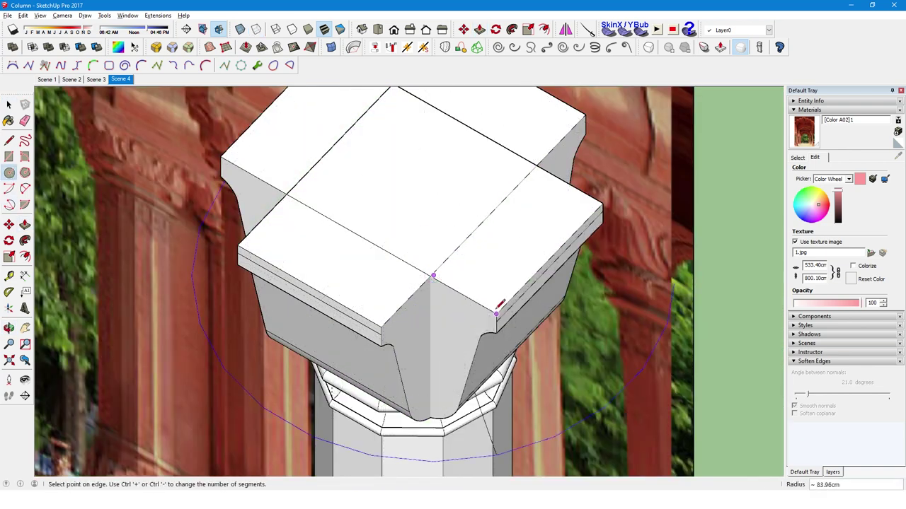
Draw a 21.07 cm-radius circle centred on the corner point and delete its face.
{"action": "key", "text": "Escape"}
{"action": "left_click", "coordinate": [430, 276]}
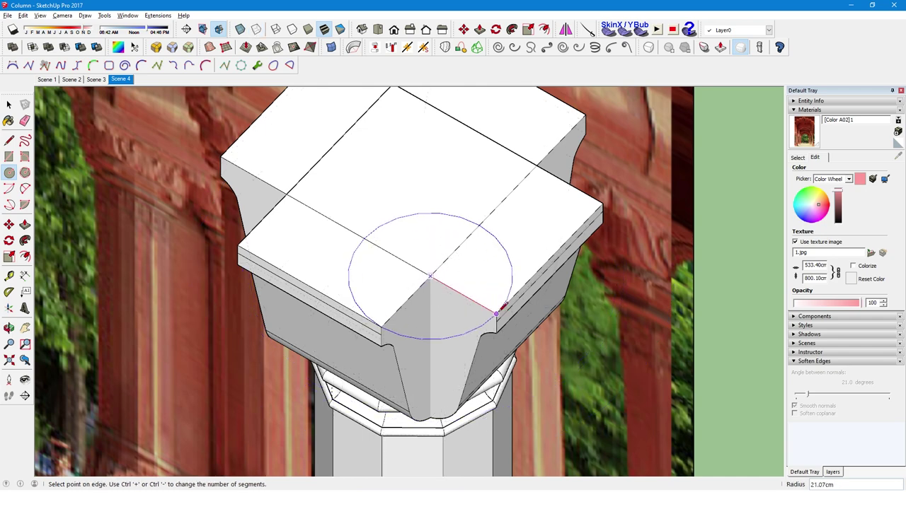
{"action": "left_click", "coordinate": [496, 312]}
{"action": "middle_click_drag", "start_coordinate": [430, 364], "coordinate": [450, 340]}
{"action": "key", "text": "space"}
{"action": "left_click", "coordinate": [457, 337]}
{"action": "double_click", "coordinate": [473, 319]}
{"action": "key", "text": "Escape"}
{"action": "left_click", "coordinate": [453, 294]}
{"action": "key", "text": "Delete"}
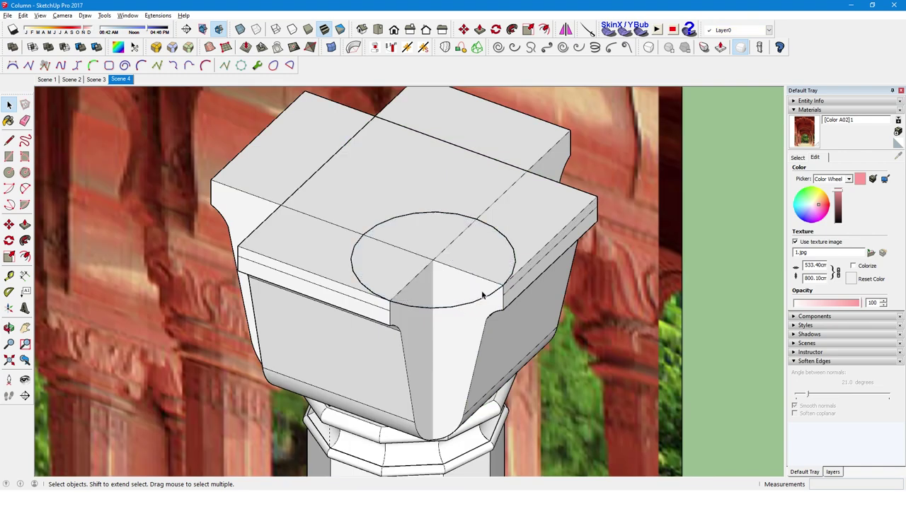
Erase the circle edges outside the corner, leaving only the rounding arc.
{"action": "left_click", "coordinate": [387, 297]}
{"action": "key", "text": "e"}
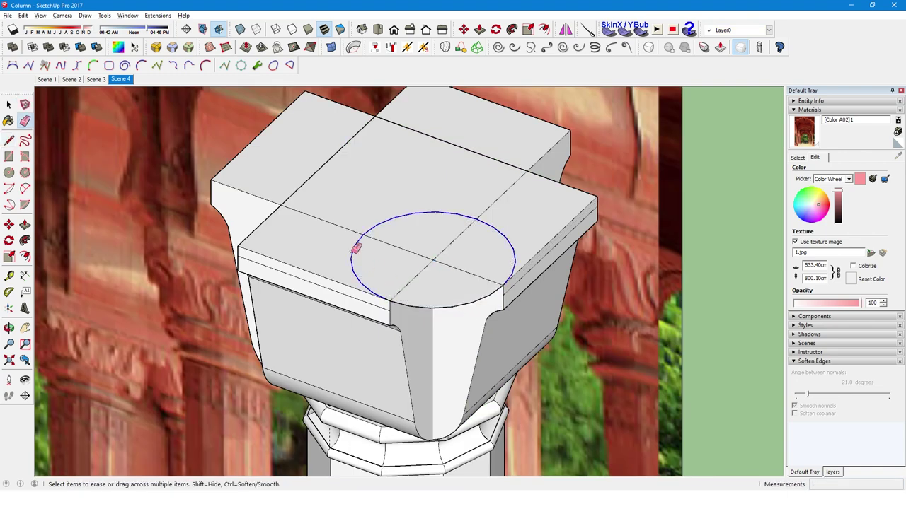
{"action": "key", "text": "space"}
{"action": "left_click", "coordinate": [436, 297]}
{"action": "left_click", "coordinate": [464, 275]}
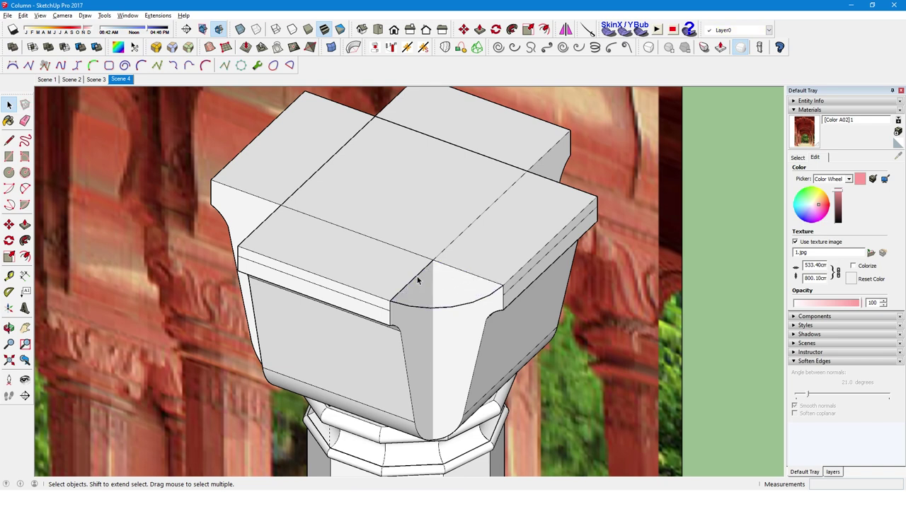
{"action": "left_click", "coordinate": [462, 306]}
Intersect the capital's front side face and its edges with the selection.
{"action": "double_click", "coordinate": [460, 321]}
{"action": "double_click", "coordinate": [453, 338]}
{"action": "right_click", "coordinate": [453, 338]}
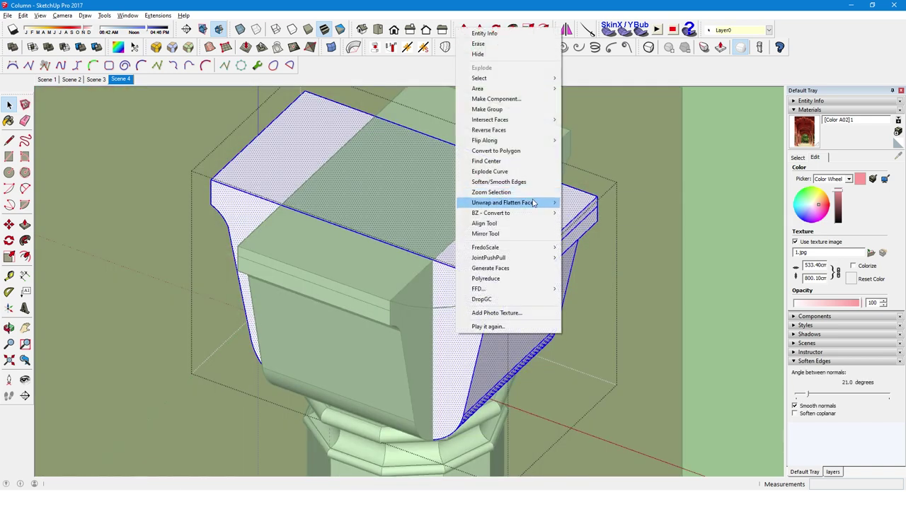
{"action": "left_click", "coordinate": [495, 191]}
{"action": "right_click", "coordinate": [494, 254]}
{"action": "mouse_move", "coordinate": [538, 276]}
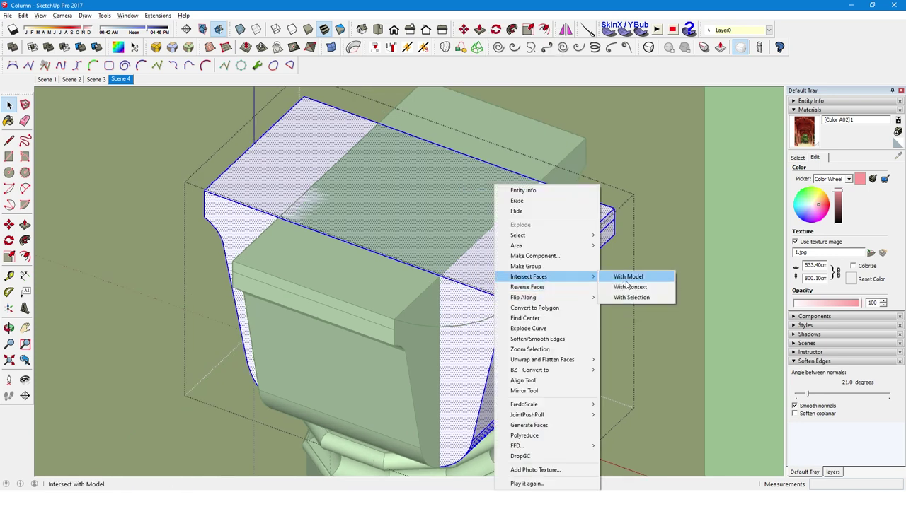
{"action": "left_click", "coordinate": [625, 299]}
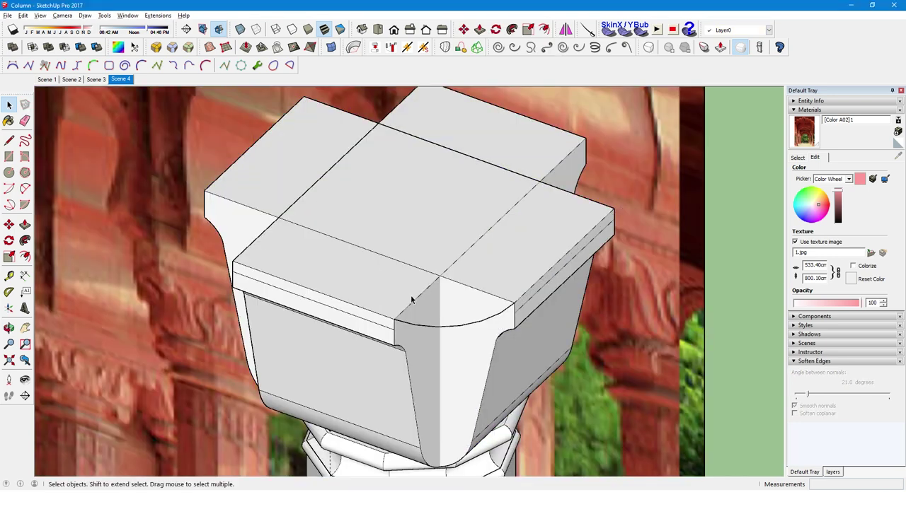
{"action": "left_click", "coordinate": [479, 296]}
Group the capital geometry and intersect all its faces with each other.
{"action": "right_click", "coordinate": [479, 296]}
{"action": "left_click", "coordinate": [530, 119]}
{"action": "double_click", "coordinate": [430, 253]}
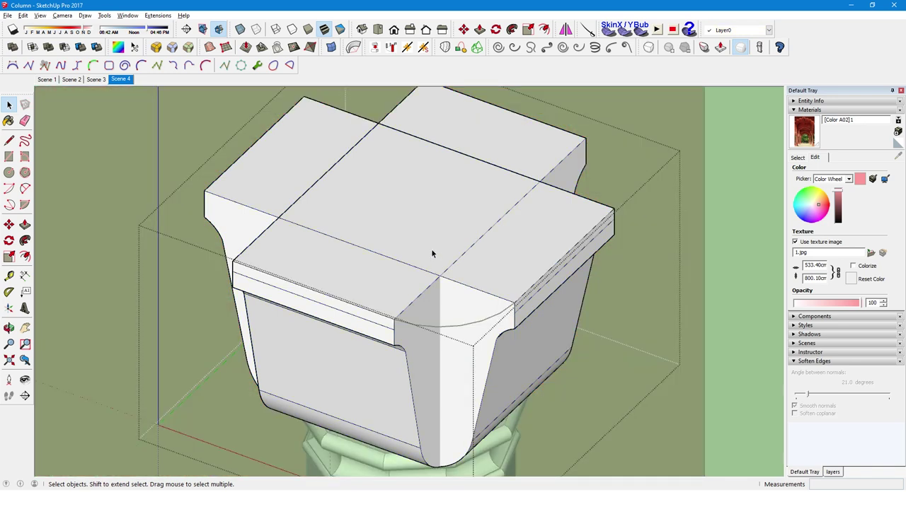
{"action": "right_click", "coordinate": [430, 227]}
{"action": "left_click", "coordinate": [559, 287]}
{"action": "right_click", "coordinate": [439, 249]}
{"action": "triple_click", "coordinate": [397, 262]}
{"action": "right_click", "coordinate": [396, 262]}
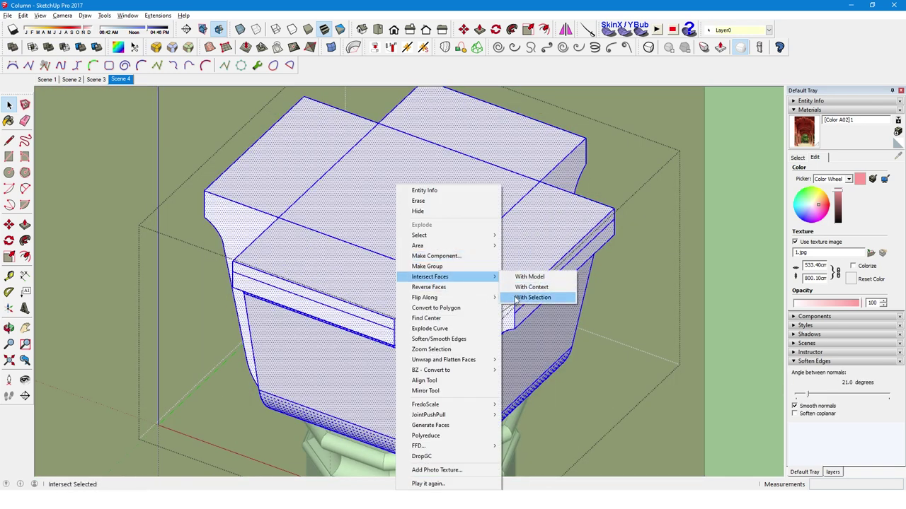
{"action": "left_click", "coordinate": [527, 296]}
Follow Me the vertical corner face along the arc to form a rounded corner lobe.
{"action": "left_click", "coordinate": [458, 305]}
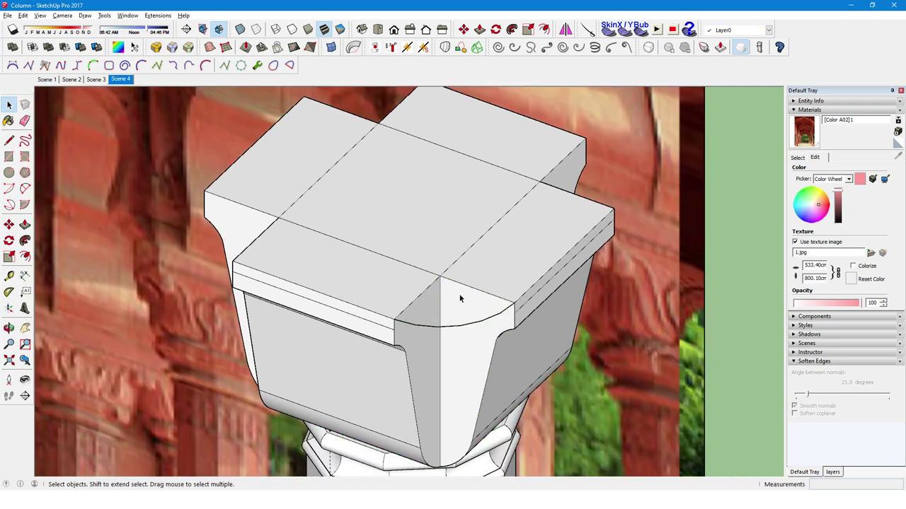
{"action": "double_click", "coordinate": [460, 295]}
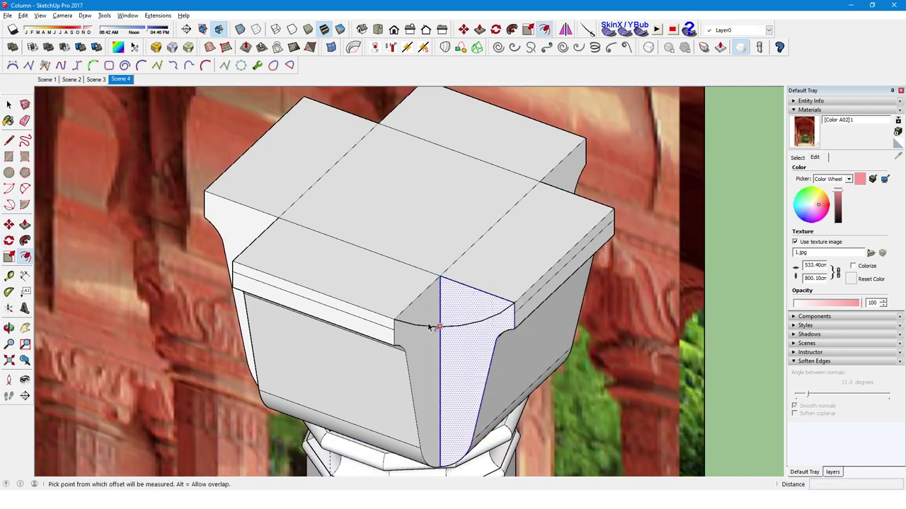
{"action": "left_click", "coordinate": [26, 241]}
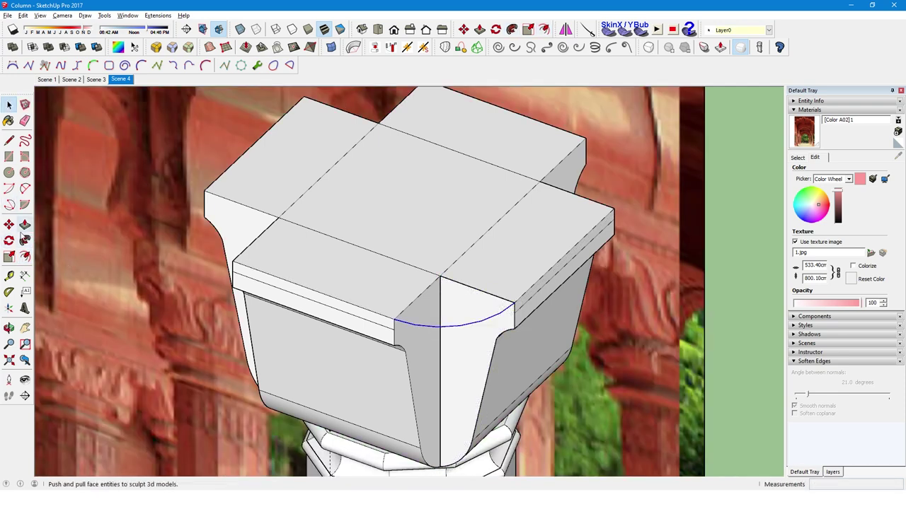
{"action": "left_click", "coordinate": [469, 318]}
{"action": "mouse_move", "coordinate": [469, 317]}
{"action": "middle_mouse_down"}
{"action": "mouse_move", "coordinate": [491, 324]}
{"action": "mouse_move", "coordinate": [465, 348]}
{"action": "middle_mouse_up"}
{"action": "key", "text": "space"}
{"action": "right_click", "coordinate": [463, 350]}
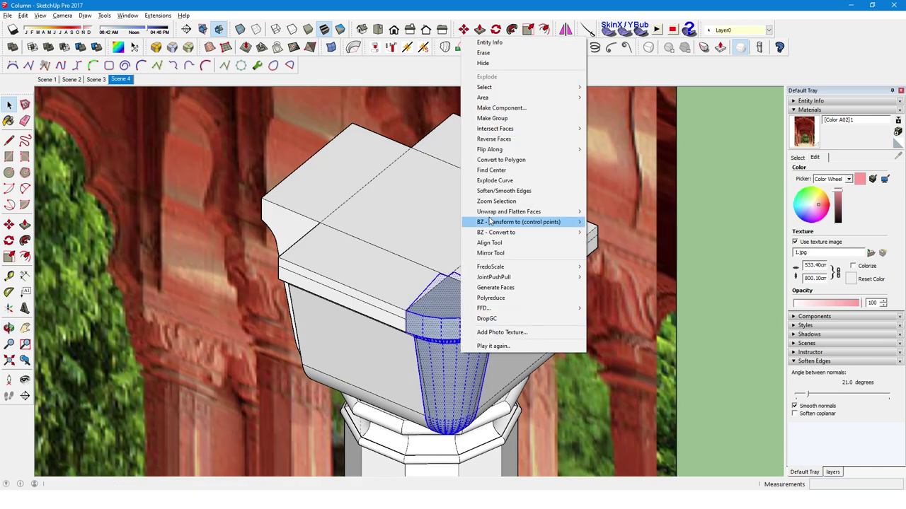
Group the new front-corner lobe and reverse its face orientation.
{"action": "left_click", "coordinate": [491, 118]}
{"action": "double_click", "coordinate": [447, 297]}
{"action": "key", "text": "e"}
{"action": "middle_click_drag", "start_coordinate": [462, 269], "coordinate": [449, 318]}
{"action": "key", "text": "space"}
{"action": "key", "text": "Escape"}
{"action": "left_click", "coordinate": [471, 352]}
{"action": "right_click", "coordinate": [467, 352]}
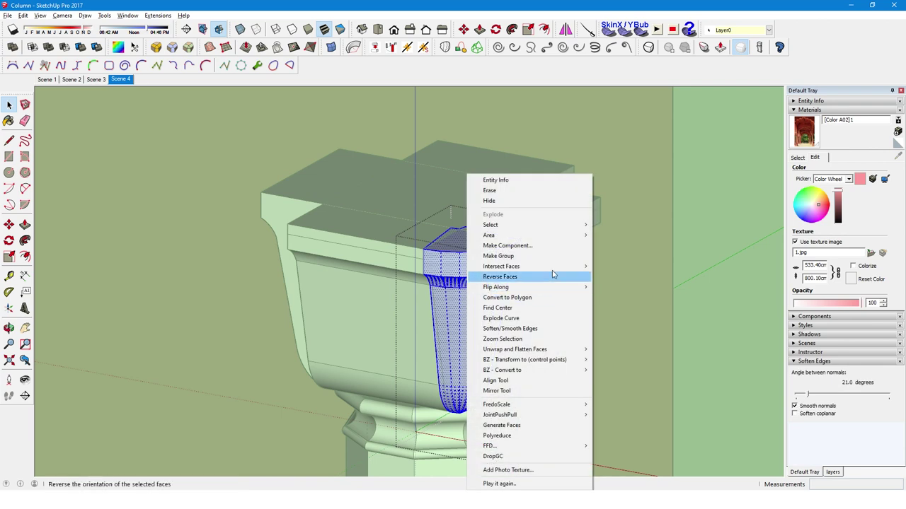
{"action": "left_click", "coordinate": [643, 288]}
Inside the lobe group, erase the stray sliver edges along its side, then close the group.
{"action": "middle_click_drag", "start_coordinate": [467, 322], "coordinate": [467, 278]}
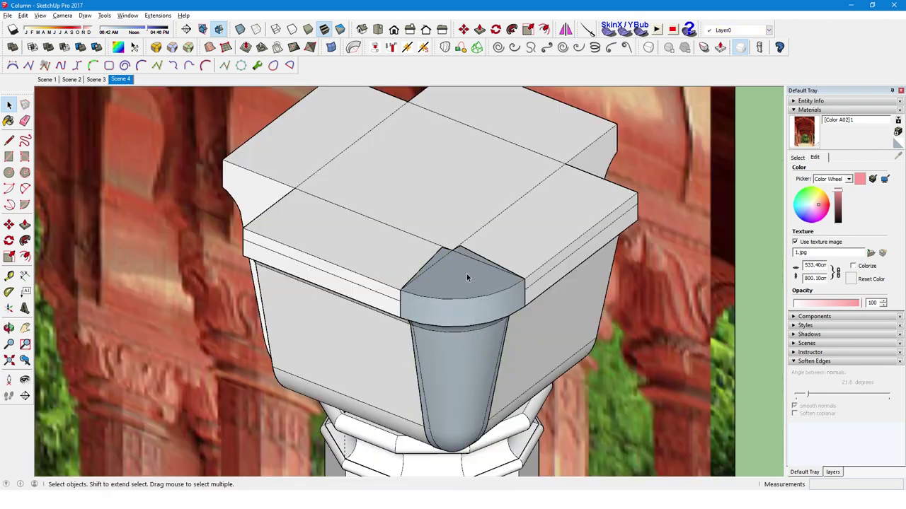
{"action": "double_click", "coordinate": [466, 278]}
{"action": "key", "text": "e"}
{"action": "mouse_move", "coordinate": [520, 310]}
{"action": "middle_mouse_down"}
{"action": "mouse_move", "coordinate": [443, 376]}
{"action": "mouse_move", "coordinate": [425, 374]}
{"action": "middle_mouse_up"}
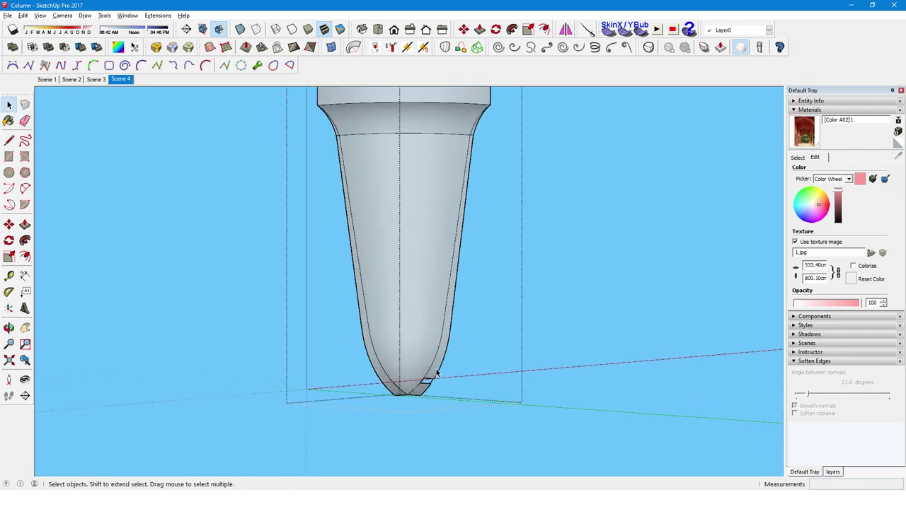
{"action": "scroll", "coordinate": [425, 374], "scroll_direction": "up", "scroll_amount": 3}
{"action": "middle_click_drag", "start_coordinate": [381, 400], "coordinate": [427, 404]}
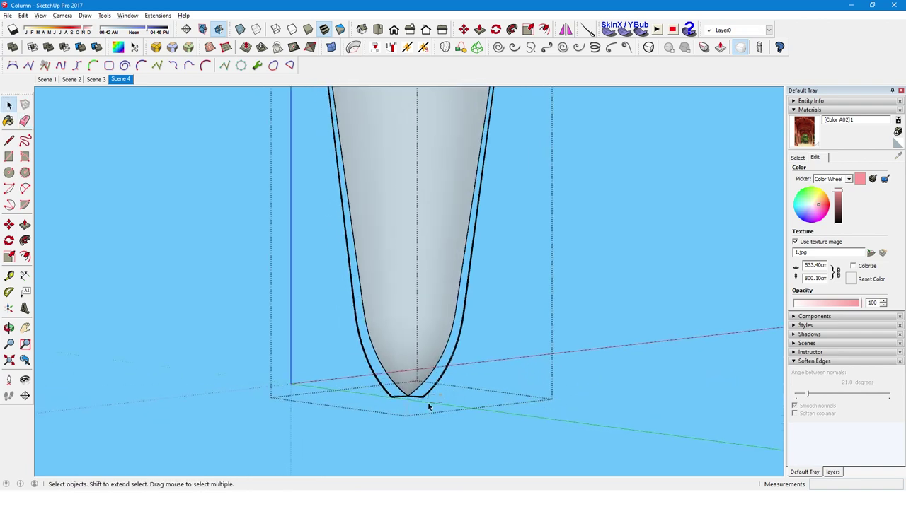
{"action": "scroll", "coordinate": [434, 392], "scroll_direction": "down", "scroll_amount": 4}
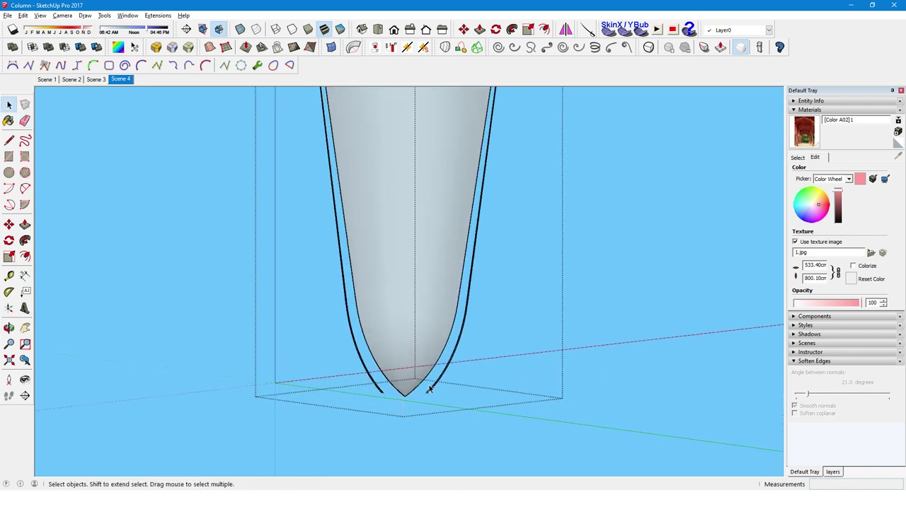
{"action": "scroll", "coordinate": [449, 182], "scroll_direction": "up", "scroll_amount": 5}
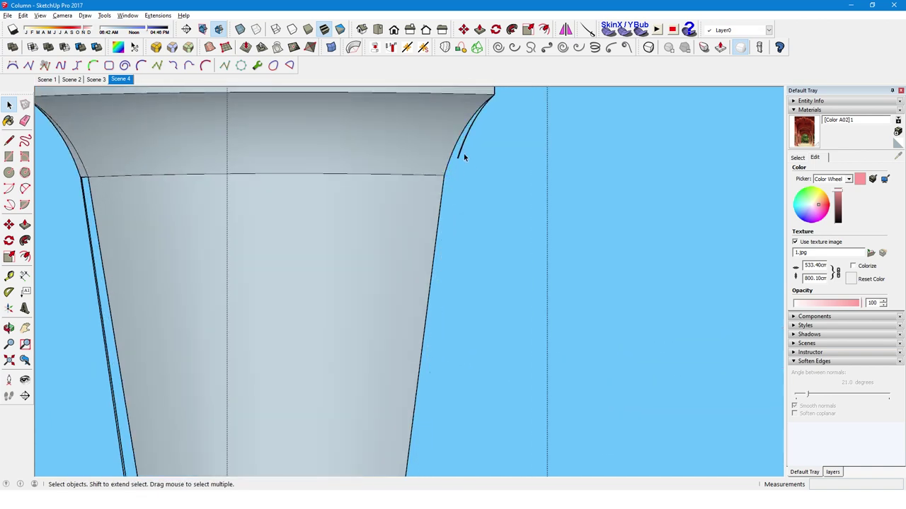
{"action": "scroll", "coordinate": [469, 164], "scroll_direction": "down", "scroll_amount": 2}
{"action": "scroll", "coordinate": [92, 191], "scroll_direction": "up", "scroll_amount": 2}
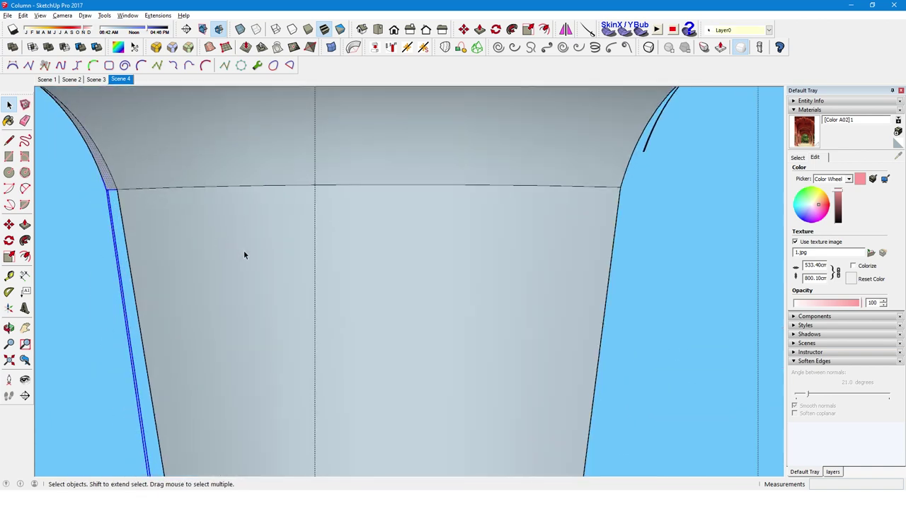
{"action": "scroll", "coordinate": [243, 251], "scroll_direction": "down", "scroll_amount": 1}
{"action": "left_click", "coordinate": [398, 232]}
{"action": "mouse_move", "coordinate": [397, 232]}
{"action": "middle_mouse_down"}
{"action": "mouse_move", "coordinate": [418, 256]}
{"action": "mouse_move", "coordinate": [394, 250]}
{"action": "middle_mouse_up"}
{"action": "triple_click", "coordinate": [408, 188]}
{"action": "scroll", "coordinate": [410, 192], "scroll_direction": "down", "scroll_amount": 1}
{"action": "key", "text": "Escape"}
{"action": "scroll", "coordinate": [440, 218], "scroll_direction": "down", "scroll_amount": 2}
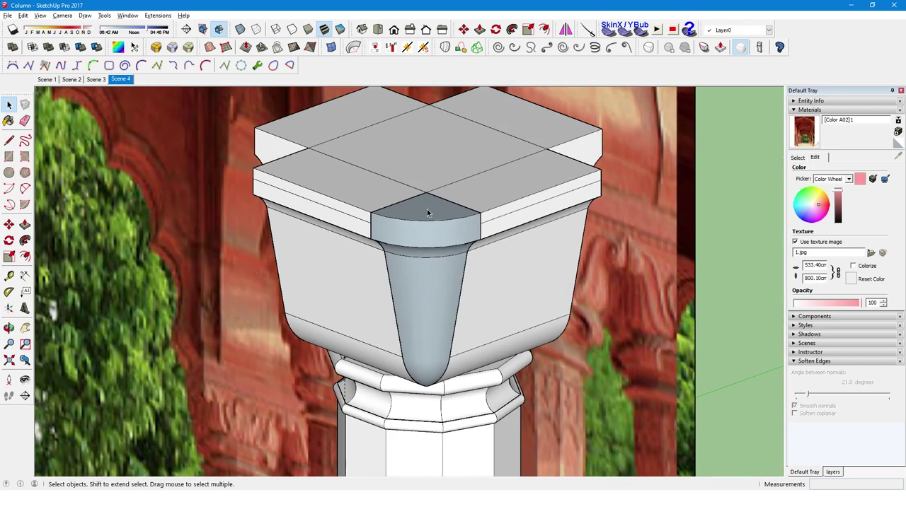
Draw a diagonal on the capital top and rotate-copy the lobe 90° about its centre, 3x.
{"action": "scroll", "coordinate": [458, 316], "scroll_direction": "down", "scroll_amount": 1}
{"action": "key", "text": "l"}
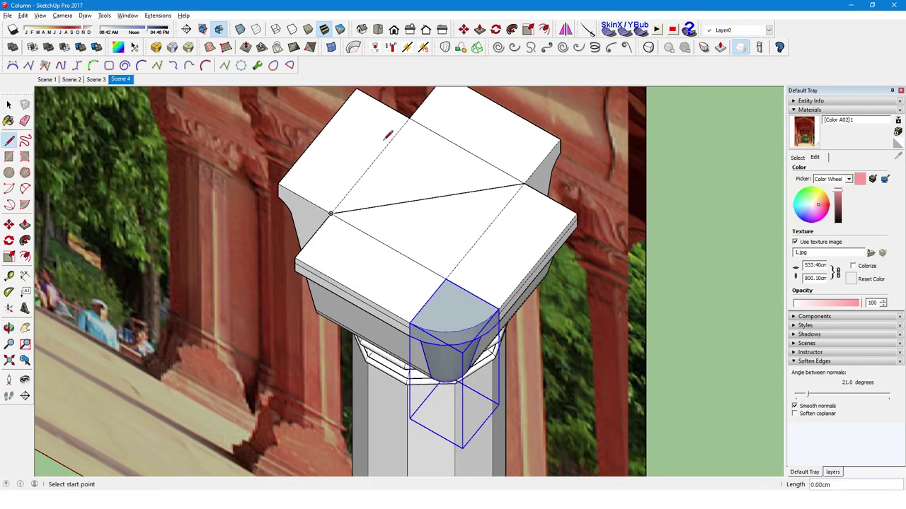
{"action": "left_click", "coordinate": [445, 280]}
{"action": "key", "text": "q"}
{"action": "left_click", "coordinate": [428, 200]}
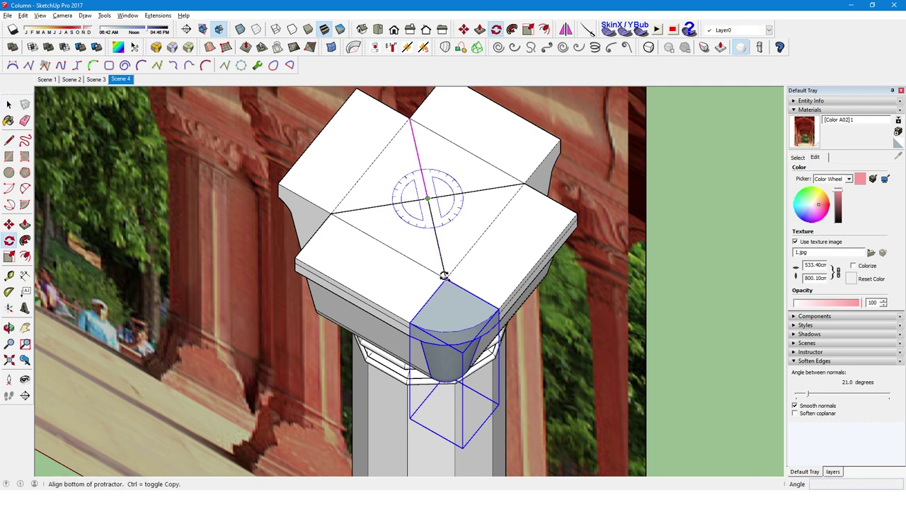
{"action": "left_click", "coordinate": [445, 280]}
{"action": "left_click", "coordinate": [334, 214]}
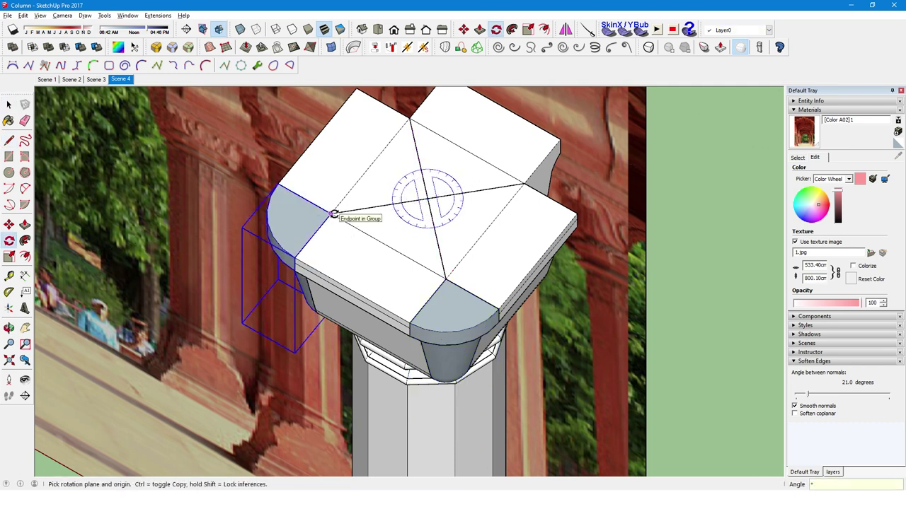
{"action": "type", "text": "3x"}
{"action": "key", "text": "Return"}
{"action": "key", "text": "space"}
{"action": "mouse_move", "coordinate": [431, 192]}
{"action": "middle_mouse_down"}
{"action": "mouse_move", "coordinate": [376, 258]}
{"action": "mouse_move", "coordinate": [472, 175]}
{"action": "middle_mouse_up"}
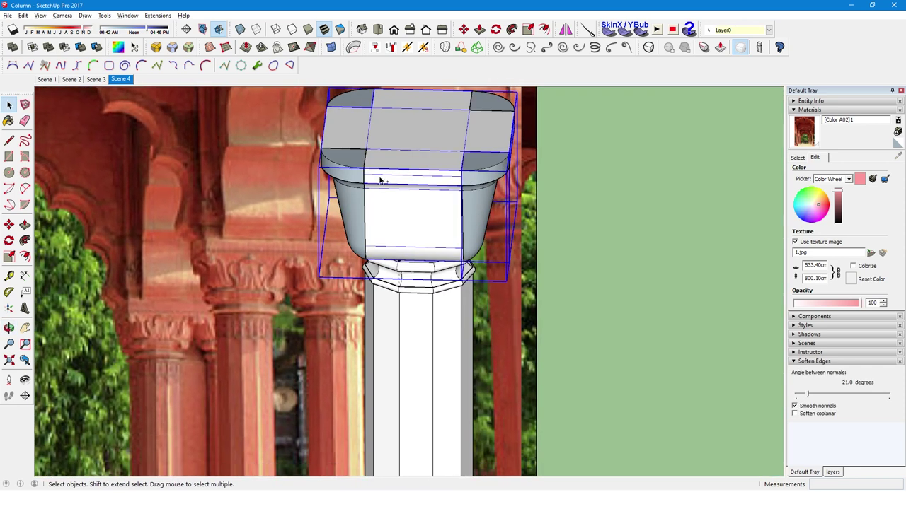
Inspect the left corner lobe inside the capital group, then return to the photo-matched arcade view.
{"action": "right_click", "coordinate": [428, 130]}
{"action": "key", "text": "Escape"}
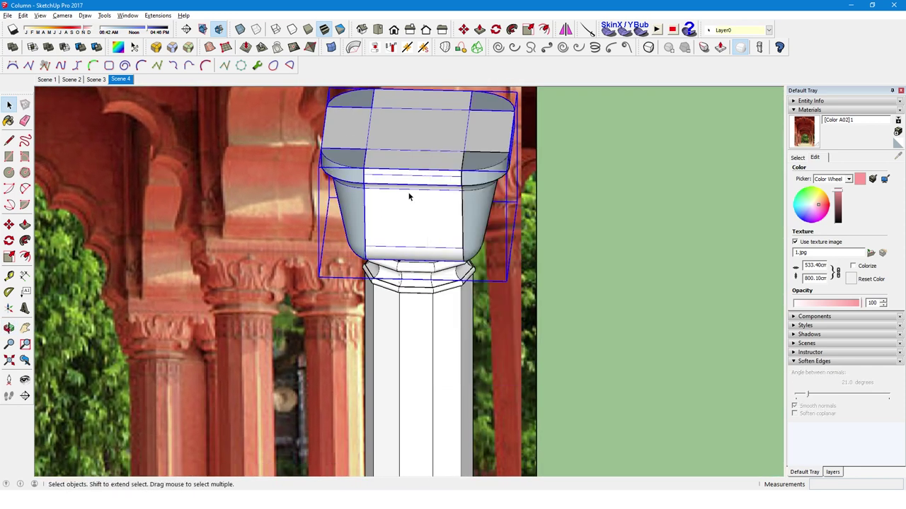
{"action": "double_click", "coordinate": [408, 196]}
{"action": "left_click", "coordinate": [351, 188]}
{"action": "mouse_move", "coordinate": [493, 227]}
{"action": "middle_mouse_down"}
{"action": "mouse_move", "coordinate": [443, 175]}
{"action": "mouse_move", "coordinate": [396, 163]}
{"action": "middle_mouse_up"}
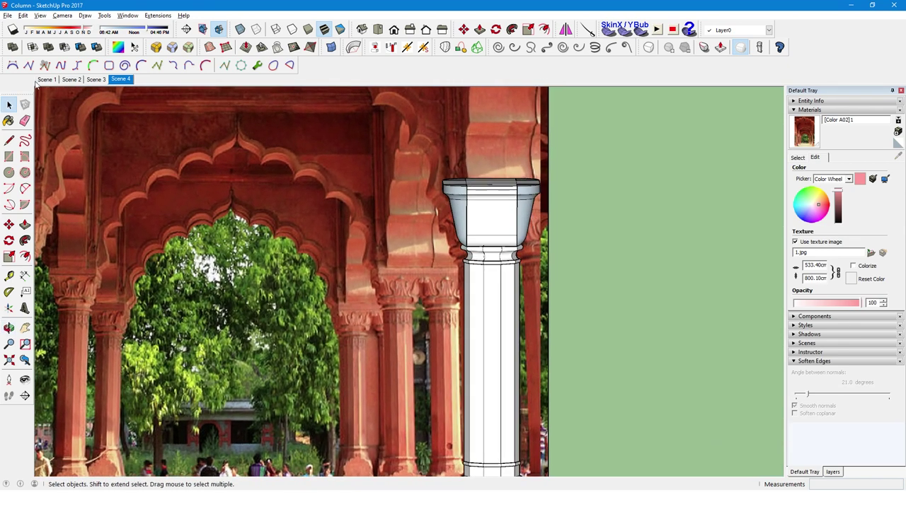
{"action": "left_click", "coordinate": [7, 15]}
{"action": "left_click", "coordinate": [22, 49]}
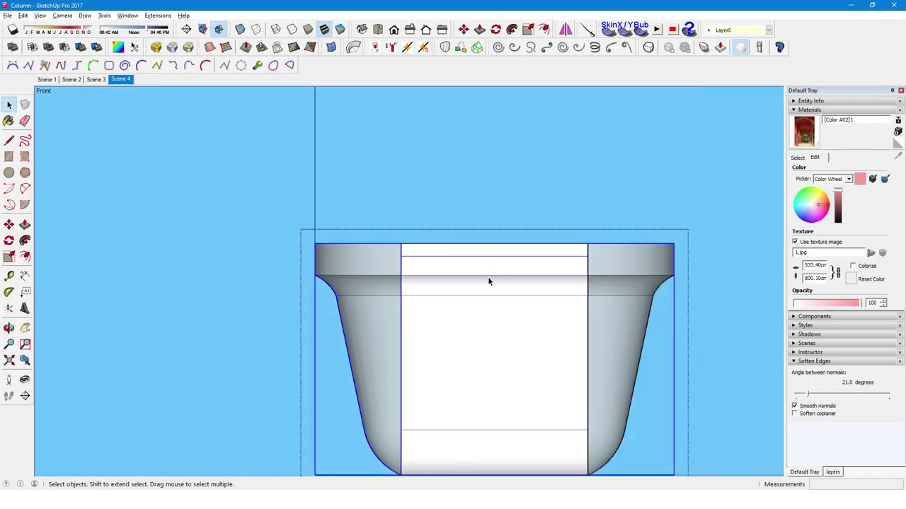
Move the capital's top edge down 5 and return to the front view, selecting the top geometry.
{"action": "right_click", "coordinate": [482, 298]}
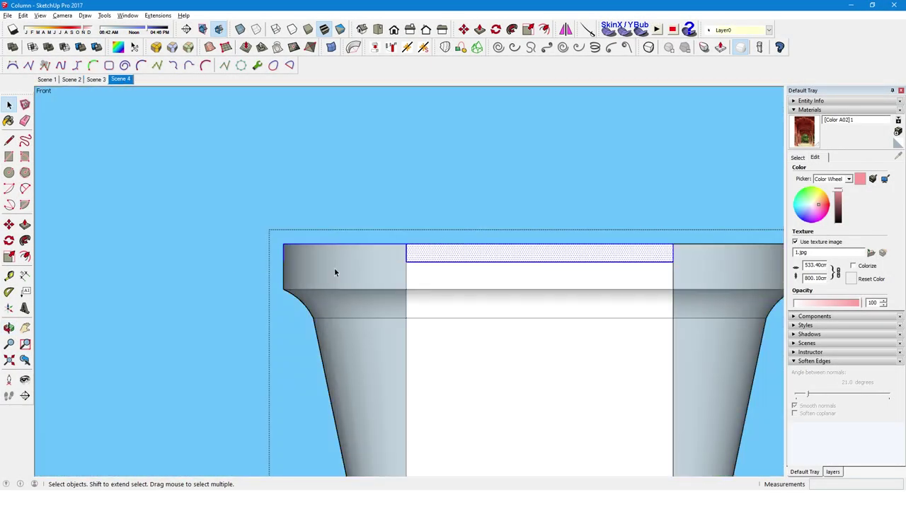
{"action": "key", "text": "e"}
{"action": "key", "text": "space"}
{"action": "key", "text": "m"}
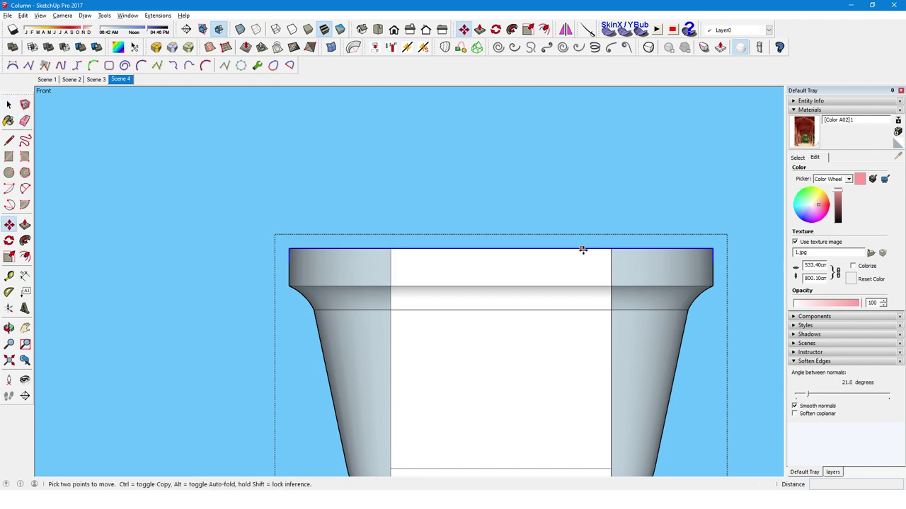
{"action": "left_click", "coordinate": [582, 250]}
{"action": "left_click", "coordinate": [597, 283]}
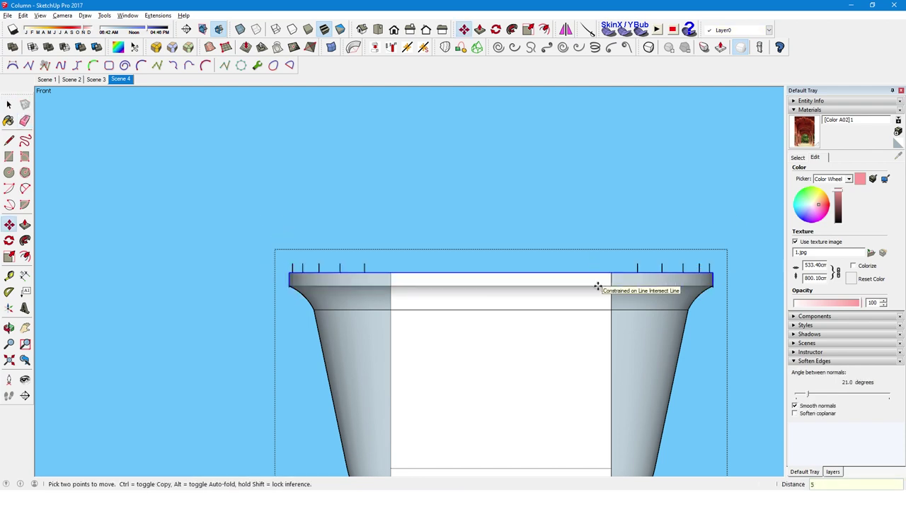
{"action": "middle_click_drag", "start_coordinate": [596, 283], "coordinate": [525, 291]}
{"action": "key", "text": "space"}
{"action": "left_click", "coordinate": [95, 78]}
{"action": "left_click", "coordinate": [120, 79]}
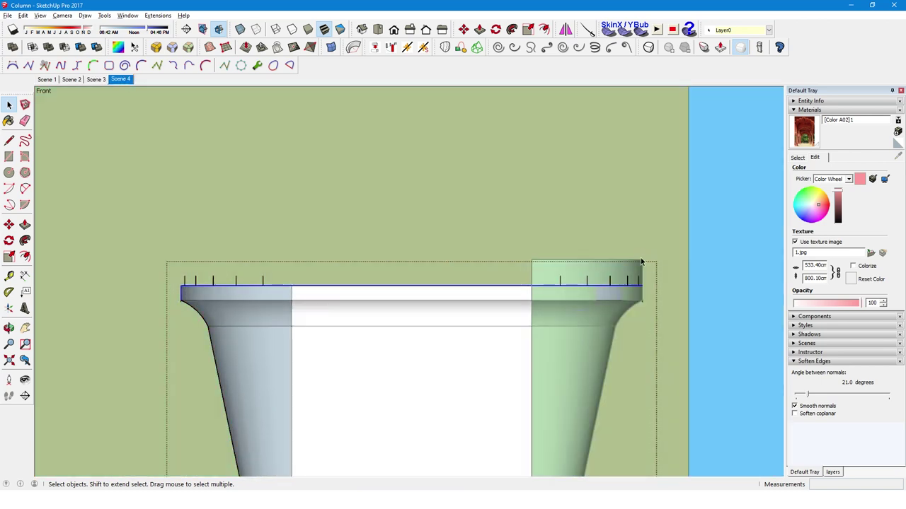
{"action": "scroll", "coordinate": [611, 287], "scroll_direction": "down", "scroll_amount": 3}
{"action": "middle_click_drag", "start_coordinate": [484, 239], "coordinate": [503, 287]}
{"action": "key", "text": "f"}
{"action": "left_click_drag", "start_coordinate": [727, 232], "coordinate": [255, 290]}
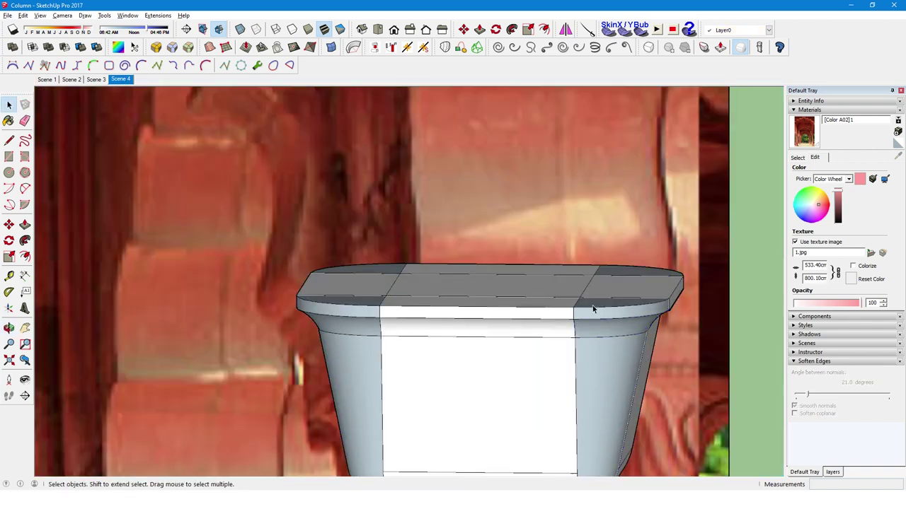
Erase the dividing edges on the capital top so it becomes one merged face.
{"action": "scroll", "coordinate": [593, 307], "scroll_direction": "down", "scroll_amount": 2}
{"action": "scroll", "coordinate": [686, 234], "scroll_direction": "down", "scroll_amount": 5}
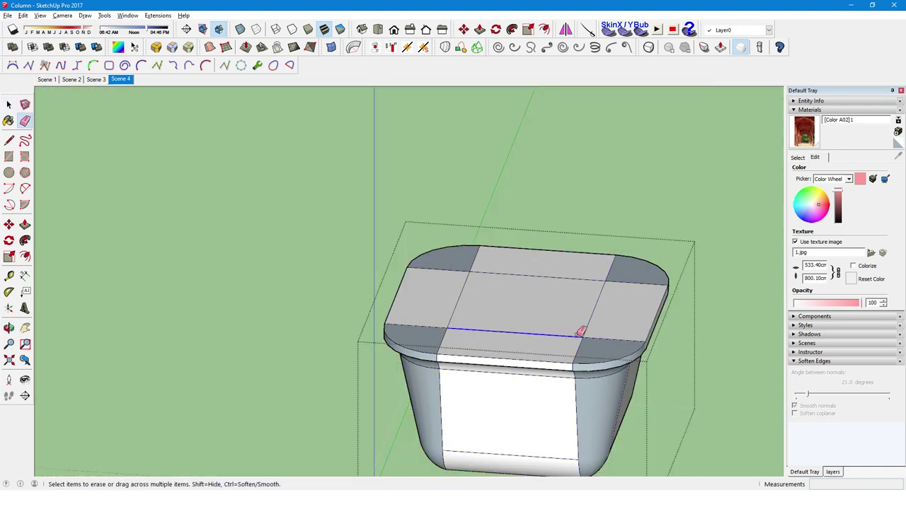
{"action": "left_click", "coordinate": [580, 330]}
{"action": "mouse_move", "coordinate": [596, 326]}
{"action": "left_mouse_down"}
{"action": "mouse_move", "coordinate": [447, 266]}
{"action": "mouse_move", "coordinate": [446, 320]}
{"action": "left_mouse_up"}
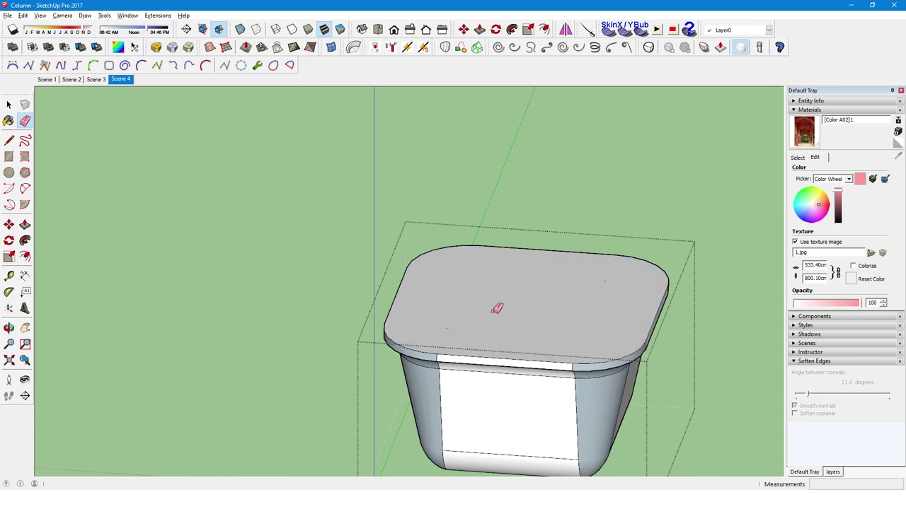
{"action": "scroll", "coordinate": [545, 288], "scroll_direction": "down", "scroll_amount": 2}
{"action": "key", "text": "space"}
{"action": "left_click", "coordinate": [545, 289]}
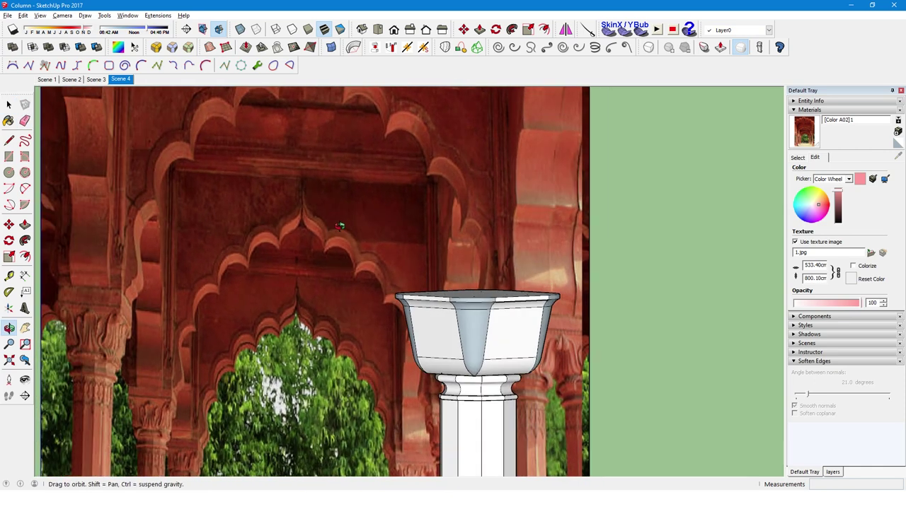
{"action": "left_click_drag", "start_coordinate": [340, 226], "coordinate": [515, 301]}
{"action": "key", "text": "space"}
{"action": "scroll", "coordinate": [515, 301], "scroll_direction": "up", "scroll_amount": 2}
{"action": "scroll", "coordinate": [477, 341], "scroll_direction": "up", "scroll_amount": 1}
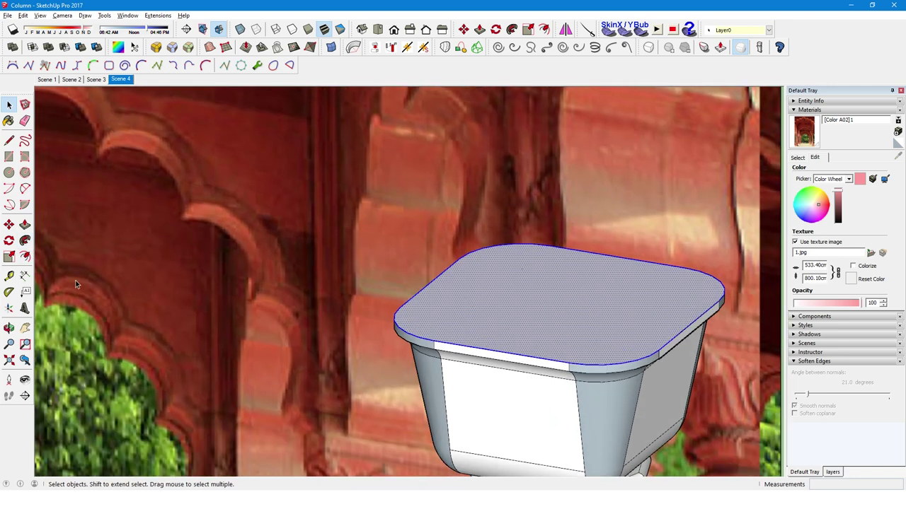
Offset the top face's outline to create an inner loop on the capital top.
{"action": "key", "text": "f"}
{"action": "left_click", "coordinate": [477, 341]}
{"action": "left_click", "coordinate": [495, 350]}
{"action": "key", "text": "space"}
{"action": "scroll", "coordinate": [583, 319], "scroll_direction": "down", "scroll_amount": 1}
{"action": "key", "text": "p"}
{"action": "key", "text": "space"}
{"action": "scroll", "coordinate": [559, 311], "scroll_direction": "down", "scroll_amount": 2}
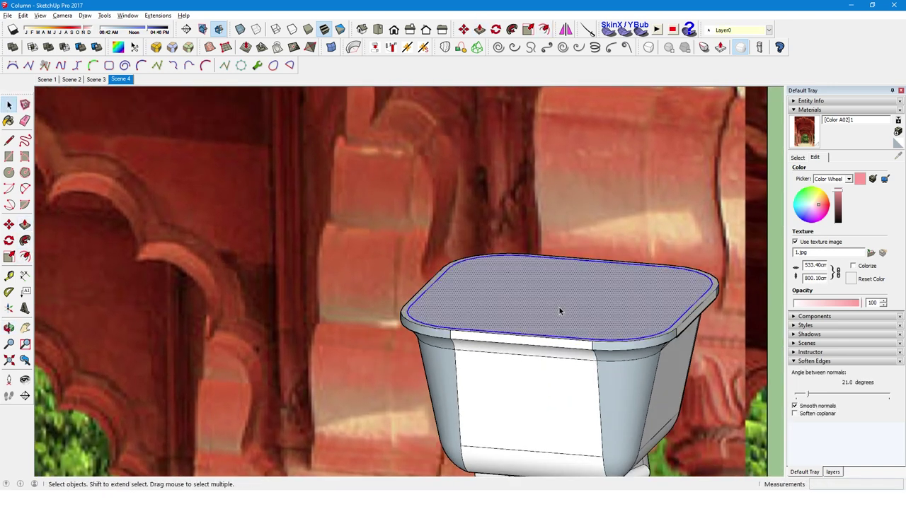
{"action": "scroll", "coordinate": [546, 303], "scroll_direction": "down", "scroll_amount": 3}
{"action": "mouse_move", "coordinate": [545, 303]}
{"action": "middle_mouse_down"}
{"action": "mouse_move", "coordinate": [558, 295]}
{"action": "mouse_move", "coordinate": [527, 242]}
{"action": "mouse_move", "coordinate": [435, 238]}
{"action": "mouse_move", "coordinate": [488, 297]}
{"action": "middle_mouse_up"}
{"action": "key", "text": "p"}
{"action": "scroll", "coordinate": [490, 299], "scroll_direction": "up", "scroll_amount": 3}
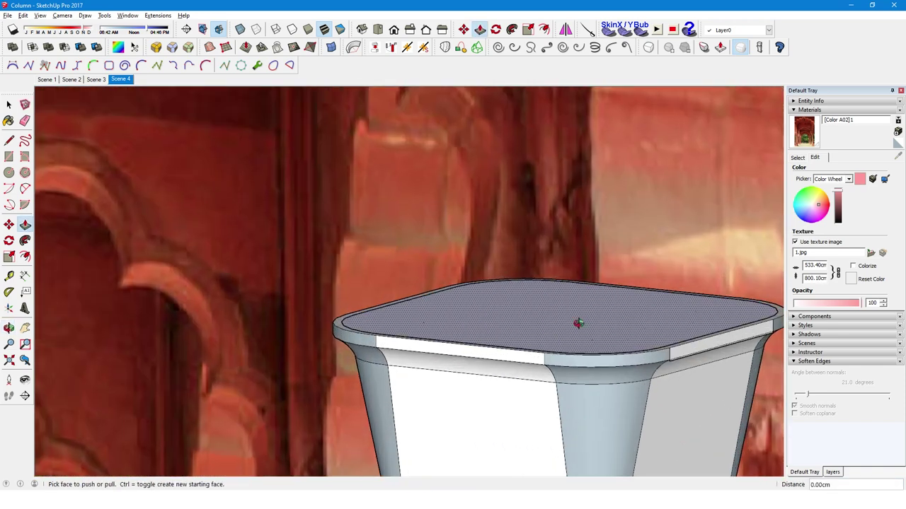
{"action": "scroll", "coordinate": [585, 320], "scroll_direction": "up", "scroll_amount": 2}
{"action": "key", "text": "space"}
{"action": "left_click", "coordinate": [25, 241]}
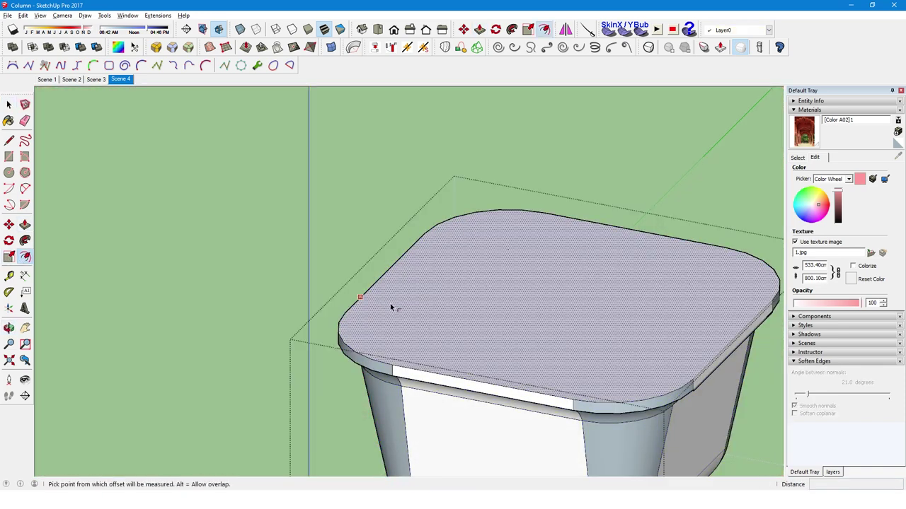
{"action": "key", "text": "space"}
Push/Pull the capital's top face up 3 cm and check the slab against the photo.
{"action": "key", "text": "p"}
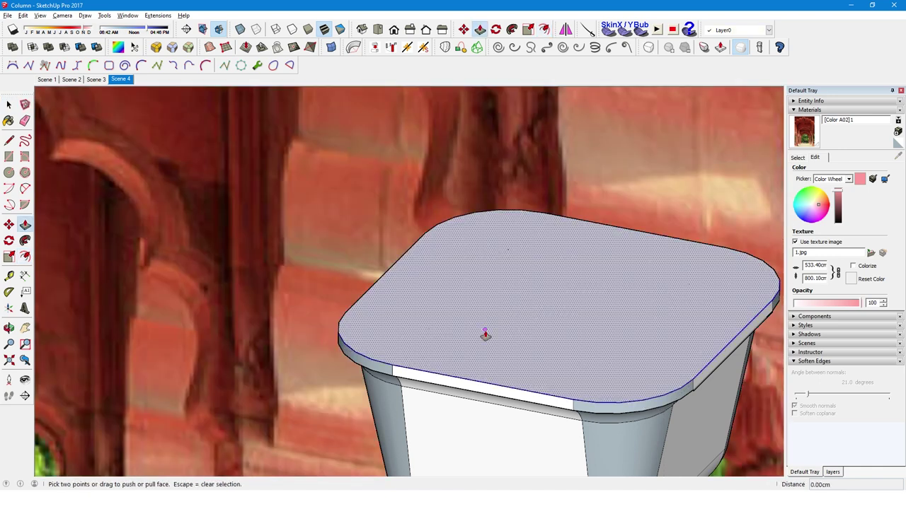
{"action": "left_click", "coordinate": [485, 336]}
{"action": "type", "text": "3"}
{"action": "key", "text": "Return"}
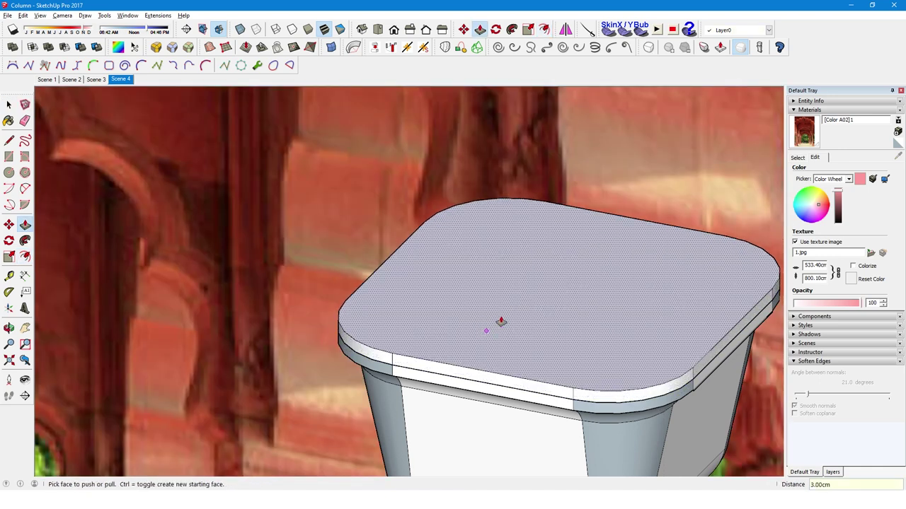
{"action": "scroll", "coordinate": [489, 299], "scroll_direction": "down", "scroll_amount": 3}
{"action": "scroll", "coordinate": [524, 283], "scroll_direction": "down", "scroll_amount": 2}
{"action": "middle_click_drag", "start_coordinate": [492, 290], "coordinate": [457, 233]}
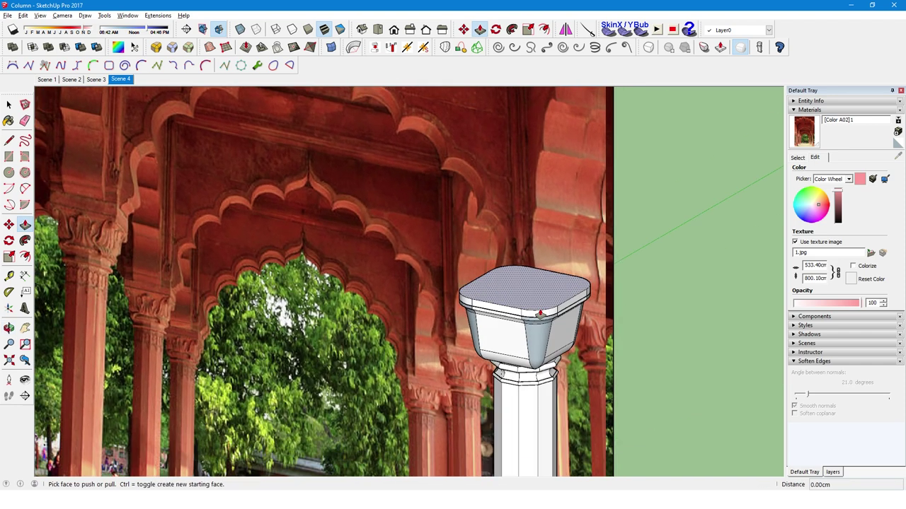
{"action": "scroll", "coordinate": [509, 283], "scroll_direction": "up", "scroll_amount": 2}
{"action": "middle_click_drag", "start_coordinate": [510, 283], "coordinate": [448, 263]}
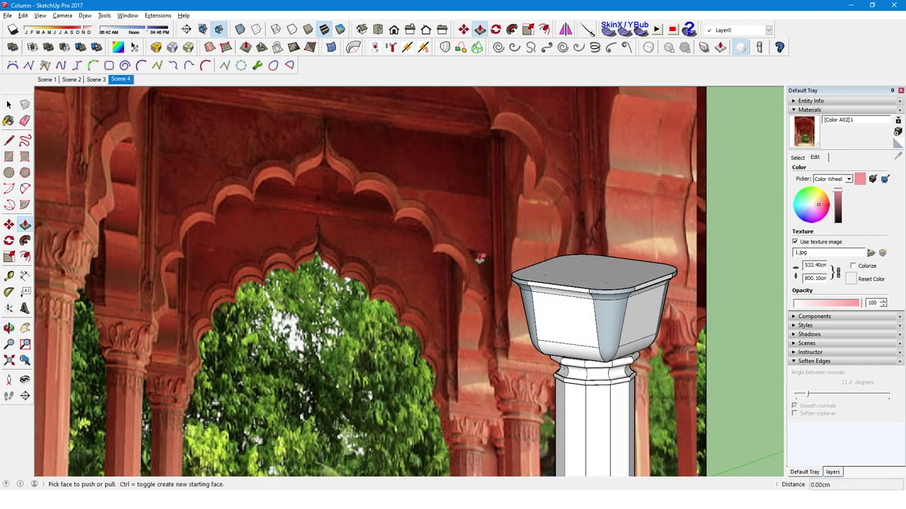
{"action": "scroll", "coordinate": [597, 278], "scroll_direction": "down", "scroll_amount": 3}
{"action": "scroll", "coordinate": [496, 244], "scroll_direction": "down", "scroll_amount": 2}
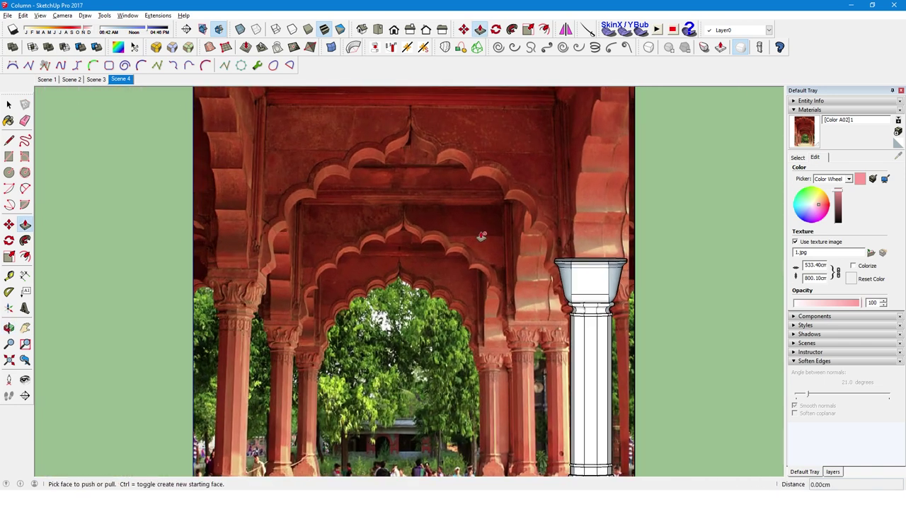
{"action": "scroll", "coordinate": [481, 236], "scroll_direction": "up", "scroll_amount": 1}
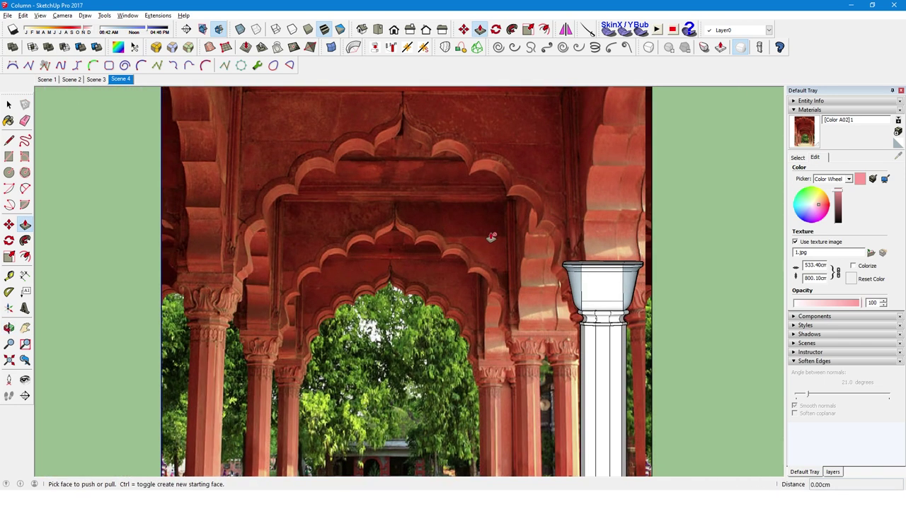
{"action": "scroll", "coordinate": [617, 238], "scroll_direction": "up", "scroll_amount": 1}
{"action": "scroll", "coordinate": [617, 238], "scroll_direction": "up", "scroll_amount": 1}
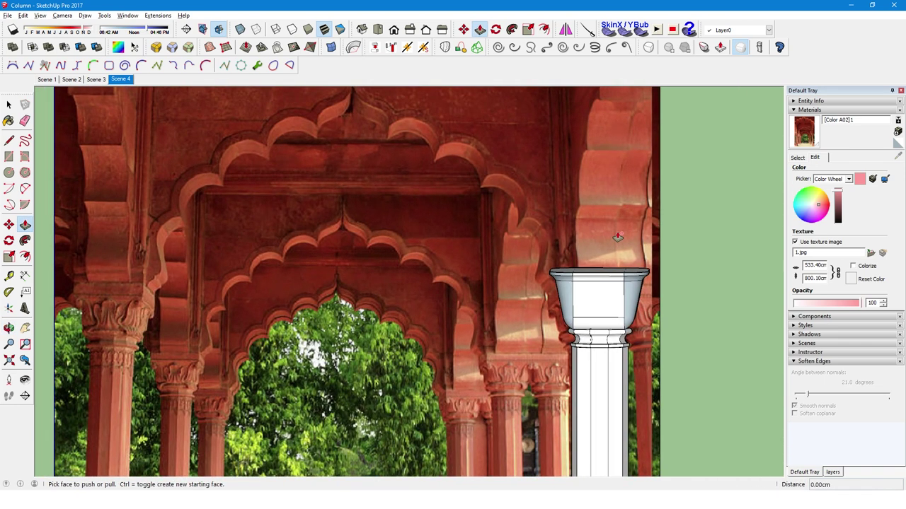
{"action": "scroll", "coordinate": [617, 237], "scroll_direction": "up", "scroll_amount": 1}
{"action": "key", "text": "space"}
{"action": "left_click", "coordinate": [584, 303]}
Group the capital's top face and draw a line extending its top edge to square one corner.
{"action": "right_click", "coordinate": [584, 303]}
{"action": "left_click", "coordinate": [623, 275]}
{"action": "middle_click_drag", "start_coordinate": [558, 269], "coordinate": [467, 243]}
{"action": "key", "text": "l"}
{"action": "left_click", "coordinate": [429, 191]}
{"action": "left_click", "coordinate": [496, 199]}
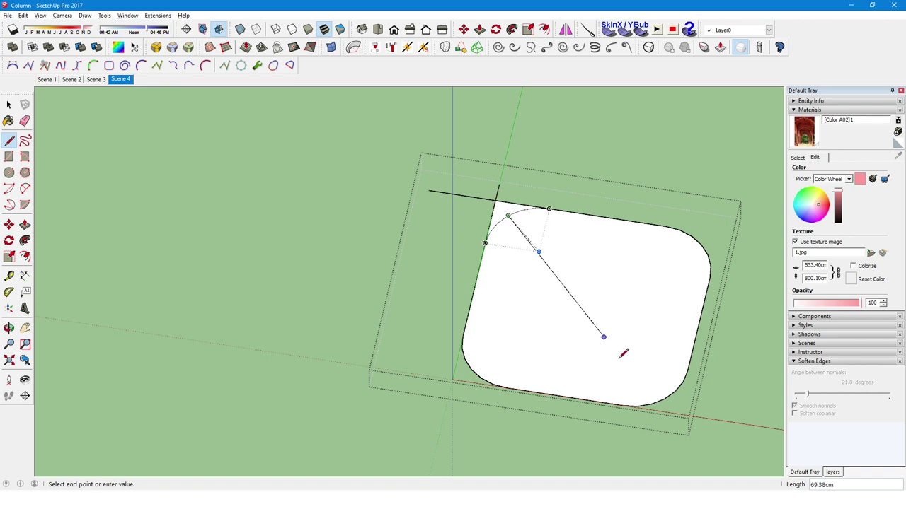
{"action": "key", "text": "space"}
{"action": "left_click", "coordinate": [503, 211]}
{"action": "key", "text": "q"}
{"action": "left_click", "coordinate": [576, 303]}
{"action": "key", "text": "Escape"}
Draw the left and bottom edges out to square corners, closing the rectangular outline.
{"action": "key", "text": "l"}
{"action": "left_click_drag", "start_coordinate": [462, 348], "coordinate": [447, 402]}
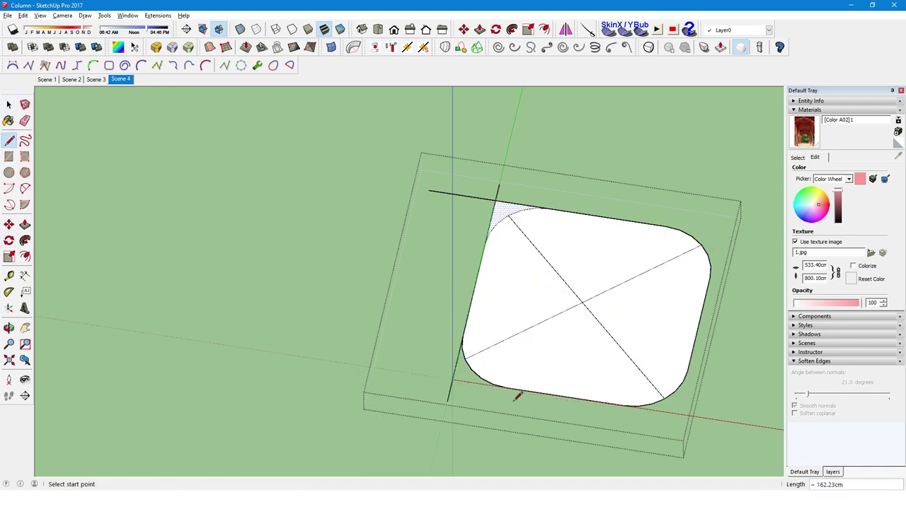
{"action": "left_click", "coordinate": [713, 420]}
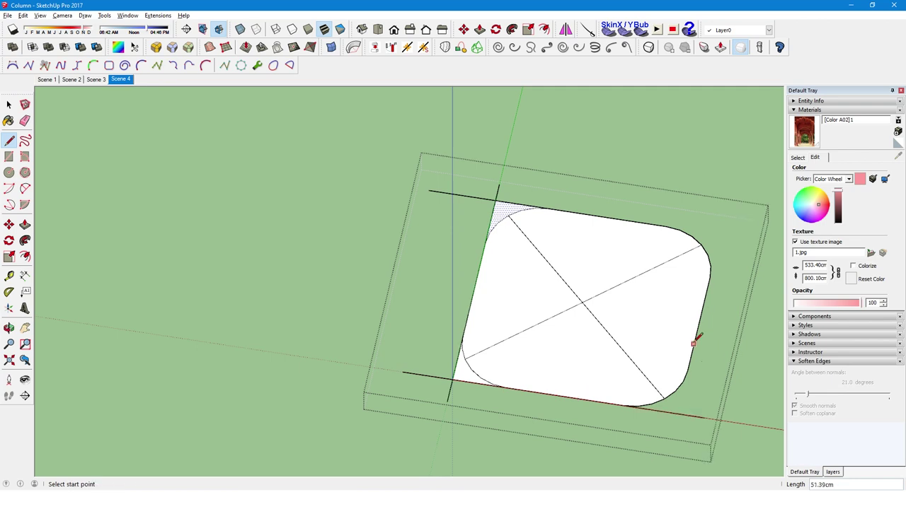
{"action": "left_click", "coordinate": [738, 235]}
{"action": "key", "text": "e"}
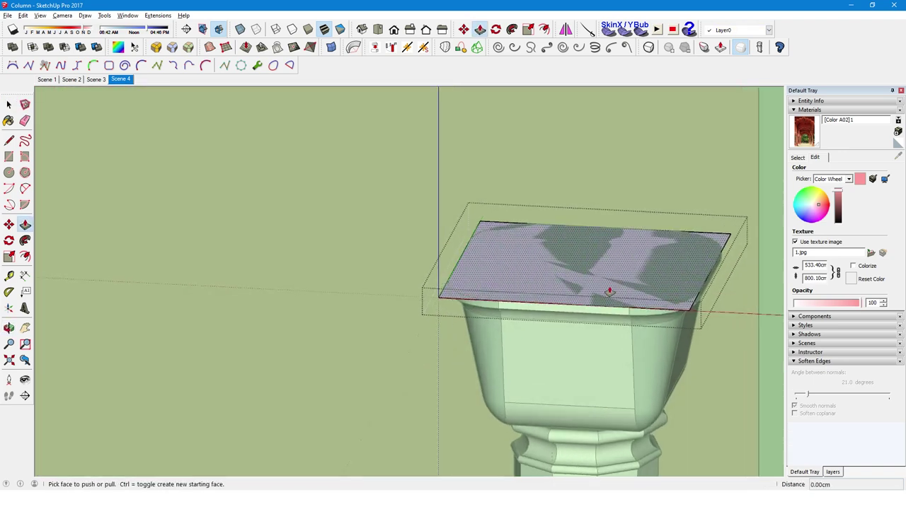
{"action": "left_click", "coordinate": [649, 268]}
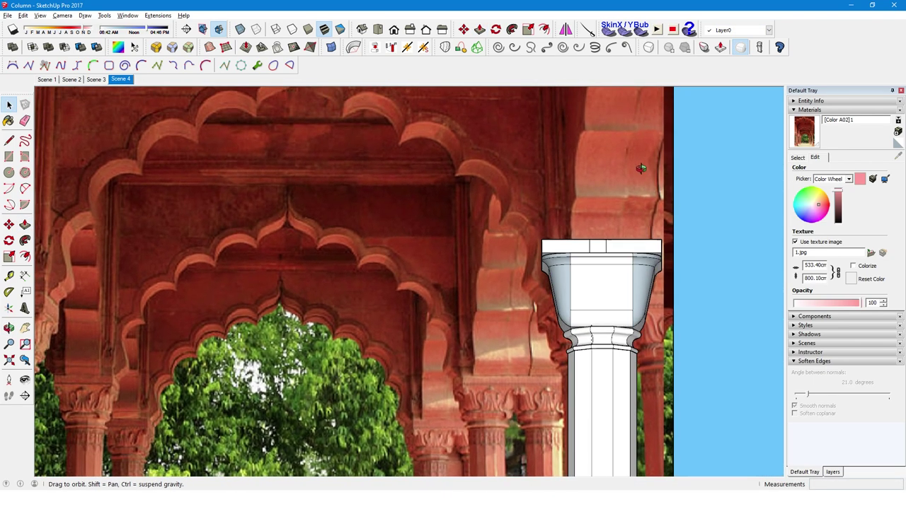
Push/Pull the squared face up into a thick rectangular slab.
{"action": "scroll", "coordinate": [613, 290], "scroll_direction": "up", "scroll_amount": 1}
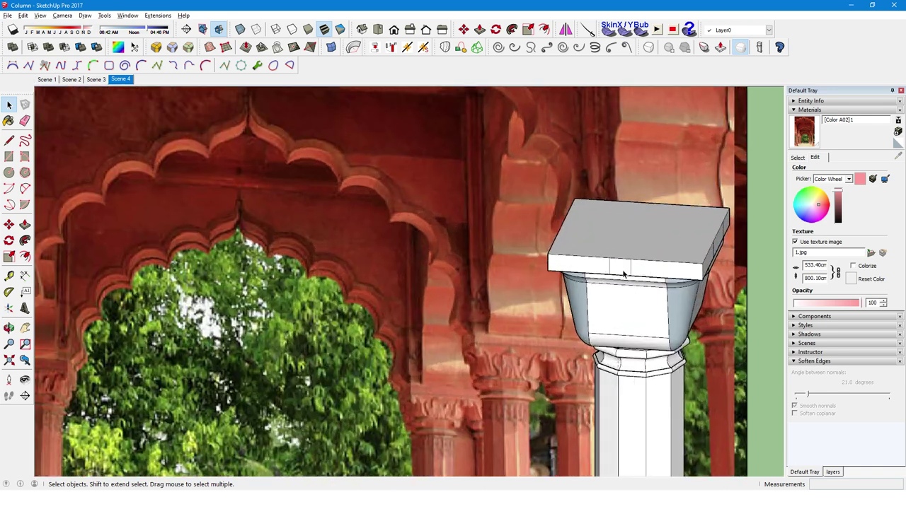
{"action": "middle_click_drag", "start_coordinate": [635, 262], "coordinate": [625, 254]}
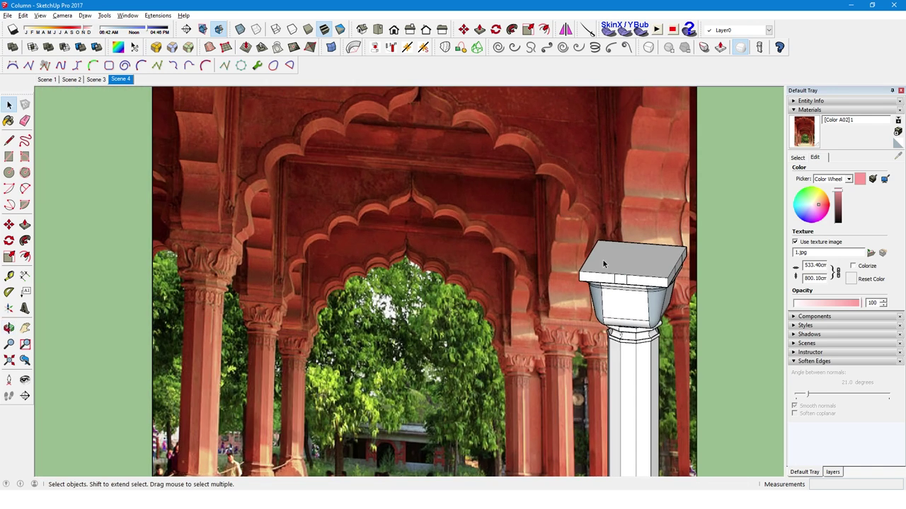
{"action": "key", "text": "p"}
{"action": "left_click_drag", "start_coordinate": [619, 267], "coordinate": [627, 249]}
{"action": "left_click", "coordinate": [627, 249]}
{"action": "key", "text": "e"}
{"action": "scroll", "coordinate": [634, 268], "scroll_direction": "up", "scroll_amount": 1}
{"action": "mouse_move", "coordinate": [627, 285]}
{"action": "middle_mouse_down"}
{"action": "mouse_move", "coordinate": [554, 304]}
{"action": "mouse_move", "coordinate": [461, 291]}
{"action": "mouse_move", "coordinate": [708, 263]}
{"action": "mouse_move", "coordinate": [404, 252]}
{"action": "middle_mouse_up"}
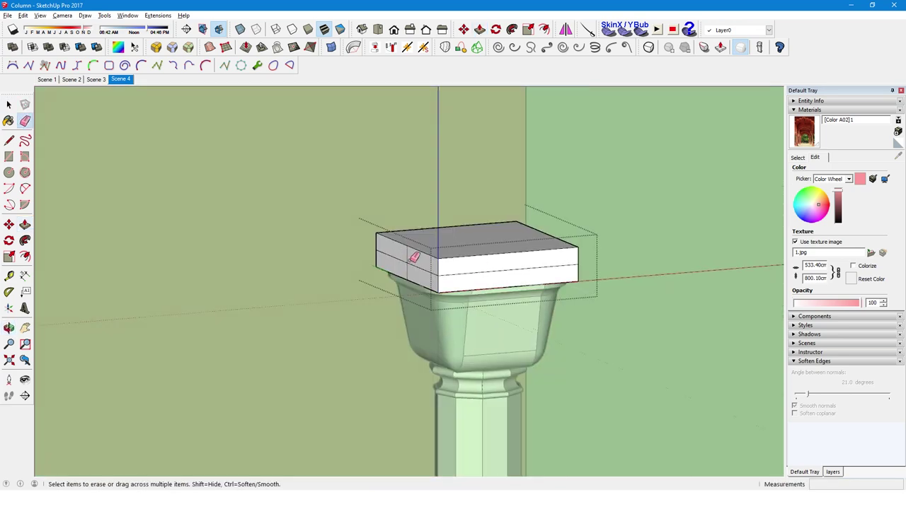
{"action": "key", "text": "space"}
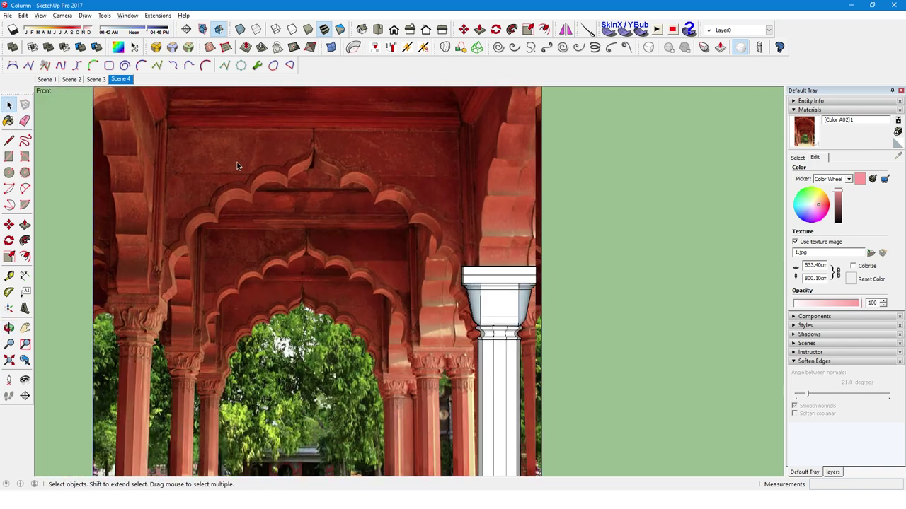
Switch to Scene 4 and start a guide line at the arch apex in the photo.
{"action": "left_click", "coordinate": [102, 80]}
{"action": "left_click", "coordinate": [117, 79]}
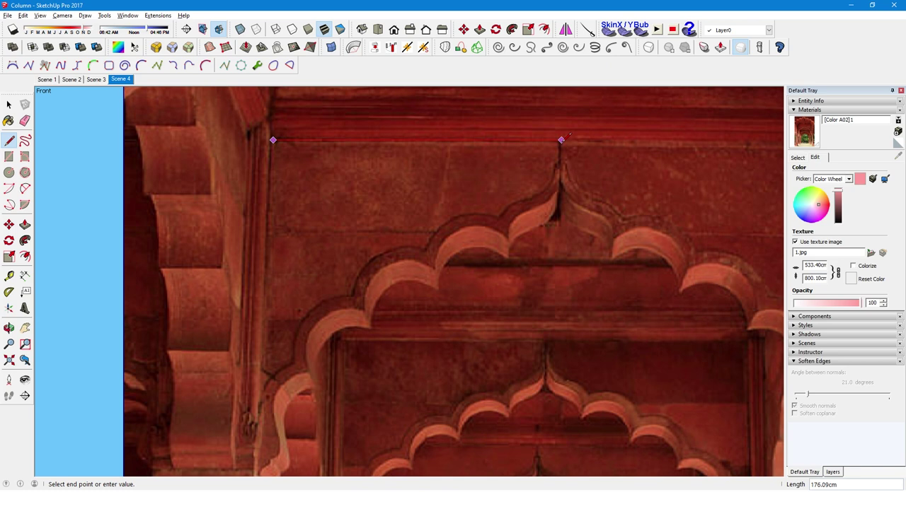
{"action": "left_click", "coordinate": [559, 140]}
{"action": "scroll", "coordinate": [560, 140], "scroll_direction": "down", "scroll_amount": 2}
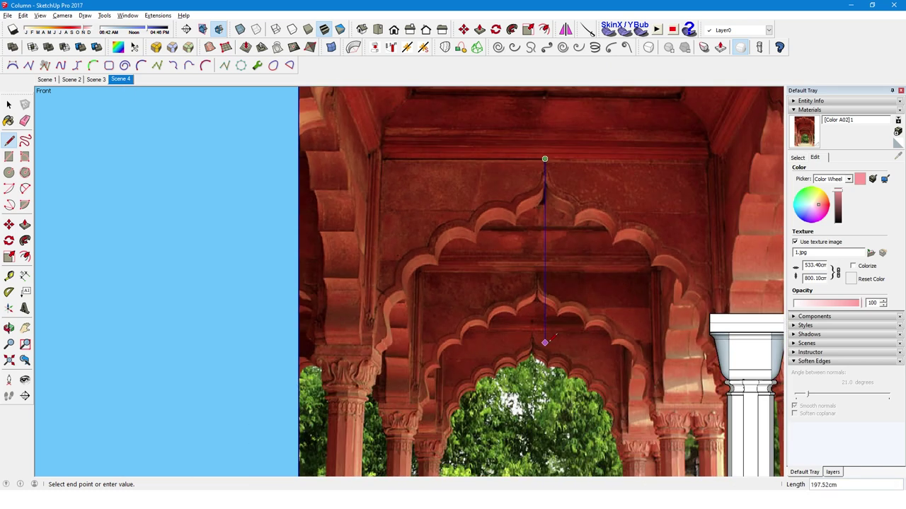
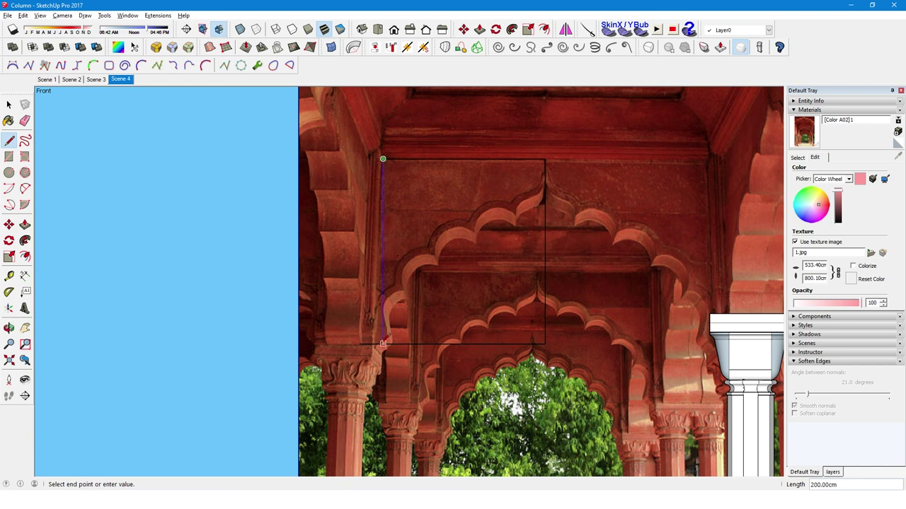
Close the rectangular outline into a face and draw a circle over the first arch lobe.
{"action": "left_click", "coordinate": [383, 344]}
{"action": "key", "text": "space"}
{"action": "scroll", "coordinate": [521, 239], "scroll_direction": "up", "scroll_amount": 2}
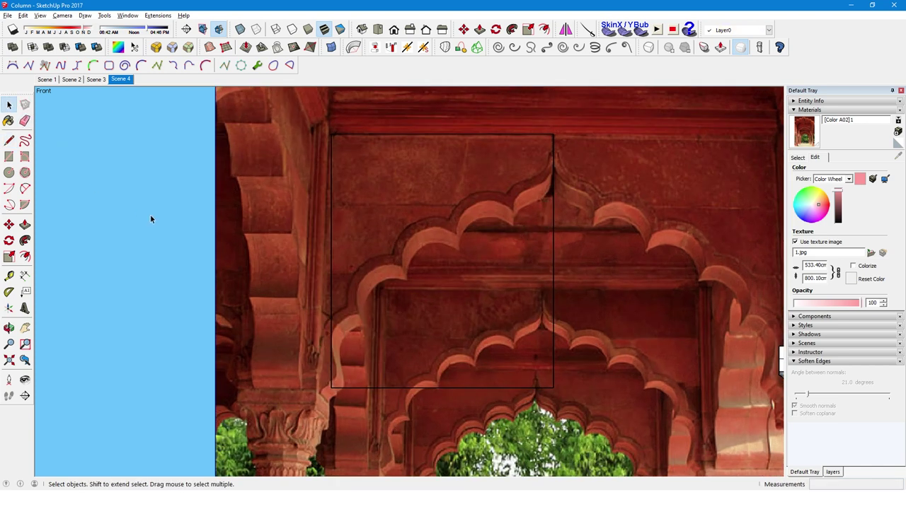
{"action": "left_click", "coordinate": [9, 173]}
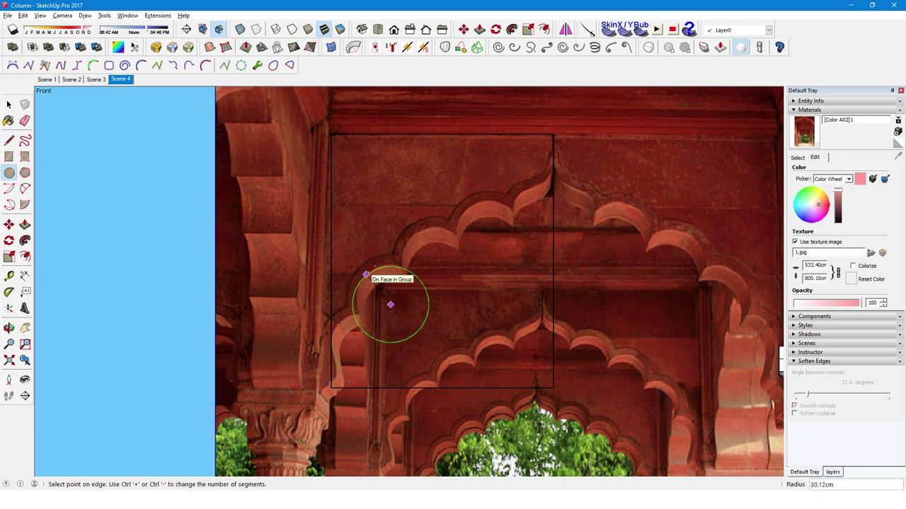
{"action": "left_click", "coordinate": [366, 273]}
{"action": "key", "text": "space"}
Scale the circle down to about 0.83 of its size to fit the lobe.
{"action": "left_click", "coordinate": [388, 305]}
{"action": "key", "text": "ctrl"}
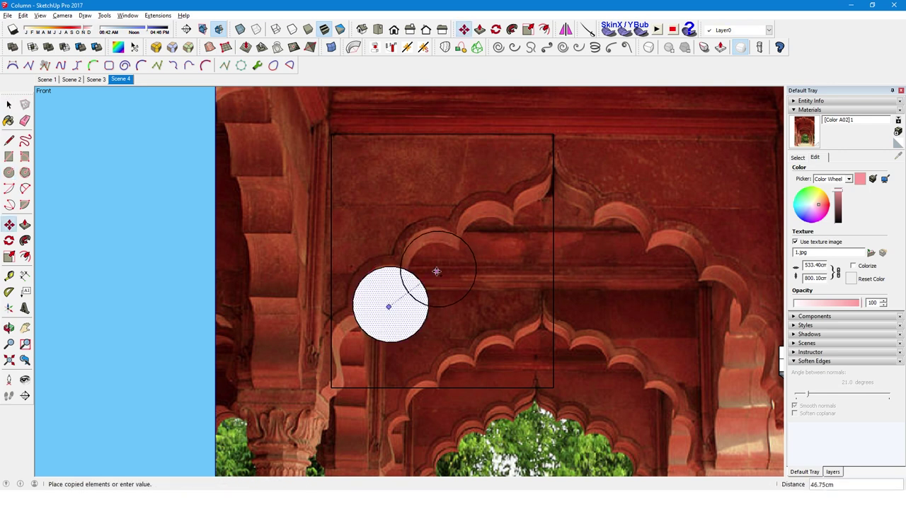
{"action": "left_click", "coordinate": [434, 268]}
{"action": "left_click", "coordinate": [434, 269]}
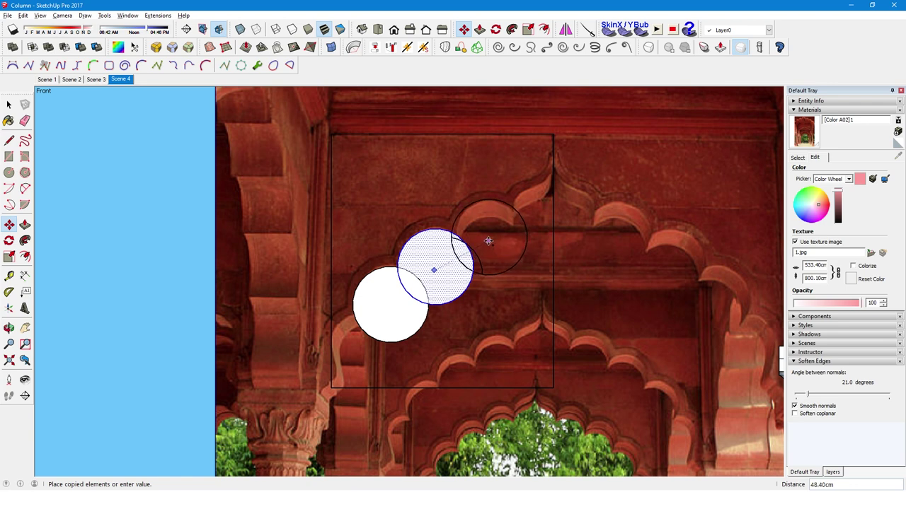
{"action": "key", "text": "Escape"}
{"action": "key", "text": "Delete"}
{"action": "key", "text": "s"}
{"action": "left_click", "coordinate": [396, 300]}
{"action": "left_click_drag", "start_coordinate": [430, 343], "coordinate": [421, 339]}
Copy the circle along the arch into a chain of four, ending at the top lobe.
{"action": "key", "text": "m"}
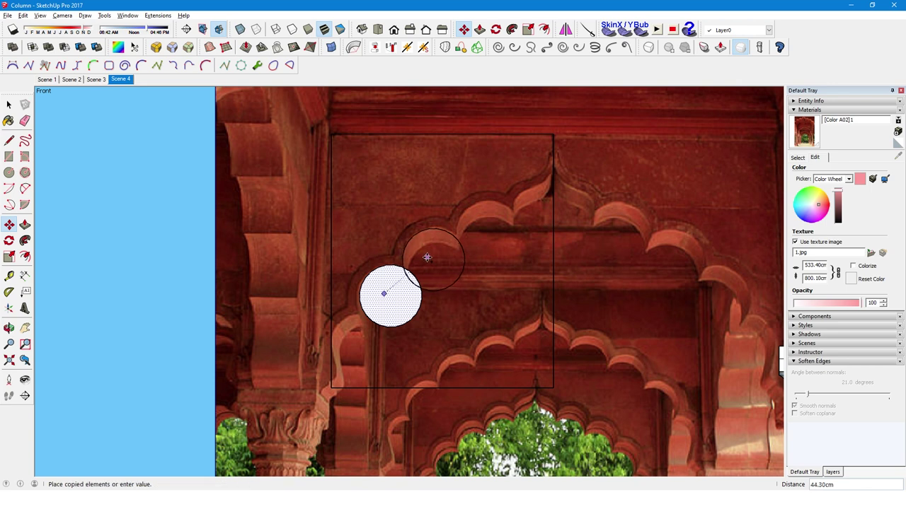
{"action": "left_click", "coordinate": [427, 258]}
{"action": "key", "text": "space"}
{"action": "key", "text": "m"}
{"action": "left_click", "coordinate": [423, 262], "text": "ctrl"}
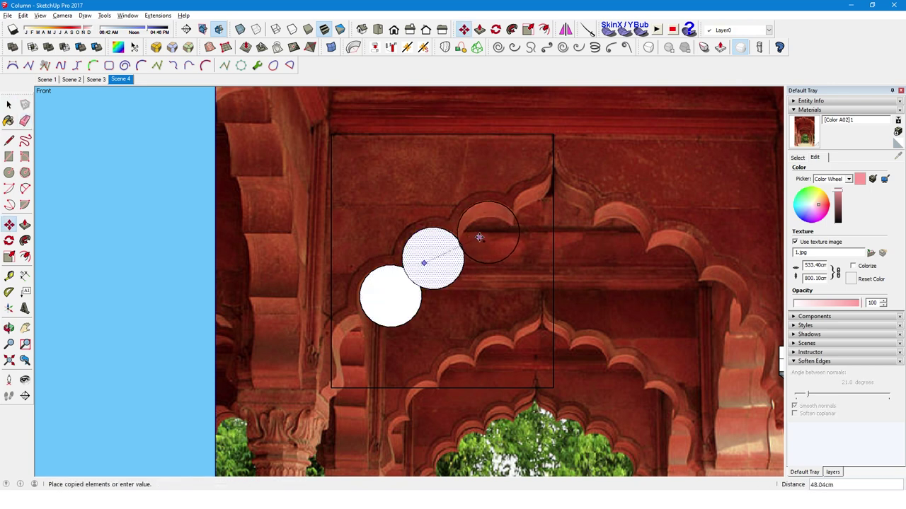
{"action": "left_click", "coordinate": [479, 237]}
{"action": "key", "text": "e"}
{"action": "key", "text": "m"}
{"action": "key", "text": "ctrl"}
{"action": "left_click", "coordinate": [484, 233]}
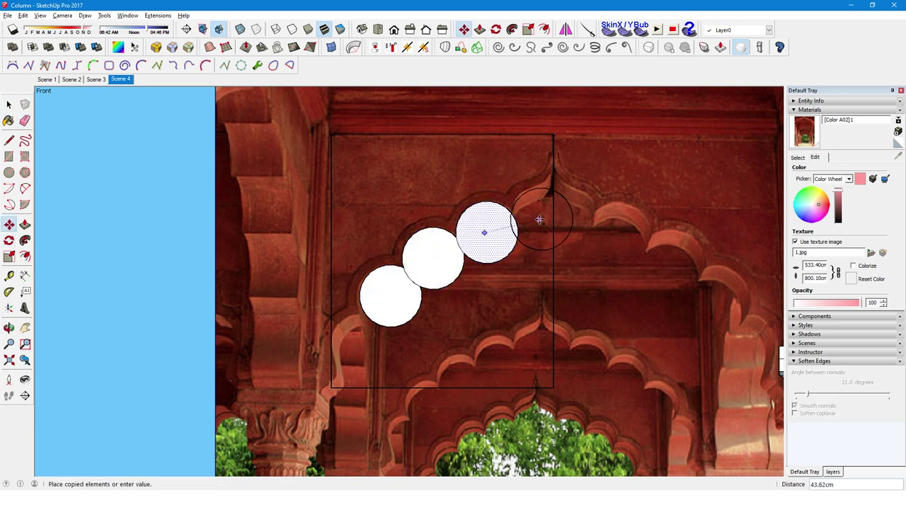
{"action": "left_click", "coordinate": [539, 215]}
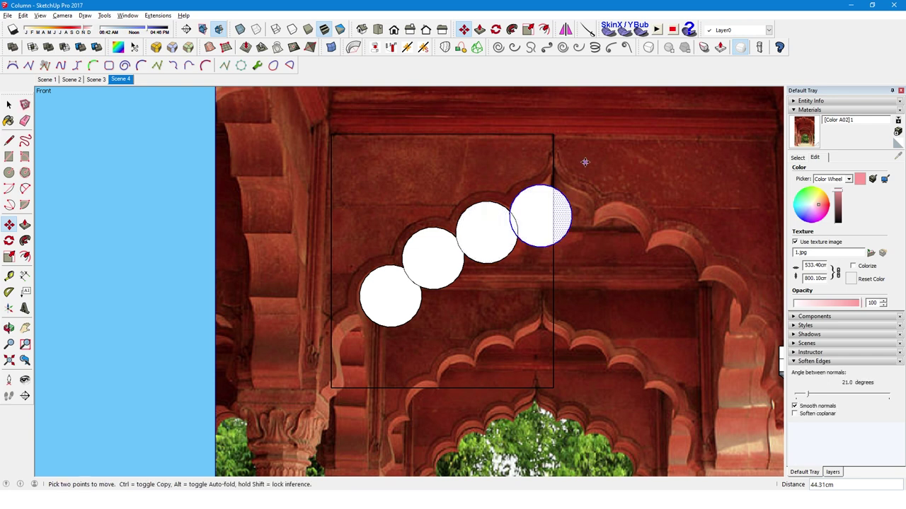
{"action": "scroll", "coordinate": [579, 163], "scroll_direction": "up", "scroll_amount": 4}
{"action": "key", "text": "c"}
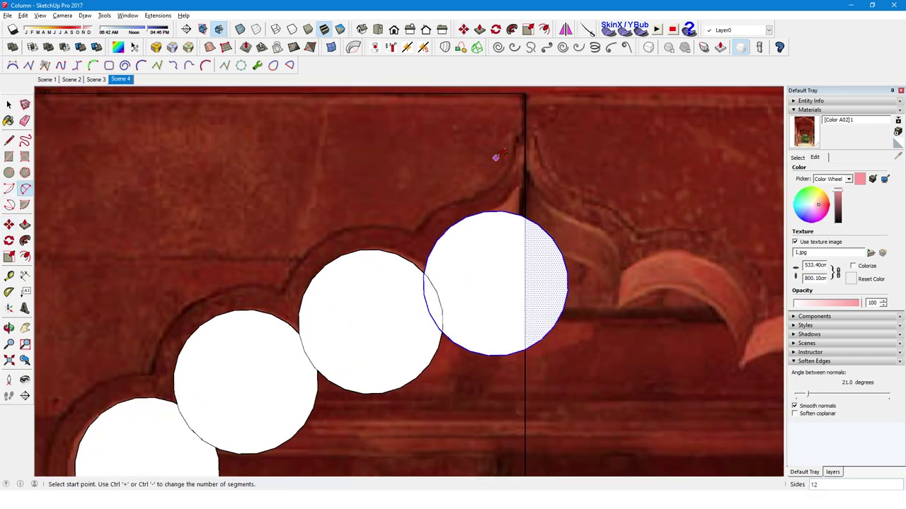
Undo a mistaken erase and copy a circle onto the lowest arch lobe.
{"action": "left_click", "coordinate": [484, 212]}
{"action": "key", "text": "space"}
{"action": "mouse_move", "coordinate": [521, 213]}
{"action": "left_mouse_down"}
{"action": "mouse_move", "coordinate": [358, 313]}
{"action": "mouse_move", "coordinate": [320, 326]}
{"action": "left_mouse_up"}
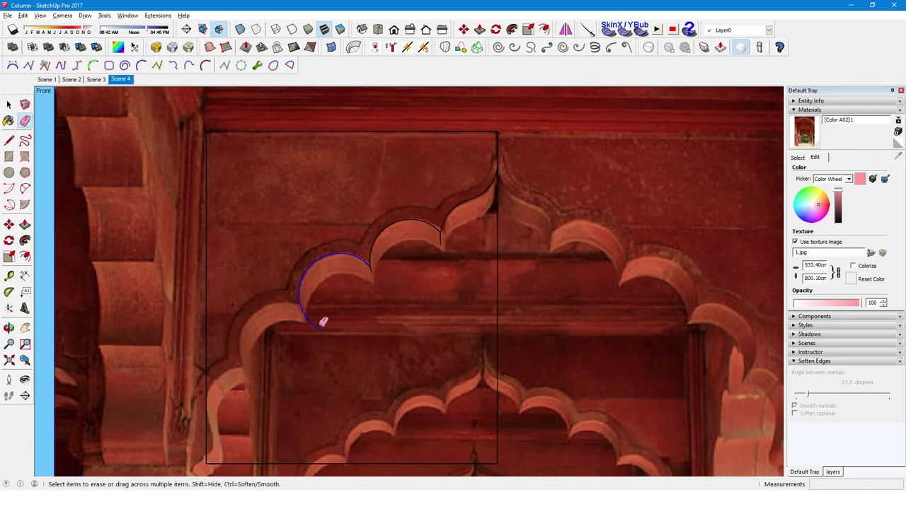
{"action": "key", "text": "ctrl+z"}
{"action": "scroll", "coordinate": [300, 324], "scroll_direction": "up", "scroll_amount": 3}
{"action": "key", "text": "m"}
{"action": "left_click", "coordinate": [315, 278]}
{"action": "key", "text": "ctrl"}
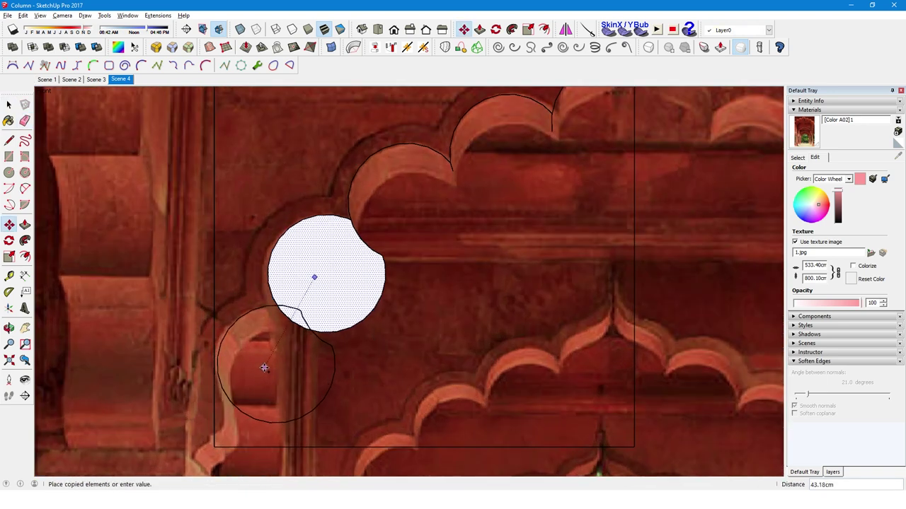
{"action": "left_click", "coordinate": [264, 368]}
Erase the upper circle's leftover edges outside the arch outline.
{"action": "key", "text": "e"}
{"action": "scroll", "coordinate": [297, 303], "scroll_direction": "down", "scroll_amount": 1}
{"action": "left_click_drag", "start_coordinate": [298, 303], "coordinate": [365, 296]}
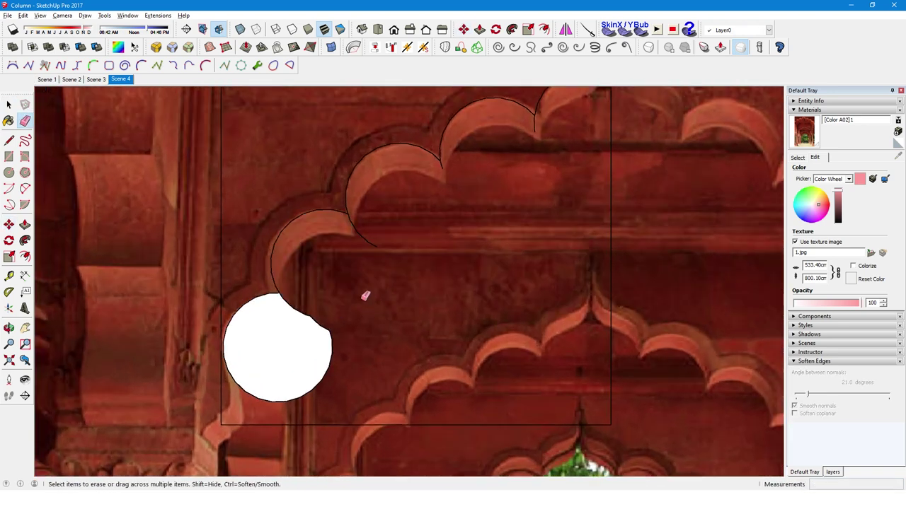
{"action": "scroll", "coordinate": [296, 284], "scroll_direction": "up", "scroll_amount": 1}
{"action": "key", "text": "space"}
{"action": "key", "text": "c"}
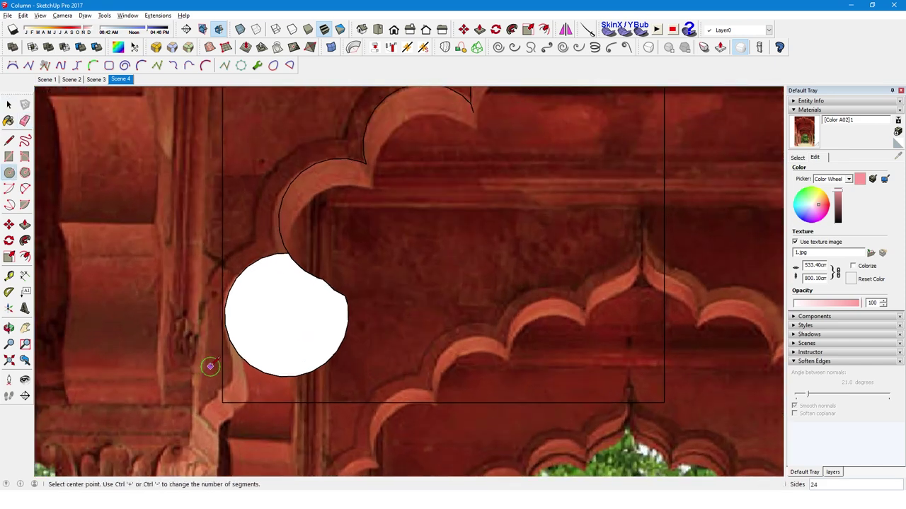
Draw a 2-Point Arc near the frame to close the white arch region.
{"action": "key", "text": "a"}
{"action": "scroll", "coordinate": [230, 382], "scroll_direction": "up", "scroll_amount": 1}
{"action": "scroll", "coordinate": [235, 368], "scroll_direction": "up", "scroll_amount": 1}
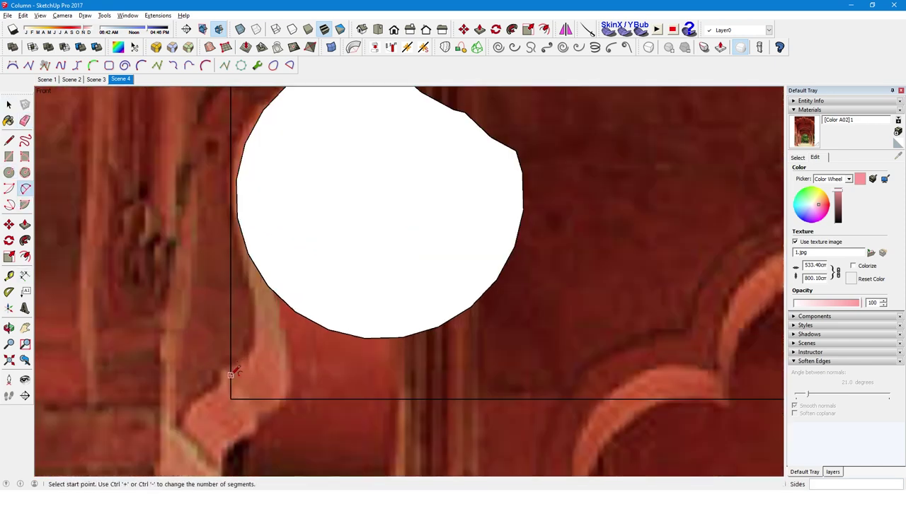
{"action": "scroll", "coordinate": [235, 368], "scroll_direction": "down", "scroll_amount": 1}
{"action": "scroll", "coordinate": [235, 357], "scroll_direction": "down", "scroll_amount": 1}
{"action": "left_click", "coordinate": [248, 346]}
{"action": "double_click", "coordinate": [231, 362]}
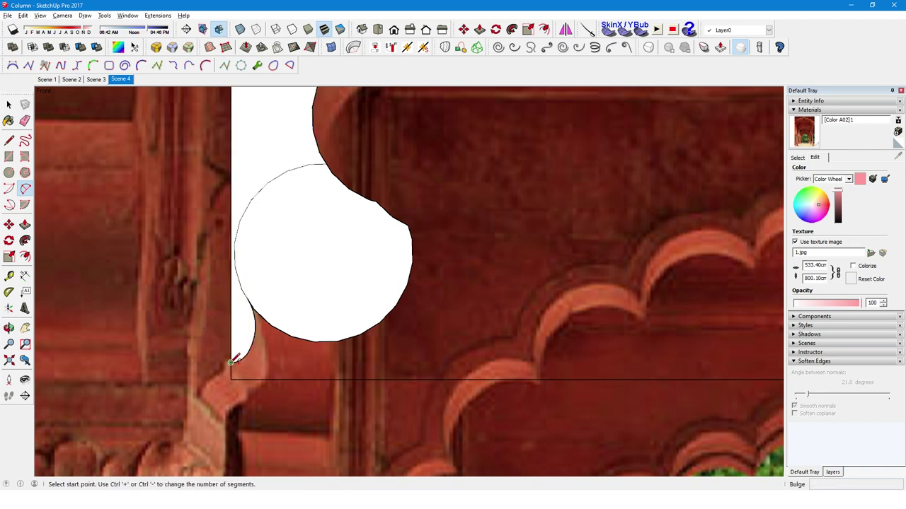
{"action": "scroll", "coordinate": [221, 412], "scroll_direction": "up", "scroll_amount": 1}
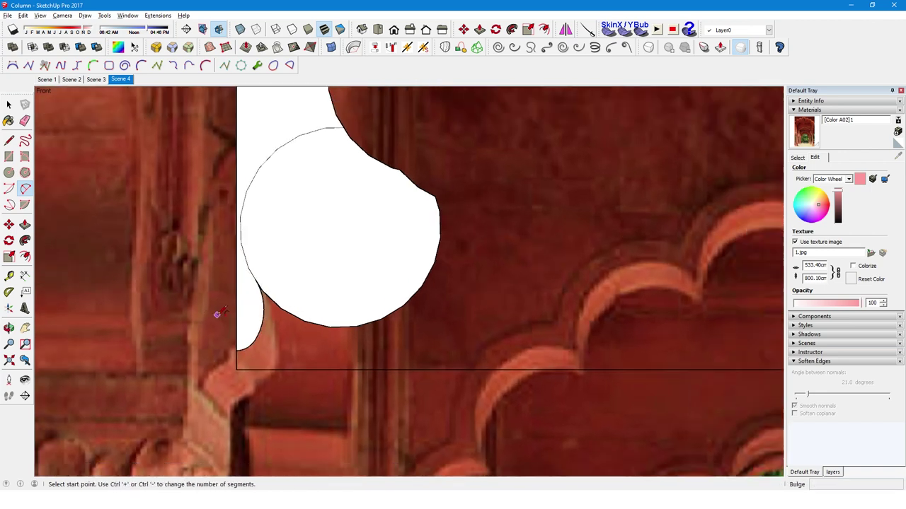
{"action": "scroll", "coordinate": [247, 318], "scroll_direction": "down", "scroll_amount": 1}
{"action": "scroll", "coordinate": [271, 256], "scroll_direction": "down", "scroll_amount": 2}
Erase the leftover top face and the circle fills inside the arch.
{"action": "key", "text": "e"}
{"action": "left_click", "coordinate": [252, 202]}
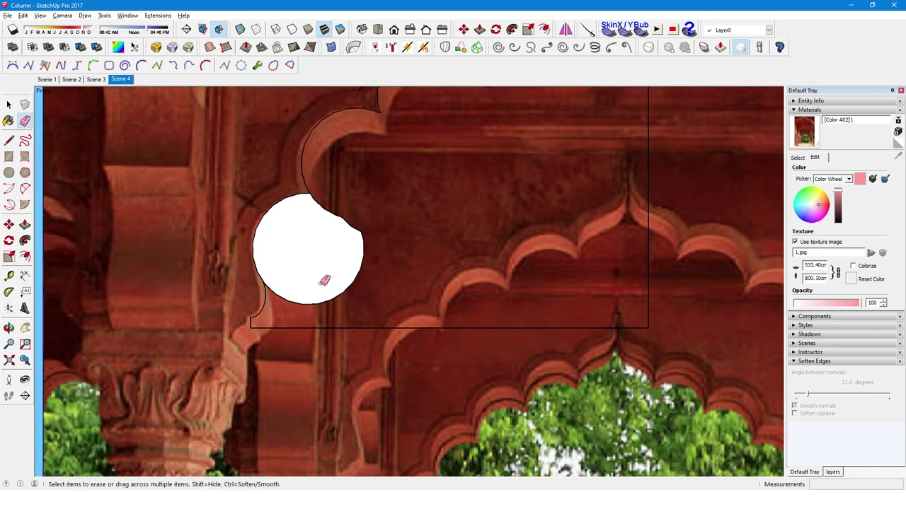
{"action": "left_click", "coordinate": [349, 210]}
{"action": "scroll", "coordinate": [339, 178], "scroll_direction": "down", "scroll_amount": 1}
{"action": "scroll", "coordinate": [332, 186], "scroll_direction": "up", "scroll_amount": 1}
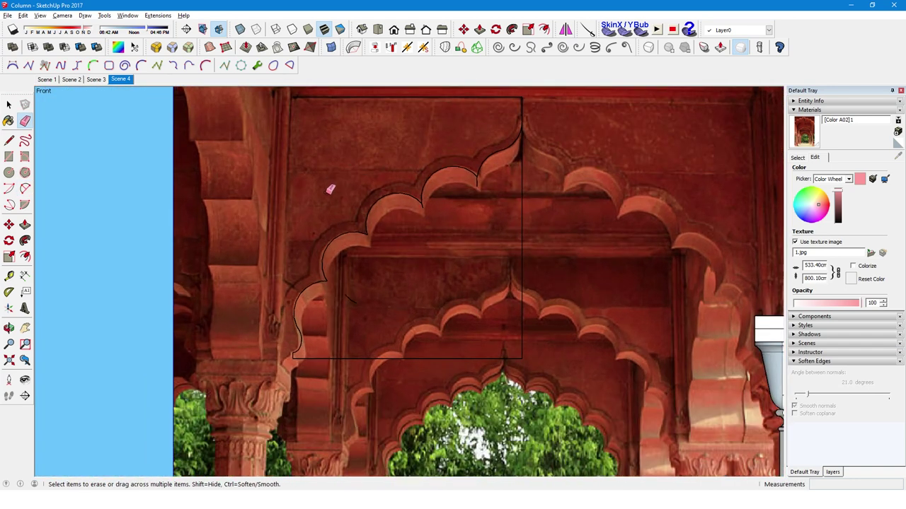
{"action": "key", "text": "ctrl+z"}
{"action": "key", "text": "ctrl+z"}
{"action": "left_click", "coordinate": [342, 286]}
{"action": "scroll", "coordinate": [350, 329], "scroll_direction": "up", "scroll_amount": 1}
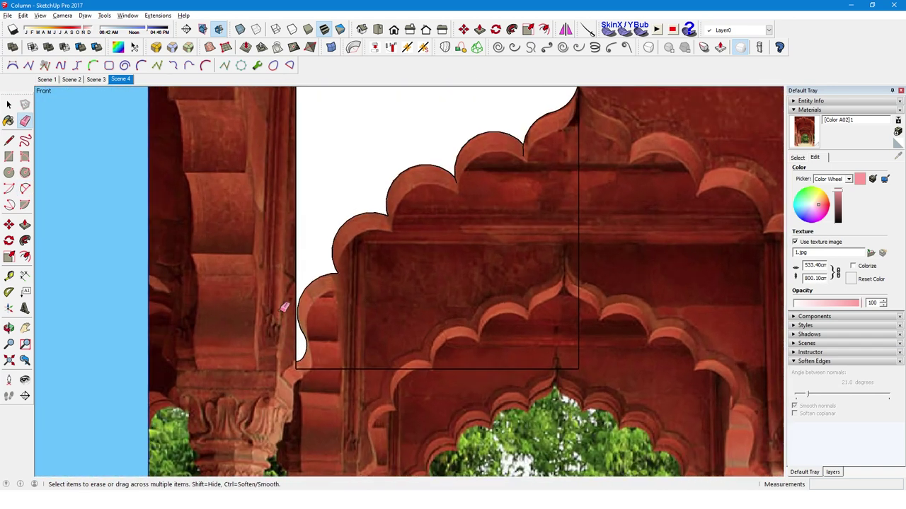
Begin a Move+Ctrl copy of the shape's left edge.
{"action": "key", "text": "space"}
{"action": "left_click", "coordinate": [297, 248]}
{"action": "scroll", "coordinate": [297, 248], "scroll_direction": "down", "scroll_amount": 2}
{"action": "key", "text": "m"}
{"action": "left_click", "coordinate": [292, 118]}
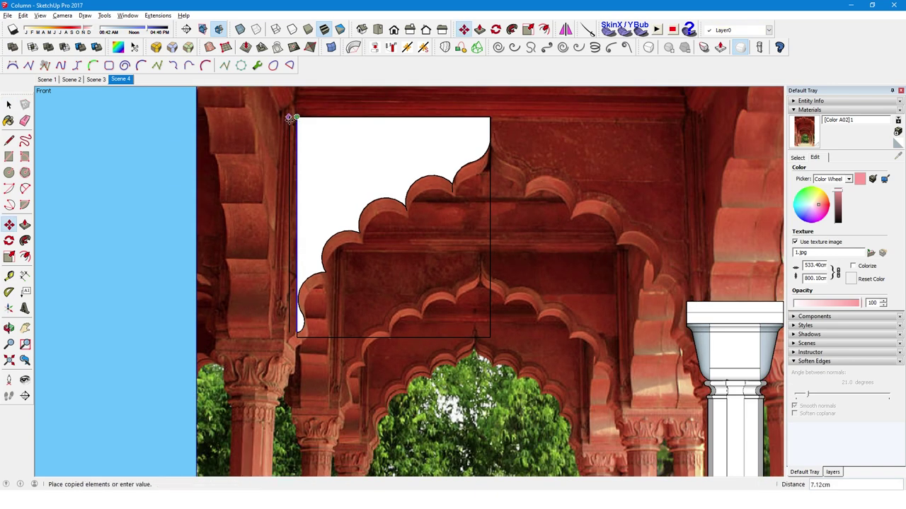
Offset the left edge 5 cm outward and draw a line from top to bottom corner.
{"action": "key", "text": "Return"}
{"action": "scroll", "coordinate": [290, 117], "scroll_direction": "up", "scroll_amount": 1}
{"action": "key", "text": "l"}
{"action": "left_click", "coordinate": [298, 115]}
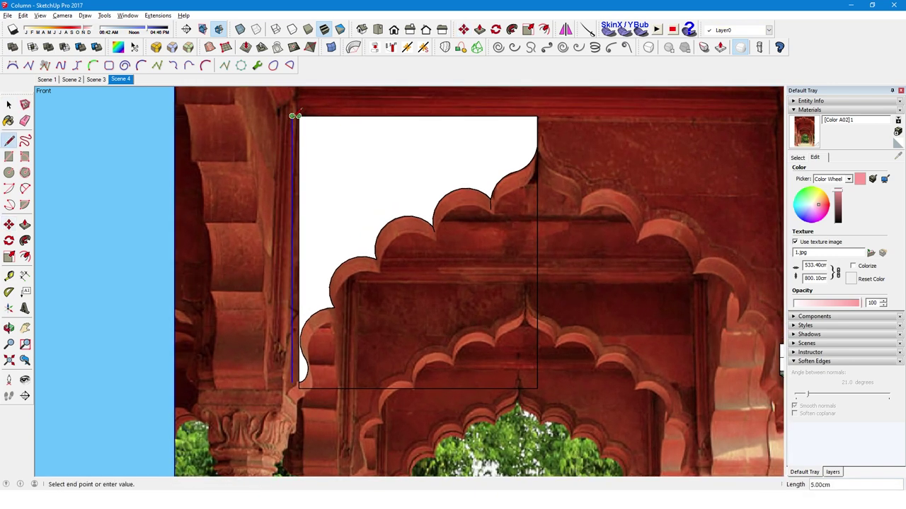
{"action": "left_click", "coordinate": [292, 383]}
{"action": "key", "text": "e"}
{"action": "scroll", "coordinate": [314, 196], "scroll_direction": "up", "scroll_amount": 1}
{"action": "key", "text": "space"}
{"action": "key", "text": "m"}
{"action": "left_click", "coordinate": [295, 361]}
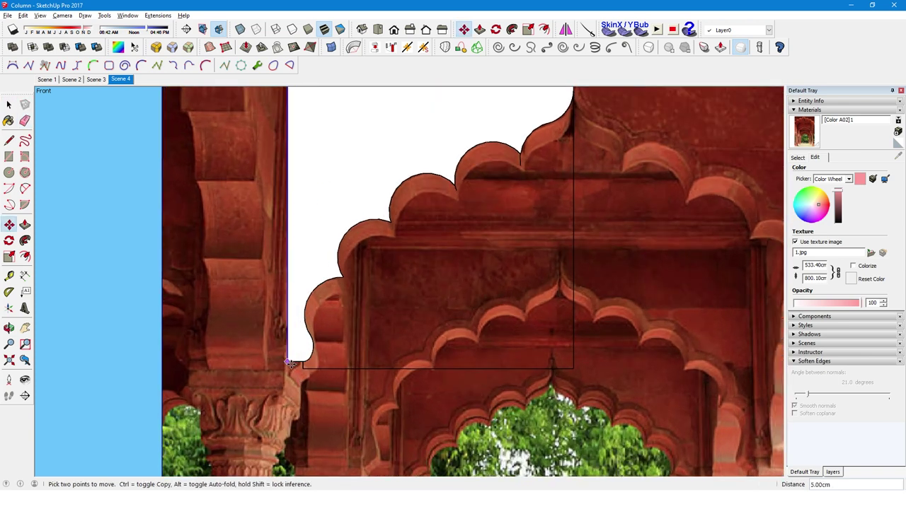
Draw arcs curving down-left from the shape's lower corner to trace the lower lobe.
{"action": "scroll", "coordinate": [287, 375], "scroll_direction": "up", "scroll_amount": 3}
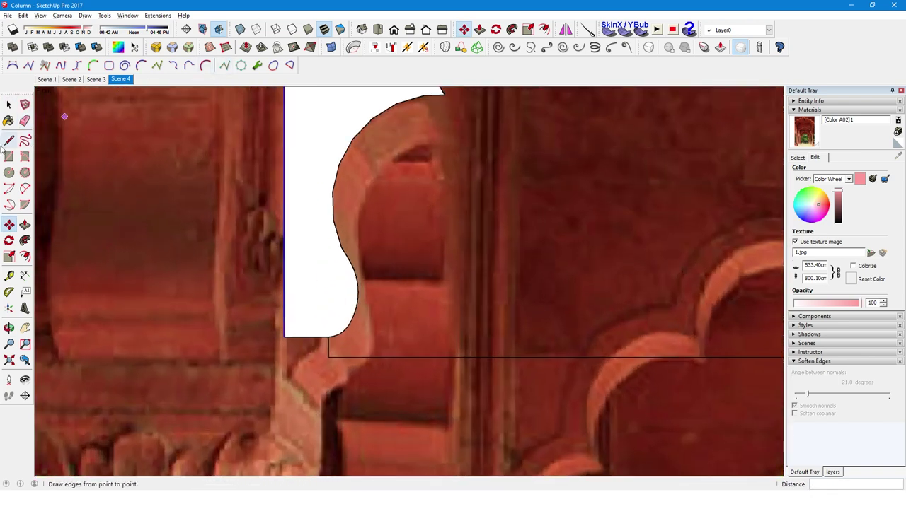
{"action": "left_click", "coordinate": [25, 189]}
{"action": "scroll", "coordinate": [323, 302], "scroll_direction": "up", "scroll_amount": 1}
{"action": "left_click", "coordinate": [327, 314]}
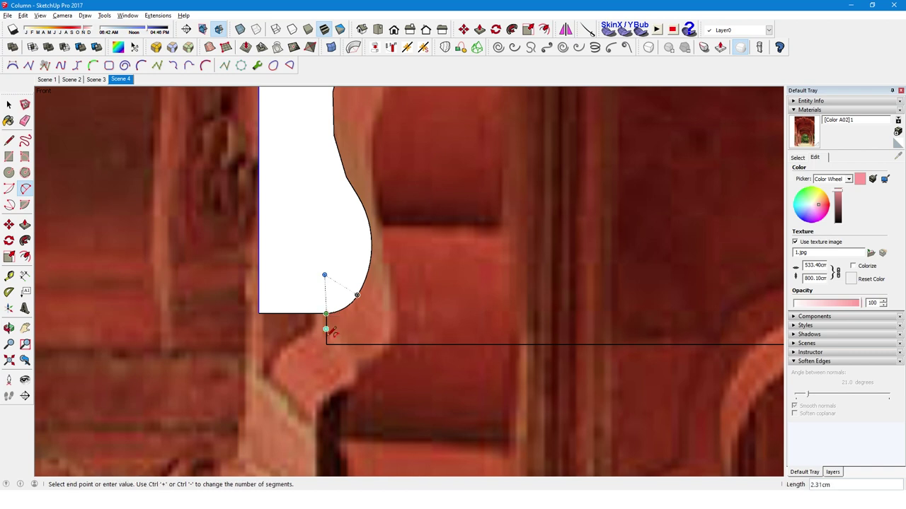
{"action": "left_click", "coordinate": [282, 363]}
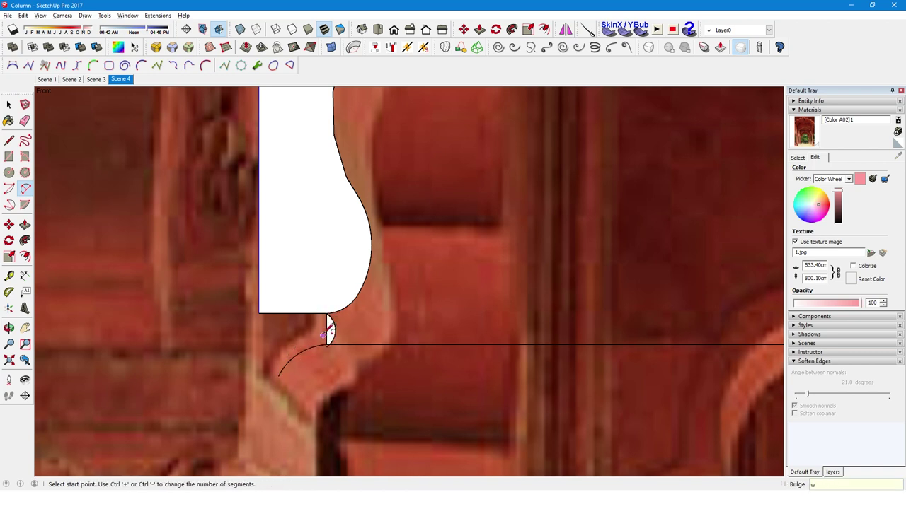
{"action": "left_click", "coordinate": [326, 345]}
{"action": "left_click", "coordinate": [326, 314]}
{"action": "left_click", "coordinate": [329, 335]}
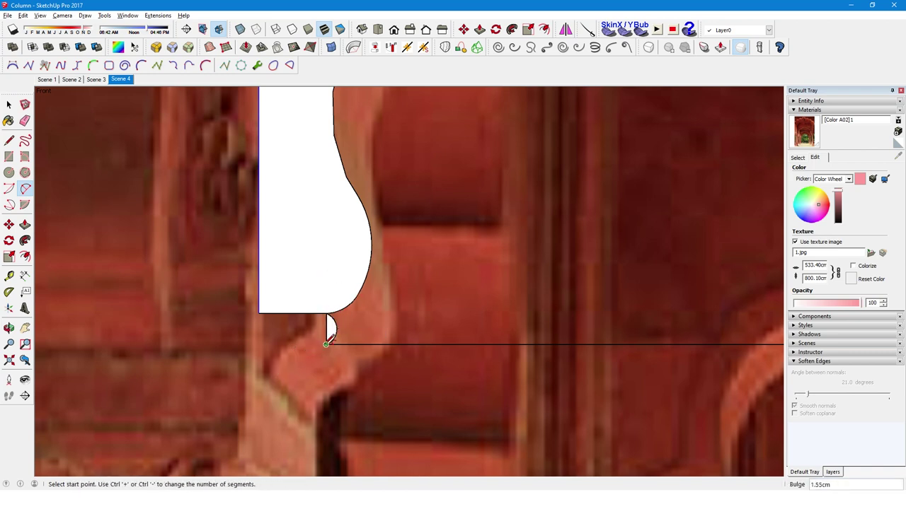
{"action": "left_click", "coordinate": [273, 381]}
{"action": "left_click", "coordinate": [296, 362]}
Draw a line down the left side, delete the unwanted arc, and redraw the closing arc.
{"action": "key", "text": "l"}
{"action": "left_click", "coordinate": [258, 313]}
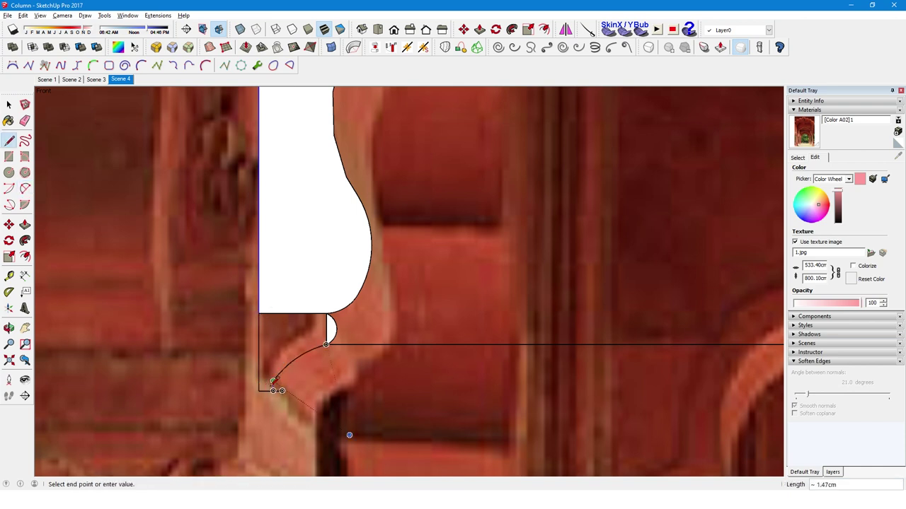
{"action": "key", "text": "space"}
{"action": "left_click", "coordinate": [273, 384]}
{"action": "key", "text": "Delete"}
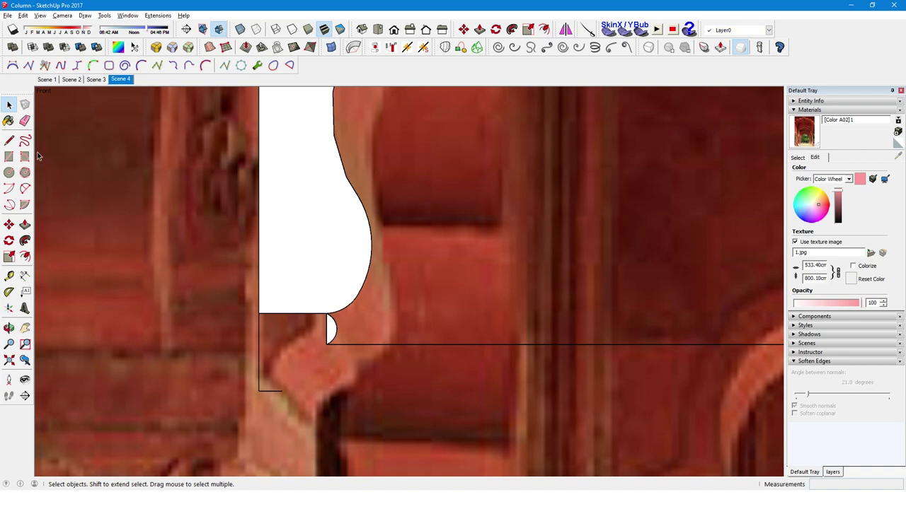
{"action": "key", "text": "a"}
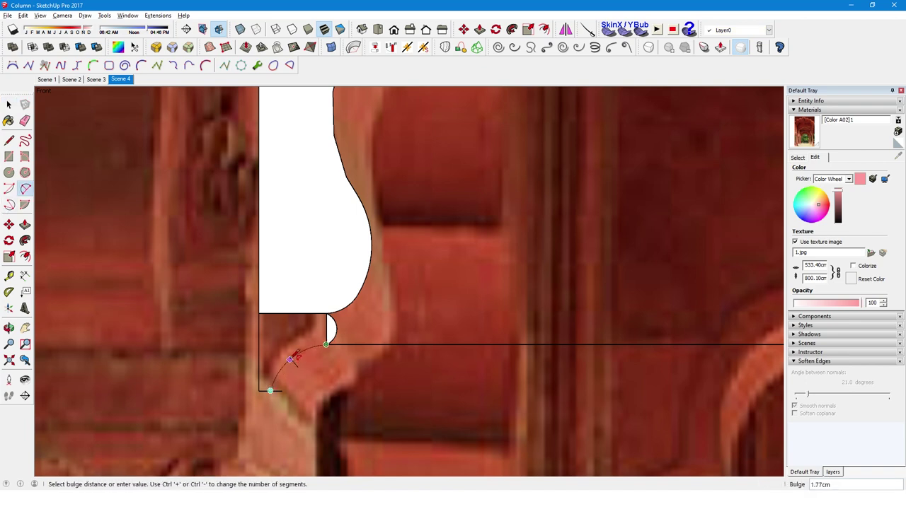
{"action": "left_click", "coordinate": [290, 360]}
{"action": "key", "text": "e"}
{"action": "scroll", "coordinate": [237, 333], "scroll_direction": "down", "scroll_amount": 5}
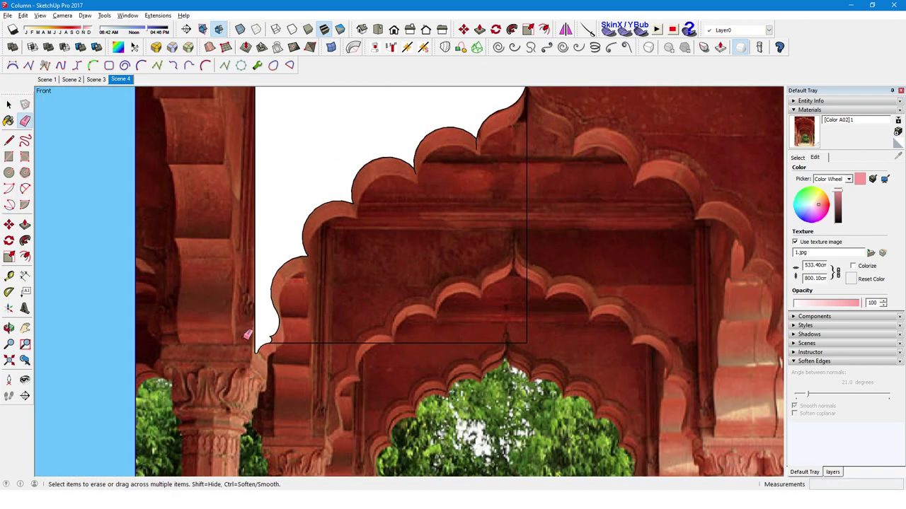
{"action": "scroll", "coordinate": [247, 333], "scroll_direction": "down", "scroll_amount": 3}
{"action": "scroll", "coordinate": [404, 194], "scroll_direction": "up", "scroll_amount": 2}
{"action": "scroll", "coordinate": [432, 198], "scroll_direction": "up", "scroll_amount": 2}
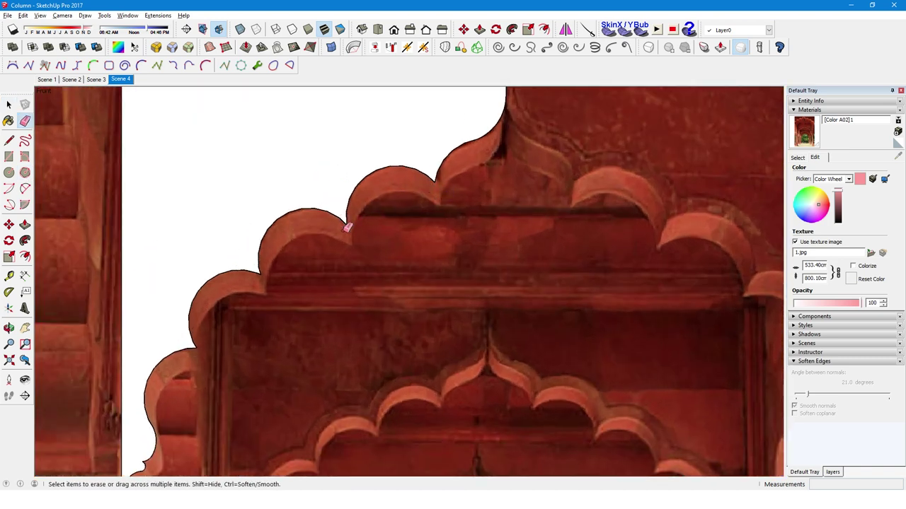
{"action": "scroll", "coordinate": [316, 194], "scroll_direction": "down", "scroll_amount": 1}
Offset the half-arch's scalloped edge inward to form an inset border outline.
{"action": "left_click", "coordinate": [25, 256]}
{"action": "left_click", "coordinate": [283, 206]}
{"action": "key", "text": "Escape"}
{"action": "left_click", "coordinate": [306, 182]}
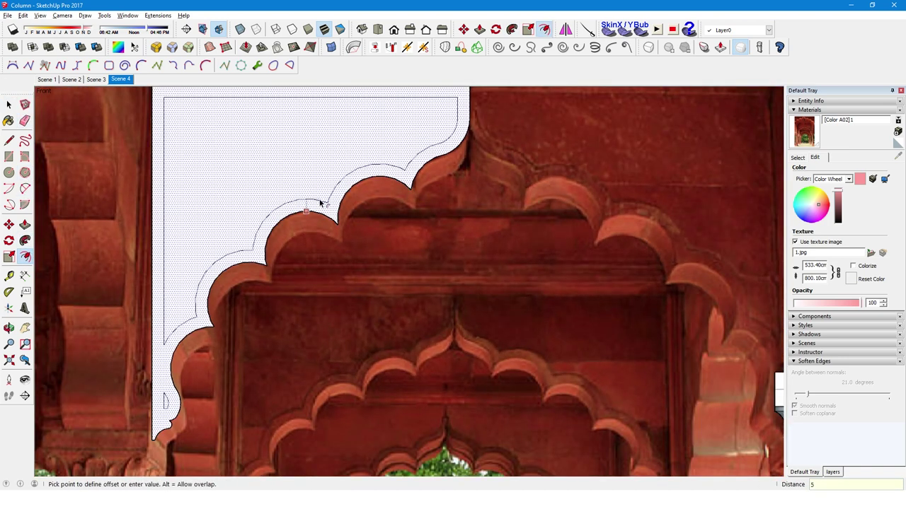
{"action": "left_click", "coordinate": [319, 203]}
{"action": "scroll", "coordinate": [326, 182], "scroll_direction": "down", "scroll_amount": 2}
{"action": "scroll", "coordinate": [327, 181], "scroll_direction": "up", "scroll_amount": 2}
{"action": "left_click", "coordinate": [331, 173]}
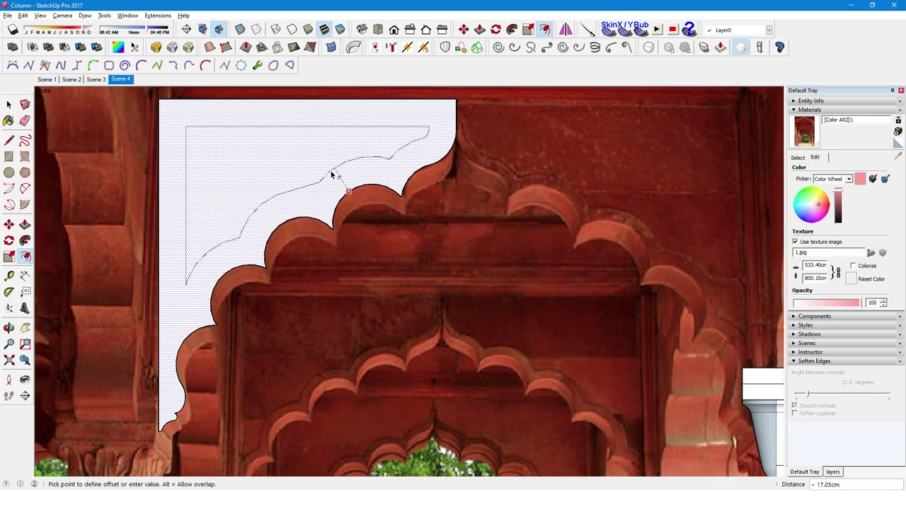
{"action": "key", "text": "Escape"}
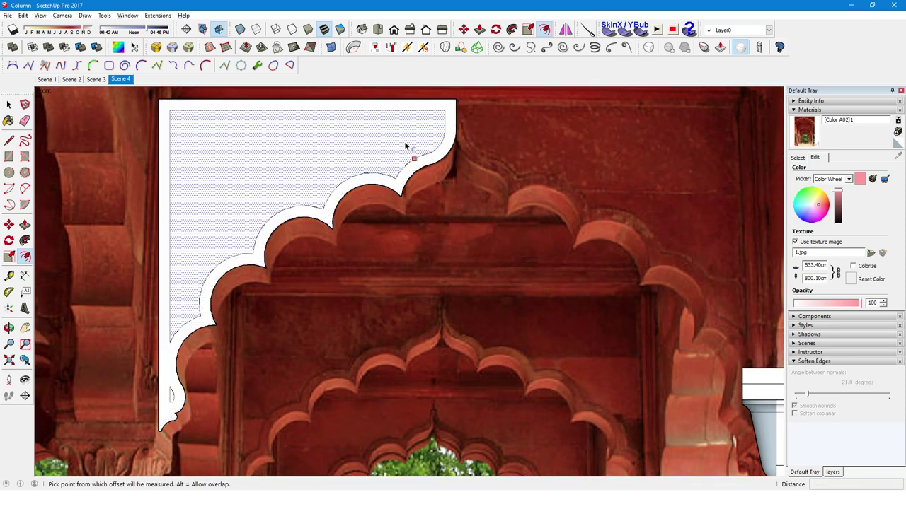
{"action": "key", "text": "space"}
Round off the border's top corner with a line and a 2-Point Arc.
{"action": "key", "text": "l"}
{"action": "left_click", "coordinate": [444, 134]}
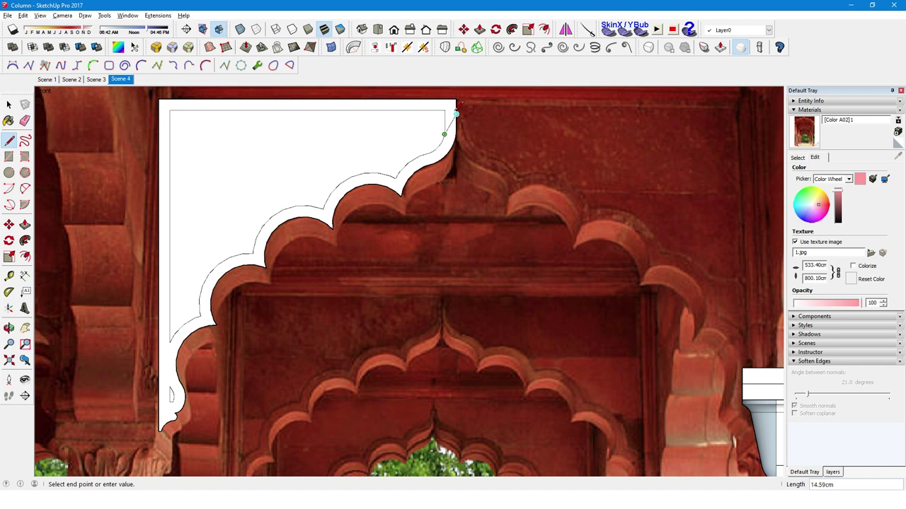
{"action": "scroll", "coordinate": [456, 113], "scroll_direction": "up", "scroll_amount": 2}
{"action": "scroll", "coordinate": [460, 116], "scroll_direction": "up", "scroll_amount": 2}
{"action": "key", "text": "a"}
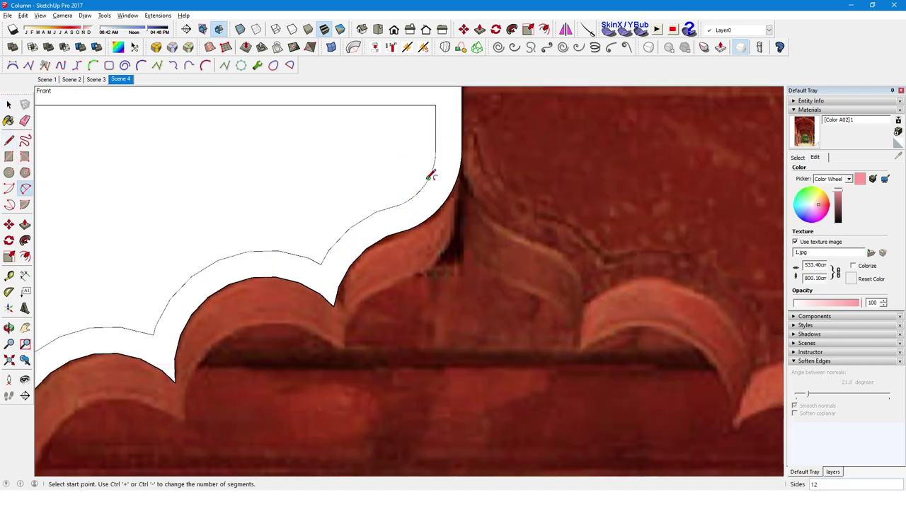
{"action": "left_click", "coordinate": [461, 115]}
{"action": "key", "text": "Escape"}
{"action": "left_click", "coordinate": [434, 161]}
{"action": "left_click", "coordinate": [460, 113]}
{"action": "middle_click_drag", "start_coordinate": [453, 133], "coordinate": [453, 151], "text": "shift"}
{"action": "key", "text": "Escape"}
{"action": "left_click", "coordinate": [462, 108]}
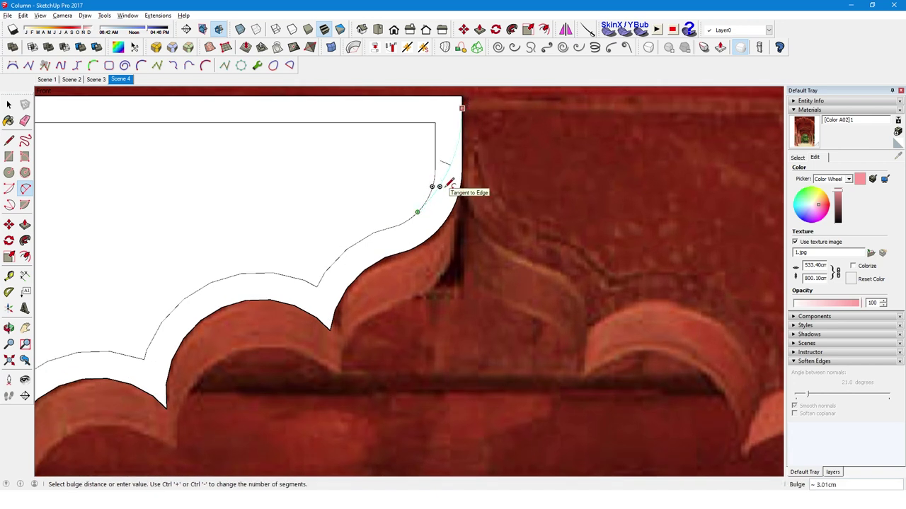
{"action": "left_click", "coordinate": [451, 185]}
Curve the border's inner lower corner with a 2-Point Arc.
{"action": "key", "text": "e"}
{"action": "scroll", "coordinate": [430, 165], "scroll_direction": "down", "scroll_amount": 1}
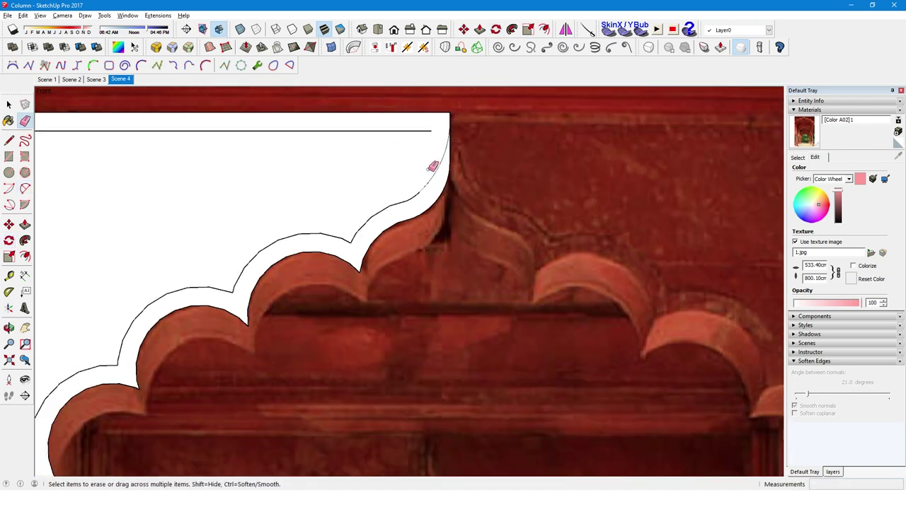
{"action": "scroll", "coordinate": [431, 165], "scroll_direction": "up", "scroll_amount": 1}
{"action": "scroll", "coordinate": [430, 162], "scroll_direction": "up", "scroll_amount": 2}
{"action": "scroll", "coordinate": [430, 172], "scroll_direction": "down", "scroll_amount": 2}
{"action": "scroll", "coordinate": [430, 172], "scroll_direction": "down", "scroll_amount": 1}
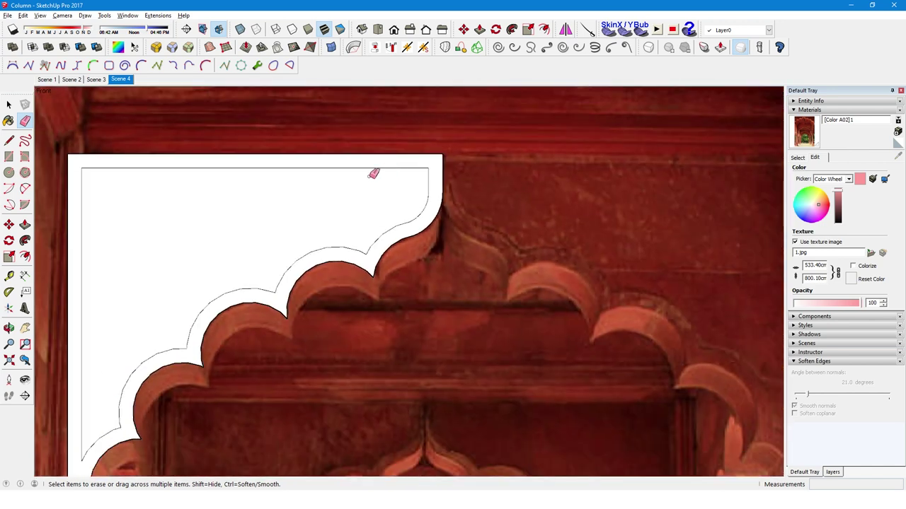
{"action": "scroll", "coordinate": [374, 173], "scroll_direction": "down", "scroll_amount": 1}
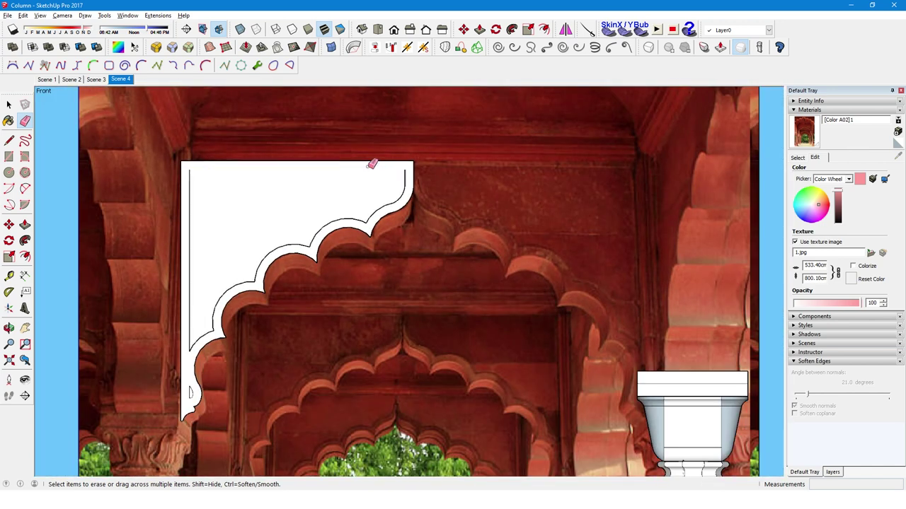
{"action": "scroll", "coordinate": [372, 164], "scroll_direction": "up", "scroll_amount": 1}
{"action": "scroll", "coordinate": [372, 164], "scroll_direction": "up", "scroll_amount": 2}
{"action": "key", "text": "m"}
{"action": "left_click", "coordinate": [389, 150]}
{"action": "key", "text": "a"}
{"action": "left_click", "coordinate": [419, 161]}
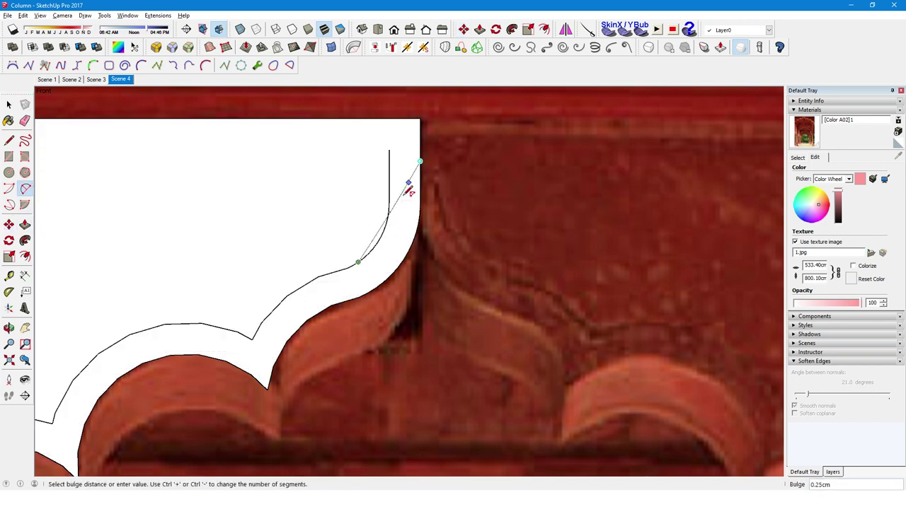
{"action": "left_click", "coordinate": [402, 227]}
Erase the leftover inner line and close the border with a line meeting the curve.
{"action": "key", "text": "space"}
{"action": "key", "text": "e"}
{"action": "left_click", "coordinate": [389, 198]}
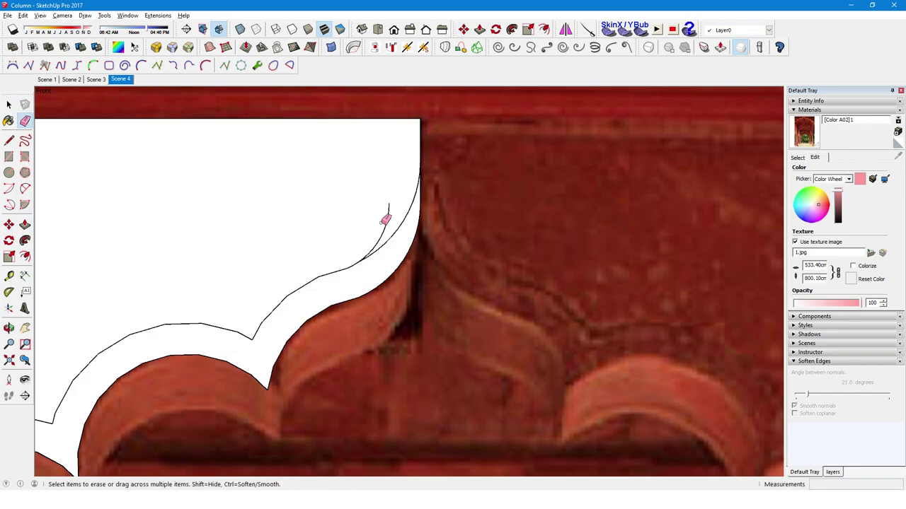
{"action": "scroll", "coordinate": [418, 195], "scroll_direction": "down", "scroll_amount": 1}
{"action": "scroll", "coordinate": [417, 195], "scroll_direction": "down", "scroll_amount": 3}
{"action": "scroll", "coordinate": [196, 323], "scroll_direction": "up", "scroll_amount": 1}
{"action": "scroll", "coordinate": [188, 380], "scroll_direction": "up", "scroll_amount": 1}
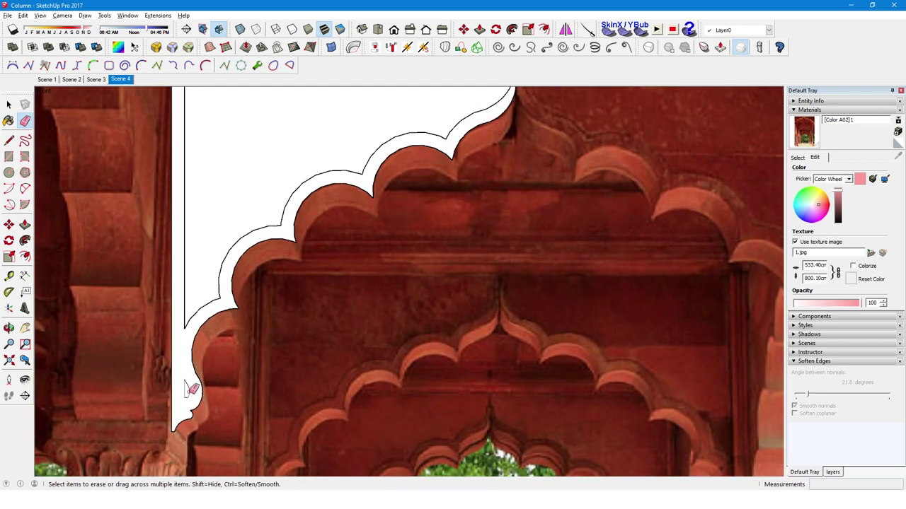
{"action": "scroll", "coordinate": [198, 372], "scroll_direction": "down", "scroll_amount": 1}
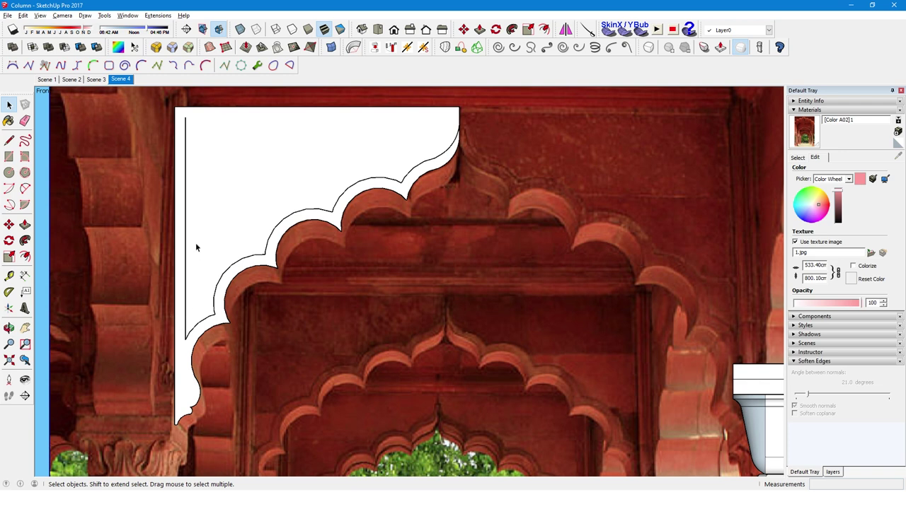
{"action": "key", "text": "l"}
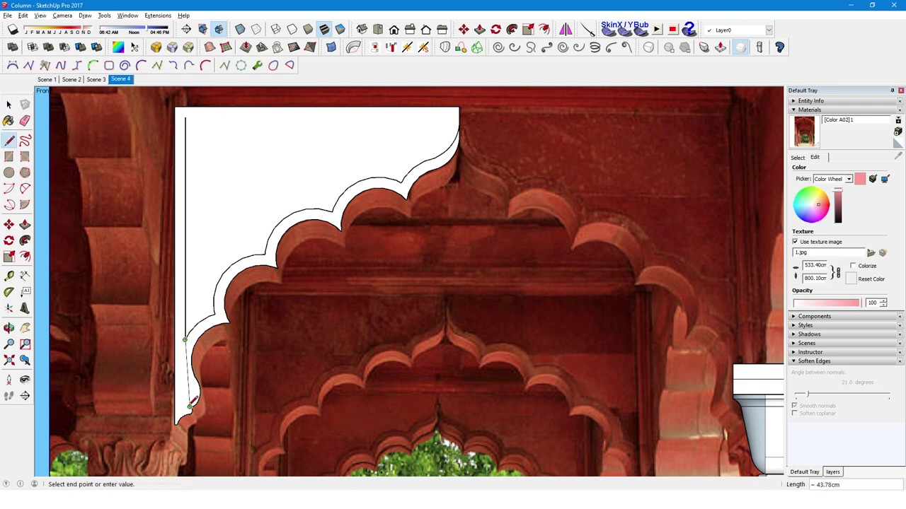
{"action": "left_click", "coordinate": [185, 404]}
{"action": "scroll", "coordinate": [186, 405], "scroll_direction": "up", "scroll_amount": 2}
{"action": "scroll", "coordinate": [208, 410], "scroll_direction": "up", "scroll_amount": 3}
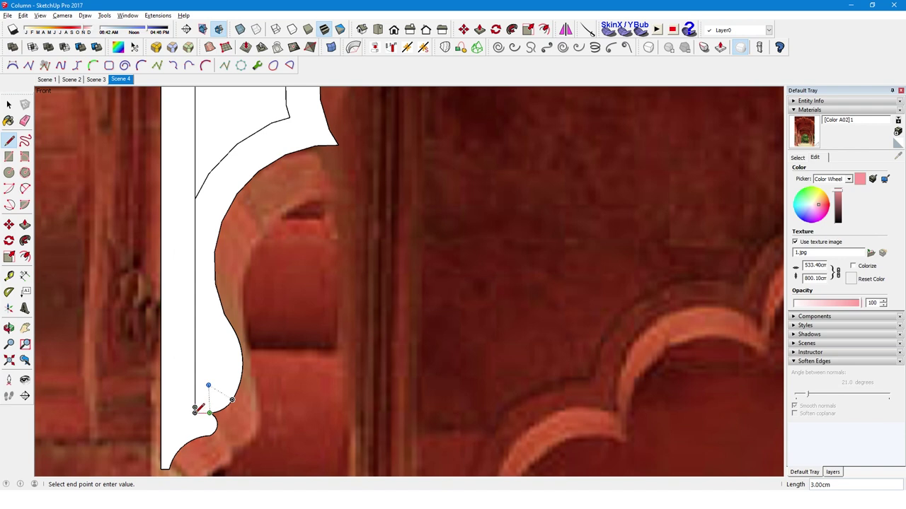
{"action": "scroll", "coordinate": [196, 409], "scroll_direction": "down", "scroll_amount": 3}
{"action": "key", "text": "e"}
{"action": "scroll", "coordinate": [197, 293], "scroll_direction": "down", "scroll_amount": 3}
Copy the finished half-arch panel to the right of the original.
{"action": "key", "text": "space"}
{"action": "left_click", "coordinate": [270, 192]}
{"action": "key", "text": "m"}
{"action": "left_click", "coordinate": [189, 145]}
{"action": "key", "text": "ctrl"}
{"action": "left_click", "coordinate": [404, 144]}
{"action": "key", "text": "space"}
{"action": "right_click", "coordinate": [442, 162]}
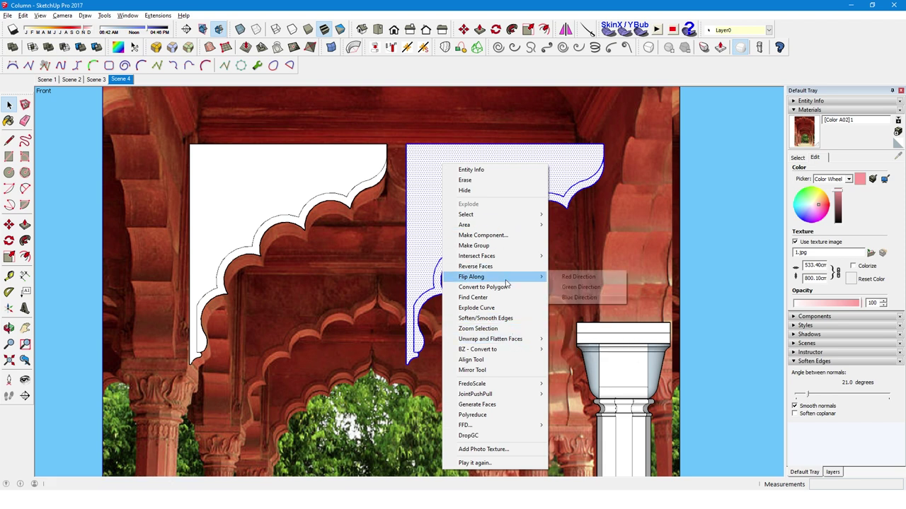
Flip the copied half arch along the red axis and join it to the original at the peak.
{"action": "left_click", "coordinate": [566, 278]}
{"action": "key", "text": "m"}
{"action": "left_click", "coordinate": [406, 144]}
{"action": "left_click", "coordinate": [386, 145]}
Move both arch halves together so the arch's lower end sits on the column capital.
{"action": "key", "text": "space"}
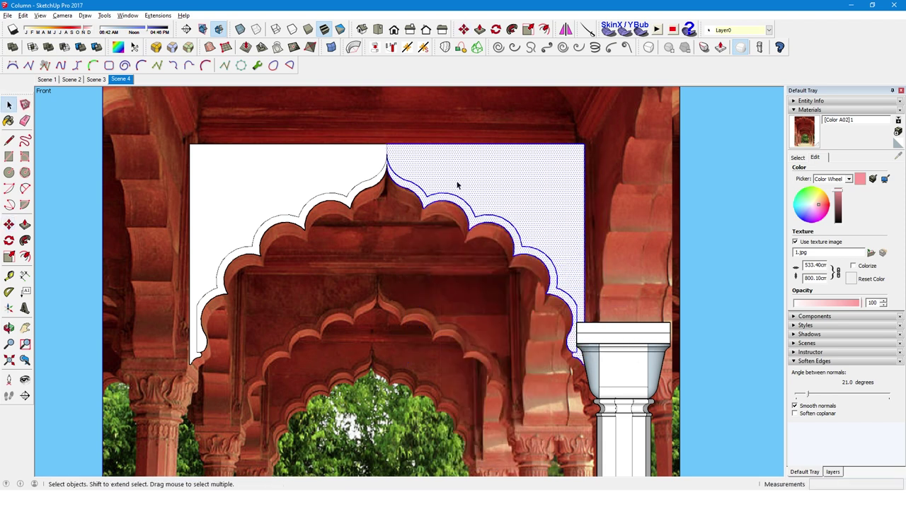
{"action": "triple_click", "coordinate": [457, 184]}
{"action": "scroll", "coordinate": [456, 184], "scroll_direction": "down", "scroll_amount": 2}
{"action": "scroll", "coordinate": [486, 186], "scroll_direction": "down", "scroll_amount": 2}
{"action": "scroll", "coordinate": [424, 148], "scroll_direction": "up", "scroll_amount": 1}
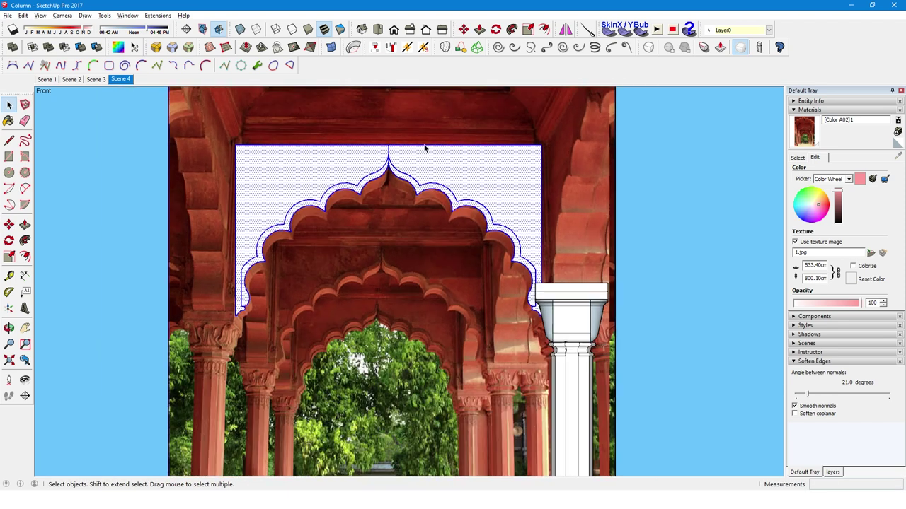
{"action": "scroll", "coordinate": [546, 319], "scroll_direction": "up", "scroll_amount": 4}
{"action": "scroll", "coordinate": [546, 318], "scroll_direction": "down", "scroll_amount": 1}
{"action": "key", "text": "m"}
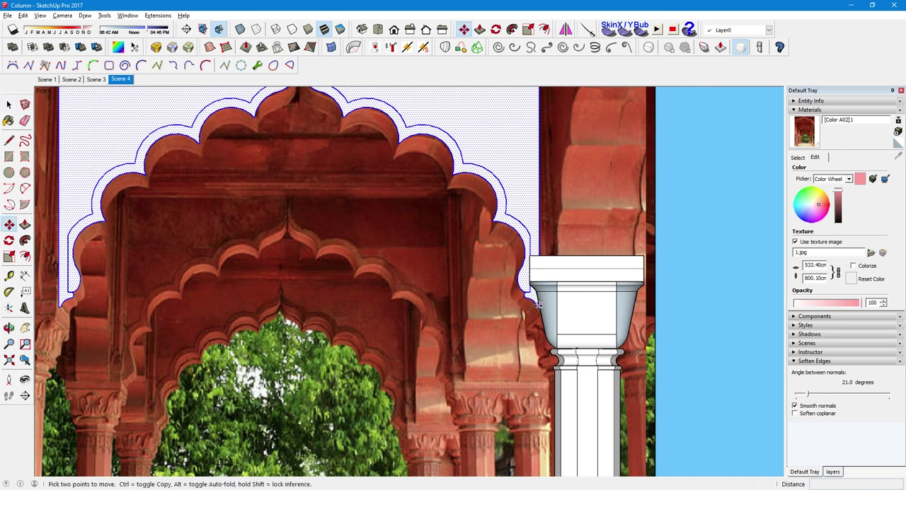
{"action": "scroll", "coordinate": [535, 280], "scroll_direction": "down", "scroll_amount": 2}
{"action": "scroll", "coordinate": [534, 279], "scroll_direction": "up", "scroll_amount": 2}
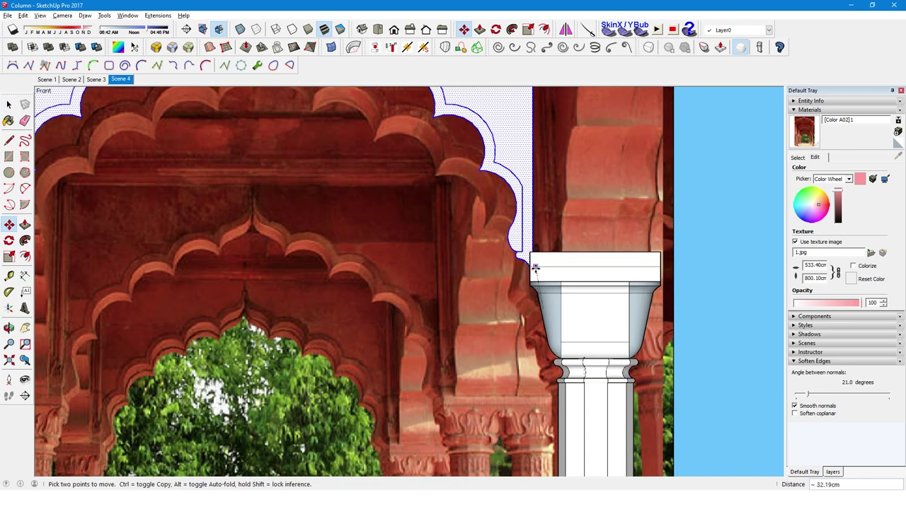
{"action": "scroll", "coordinate": [534, 276], "scroll_direction": "up", "scroll_amount": 3}
{"action": "left_click", "coordinate": [529, 263]}
{"action": "scroll", "coordinate": [534, 261], "scroll_direction": "down", "scroll_amount": 4}
{"action": "left_click", "coordinate": [553, 265]}
{"action": "scroll", "coordinate": [565, 271], "scroll_direction": "down", "scroll_amount": 1}
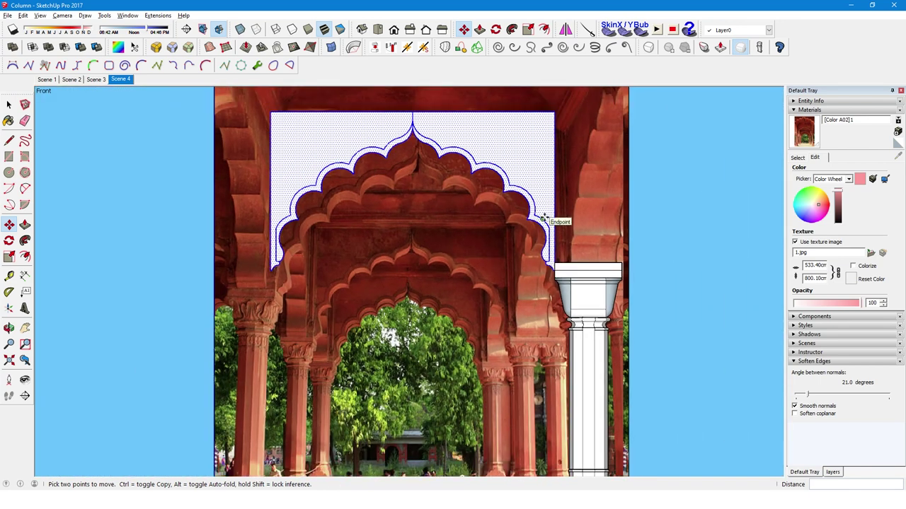
{"action": "middle_click_drag", "start_coordinate": [547, 205], "coordinate": [548, 151], "text": "shift"}
Scale the column shaft down to about 0.72.
{"action": "scroll", "coordinate": [553, 286], "scroll_direction": "down", "scroll_amount": 1}
{"action": "key", "text": "space"}
{"action": "left_click", "coordinate": [554, 263]}
{"action": "key", "text": "s"}
{"action": "key", "text": "Page_Up"}
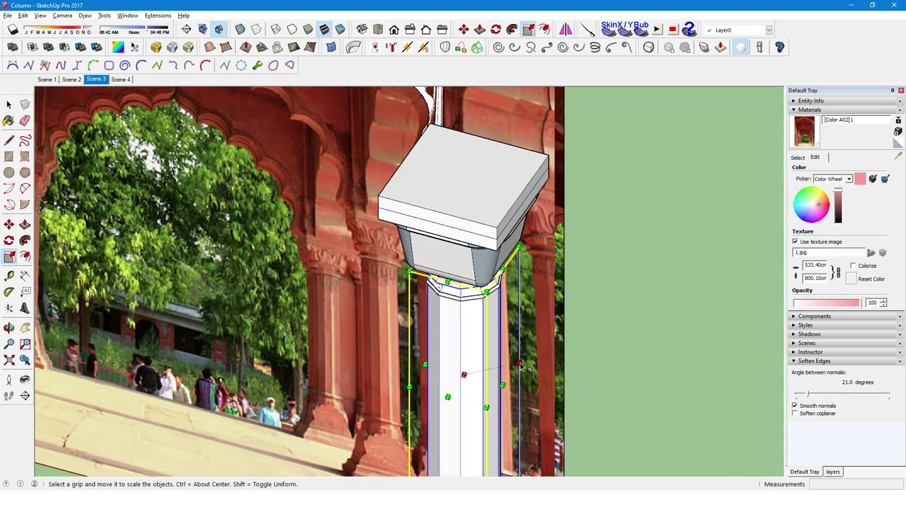
{"action": "middle_click_drag", "start_coordinate": [460, 301], "coordinate": [526, 194]}
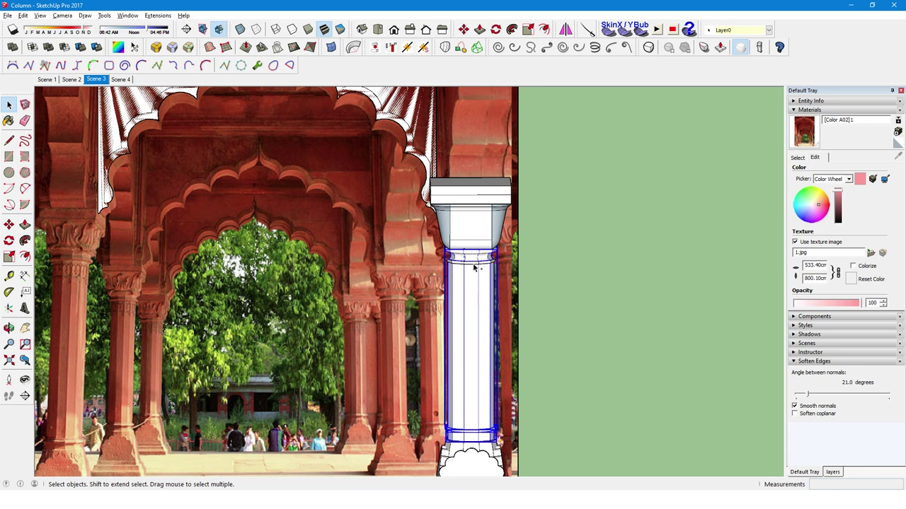
{"action": "right_click", "coordinate": [462, 324]}
{"action": "left_click", "coordinate": [485, 450]}
{"action": "right_click", "coordinate": [481, 350]}
{"action": "middle_click_drag", "start_coordinate": [488, 340], "coordinate": [467, 379]}
{"action": "key", "text": "s"}
{"action": "left_click", "coordinate": [463, 379]}
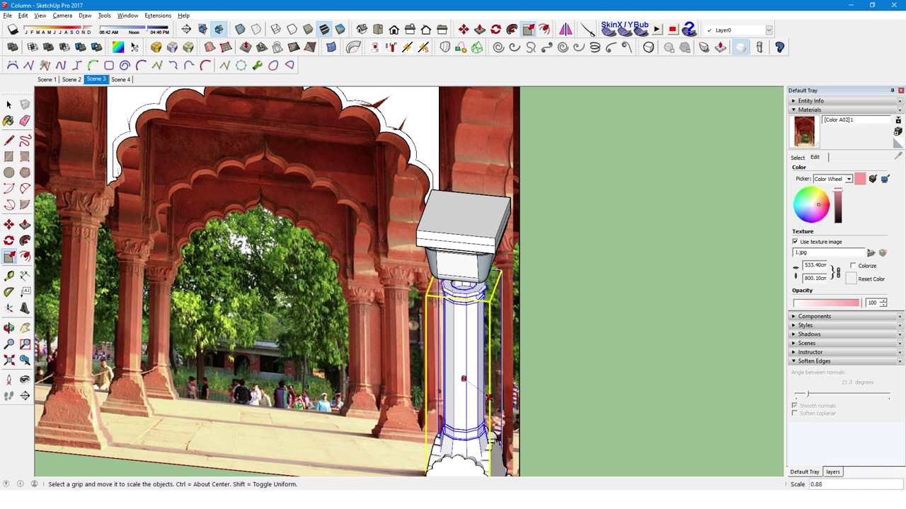
Window-select the column capital and raise it by 5.00cm.
{"action": "left_click", "coordinate": [488, 398]}
{"action": "middle_click_drag", "start_coordinate": [488, 397], "coordinate": [510, 298]}
{"action": "key", "text": "space"}
{"action": "left_click_drag", "start_coordinate": [376, 363], "coordinate": [534, 285]}
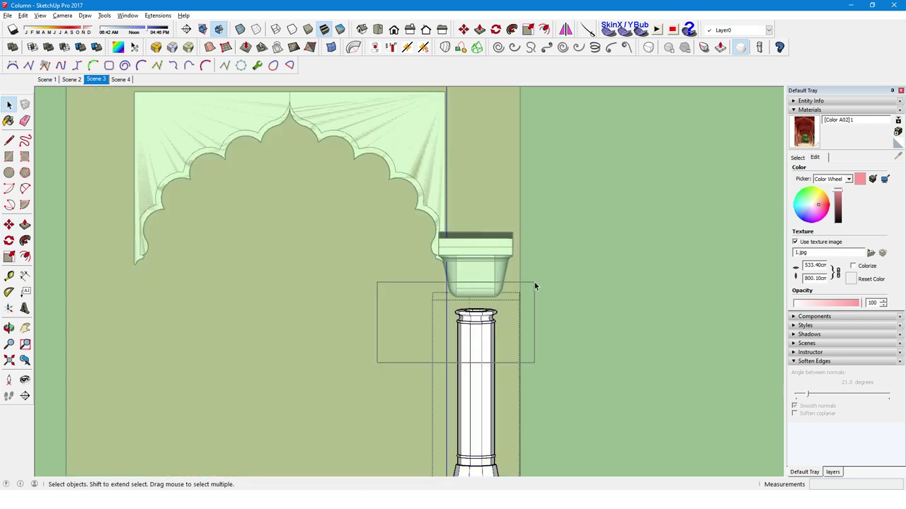
{"action": "middle_click_drag", "start_coordinate": [534, 286], "coordinate": [421, 329]}
{"action": "key", "text": "m"}
{"action": "left_click", "coordinate": [477, 310]}
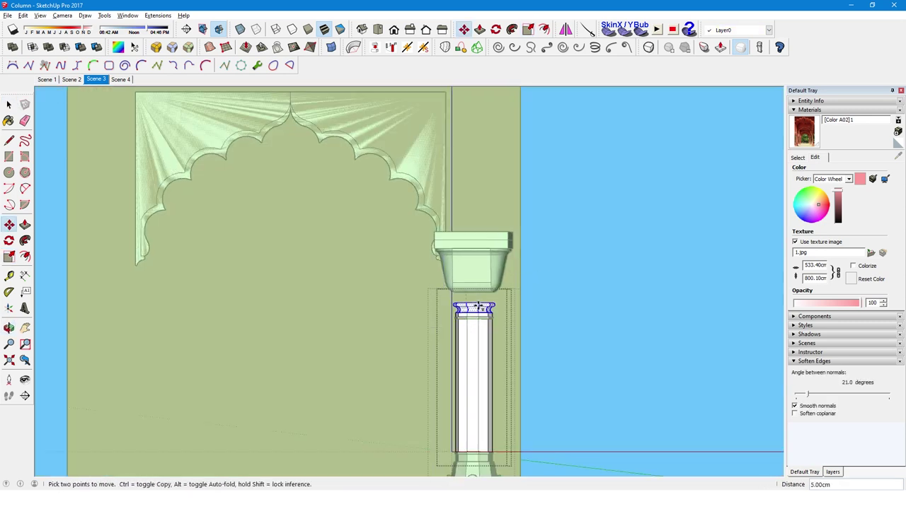
Move the shaft's collar ring up to sit directly beneath the capital.
{"action": "scroll", "coordinate": [465, 300], "scroll_direction": "up", "scroll_amount": 5}
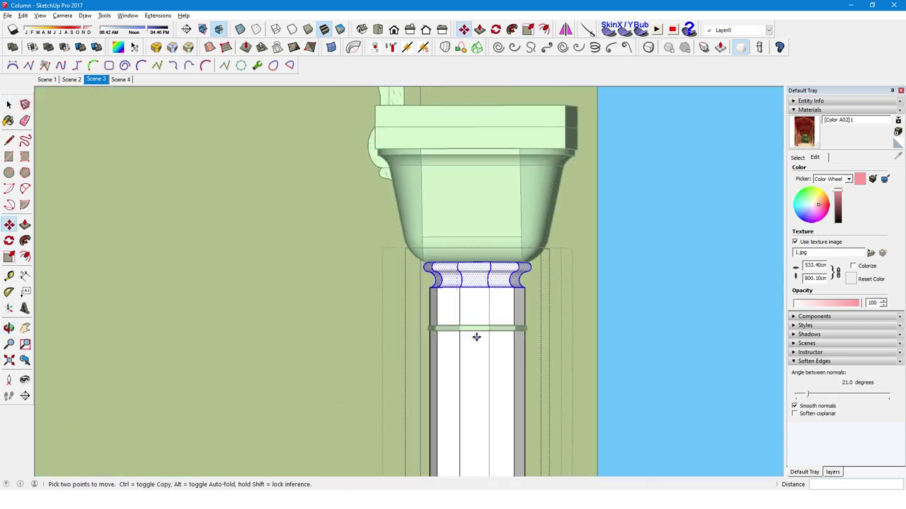
{"action": "key", "text": "space"}
{"action": "left_click", "coordinate": [476, 329]}
{"action": "key", "text": "m"}
{"action": "left_click", "coordinate": [478, 324]}
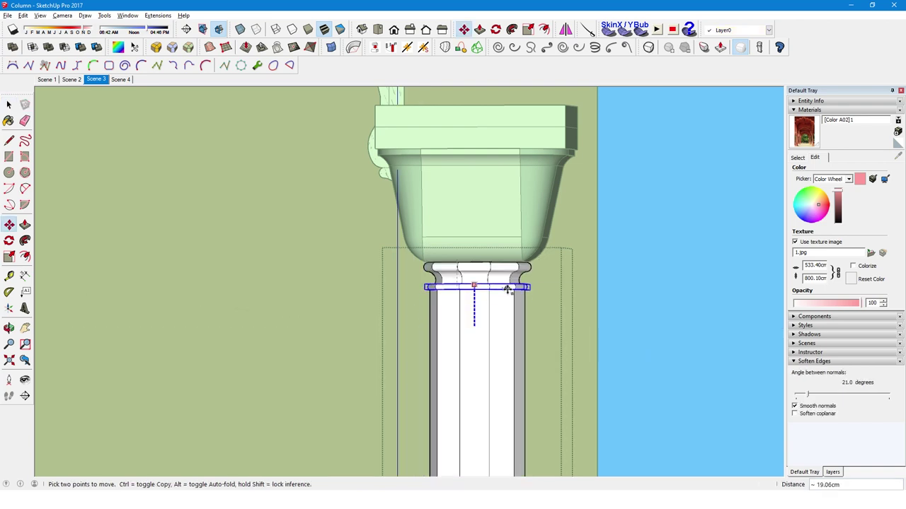
{"action": "scroll", "coordinate": [473, 286], "scroll_direction": "down", "scroll_amount": 3}
Orbit and zoom away from the matched photo to view the arch and capital in the model.
{"action": "mouse_move", "coordinate": [459, 219]}
{"action": "middle_mouse_down"}
{"action": "mouse_move", "coordinate": [470, 316]}
{"action": "mouse_move", "coordinate": [403, 397]}
{"action": "middle_mouse_up"}
{"action": "key", "text": "space"}
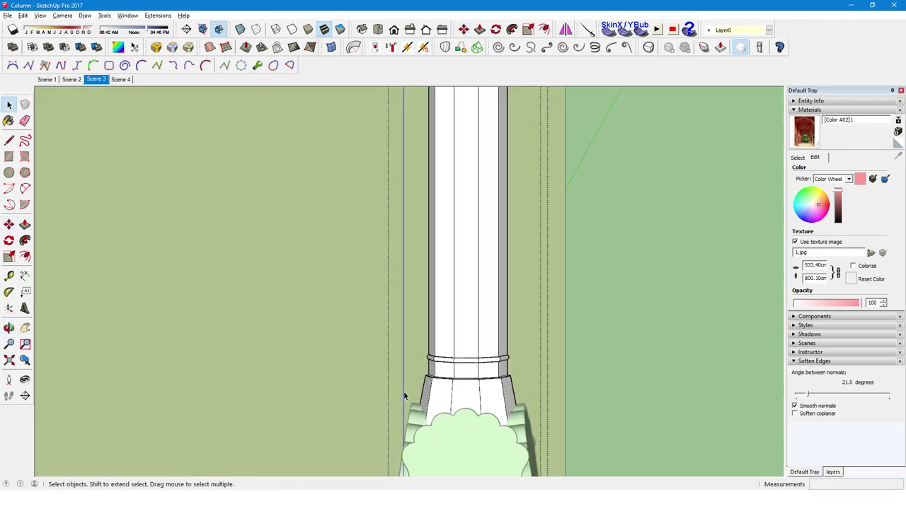
{"action": "middle_click_drag", "start_coordinate": [519, 346], "coordinate": [479, 394]}
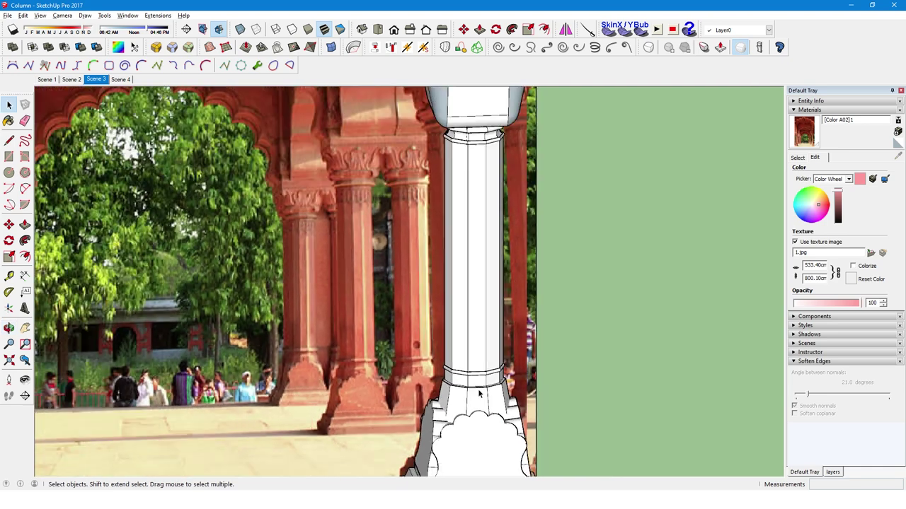
{"action": "scroll", "coordinate": [479, 394], "scroll_direction": "down", "scroll_amount": 5}
{"action": "middle_click_drag", "start_coordinate": [479, 394], "coordinate": [467, 241]}
{"action": "scroll", "coordinate": [467, 240], "scroll_direction": "up", "scroll_amount": 6}
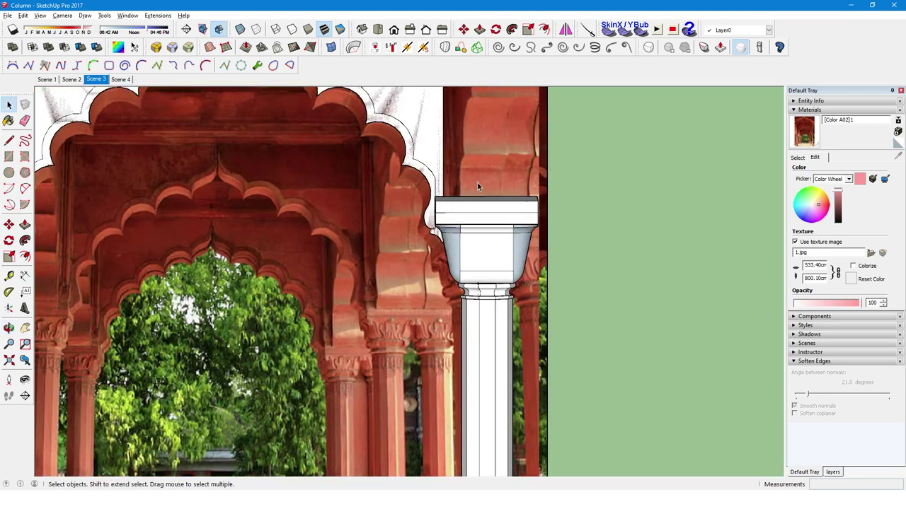
{"action": "scroll", "coordinate": [467, 241], "scroll_direction": "down", "scroll_amount": 3}
{"action": "middle_click_drag", "start_coordinate": [518, 266], "coordinate": [516, 234]}
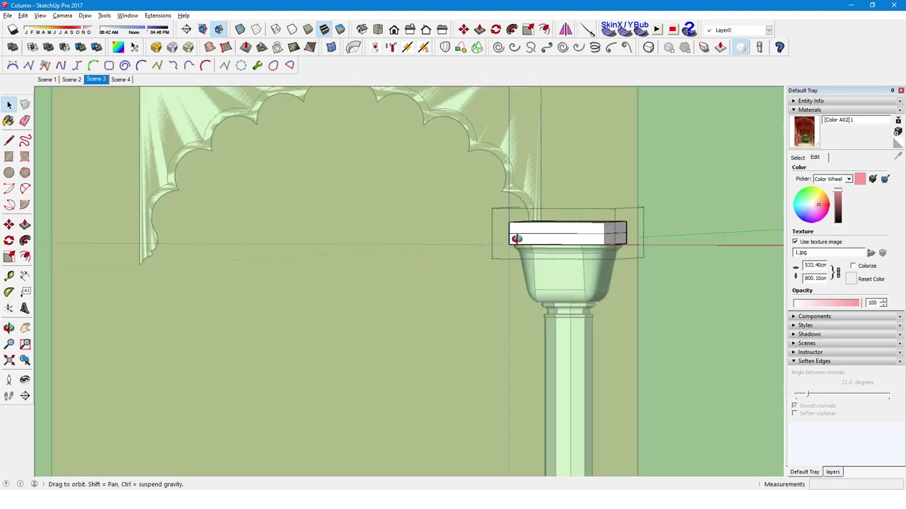
In the saved front view, move the slab's top face down to thin the slab.
{"action": "left_click", "coordinate": [120, 79]}
{"action": "left_click", "coordinate": [509, 225]}
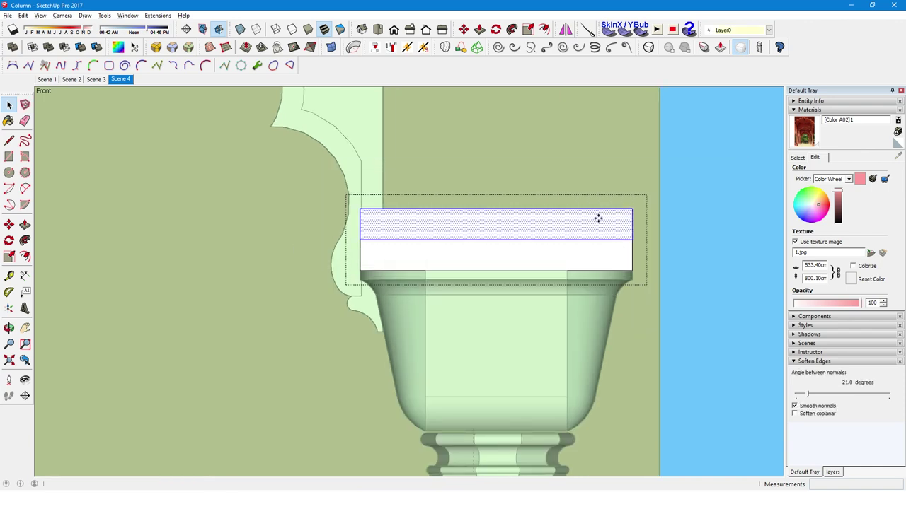
{"action": "key", "text": "m"}
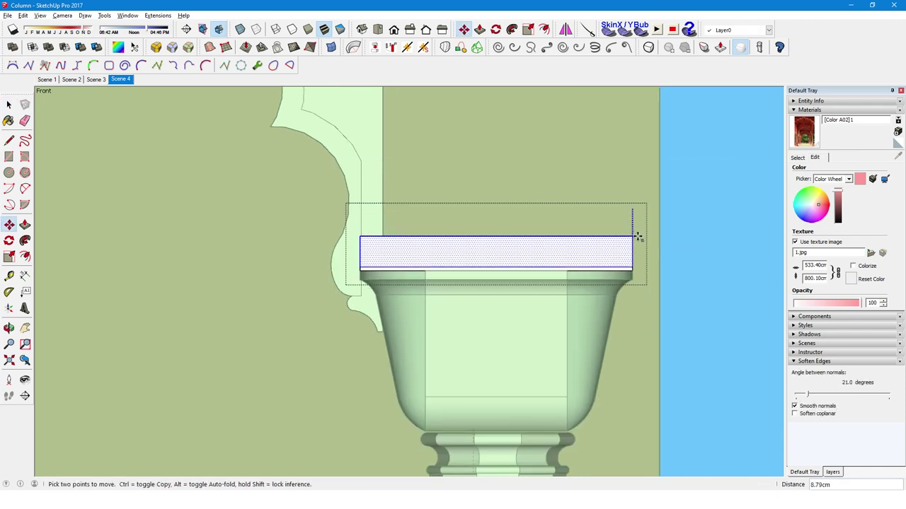
{"action": "left_click", "coordinate": [637, 237]}
{"action": "key", "text": "space"}
Shorten the capital along the blue axis and set the slab back down on it.
{"action": "left_click", "coordinate": [473, 325]}
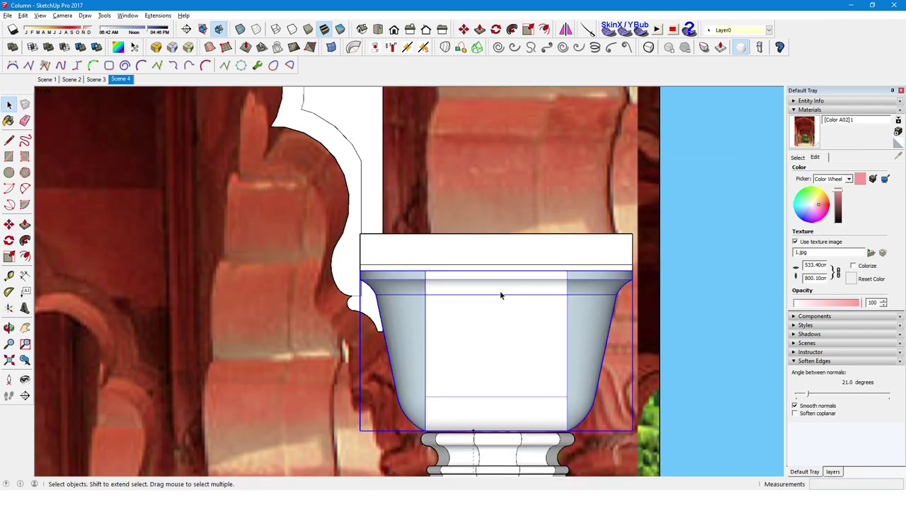
{"action": "key", "text": "s"}
{"action": "left_click_drag", "start_coordinate": [530, 284], "coordinate": [532, 306]}
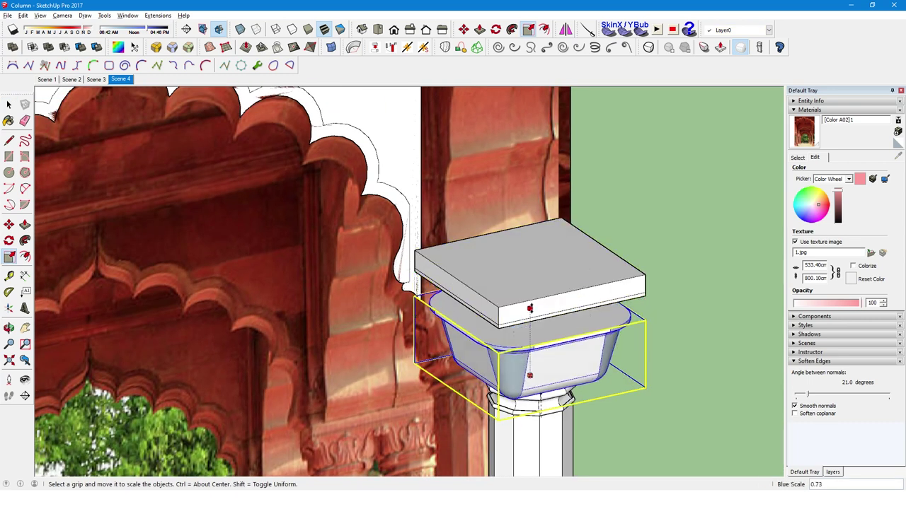
{"action": "left_click", "coordinate": [532, 306]}
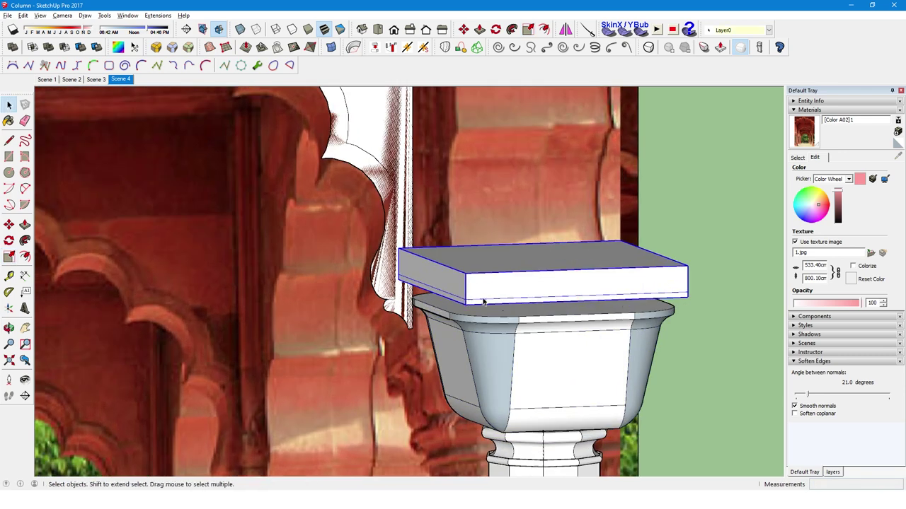
{"action": "key", "text": "m"}
{"action": "left_click", "coordinate": [540, 315]}
{"action": "key", "text": "space"}
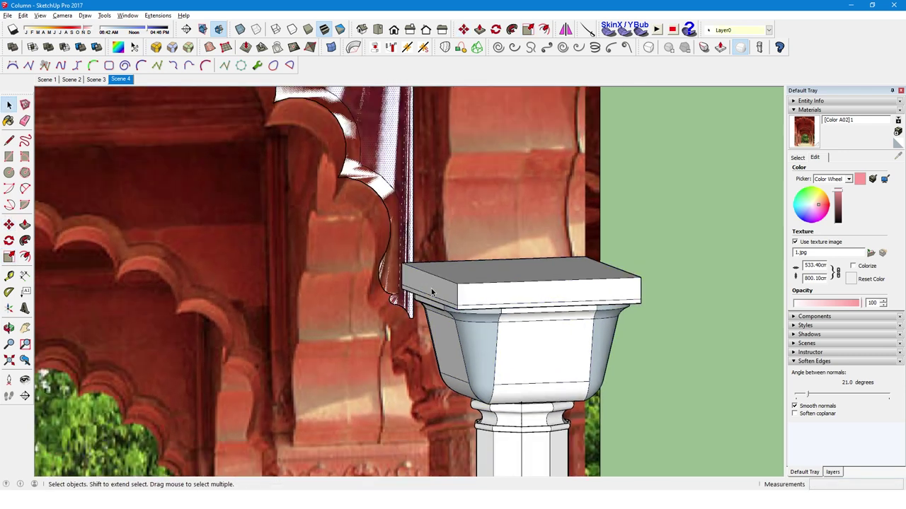
Move the scalloped arch profile face beside the capital.
{"action": "left_click", "coordinate": [311, 210]}
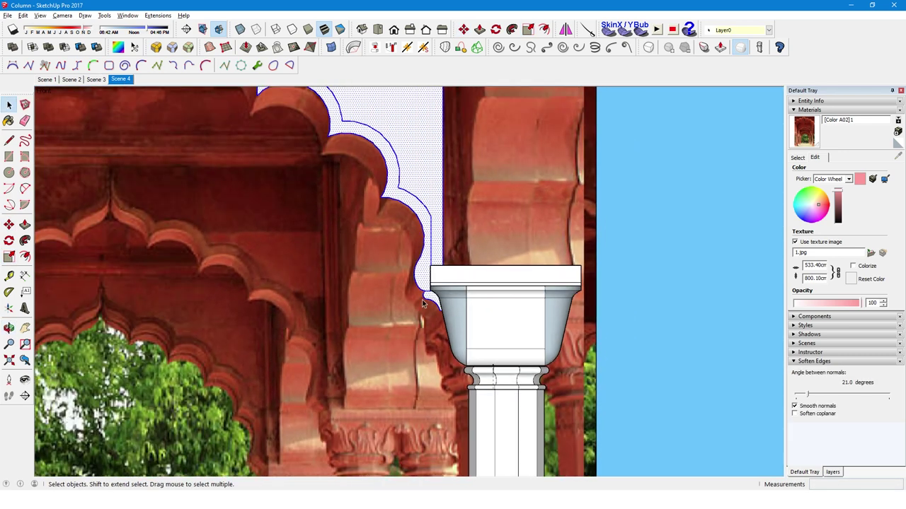
{"action": "scroll", "coordinate": [428, 301], "scroll_direction": "up", "scroll_amount": 2}
{"action": "key", "text": "m"}
{"action": "left_click", "coordinate": [429, 293]}
{"action": "left_click", "coordinate": [433, 286]}
{"action": "key", "text": "space"}
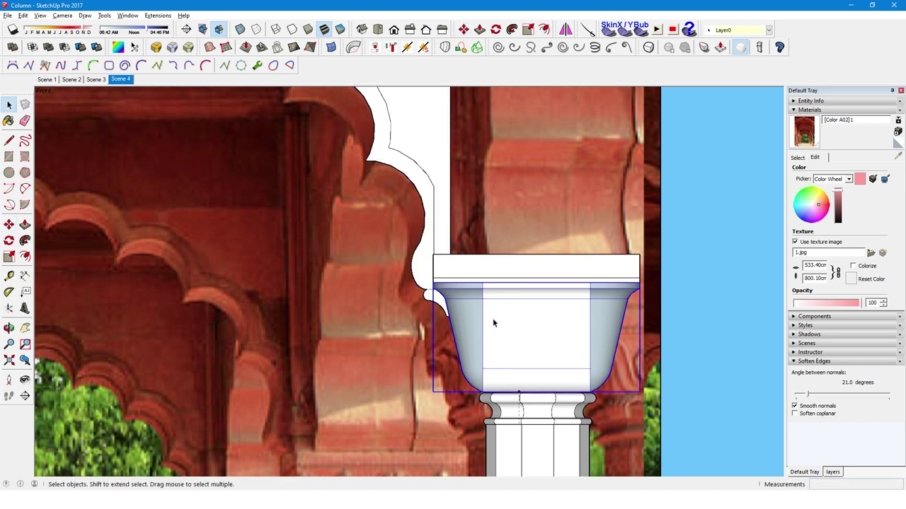
Scale the capital down slightly and move it into its new position.
{"action": "key", "text": "s"}
{"action": "mouse_move", "coordinate": [457, 273]}
{"action": "middle_mouse_down"}
{"action": "mouse_move", "coordinate": [446, 290]}
{"action": "mouse_move", "coordinate": [481, 344]}
{"action": "middle_mouse_up"}
{"action": "left_click", "coordinate": [441, 305]}
{"action": "left_click", "coordinate": [440, 304]}
{"action": "scroll", "coordinate": [496, 326], "scroll_direction": "up", "scroll_amount": 1}
{"action": "scroll", "coordinate": [530, 340], "scroll_direction": "up", "scroll_amount": 2}
{"action": "key", "text": "m"}
{"action": "left_click", "coordinate": [616, 378]}
{"action": "left_click", "coordinate": [491, 376]}
Move the arch profile so its lower corner sits on the slab's corner.
{"action": "mouse_move", "coordinate": [491, 360]}
{"action": "middle_mouse_down"}
{"action": "mouse_move", "coordinate": [405, 284]}
{"action": "mouse_move", "coordinate": [394, 206]}
{"action": "middle_mouse_up"}
{"action": "key", "text": "space"}
{"action": "scroll", "coordinate": [394, 205], "scroll_direction": "down", "scroll_amount": 2}
{"action": "left_click", "coordinate": [394, 206]}
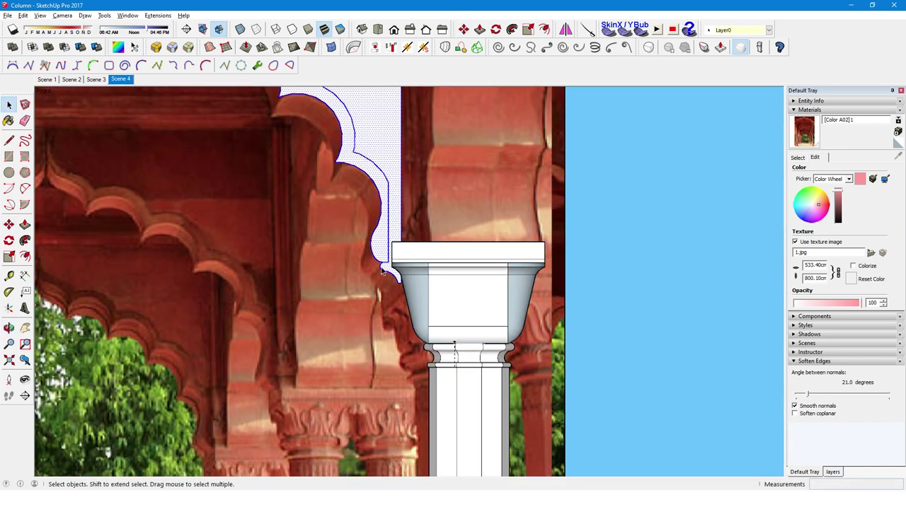
{"action": "scroll", "coordinate": [427, 302], "scroll_direction": "up", "scroll_amount": 3}
{"action": "key", "text": "m"}
{"action": "left_click", "coordinate": [421, 300]}
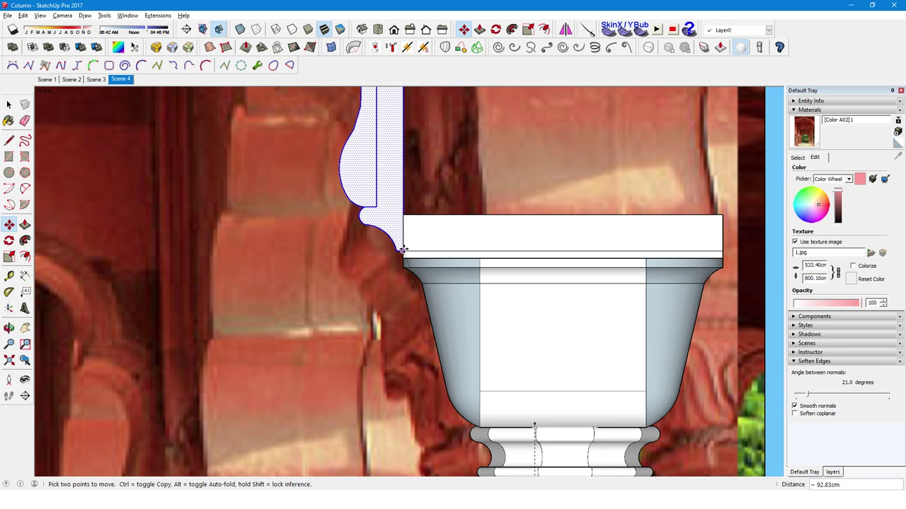
{"action": "left_click", "coordinate": [401, 250]}
{"action": "key", "text": "space"}
{"action": "scroll", "coordinate": [475, 291], "scroll_direction": "down", "scroll_amount": 3}
{"action": "scroll", "coordinate": [383, 277], "scroll_direction": "down", "scroll_amount": 2}
{"action": "middle_click_drag", "start_coordinate": [383, 276], "coordinate": [399, 278]}
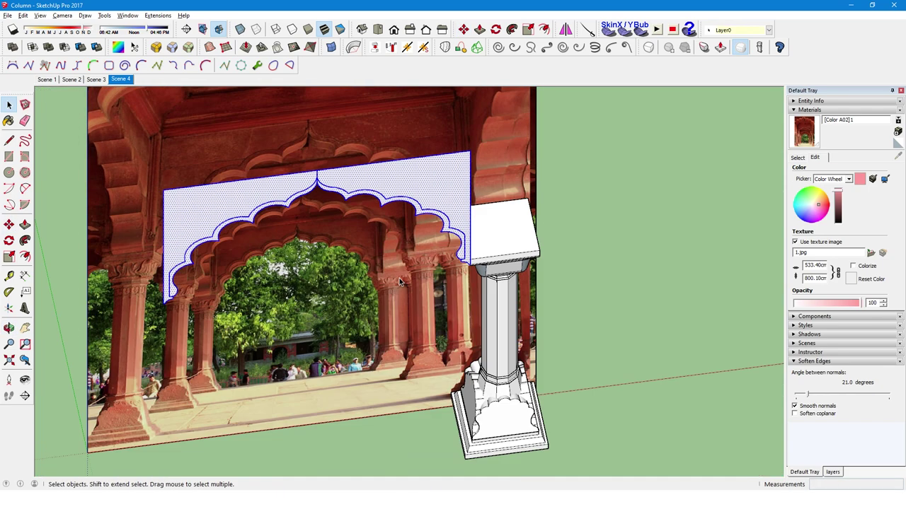
Window-select and delete the left half of the arch face.
{"action": "key", "text": "p"}
{"action": "scroll", "coordinate": [431, 188], "scroll_direction": "up", "scroll_amount": 2}
{"action": "scroll", "coordinate": [442, 179], "scroll_direction": "up", "scroll_amount": 2}
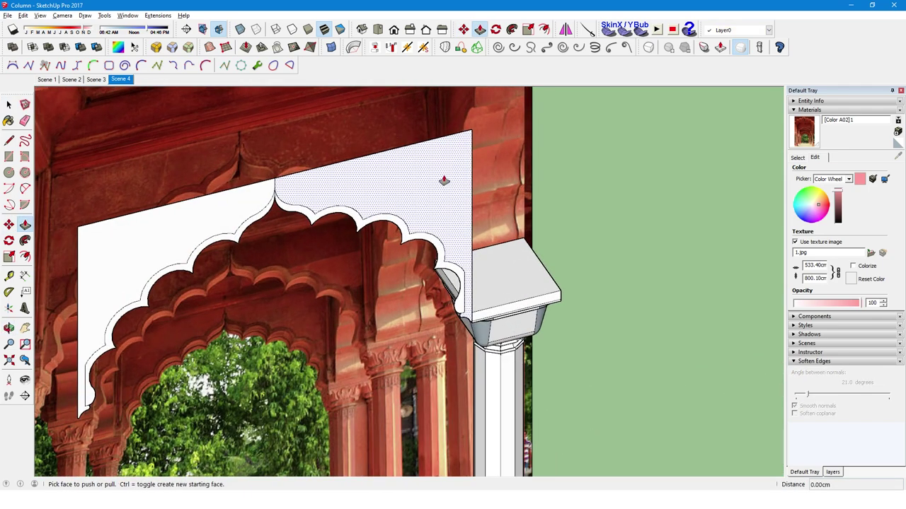
{"action": "scroll", "coordinate": [444, 180], "scroll_direction": "down", "scroll_amount": 1}
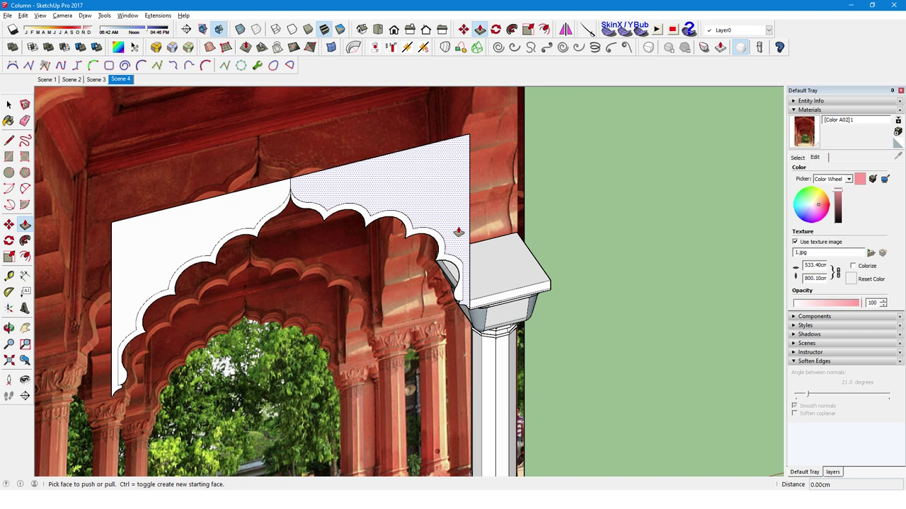
{"action": "middle_click_drag", "start_coordinate": [463, 243], "coordinate": [234, 236]}
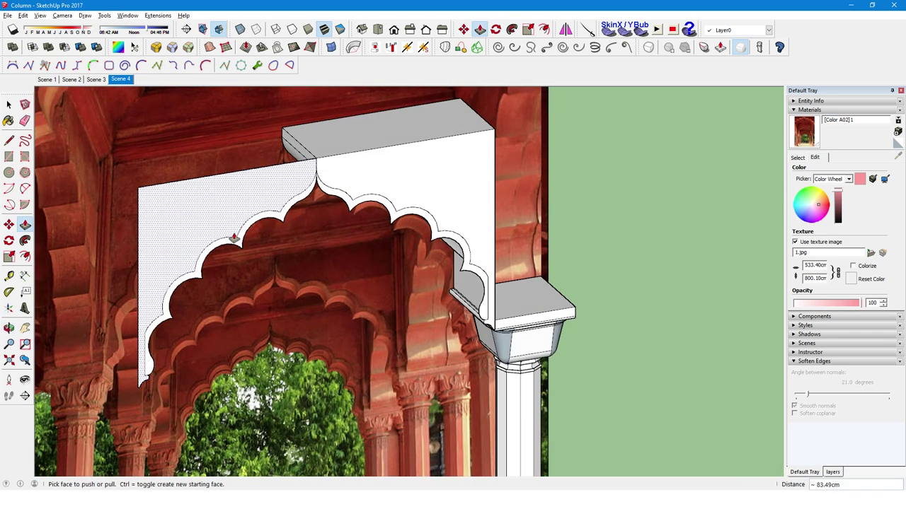
{"action": "key", "text": "space"}
{"action": "left_click_drag", "start_coordinate": [237, 120], "coordinate": [53, 393]}
{"action": "key", "text": "Delete"}
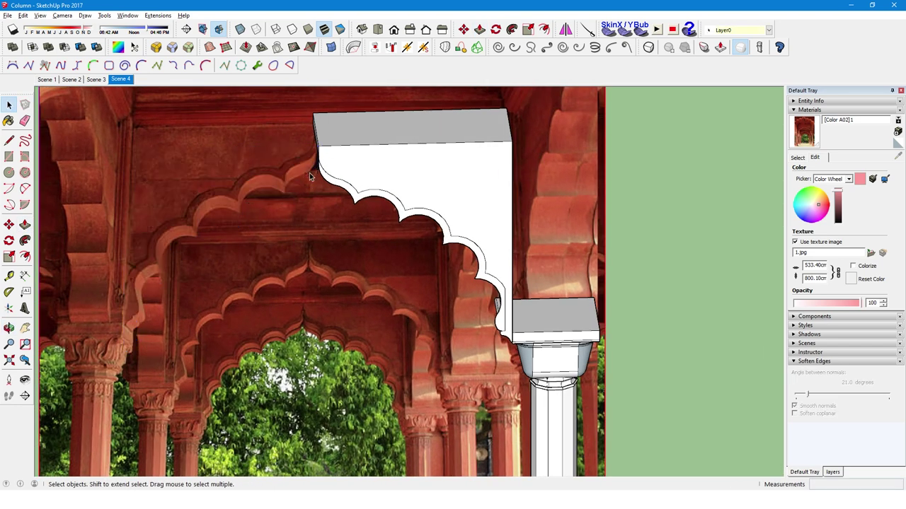
Push/Pull the remaining scalloped half out about 83.49 cm into a solid bracket.
{"action": "middle_click_drag", "start_coordinate": [309, 160], "coordinate": [516, 217]}
{"action": "key", "text": "p"}
{"action": "left_click", "coordinate": [361, 335]}
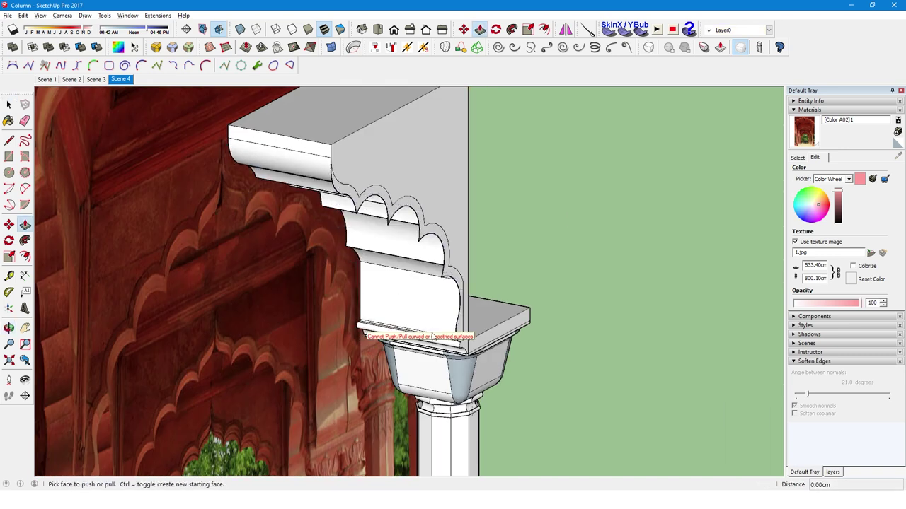
{"action": "left_click", "coordinate": [361, 336]}
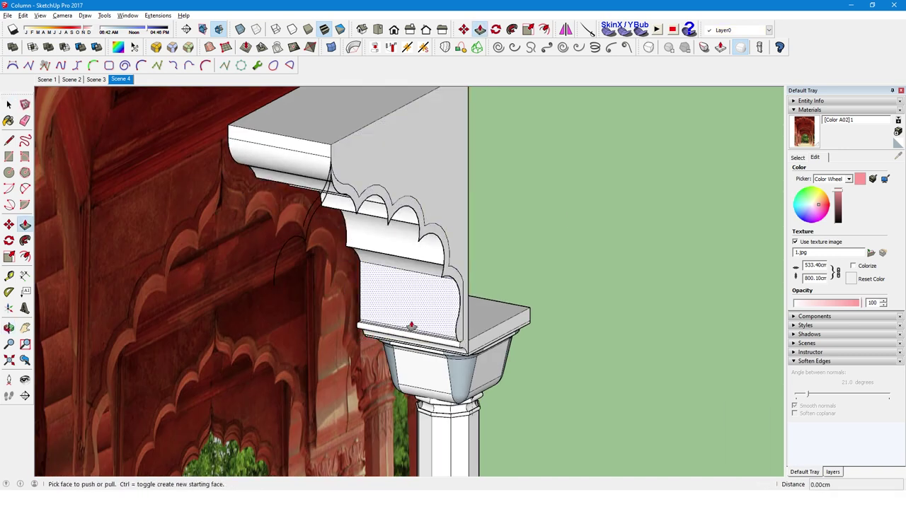
{"action": "key", "text": "space"}
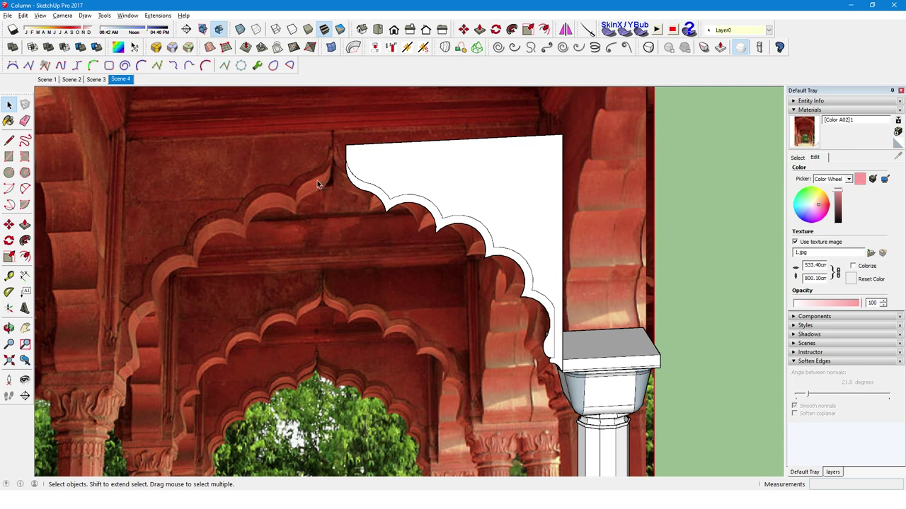
{"action": "middle_click_drag", "start_coordinate": [335, 147], "coordinate": [666, 400]}
{"action": "key", "text": "p"}
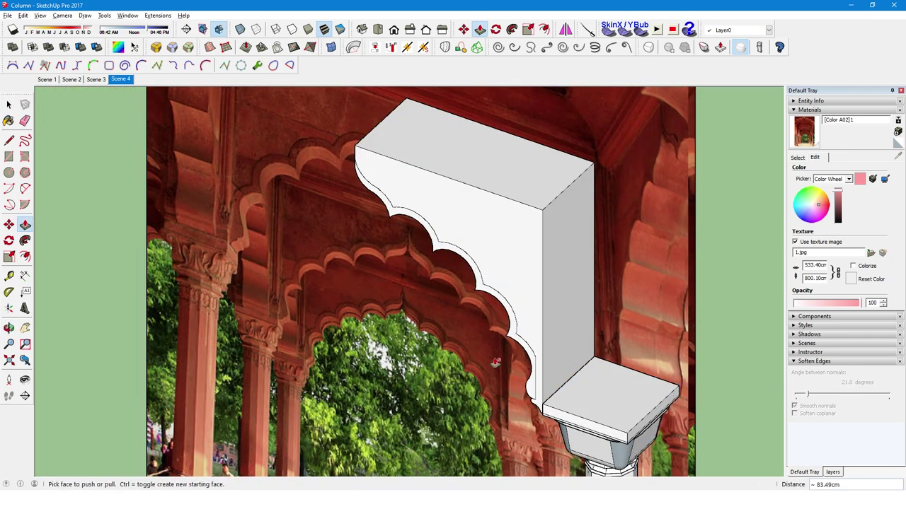
{"action": "left_click", "coordinate": [673, 393]}
{"action": "middle_click_drag", "start_coordinate": [674, 394], "coordinate": [404, 208]}
{"action": "left_click", "coordinate": [25, 241]}
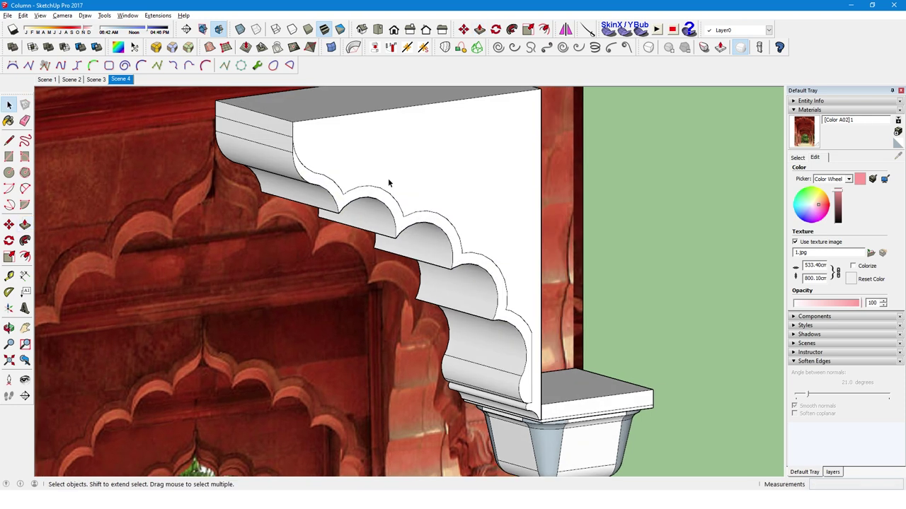
Offset the bracket face's edge inward to create a narrow border strip.
{"action": "left_click", "coordinate": [407, 173]}
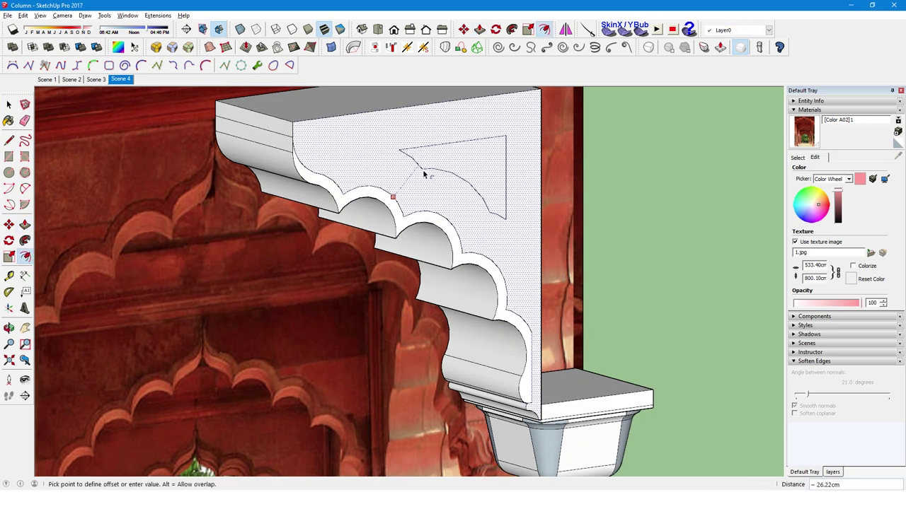
{"action": "left_click", "coordinate": [389, 191]}
{"action": "scroll", "coordinate": [400, 186], "scroll_direction": "up", "scroll_amount": 3}
{"action": "scroll", "coordinate": [279, 166], "scroll_direction": "up", "scroll_amount": 4}
{"action": "scroll", "coordinate": [295, 162], "scroll_direction": "up", "scroll_amount": 4}
Push the inset border strip slightly into the bracket face.
{"action": "key", "text": "p"}
{"action": "left_click", "coordinate": [285, 169]}
{"action": "left_click", "coordinate": [330, 204]}
{"action": "left_click", "coordinate": [331, 206]}
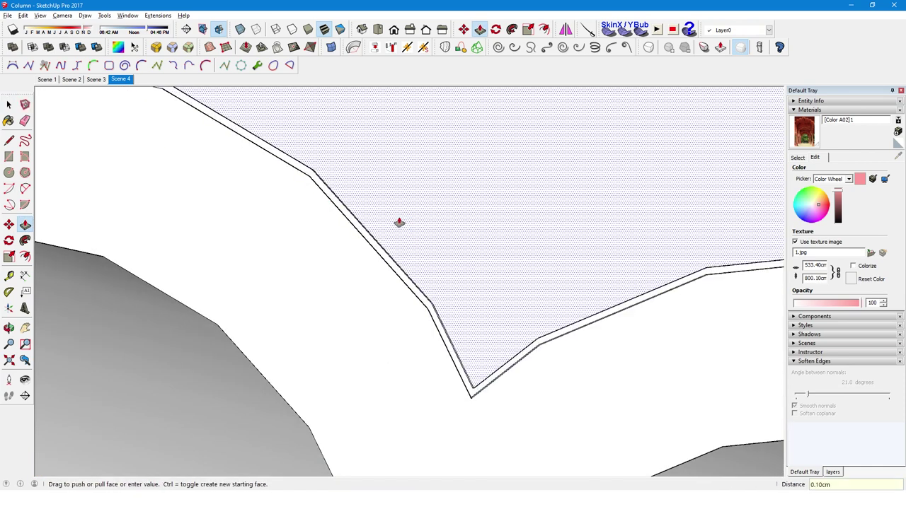
{"action": "key", "text": "space"}
{"action": "scroll", "coordinate": [361, 190], "scroll_direction": "down", "scroll_amount": 3}
{"action": "scroll", "coordinate": [389, 180], "scroll_direction": "down", "scroll_amount": 3}
{"action": "scroll", "coordinate": [456, 234], "scroll_direction": "down", "scroll_amount": 4}
{"action": "scroll", "coordinate": [457, 233], "scroll_direction": "up", "scroll_amount": 2}
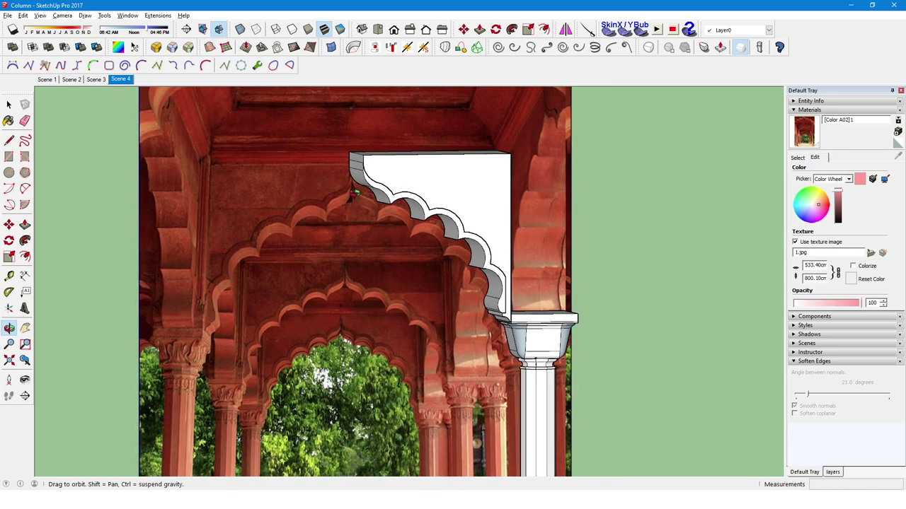
{"action": "scroll", "coordinate": [460, 233], "scroll_direction": "up", "scroll_amount": 3}
{"action": "scroll", "coordinate": [466, 233], "scroll_direction": "up", "scroll_amount": 5}
Push/Pull the scalloped face so the edge projects as a molding band.
{"action": "key", "text": "p"}
{"action": "left_click", "coordinate": [515, 212]}
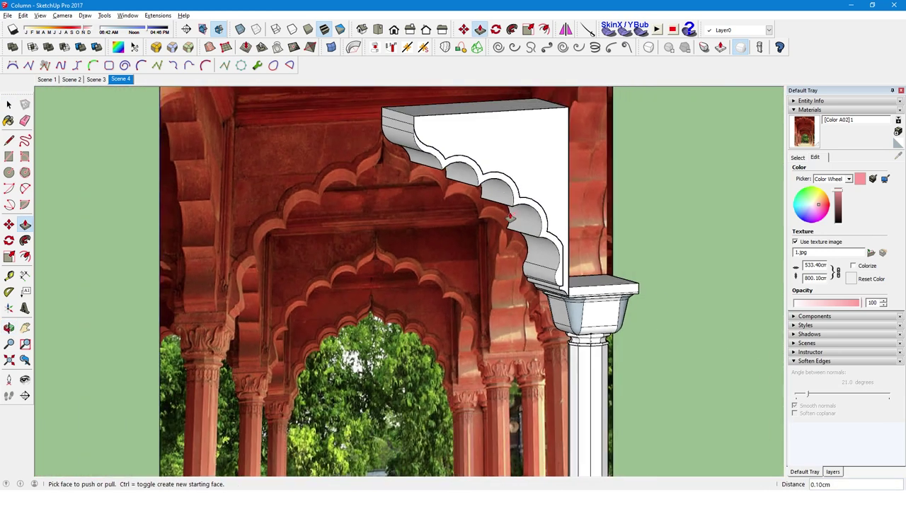
{"action": "middle_click", "coordinate": [450, 172]}
{"action": "mouse_move", "coordinate": [451, 172]}
{"action": "middle_mouse_down"}
{"action": "mouse_move", "coordinate": [440, 163]}
{"action": "mouse_move", "coordinate": [634, 162]}
{"action": "middle_mouse_up"}
{"action": "scroll", "coordinate": [495, 240], "scroll_direction": "up", "scroll_amount": 3}
{"action": "scroll", "coordinate": [495, 241], "scroll_direction": "up", "scroll_amount": 2}
{"action": "key", "text": "space"}
Scale the bracket along the green axis to about 0.59.
{"action": "right_click", "coordinate": [493, 244]}
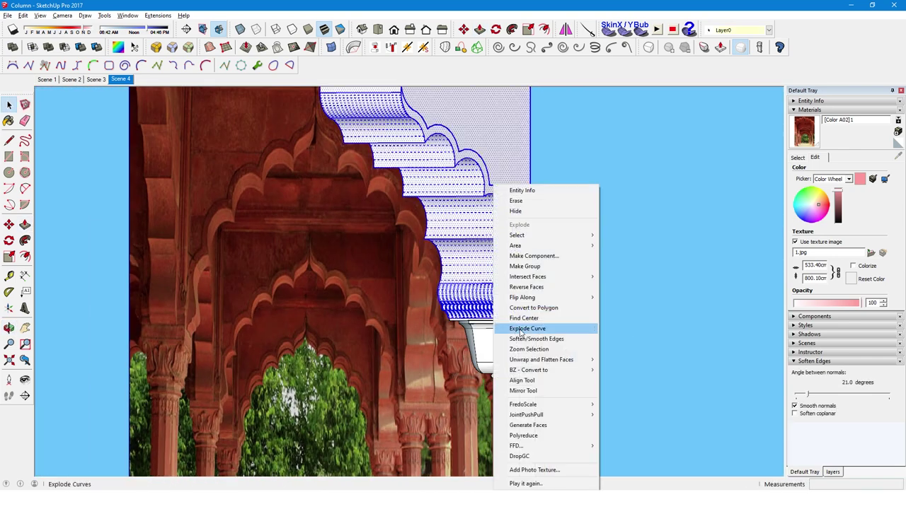
{"action": "key", "text": "s"}
{"action": "left_click_drag", "start_coordinate": [465, 195], "coordinate": [450, 195], "text": "ctrl"}
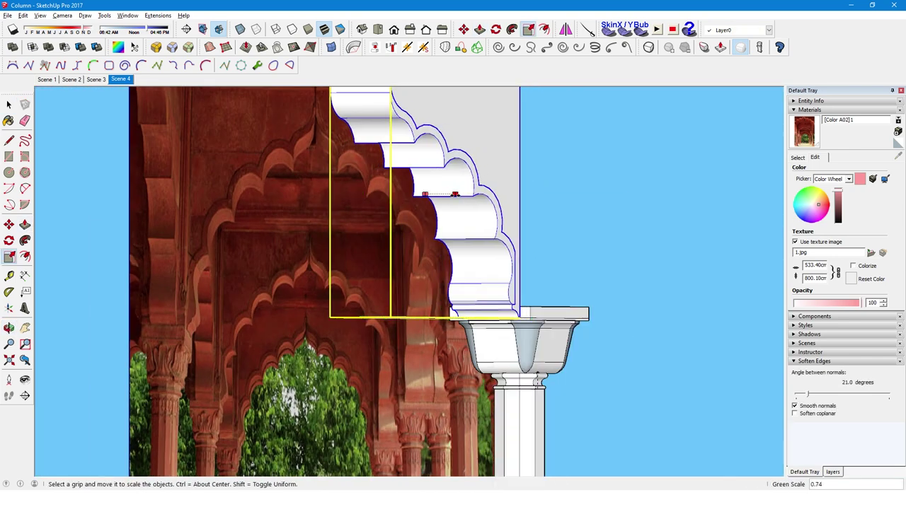
{"action": "left_click_drag", "start_coordinate": [451, 195], "coordinate": [456, 196], "text": "ctrl"}
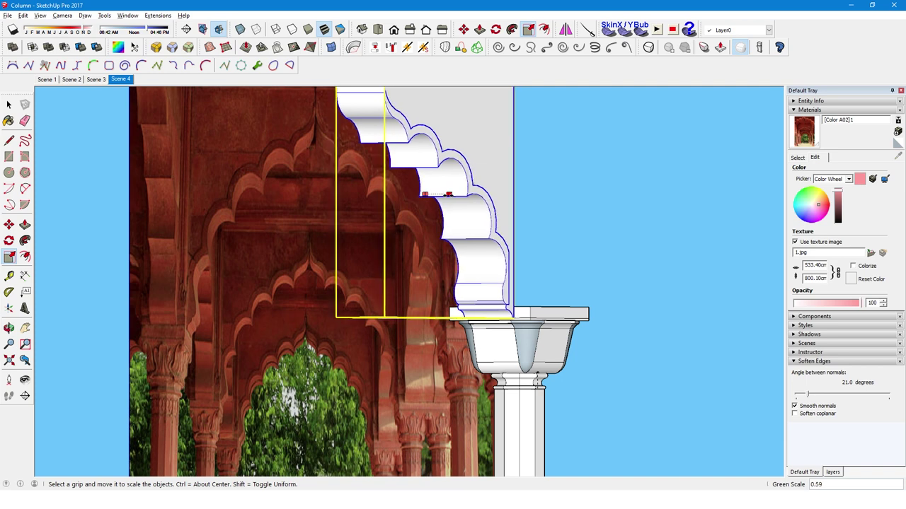
{"action": "middle_click_drag", "start_coordinate": [456, 195], "coordinate": [492, 297]}
{"action": "key", "text": "l"}
{"action": "left_click", "coordinate": [492, 300]}
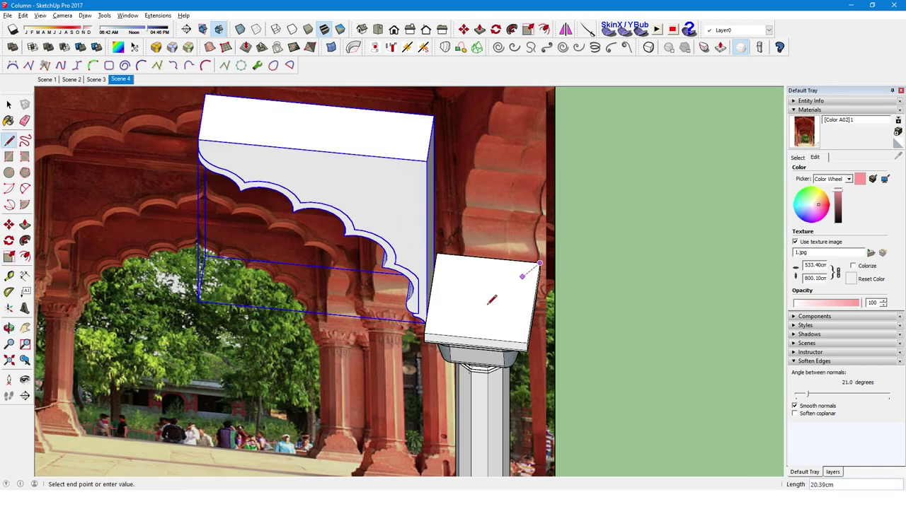
Turn the bracket group into a component.
{"action": "key", "text": "space"}
{"action": "right_click", "coordinate": [383, 211]}
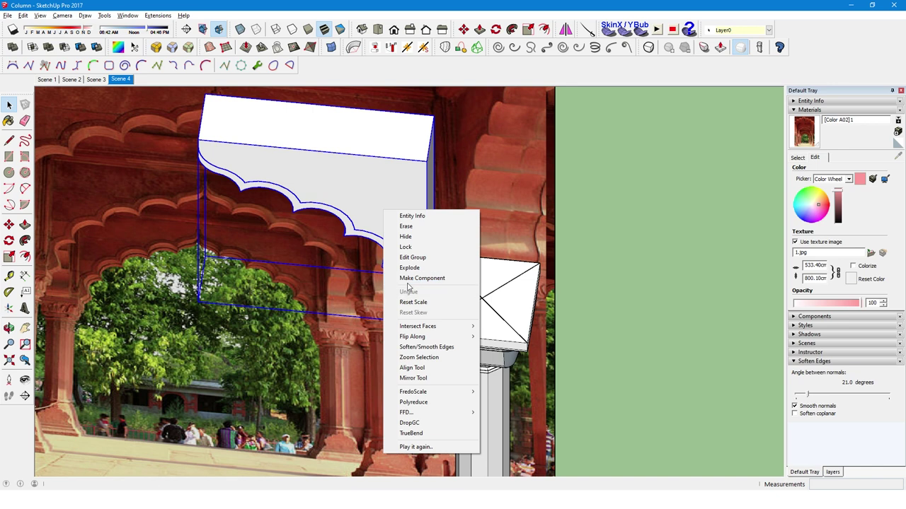
{"action": "left_click", "coordinate": [408, 282]}
{"action": "key", "text": "Return"}
Rotate-copy the bracket 180° about the column capital centre onto the opposite side.
{"action": "key", "text": "q"}
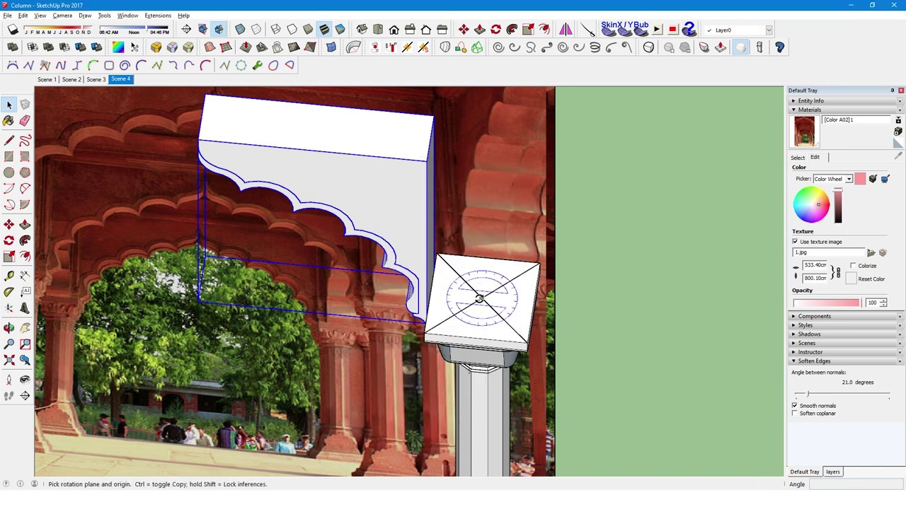
{"action": "left_click", "coordinate": [434, 291]}
{"action": "key", "text": "ctrl"}
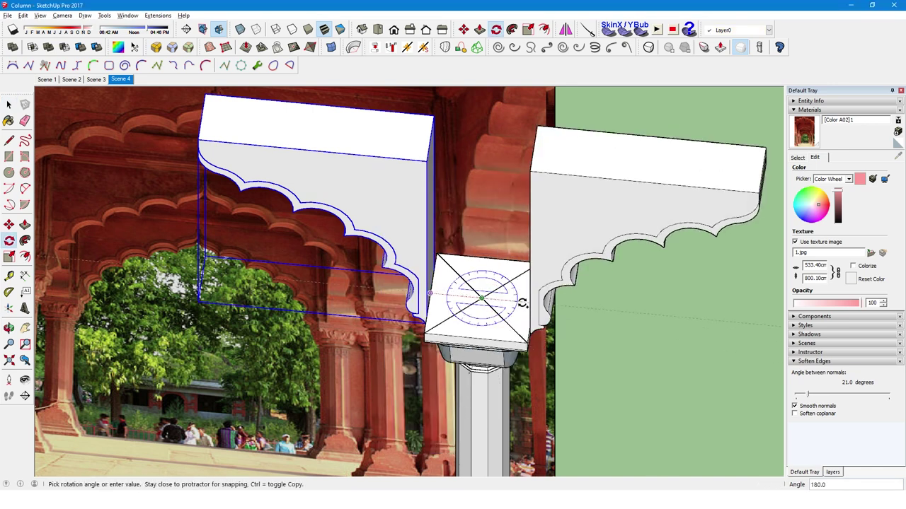
{"action": "left_click", "coordinate": [478, 329]}
{"action": "mouse_move", "coordinate": [479, 329]}
{"action": "middle_mouse_down"}
{"action": "mouse_move", "coordinate": [505, 97]}
{"action": "mouse_move", "coordinate": [433, 160]}
{"action": "middle_mouse_up"}
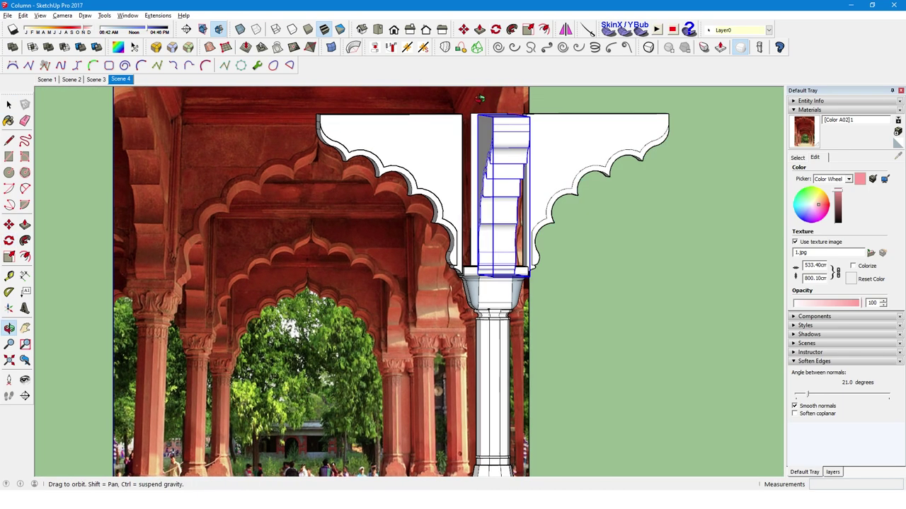
Push/Pull the left bracket's inner end about 18.10 cm toward the column centre.
{"action": "left_click", "coordinate": [433, 158]}
{"action": "mouse_move", "coordinate": [432, 157]}
{"action": "middle_mouse_down"}
{"action": "mouse_move", "coordinate": [443, 179]}
{"action": "mouse_move", "coordinate": [437, 222]}
{"action": "mouse_move", "coordinate": [467, 233]}
{"action": "middle_mouse_up"}
{"action": "key", "text": "p"}
{"action": "left_click", "coordinate": [484, 252]}
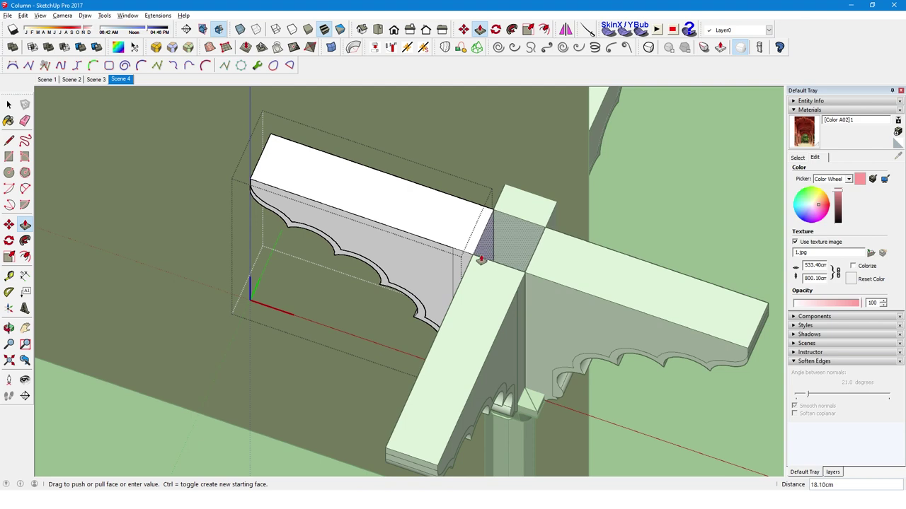
{"action": "mouse_move", "coordinate": [506, 269]}
{"action": "middle_mouse_down"}
{"action": "mouse_move", "coordinate": [533, 184]}
{"action": "mouse_move", "coordinate": [580, 181]}
{"action": "middle_mouse_up"}
{"action": "left_click", "coordinate": [523, 283]}
{"action": "key", "text": "space"}
{"action": "scroll", "coordinate": [485, 328], "scroll_direction": "up", "scroll_amount": 3}
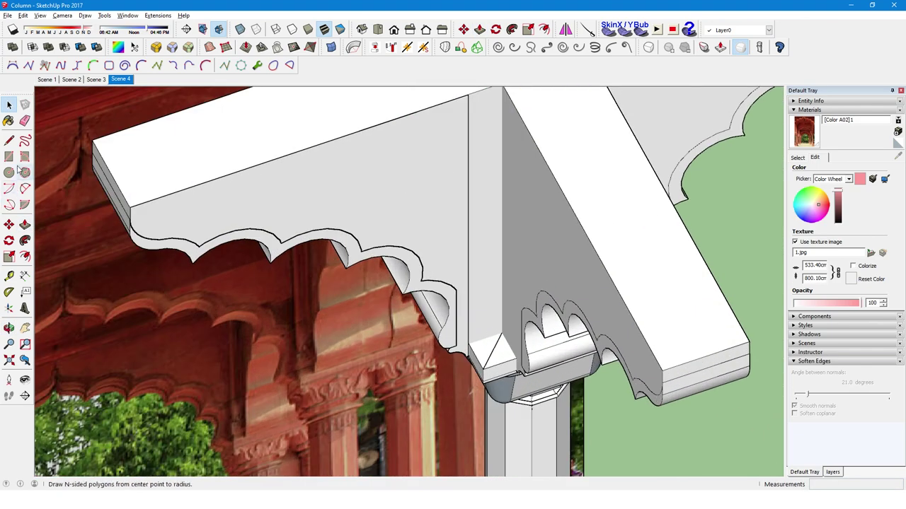
Push/Pull the small capital block's top face up about 20.92 cm.
{"action": "middle_click_drag", "start_coordinate": [393, 337], "coordinate": [329, 290]}
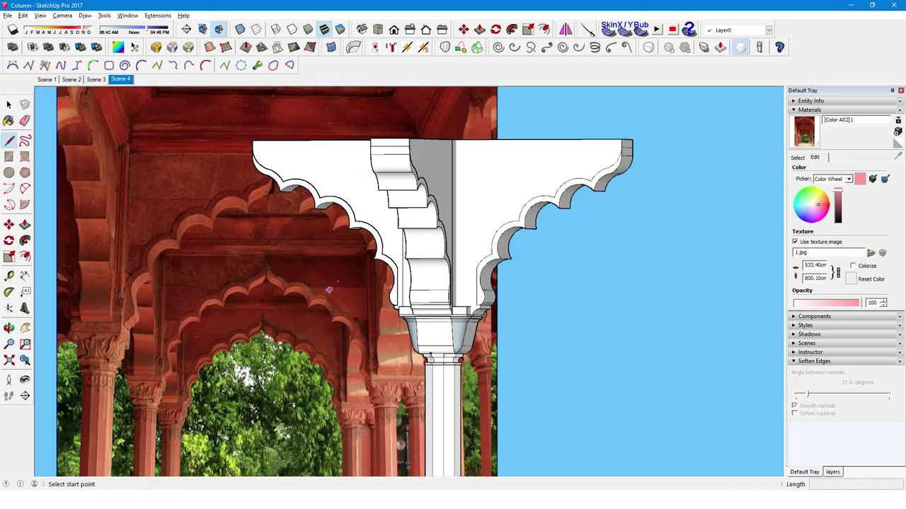
{"action": "scroll", "coordinate": [211, 299], "scroll_direction": "up", "scroll_amount": 2}
{"action": "scroll", "coordinate": [219, 291], "scroll_direction": "up", "scroll_amount": 2}
{"action": "mouse_move", "coordinate": [218, 291]}
{"action": "middle_mouse_down"}
{"action": "mouse_move", "coordinate": [428, 311]}
{"action": "mouse_move", "coordinate": [498, 291]}
{"action": "middle_mouse_up"}
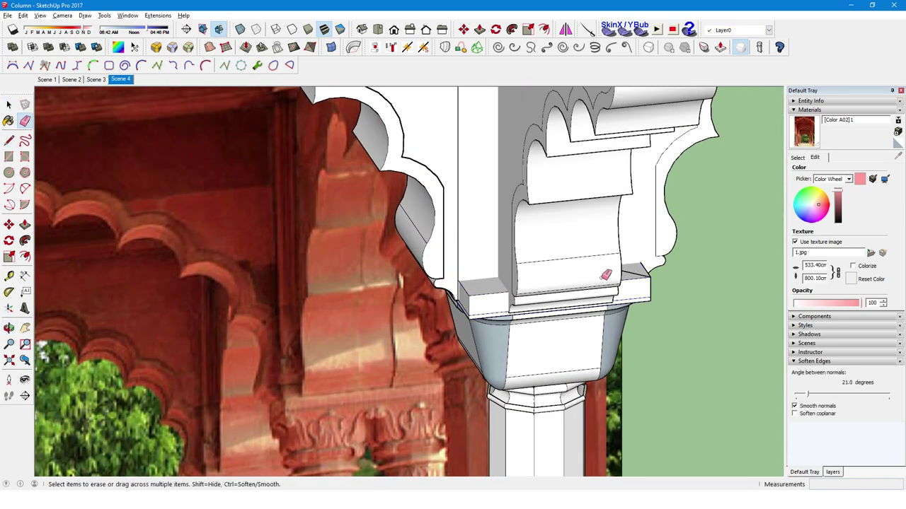
{"action": "key", "text": "Escape"}
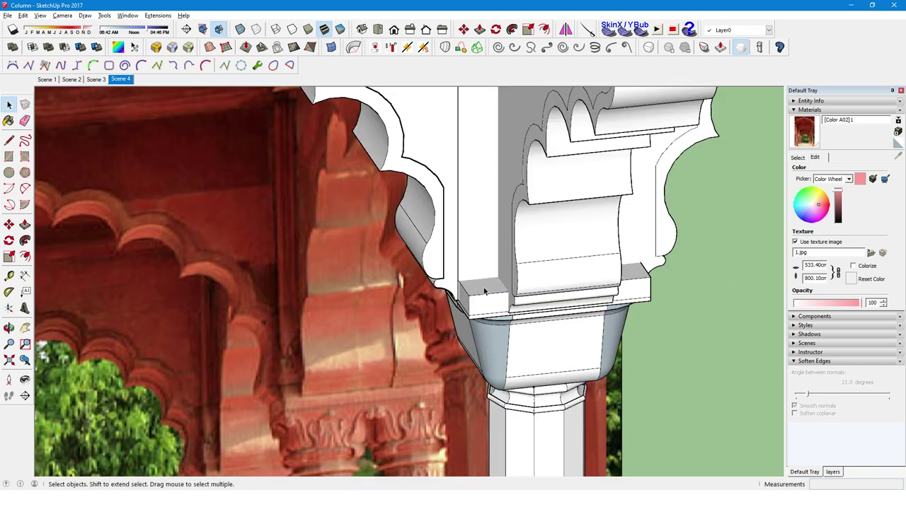
{"action": "left_click", "coordinate": [481, 292]}
{"action": "mouse_move", "coordinate": [486, 259]}
{"action": "middle_mouse_down"}
{"action": "mouse_move", "coordinate": [418, 249]}
{"action": "mouse_move", "coordinate": [547, 277]}
{"action": "mouse_move", "coordinate": [576, 259]}
{"action": "middle_mouse_up"}
Scale the small end pieces to 0.82 and move them down 8 cm.
{"action": "key", "text": "space"}
{"action": "key", "text": "s"}
{"action": "left_click_drag", "start_coordinate": [686, 247], "coordinate": [694, 252]}
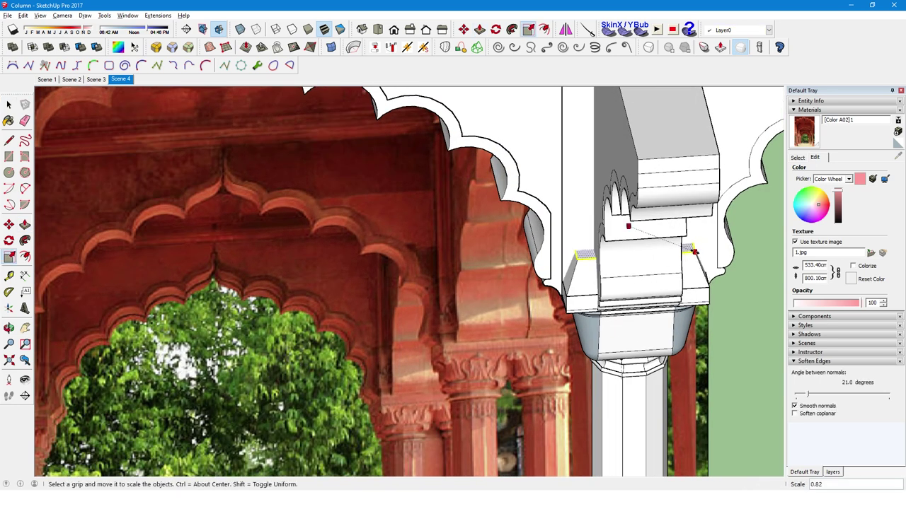
{"action": "key", "text": "m"}
{"action": "left_click", "coordinate": [578, 259]}
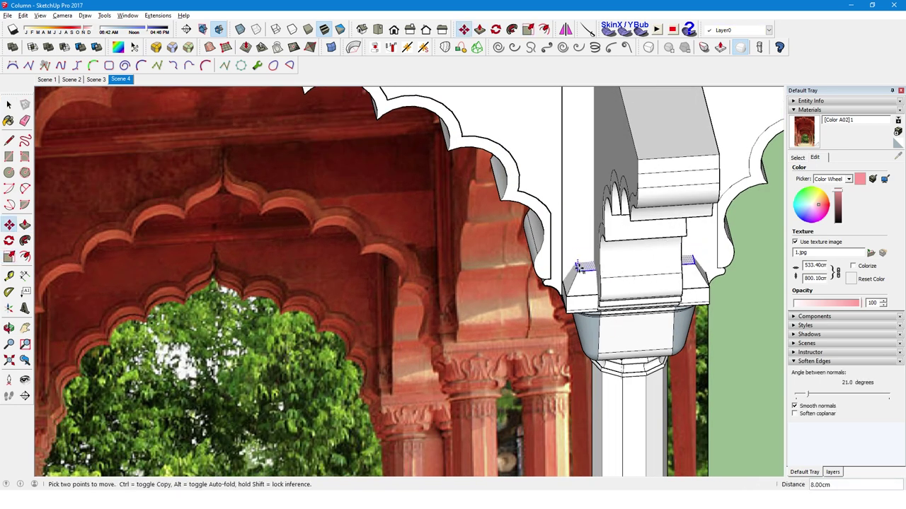
{"action": "scroll", "coordinate": [578, 267], "scroll_direction": "up", "scroll_amount": 3}
{"action": "key", "text": "l"}
{"action": "scroll", "coordinate": [588, 271], "scroll_direction": "up", "scroll_amount": 5}
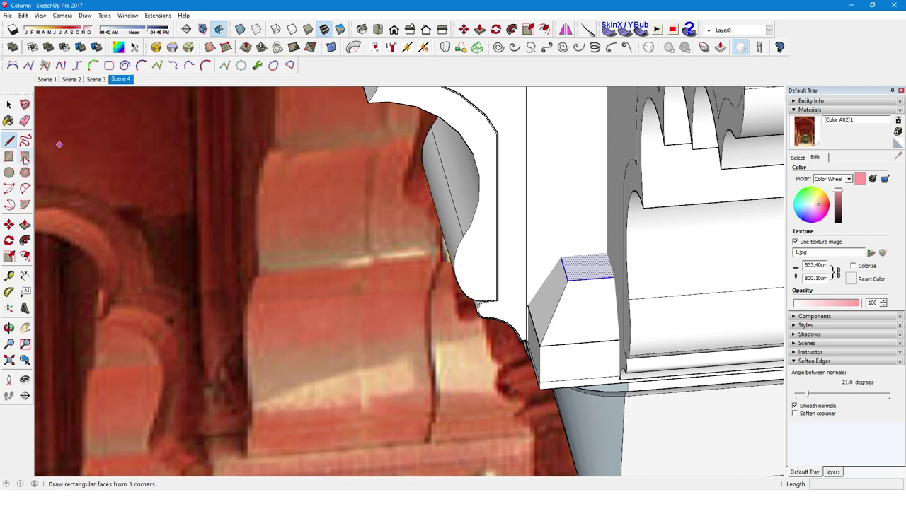
Draw a guide line and a rotated rectangle on the corner block's top.
{"action": "left_click", "coordinate": [24, 189]}
{"action": "scroll", "coordinate": [577, 271], "scroll_direction": "up", "scroll_amount": 2}
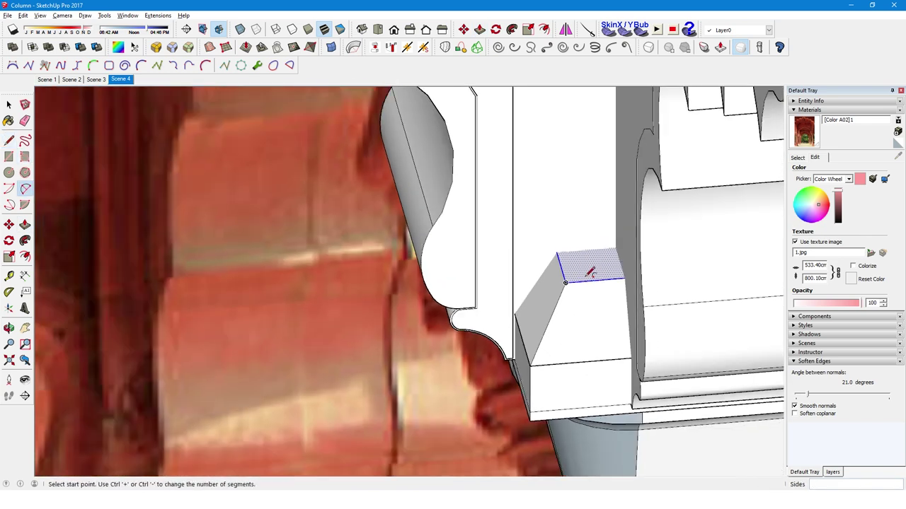
{"action": "scroll", "coordinate": [602, 260], "scroll_direction": "up", "scroll_amount": 3}
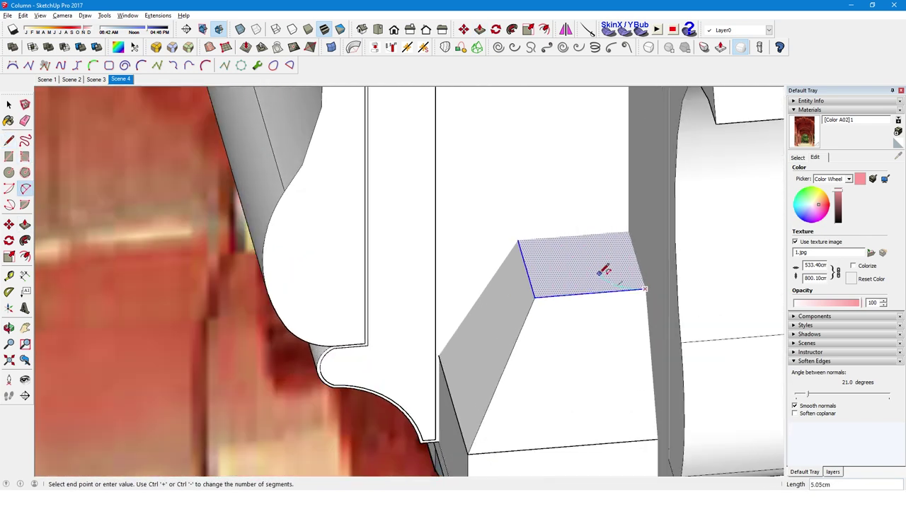
{"action": "key", "text": "l"}
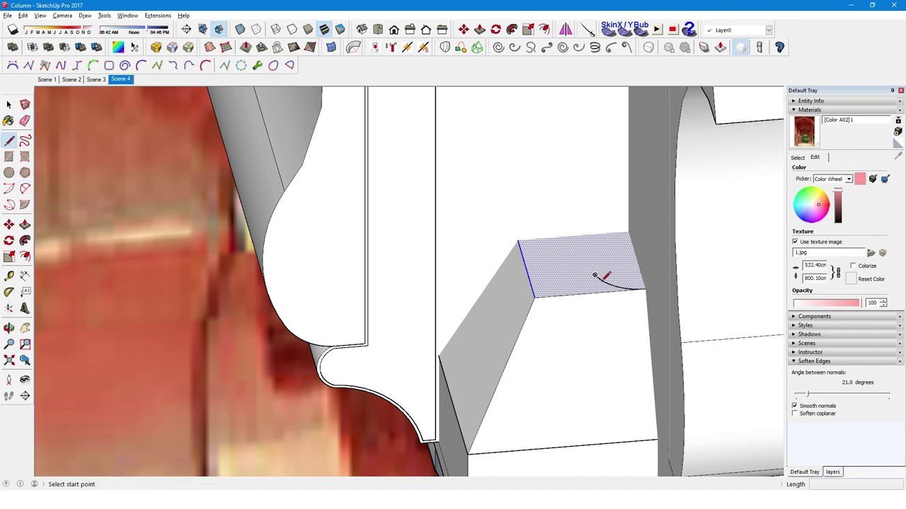
{"action": "left_click", "coordinate": [517, 240]}
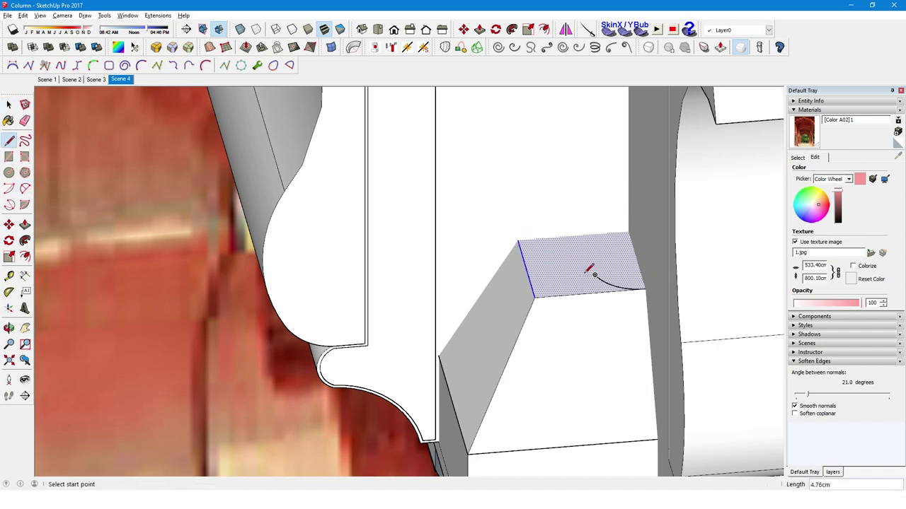
{"action": "left_click", "coordinate": [25, 156]}
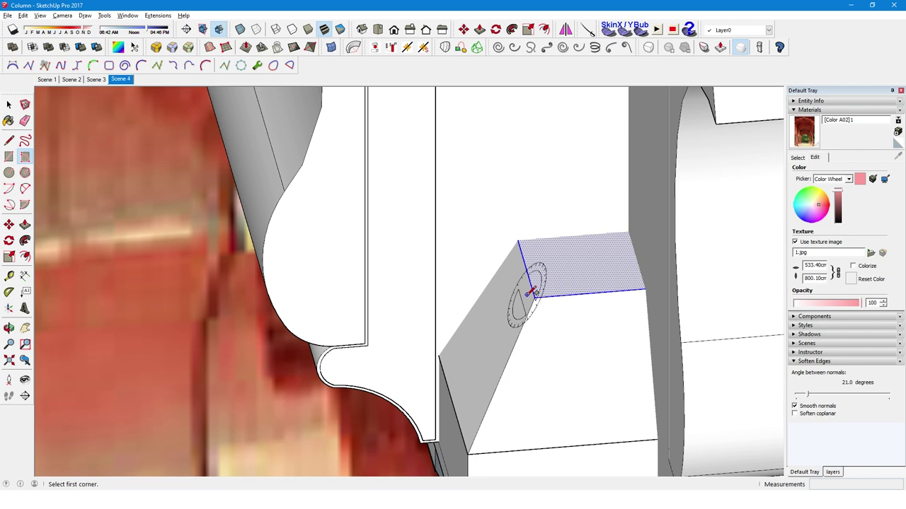
{"action": "left_click", "coordinate": [534, 298]}
{"action": "left_click", "coordinate": [627, 231]}
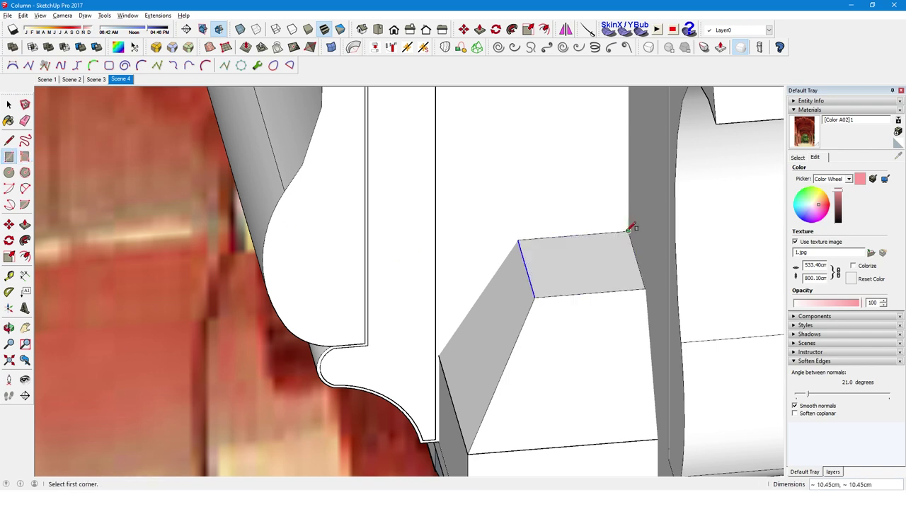
Add a guide circle at the block's front corner and 2-point arcs across its top.
{"action": "left_click", "coordinate": [9, 173]}
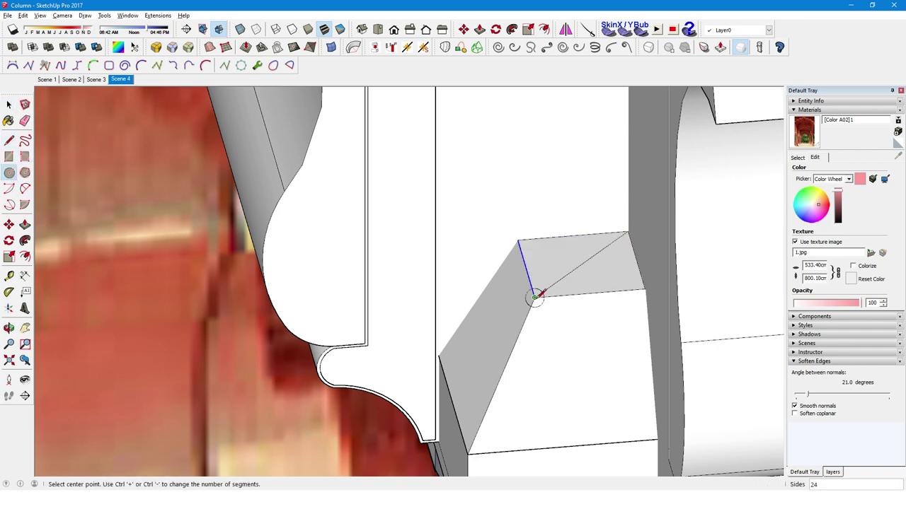
{"action": "left_click", "coordinate": [581, 262]}
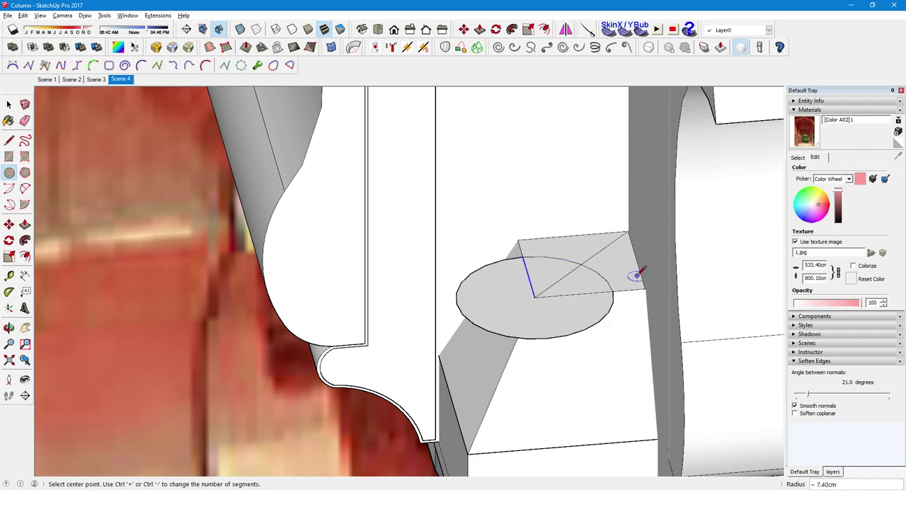
{"action": "left_click", "coordinate": [522, 240]}
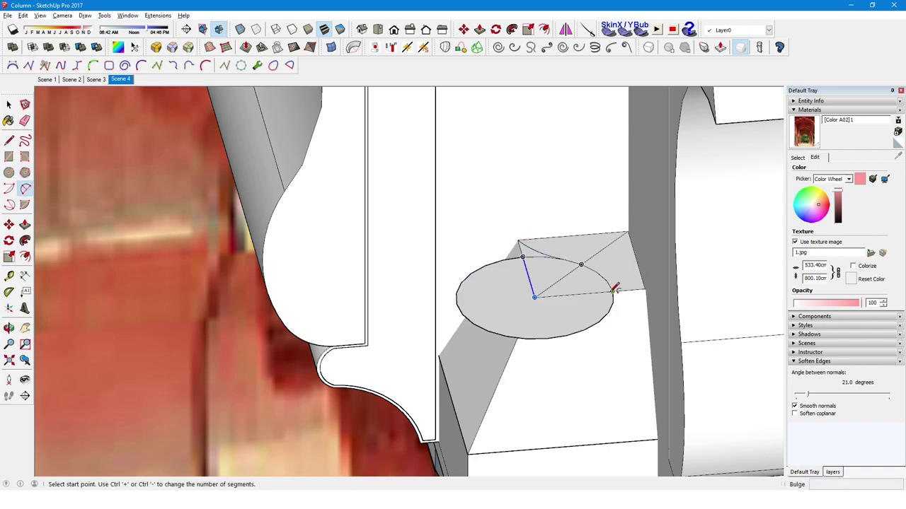
{"action": "left_click", "coordinate": [583, 264]}
{"action": "left_click", "coordinate": [643, 288]}
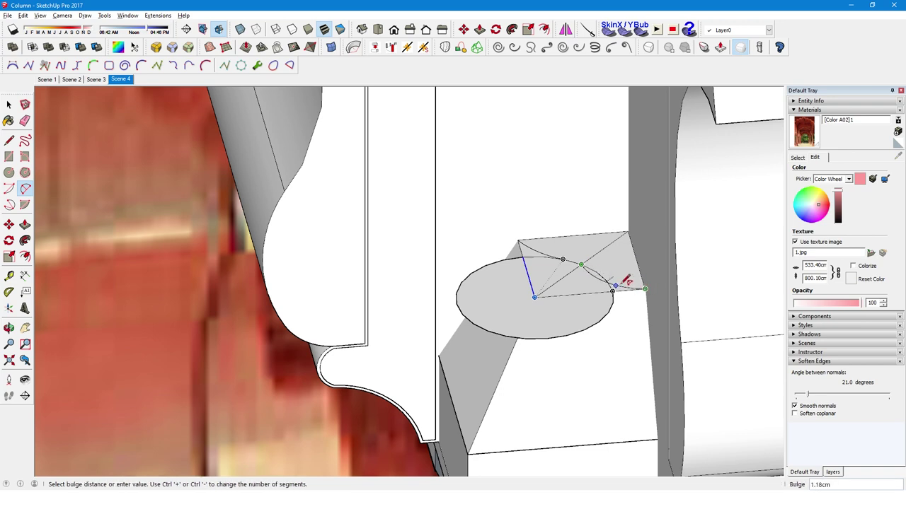
{"action": "key", "text": "Escape"}
Erase the guide circle and push the carved top face about 11.93 cm.
{"action": "key", "text": "e"}
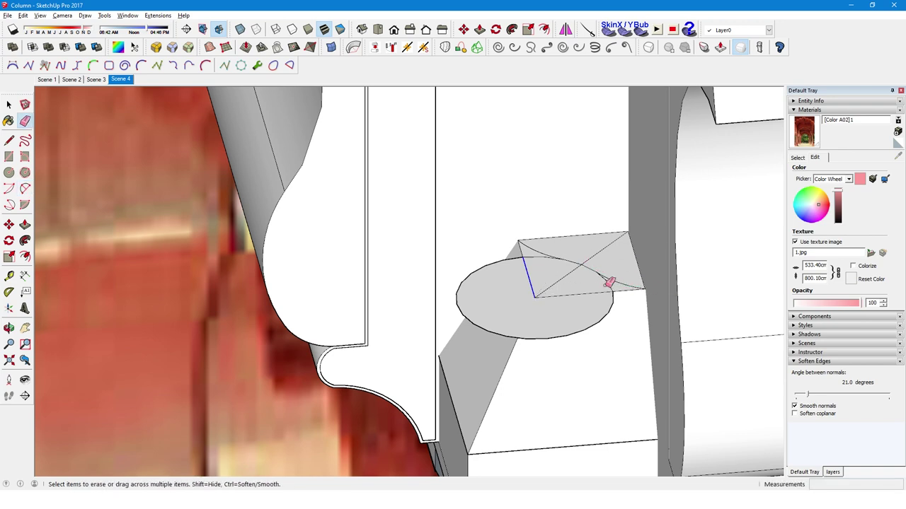
{"action": "left_click", "coordinate": [464, 308]}
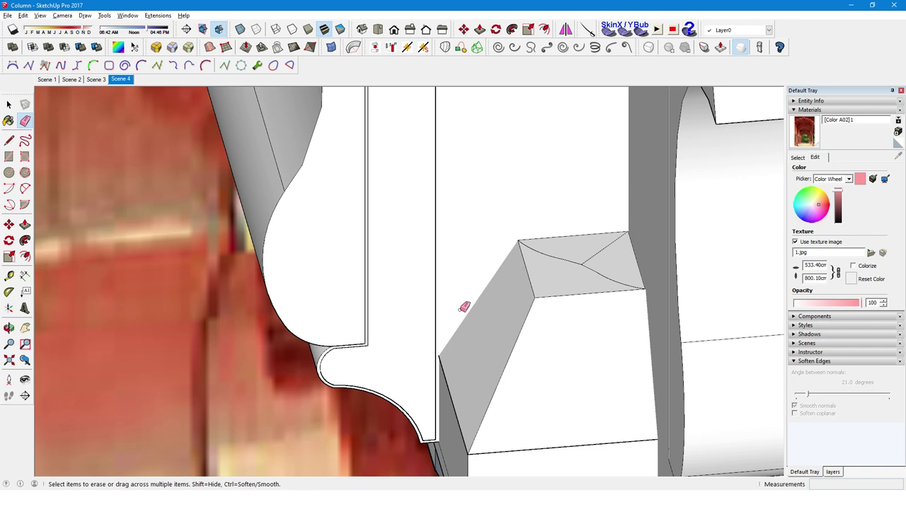
{"action": "key", "text": "space"}
{"action": "key", "text": "p"}
{"action": "middle_click_drag", "start_coordinate": [592, 262], "coordinate": [560, 379]}
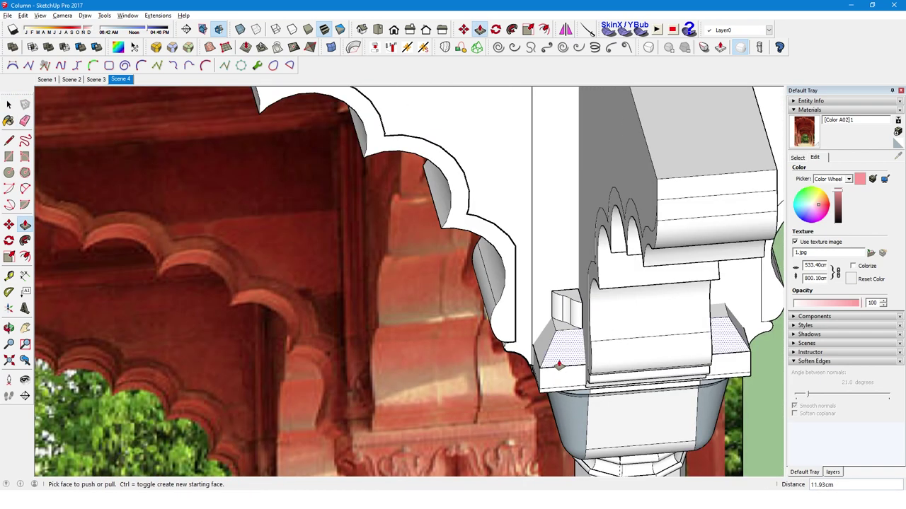
{"action": "scroll", "coordinate": [560, 379], "scroll_direction": "down", "scroll_amount": 2}
{"action": "scroll", "coordinate": [566, 332], "scroll_direction": "down", "scroll_amount": 2}
Group all connected column geometry, then undo that grouping.
{"action": "key", "text": "space"}
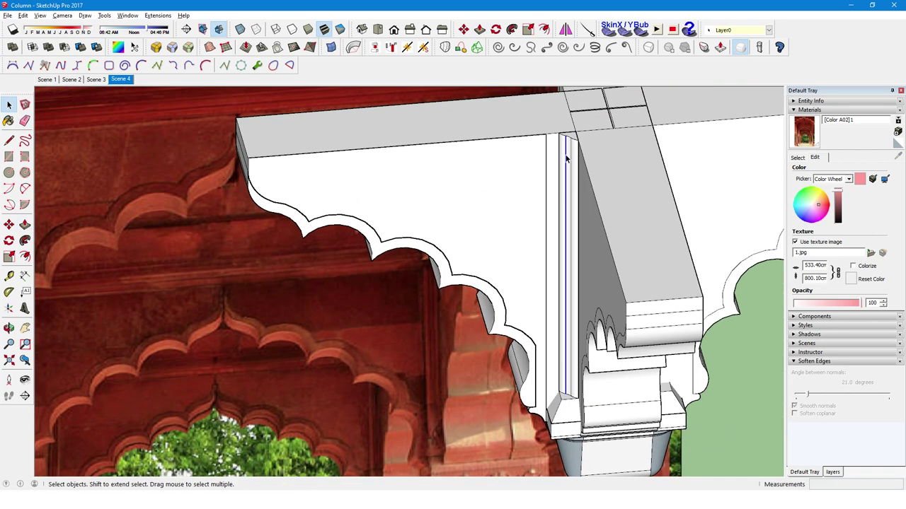
{"action": "triple_click", "coordinate": [566, 158]}
{"action": "right_click", "coordinate": [566, 159]}
{"action": "left_click", "coordinate": [579, 233]}
{"action": "key", "text": "ctrl+t"}
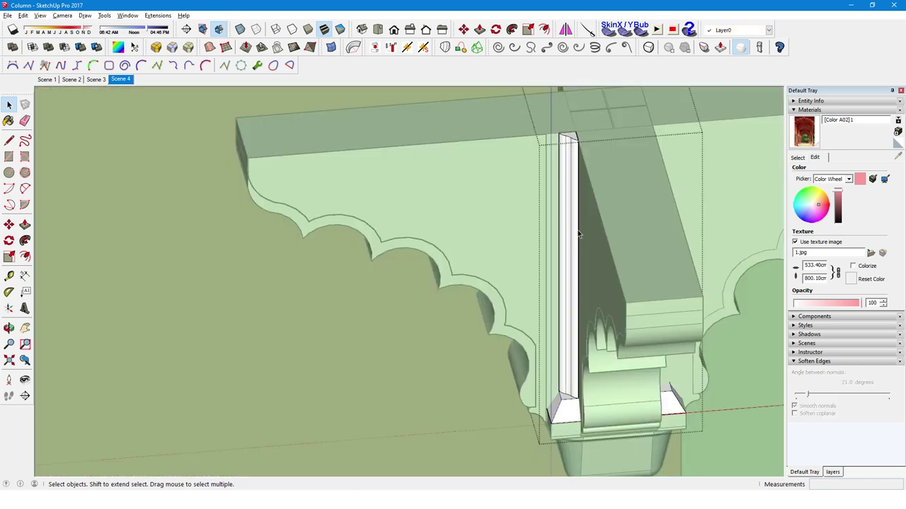
Select the small base faces, both base blocks, and the vertical pilaster strip.
{"action": "left_click", "coordinate": [571, 395]}
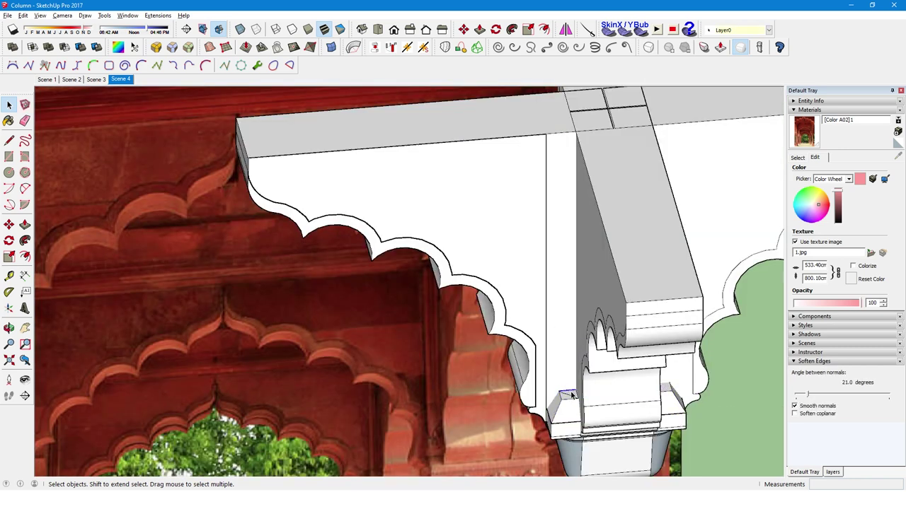
{"action": "left_click", "coordinate": [571, 395]}
{"action": "scroll", "coordinate": [572, 395], "scroll_direction": "up", "scroll_amount": 2}
{"action": "scroll", "coordinate": [575, 398], "scroll_direction": "up", "scroll_amount": 1}
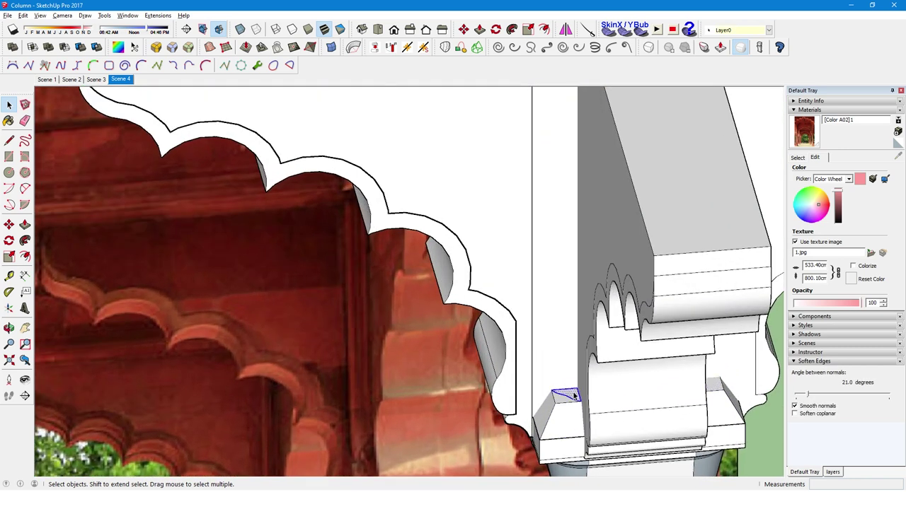
{"action": "right_click", "coordinate": [575, 397]}
{"action": "left_click", "coordinate": [639, 178]}
{"action": "scroll", "coordinate": [567, 364], "scroll_direction": "down", "scroll_amount": 3}
{"action": "left_click", "coordinate": [572, 191]}
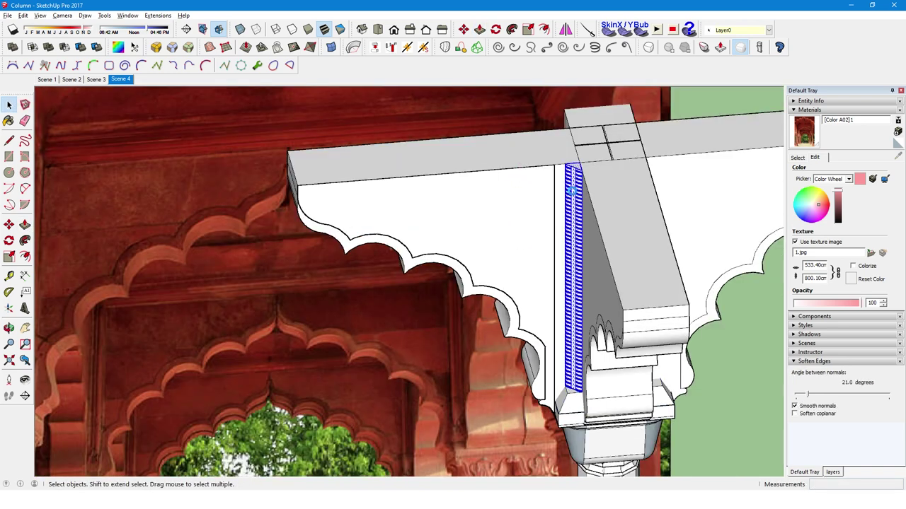
Group the pilaster strip and orbit around the bracket to check it.
{"action": "right_click", "coordinate": [574, 202]}
{"action": "left_click", "coordinate": [616, 265]}
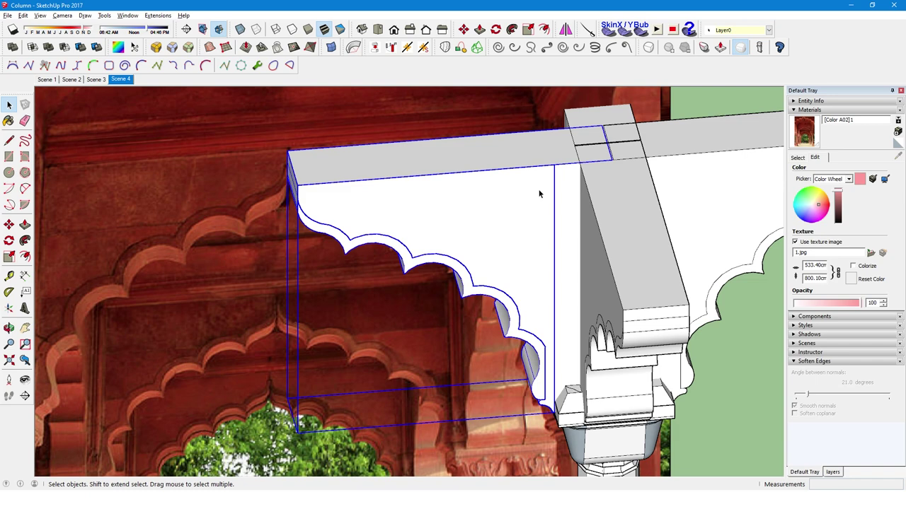
{"action": "middle_click_drag", "start_coordinate": [539, 192], "coordinate": [561, 173]}
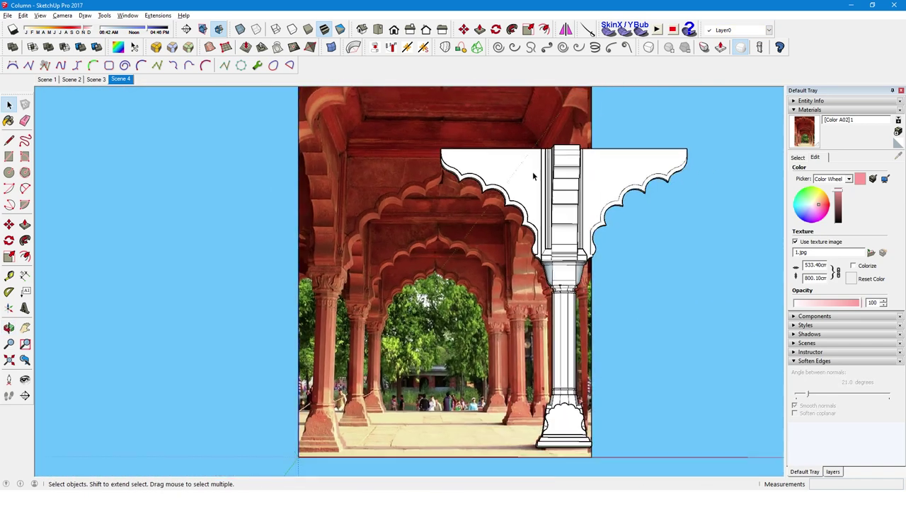
{"action": "middle_click_drag", "start_coordinate": [532, 171], "coordinate": [497, 163]}
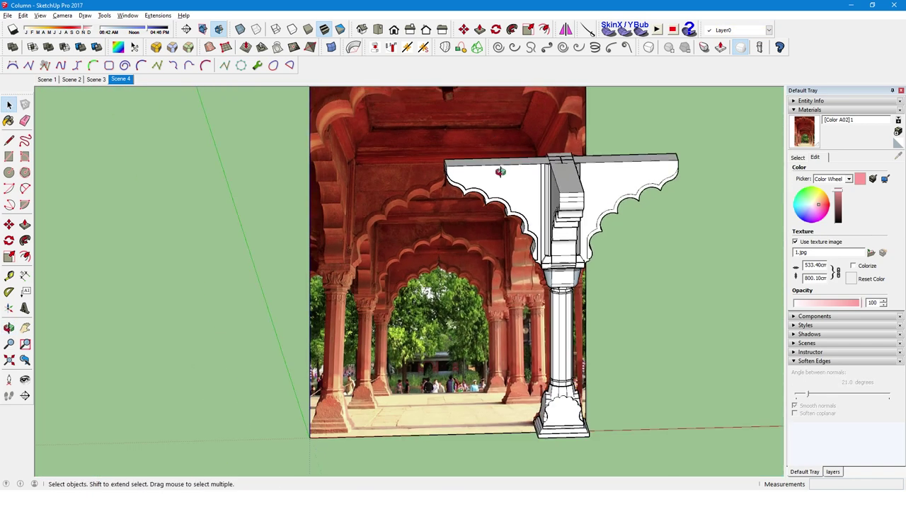
{"action": "key", "text": "space"}
Copy the whole bracketed column about 453 cm to the side of the original.
{"action": "key", "text": "ctrl+a"}
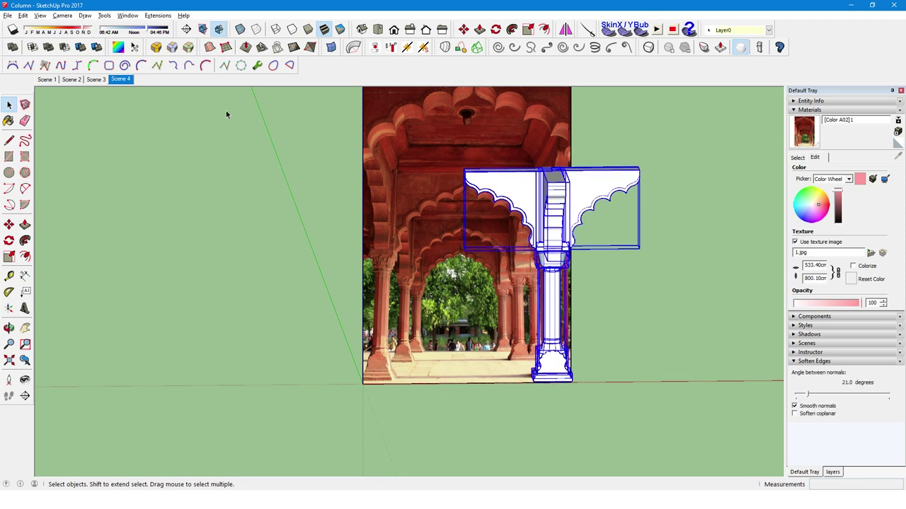
{"action": "key", "text": "m"}
{"action": "key", "text": "ctrl"}
{"action": "left_click", "coordinate": [547, 196]}
{"action": "left_click", "coordinate": [342, 196]}
{"action": "mouse_move", "coordinate": [341, 196]}
{"action": "middle_mouse_down"}
{"action": "mouse_move", "coordinate": [632, 322]}
{"action": "mouse_move", "coordinate": [552, 227]}
{"action": "middle_mouse_up"}
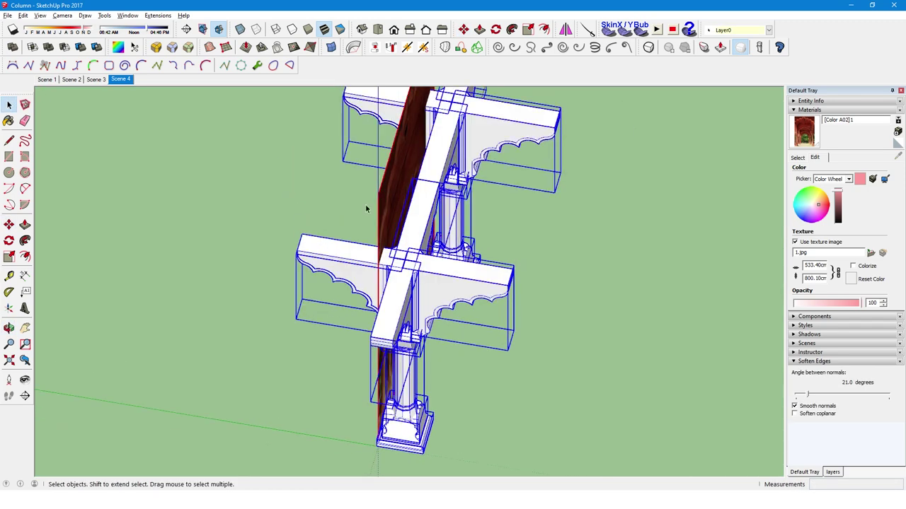
{"action": "left_click", "coordinate": [296, 253]}
{"action": "key", "text": "Escape"}
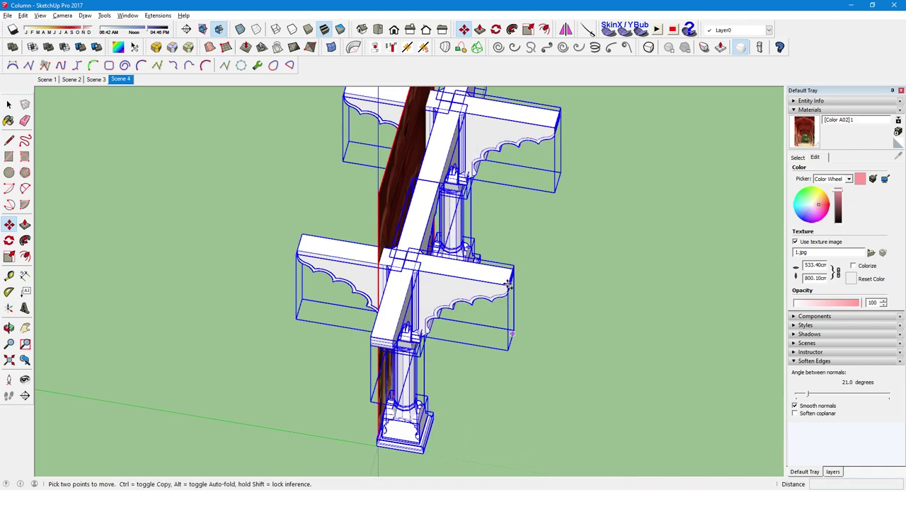
{"action": "left_click", "coordinate": [504, 285]}
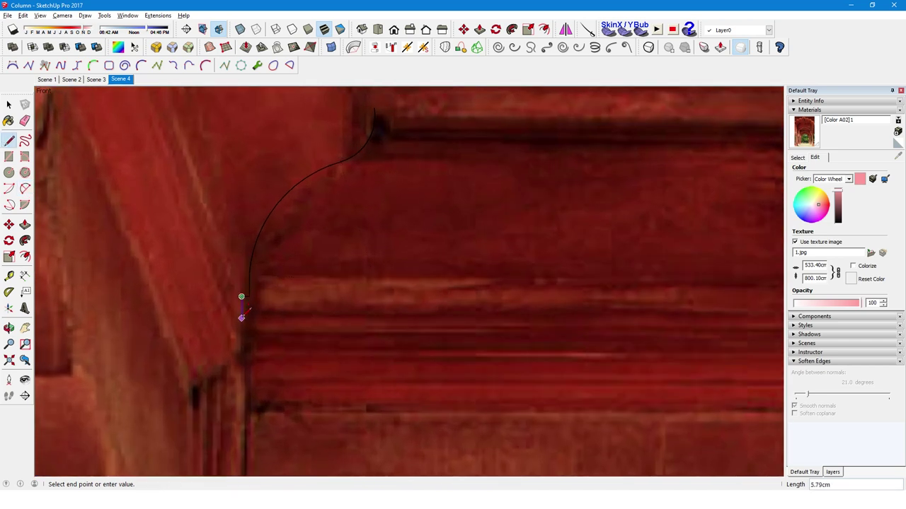
Trace the bracket's curved edge over the photo with a 2-point arc.
{"action": "scroll", "coordinate": [241, 320], "scroll_direction": "up", "scroll_amount": 3}
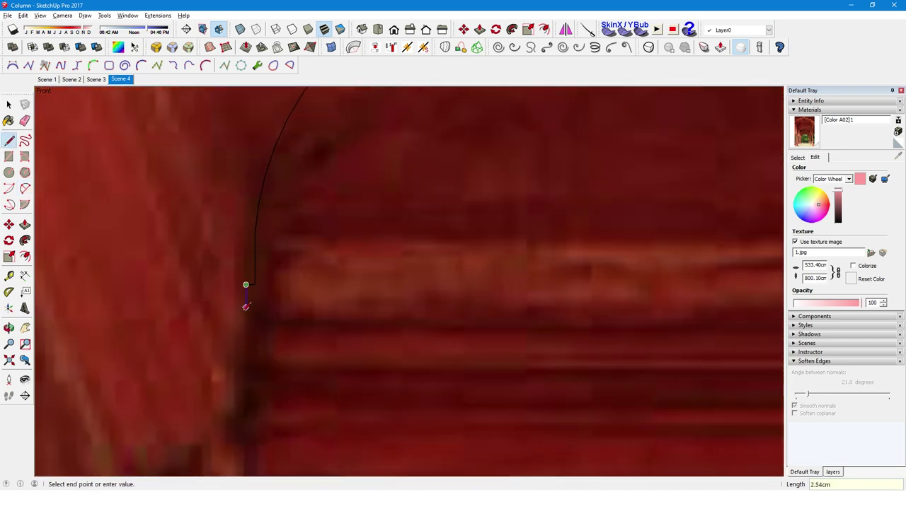
{"action": "scroll", "coordinate": [247, 343], "scroll_direction": "down", "scroll_amount": 5}
{"action": "scroll", "coordinate": [248, 343], "scroll_direction": "up", "scroll_amount": 4}
{"action": "scroll", "coordinate": [248, 343], "scroll_direction": "up", "scroll_amount": 2}
{"action": "key", "text": "a"}
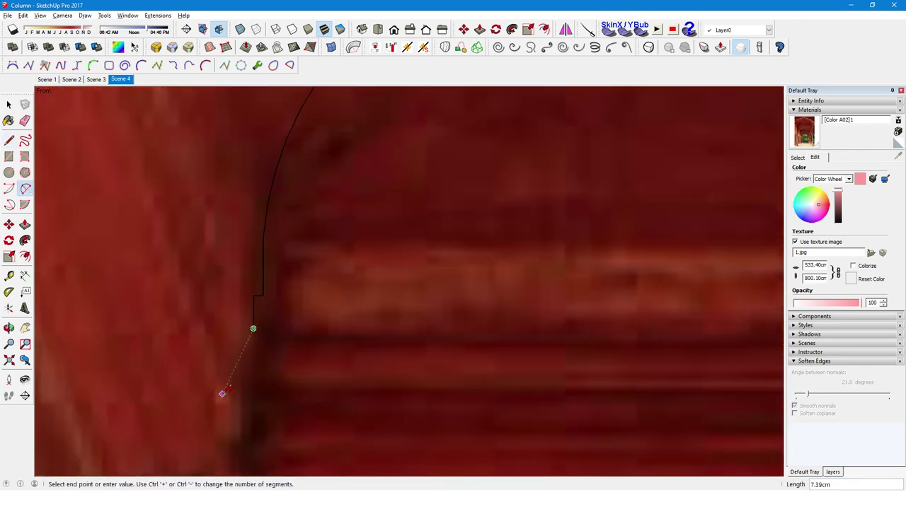
{"action": "left_click", "coordinate": [237, 365]}
{"action": "scroll", "coordinate": [268, 346], "scroll_direction": "down", "scroll_amount": 3}
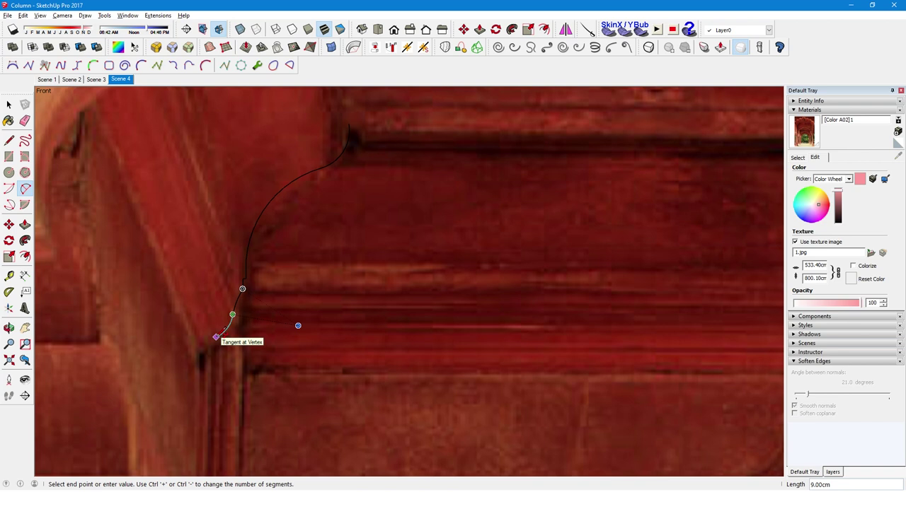
Close the bracket outline with a line to form a white face, then clean up stray edges.
{"action": "key", "text": "l"}
{"action": "scroll", "coordinate": [216, 337], "scroll_direction": "up", "scroll_amount": 2}
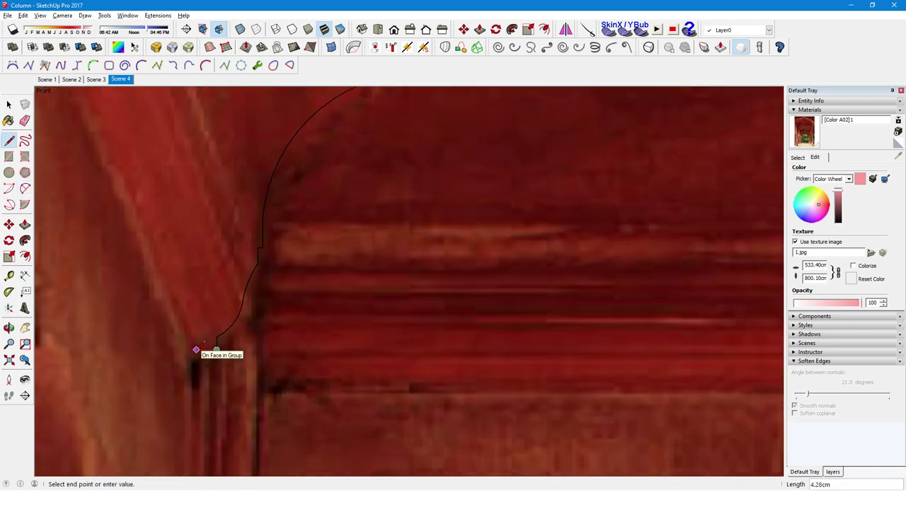
{"action": "scroll", "coordinate": [196, 350], "scroll_direction": "down", "scroll_amount": 4}
{"action": "left_click", "coordinate": [276, 231]}
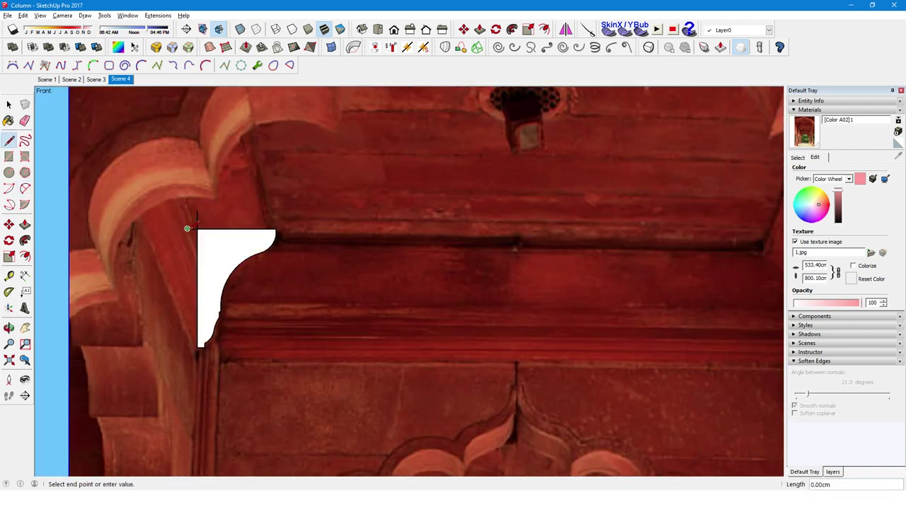
{"action": "key", "text": "e"}
{"action": "scroll", "coordinate": [213, 233], "scroll_direction": "down", "scroll_amount": 5}
{"action": "right_click", "coordinate": [210, 236]}
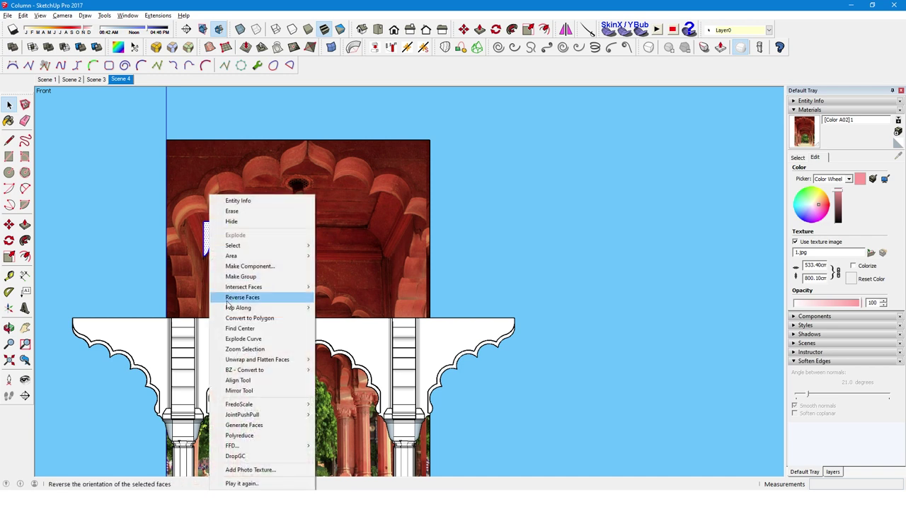
Move the traced bracket face to the beam corner and rotate it into place.
{"action": "middle_click_drag", "start_coordinate": [273, 276], "coordinate": [227, 145]}
{"action": "key", "text": "m"}
{"action": "left_click", "coordinate": [222, 139]}
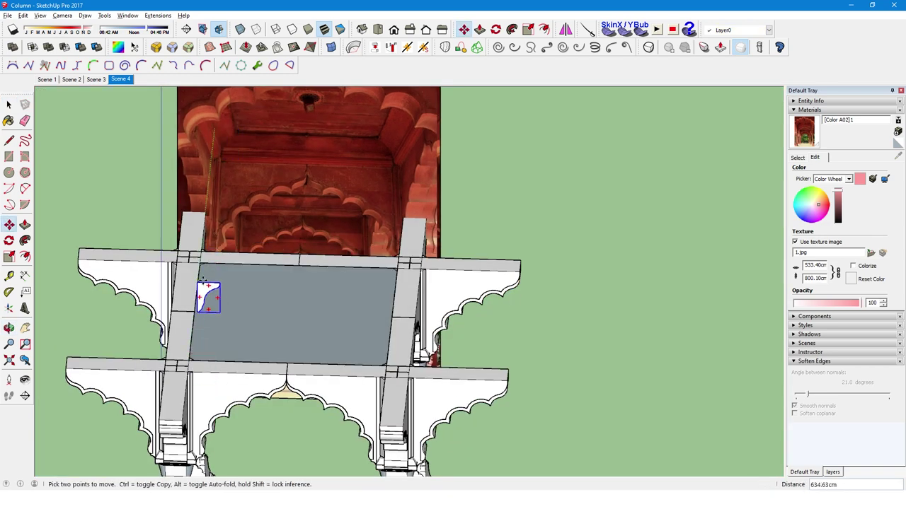
{"action": "scroll", "coordinate": [204, 264], "scroll_direction": "up", "scroll_amount": 2}
{"action": "scroll", "coordinate": [177, 255], "scroll_direction": "up", "scroll_amount": 3}
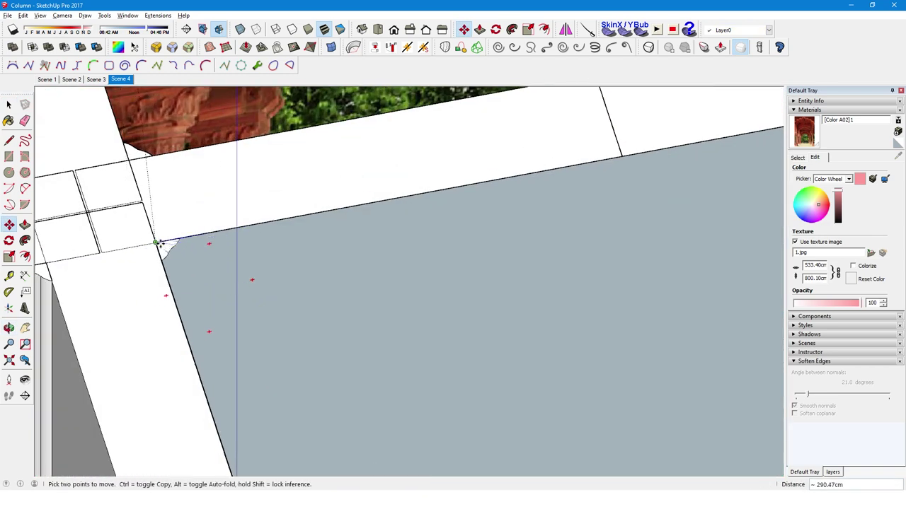
{"action": "left_click", "coordinate": [157, 244]}
{"action": "key", "text": "q"}
{"action": "left_click", "coordinate": [155, 242]}
{"action": "left_click", "coordinate": [208, 232]}
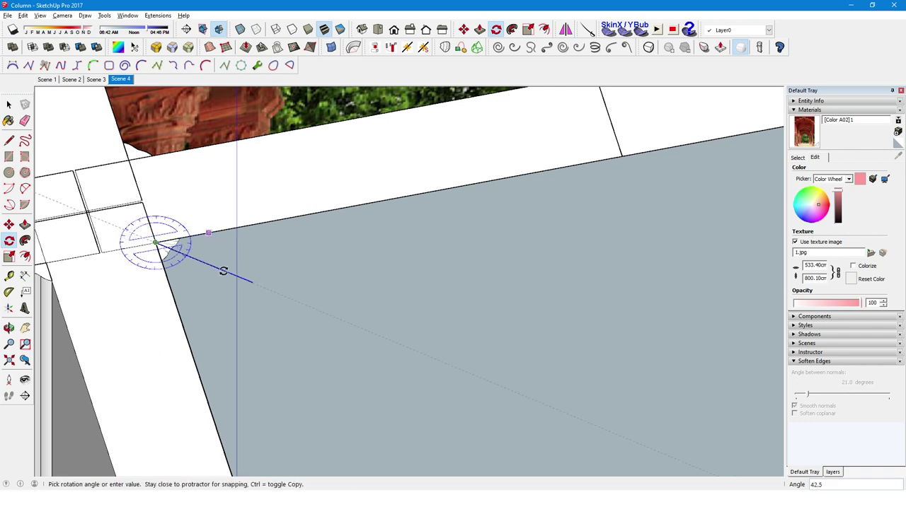
{"action": "key", "text": "space"}
Delete the grey ceiling panel between the beams and explode the arch piece.
{"action": "left_click", "coordinate": [307, 289]}
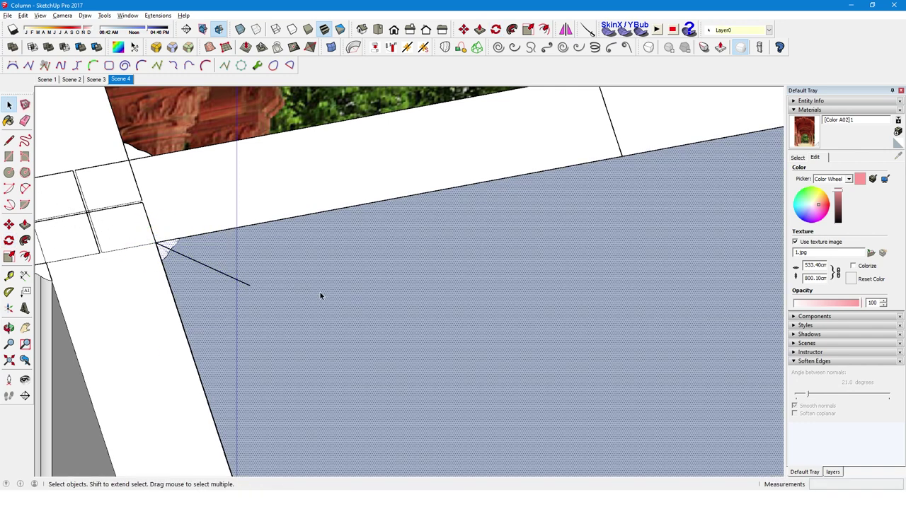
{"action": "key", "text": "Delete"}
{"action": "right_click", "coordinate": [193, 281]}
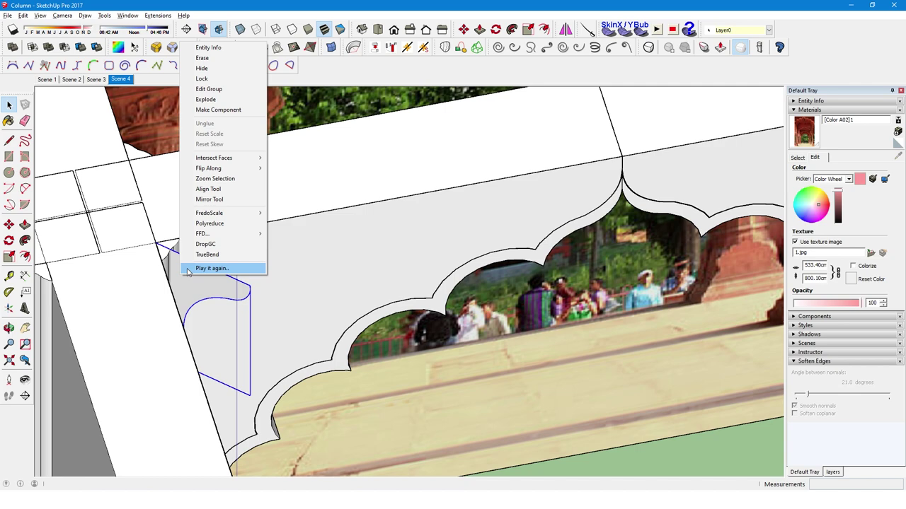
{"action": "left_click", "coordinate": [228, 102]}
{"action": "key", "text": "Delete"}
{"action": "key", "text": "ctrl+z"}
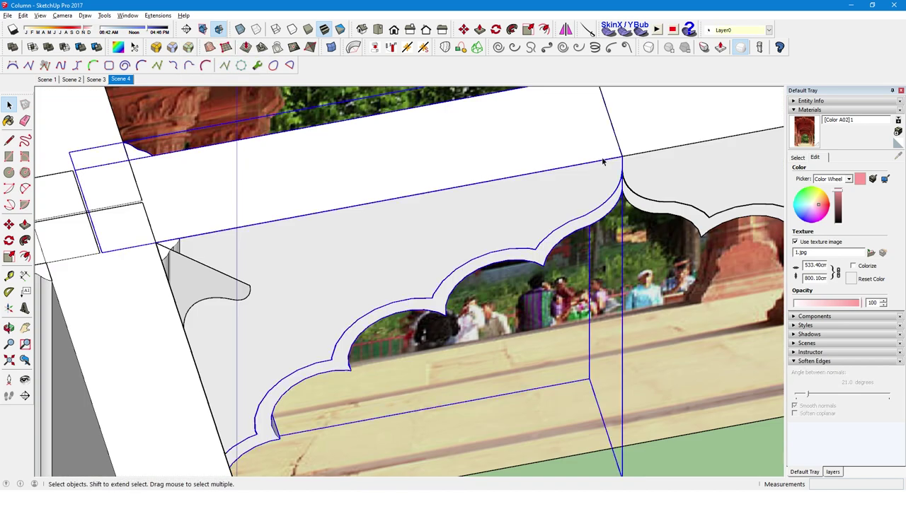
{"action": "middle_click_drag", "start_coordinate": [373, 188], "coordinate": [705, 372]}
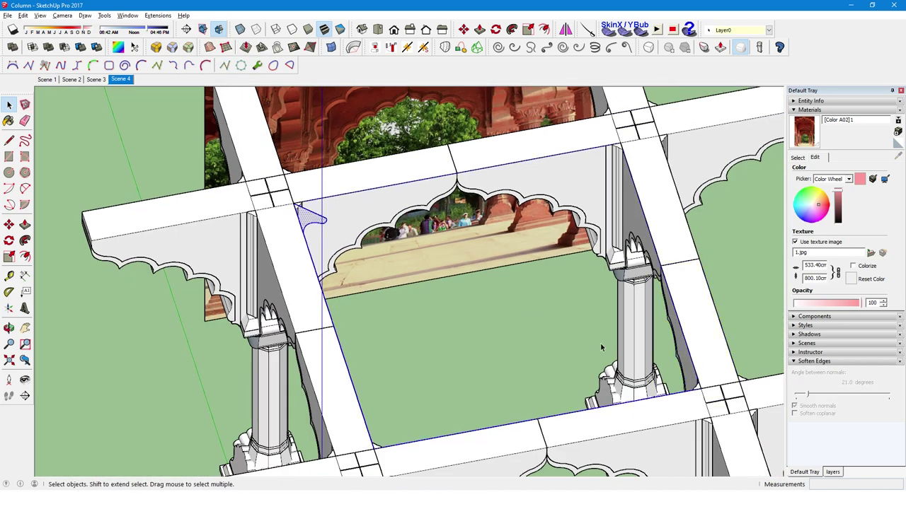
{"action": "scroll", "coordinate": [304, 215], "scroll_direction": "up", "scroll_amount": 5}
{"action": "key", "text": "p"}
{"action": "scroll", "coordinate": [287, 218], "scroll_direction": "down", "scroll_amount": 3}
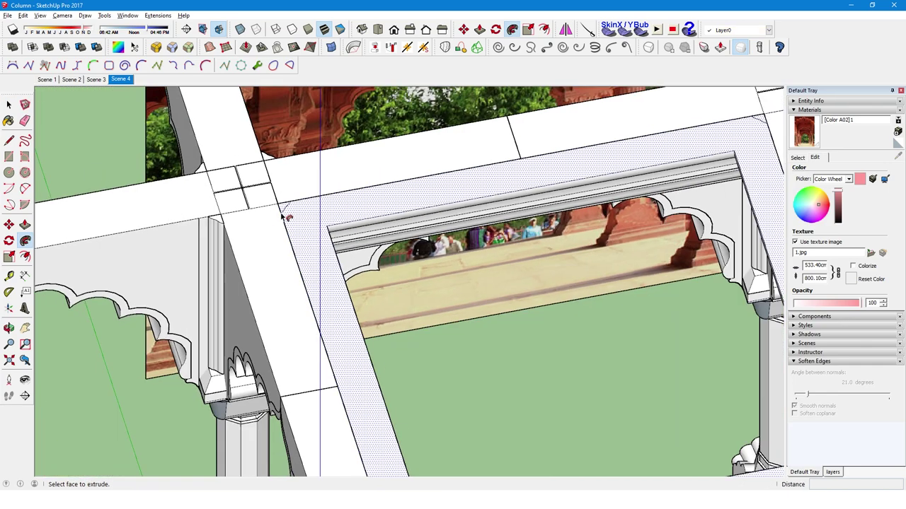
Lift the scalloped arch band up into the coffer opening.
{"action": "key", "text": "ctrl+z"}
{"action": "key", "text": "space"}
{"action": "right_click", "coordinate": [421, 306]}
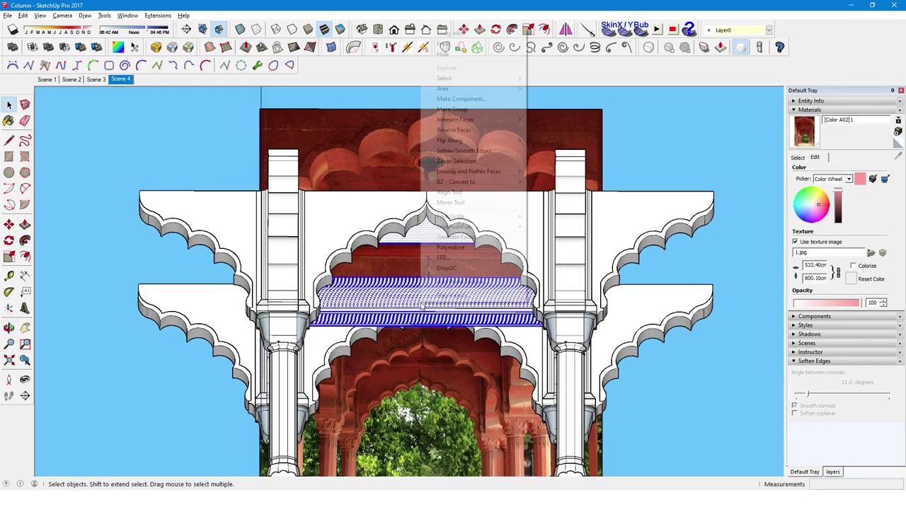
{"action": "middle_click_drag", "start_coordinate": [421, 306], "coordinate": [425, 319]}
{"action": "key", "text": "m"}
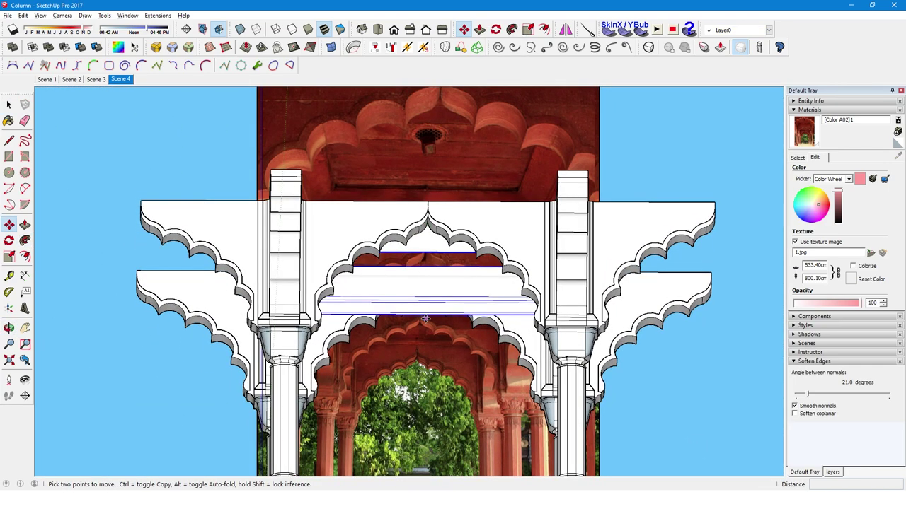
{"action": "left_click", "coordinate": [427, 316]}
{"action": "left_click", "coordinate": [430, 208]}
{"action": "key", "text": "o"}
{"action": "mouse_move", "coordinate": [433, 208]}
{"action": "left_mouse_down"}
{"action": "mouse_move", "coordinate": [422, 259]}
{"action": "mouse_move", "coordinate": [364, 147]}
{"action": "left_mouse_up"}
Draw a rectangle across the coffer top and push/pull it into a flat ceiling panel.
{"action": "key", "text": "m"}
{"action": "key", "text": "r"}
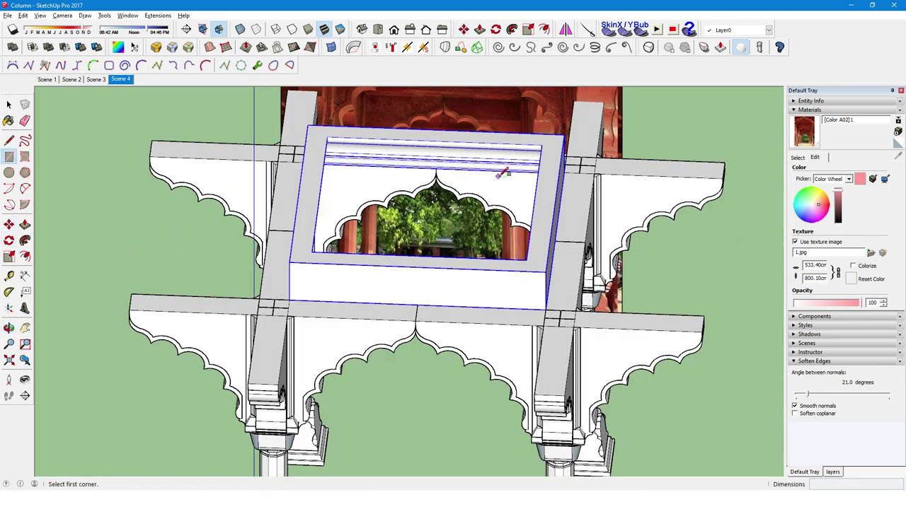
{"action": "left_click", "coordinate": [290, 262]}
{"action": "key", "text": "p"}
{"action": "left_click", "coordinate": [418, 224]}
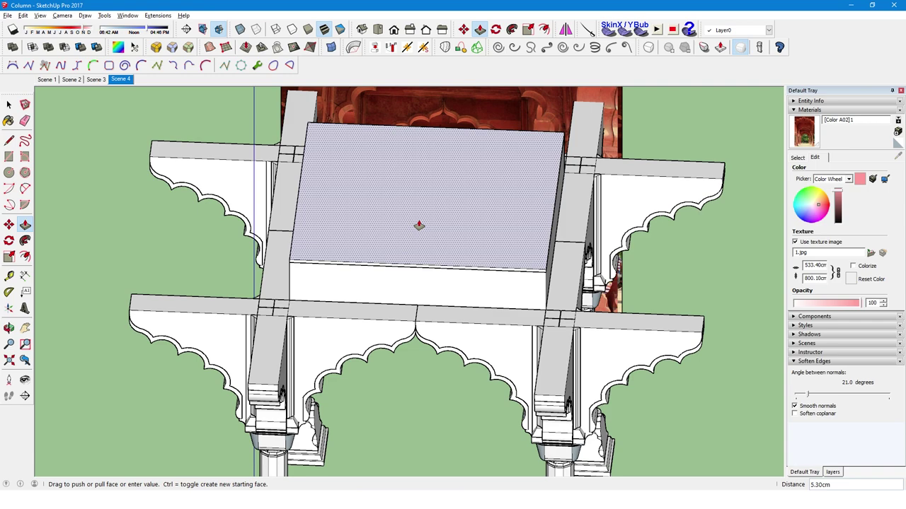
{"action": "key", "text": "Escape"}
{"action": "left_click", "coordinate": [435, 239]}
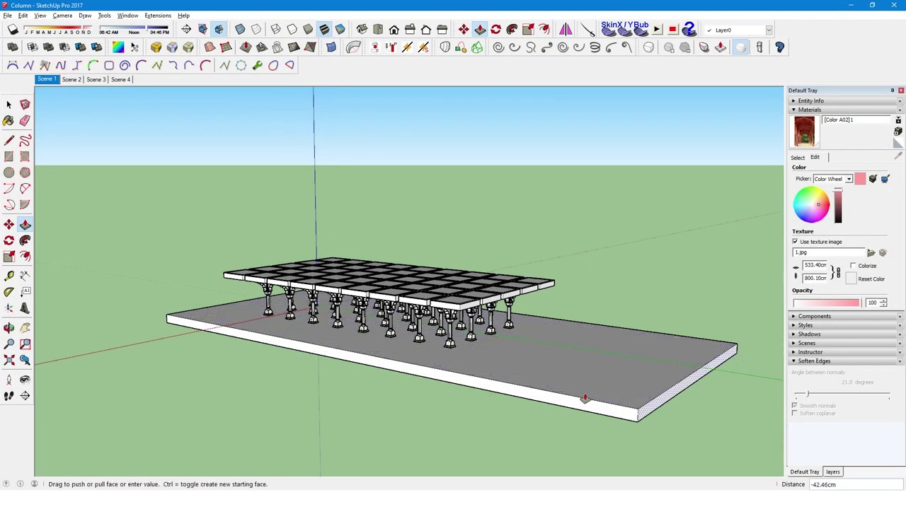
Push the platform's walkway side face out to about 293.51 cm and orbit out to review the hall.
{"action": "scroll", "coordinate": [413, 349], "scroll_direction": "up", "scroll_amount": 5}
{"action": "scroll", "coordinate": [413, 349], "scroll_direction": "up", "scroll_amount": 5}
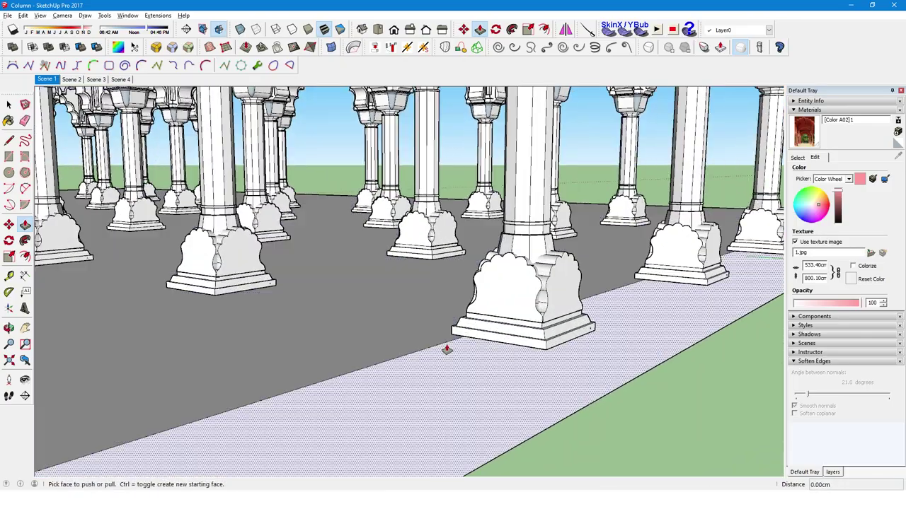
{"action": "left_click", "coordinate": [447, 349]}
{"action": "left_click", "coordinate": [498, 347]}
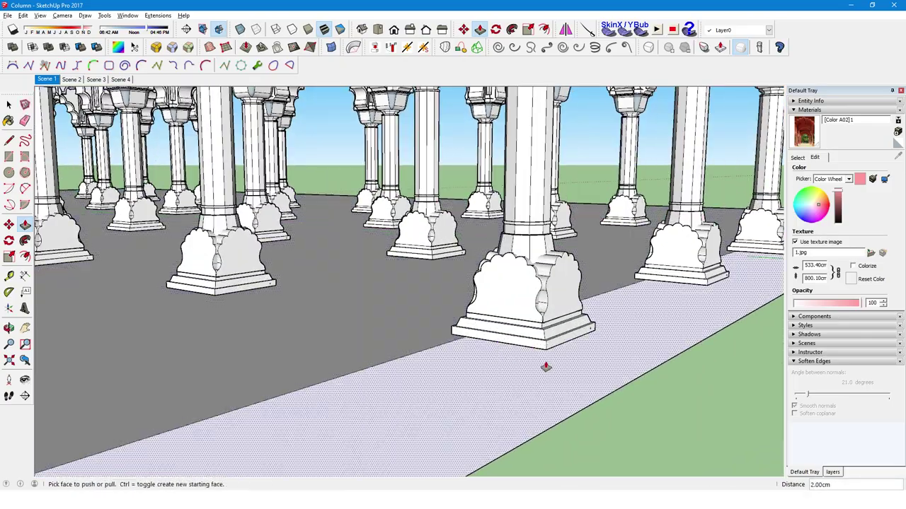
{"action": "left_click", "coordinate": [512, 372]}
{"action": "left_click", "coordinate": [535, 353]}
{"action": "scroll", "coordinate": [535, 354], "scroll_direction": "down", "scroll_amount": 5}
{"action": "middle_click_drag", "start_coordinate": [592, 392], "coordinate": [141, 415]}
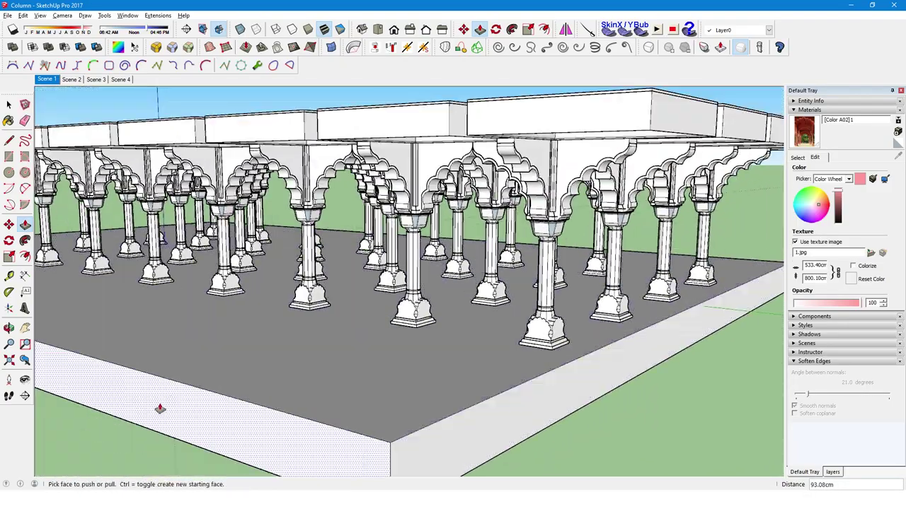
{"action": "mouse_move", "coordinate": [251, 340]}
{"action": "middle_mouse_down"}
{"action": "mouse_move", "coordinate": [551, 300]}
{"action": "mouse_move", "coordinate": [419, 381]}
{"action": "middle_mouse_up"}
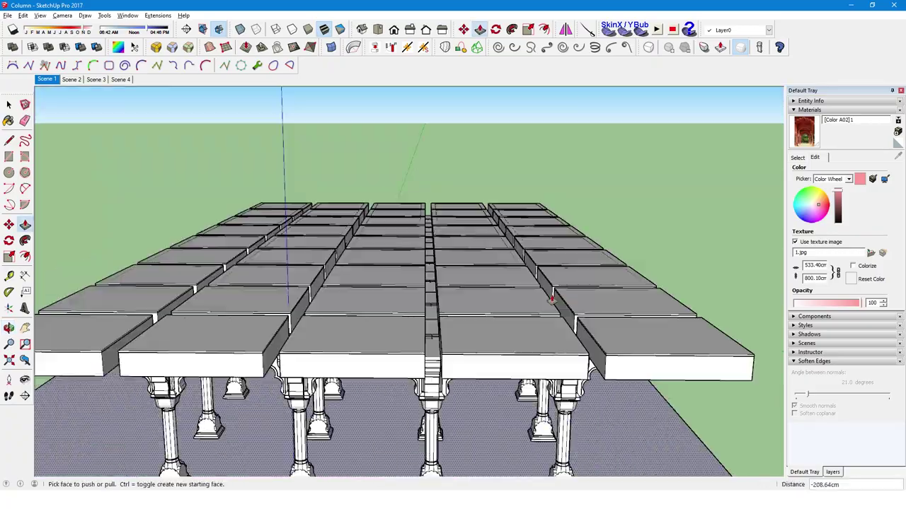
{"action": "scroll", "coordinate": [551, 300], "scroll_direction": "down", "scroll_amount": 5}
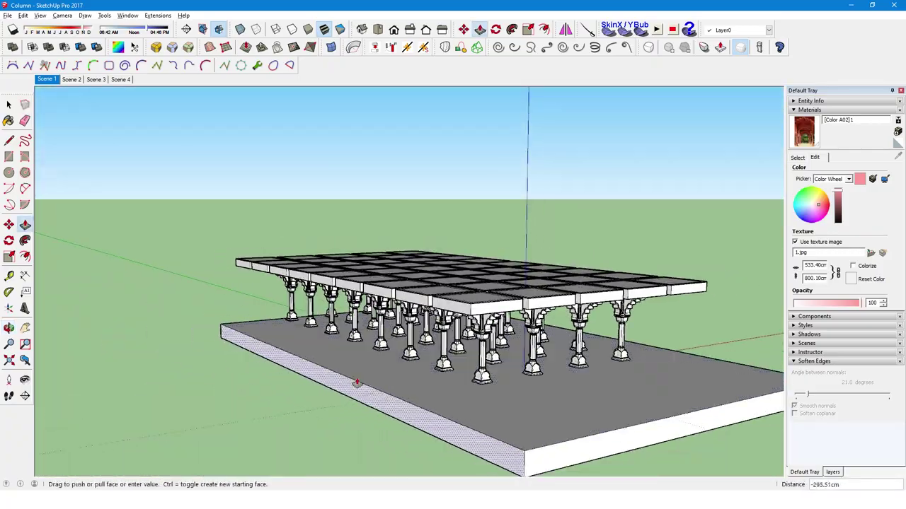